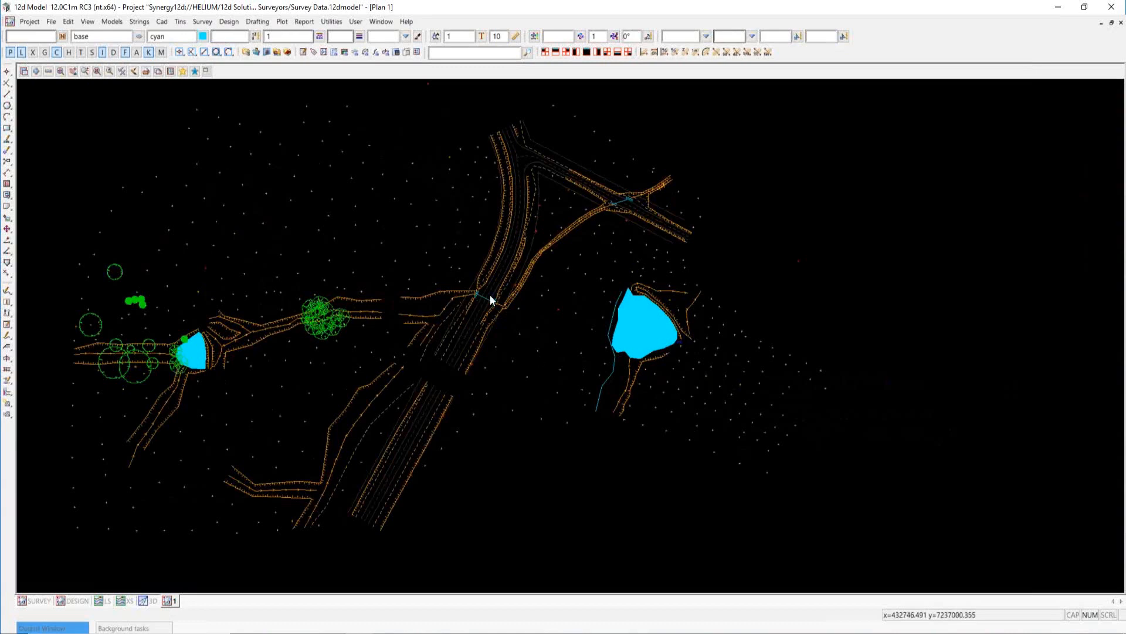
Open the Check Breaklines tool for the survey data and place its dialog clear of the linework
{"action": "scroll", "coordinate": [478, 300], "scroll_direction": "up", "scroll_amount": 1}
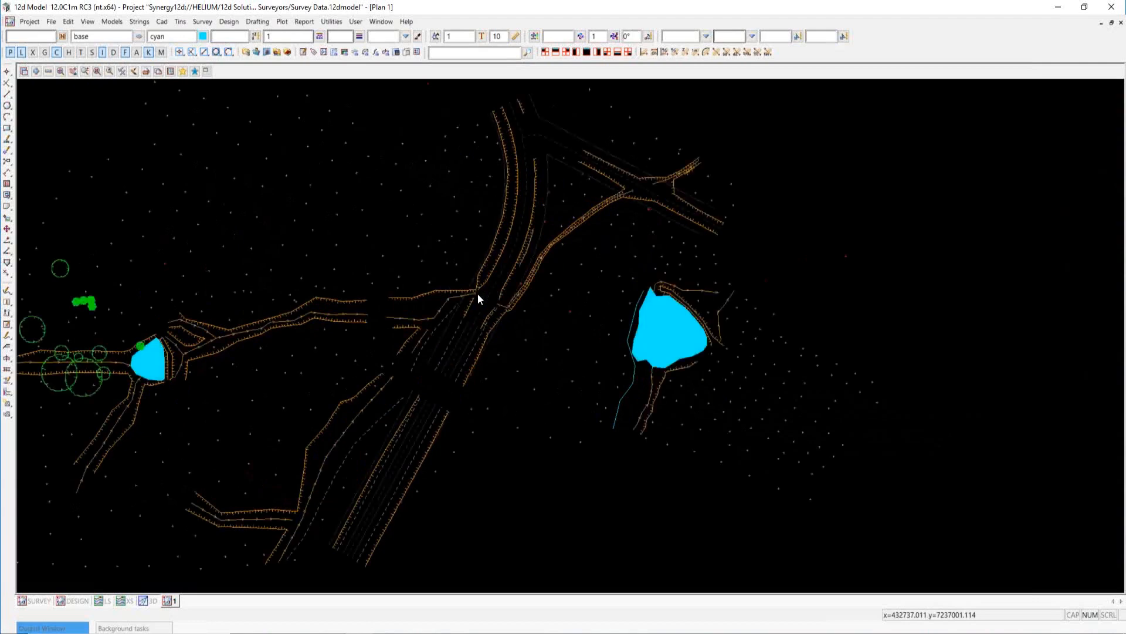
{"action": "scroll", "coordinate": [478, 299], "scroll_direction": "up", "scroll_amount": 2}
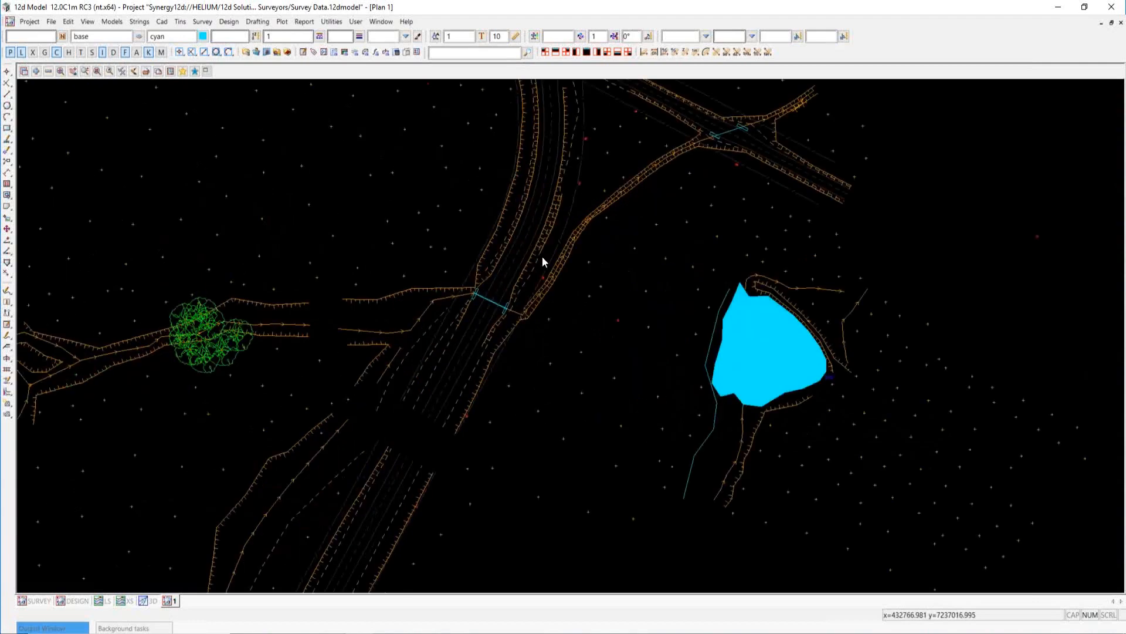
{"action": "scroll", "coordinate": [543, 257], "scroll_direction": "down", "scroll_amount": 1}
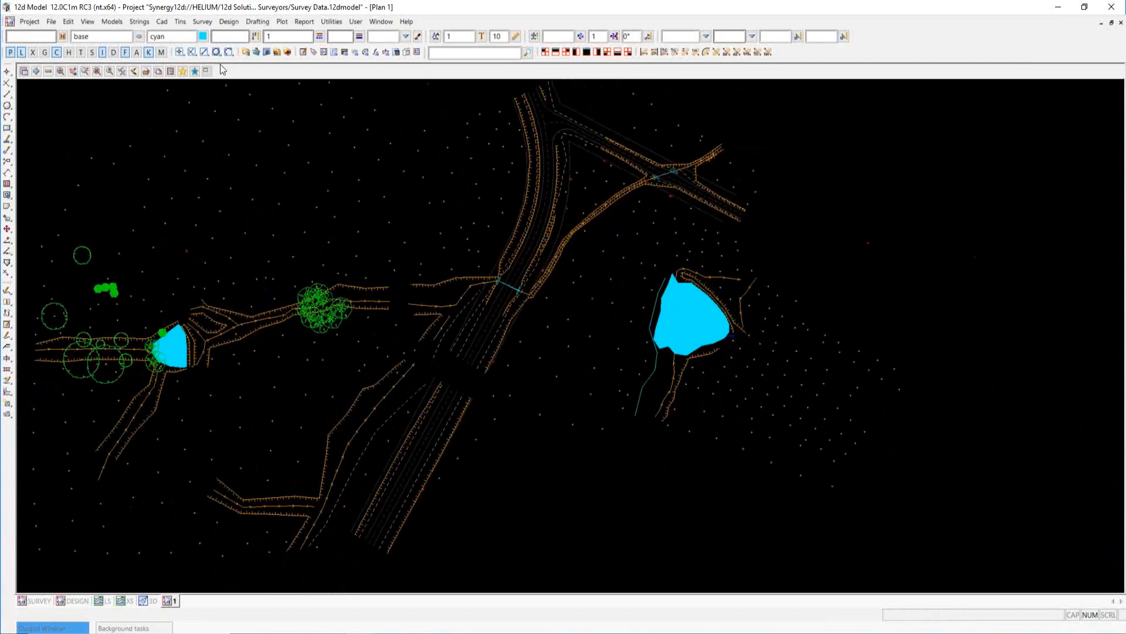
{"action": "left_click", "coordinate": [181, 22]}
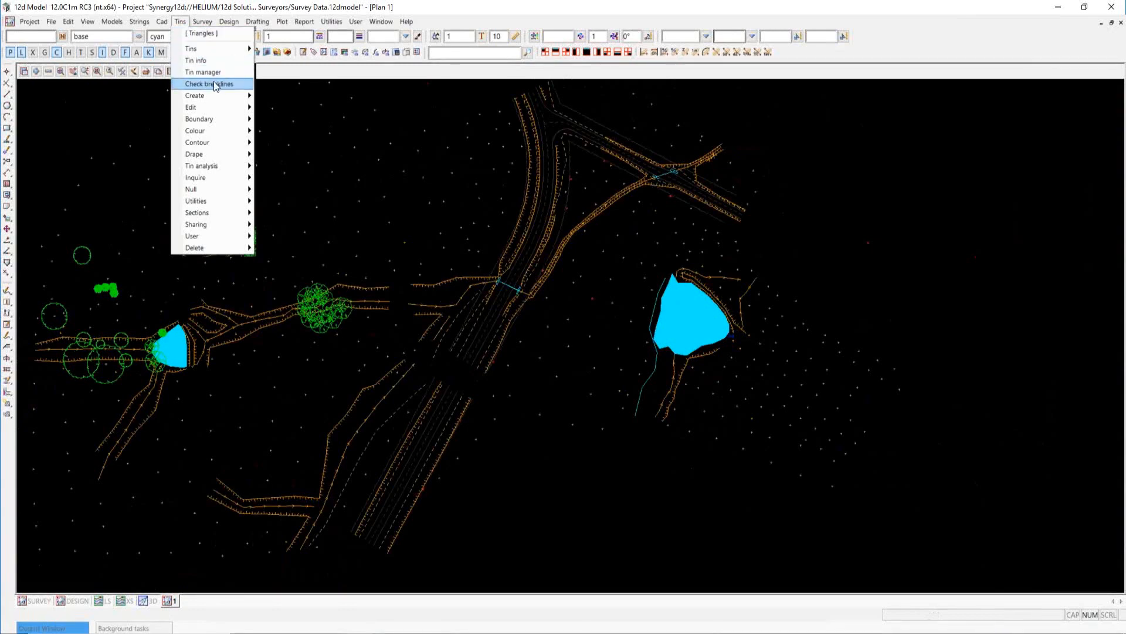
{"action": "left_click", "coordinate": [215, 84]}
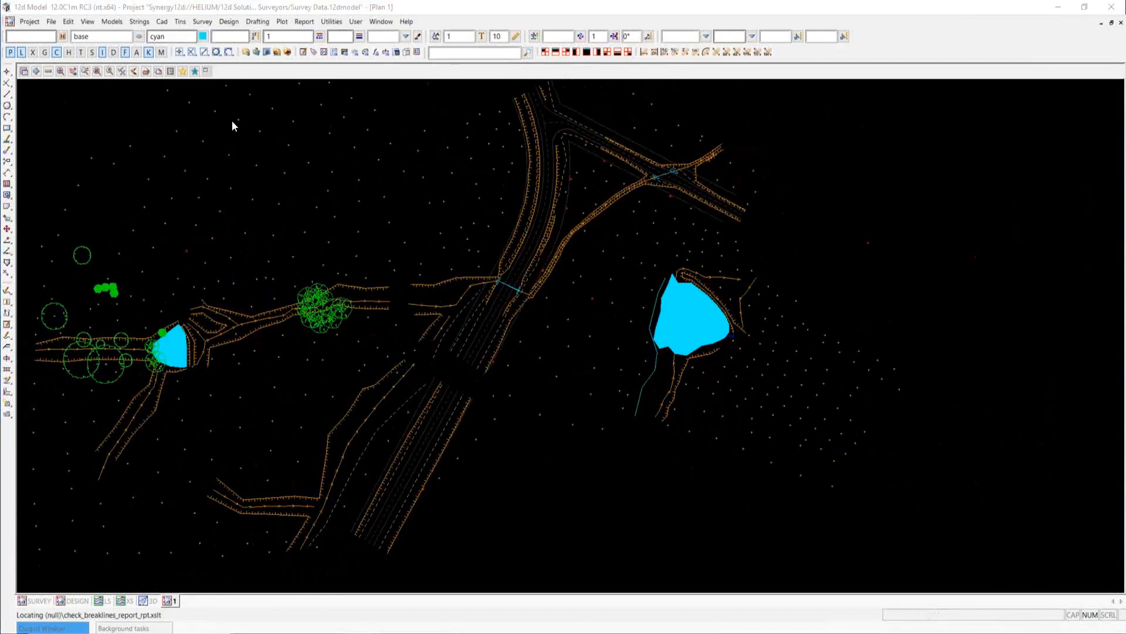
{"action": "left_click_drag", "start_coordinate": [291, 95], "coordinate": [869, 86]}
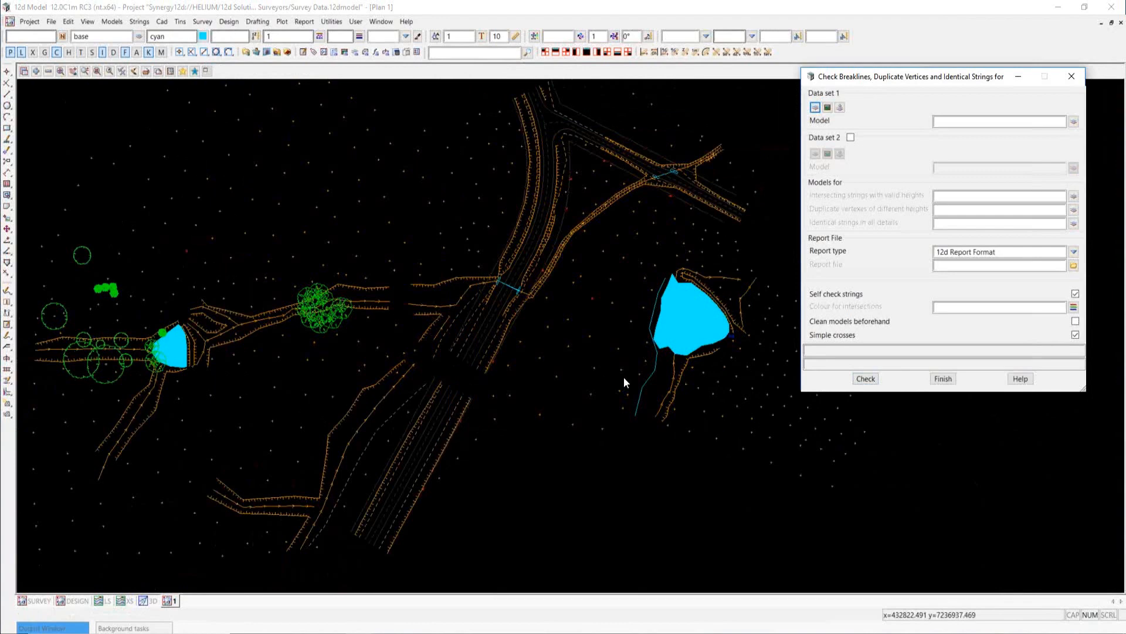
Set data set 1 of the breakline check to use view 1 as its source
{"action": "scroll", "coordinate": [356, 267], "scroll_direction": "down", "scroll_amount": 2}
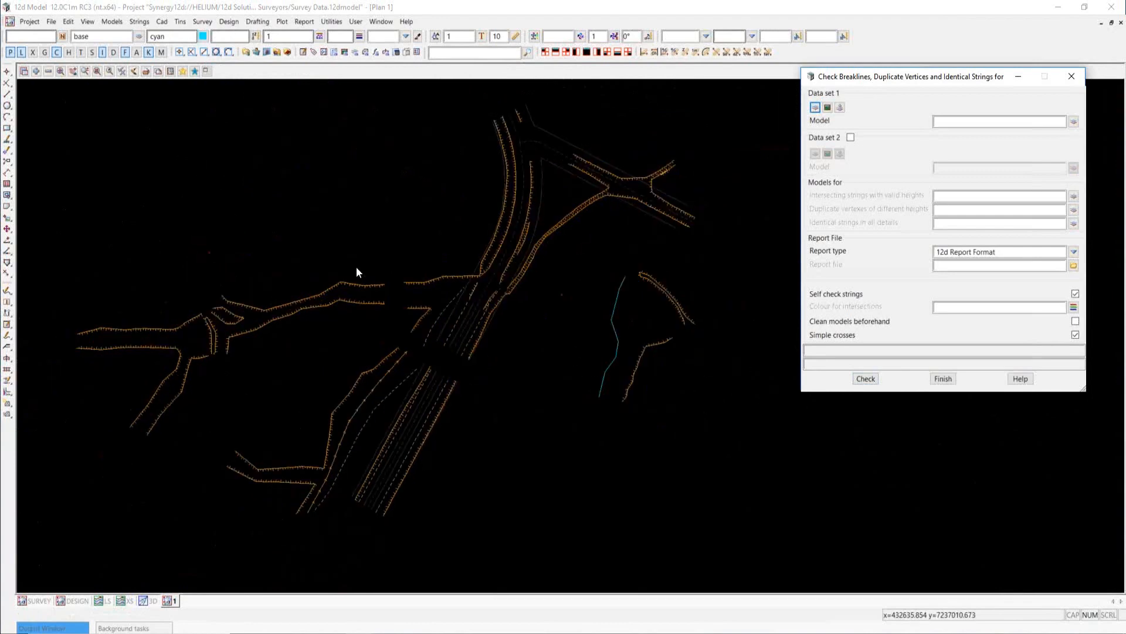
{"action": "scroll", "coordinate": [498, 207], "scroll_direction": "up", "scroll_amount": 1}
{"action": "left_click", "coordinate": [828, 106]}
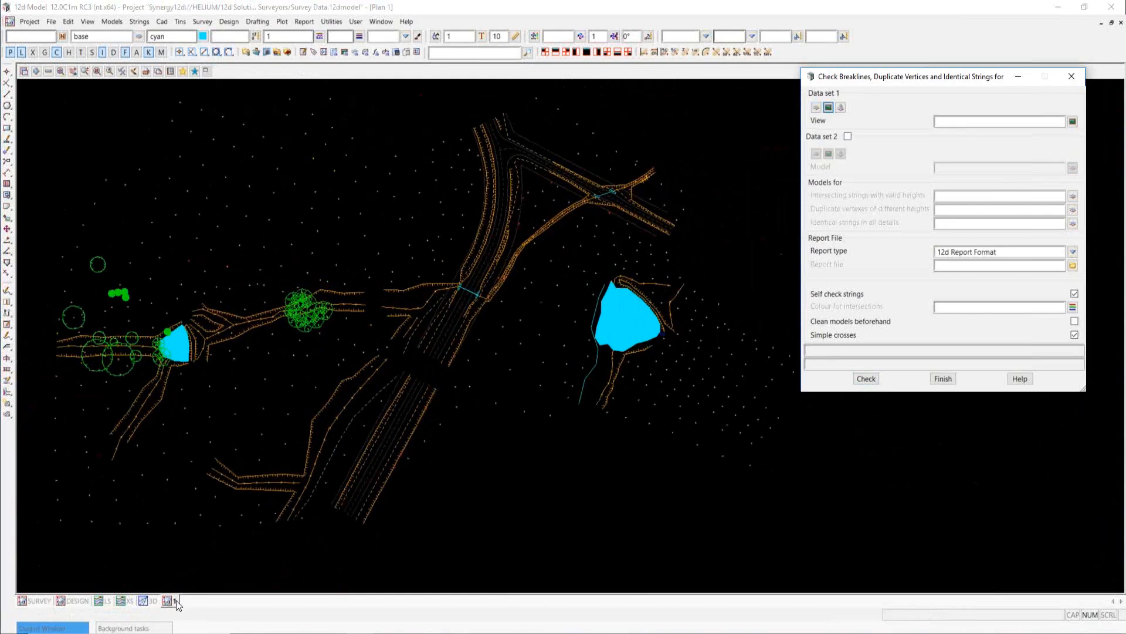
{"action": "left_click", "coordinate": [1072, 121]}
{"action": "left_click", "coordinate": [1074, 200]}
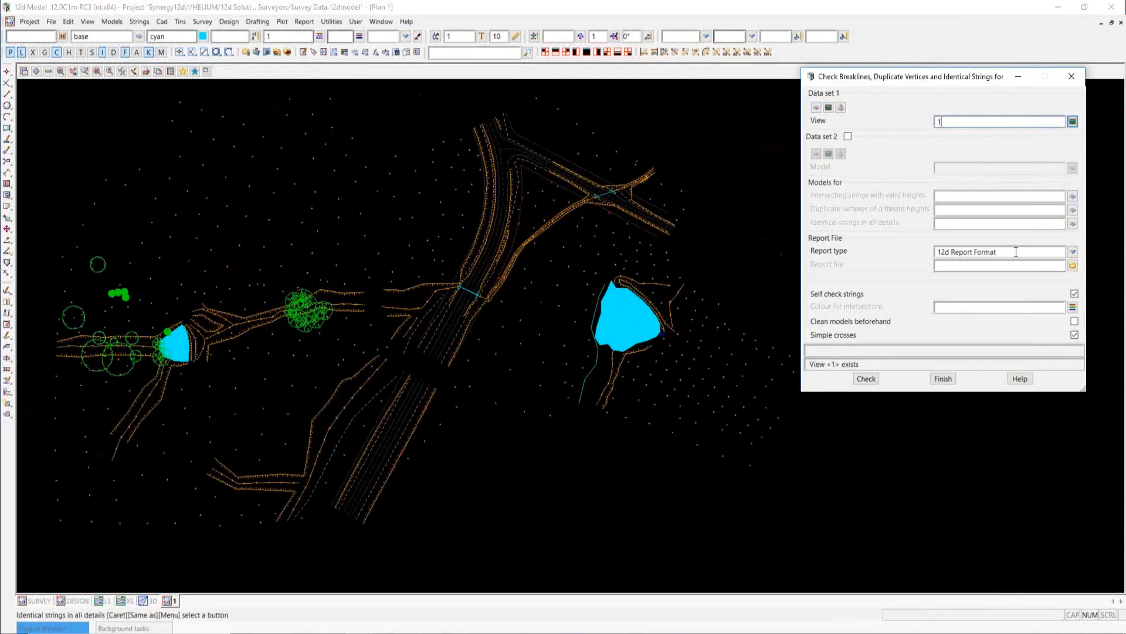
Name the check's output models x INT for intersecting strings, x DUP for duplicate vertices and x IDENT for identical strings
{"action": "left_click", "coordinate": [944, 195]}
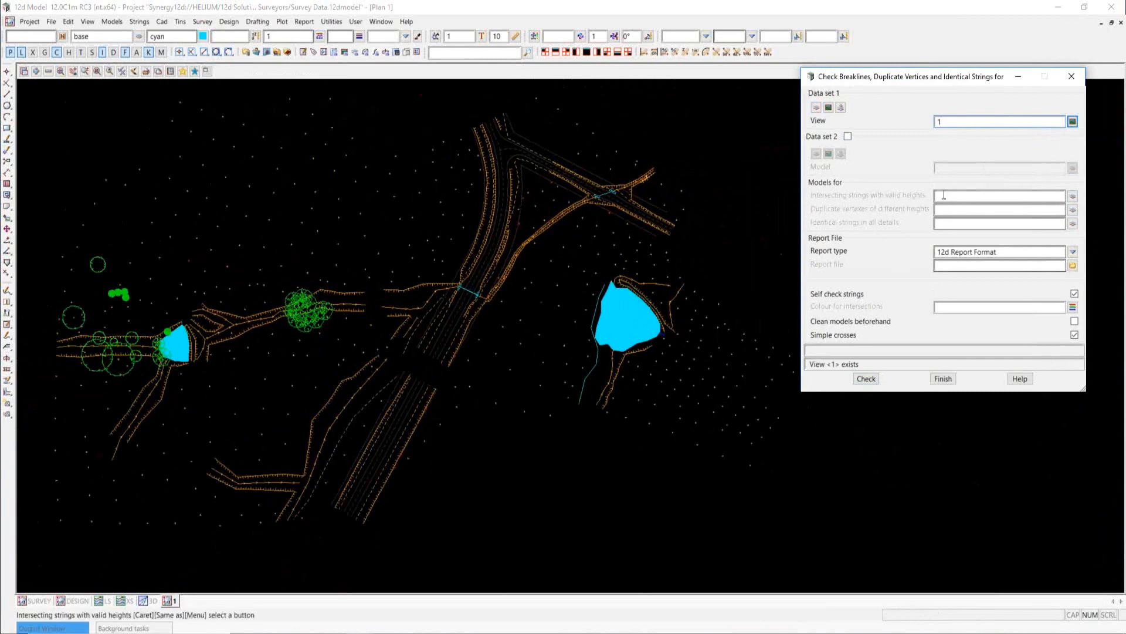
{"action": "type", "text": "x"}
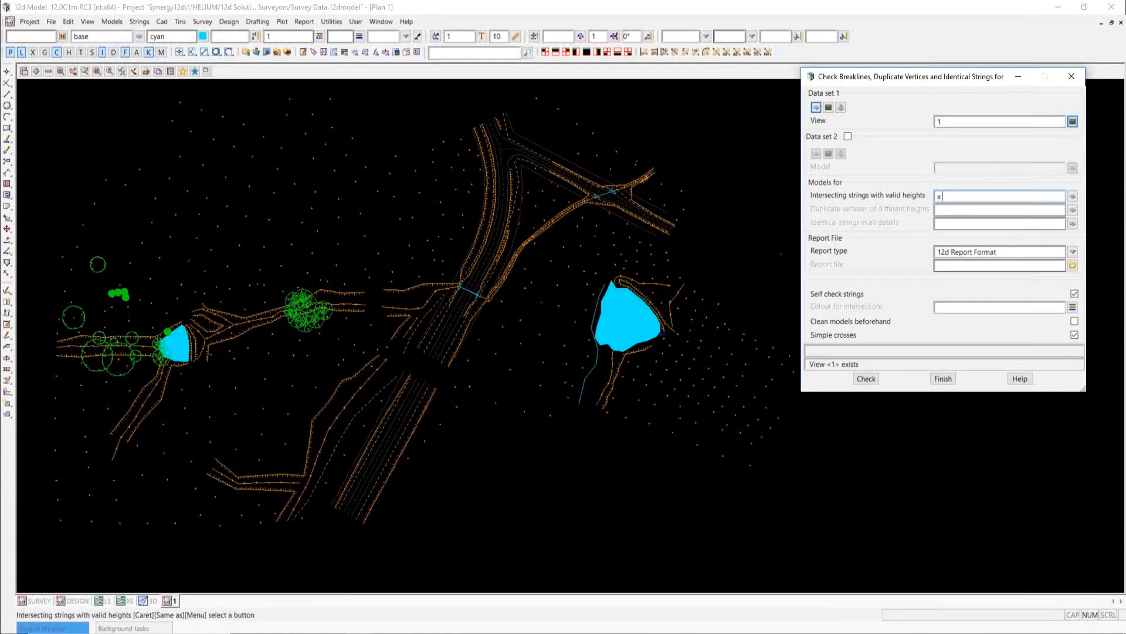
{"action": "type", "text": "INT"}
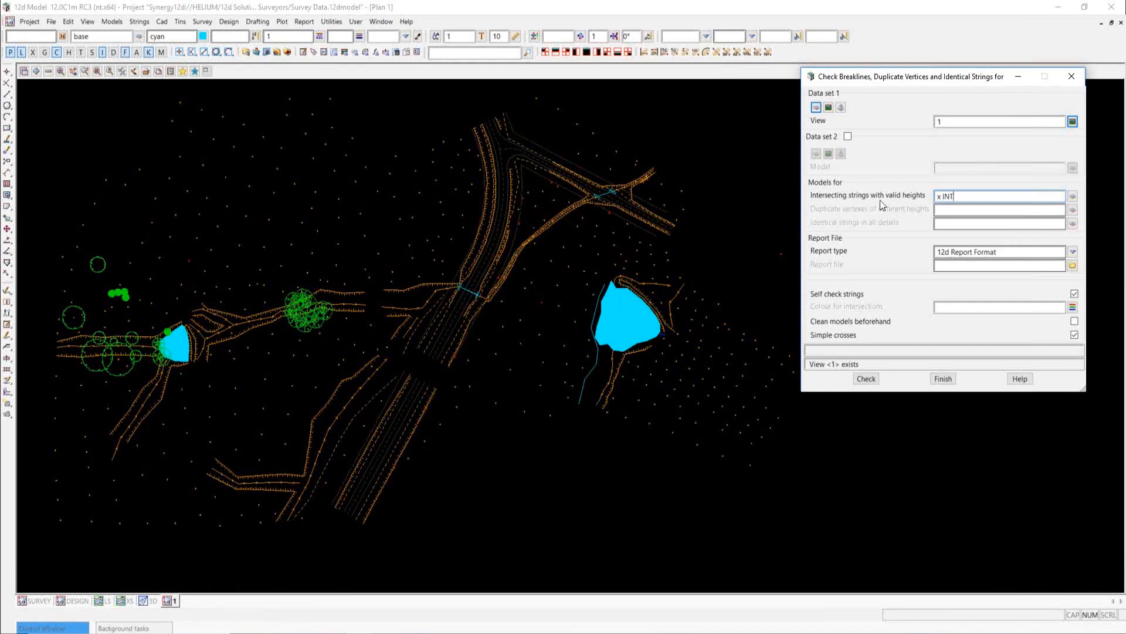
{"action": "left_click", "coordinate": [941, 210]}
{"action": "type", "text": "x"}
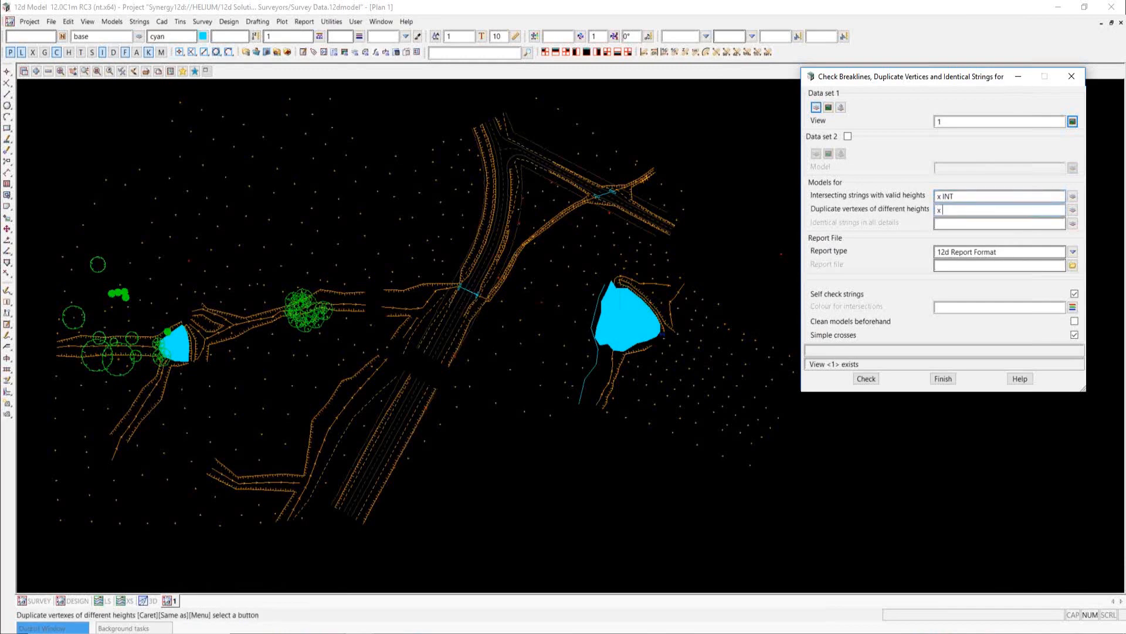
{"action": "type", "text": " DIP"}
{"action": "type", "text": "U"}
{"action": "type", "text": "P"}
{"action": "left_click", "coordinate": [942, 224]}
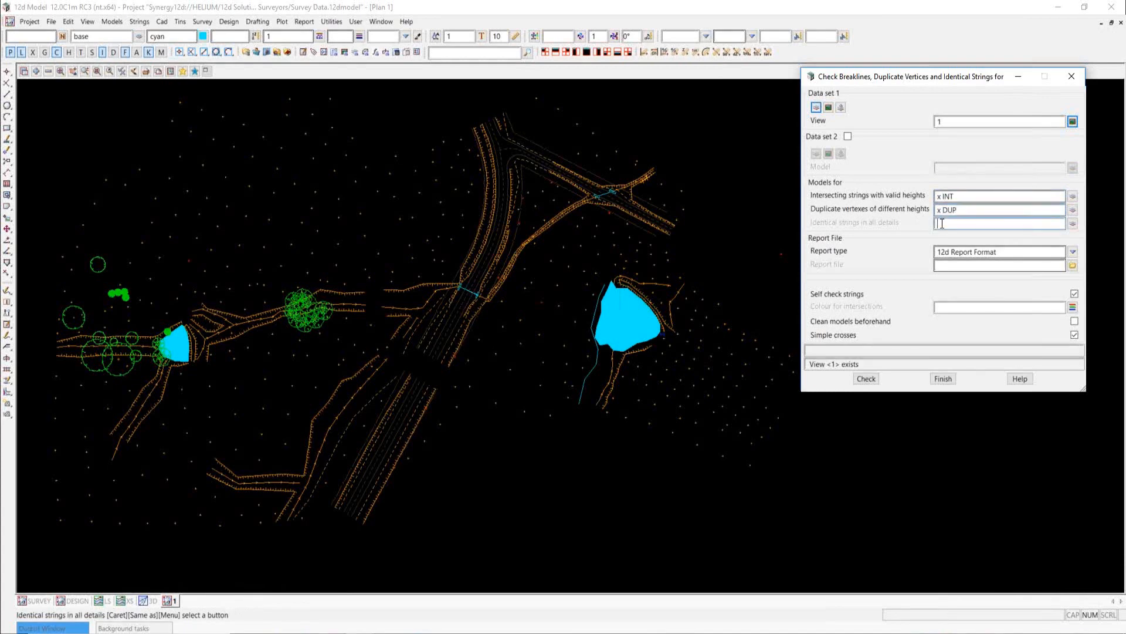
{"action": "type", "text": "x IDENT"}
Set the colour for intersections to magenta and enable cleaning models beforehand
{"action": "left_click", "coordinate": [1008, 264]}
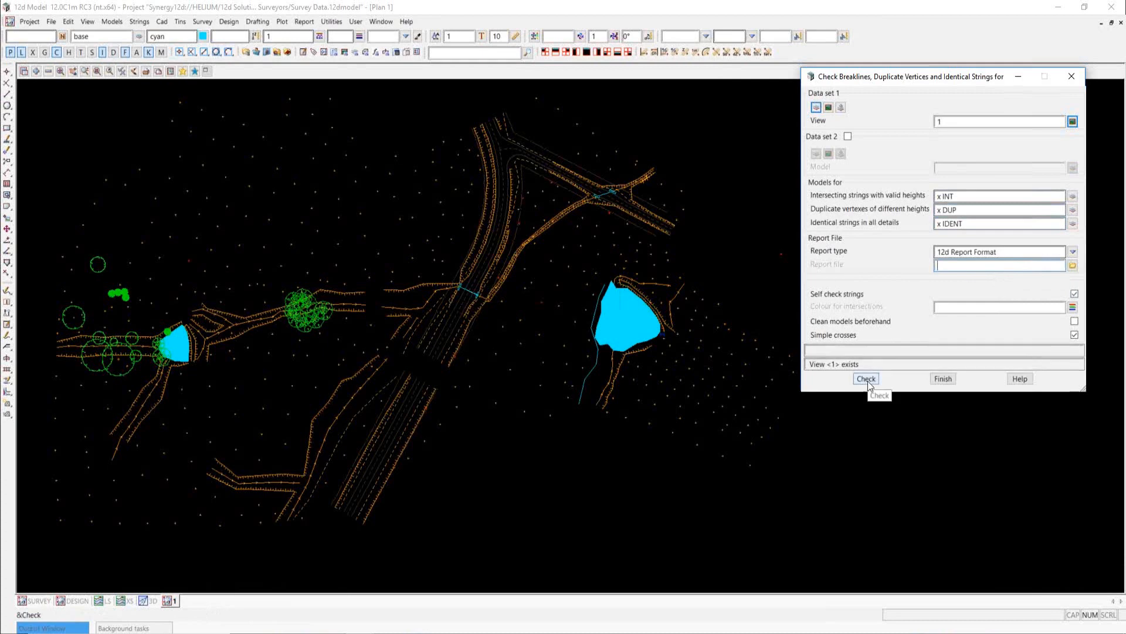
{"action": "left_click", "coordinate": [955, 308]}
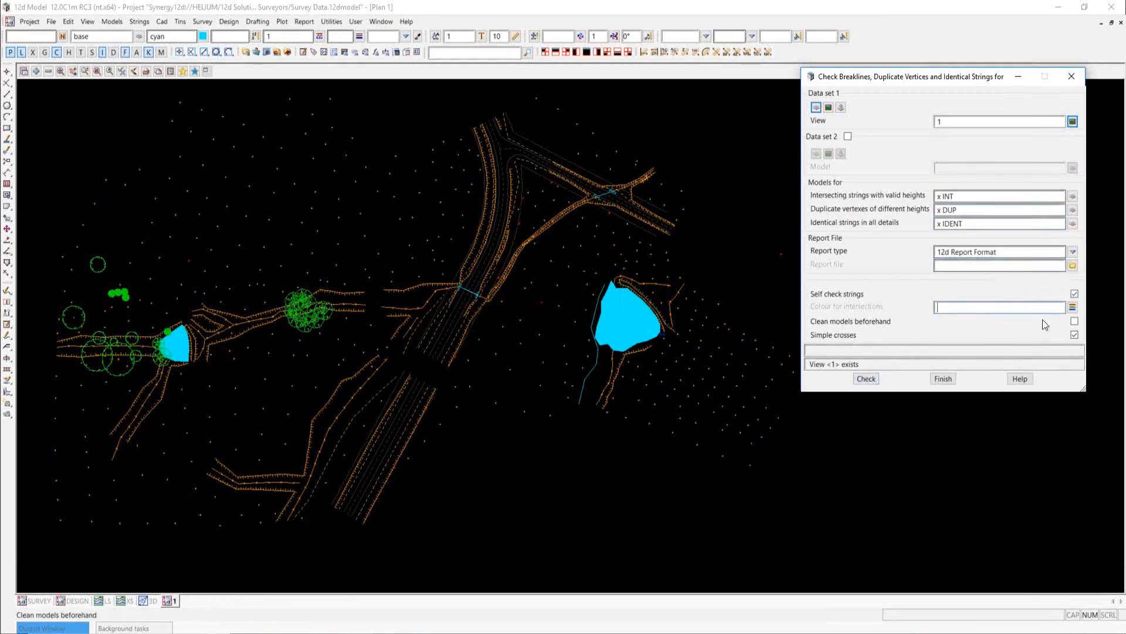
{"action": "left_click", "coordinate": [1073, 306]}
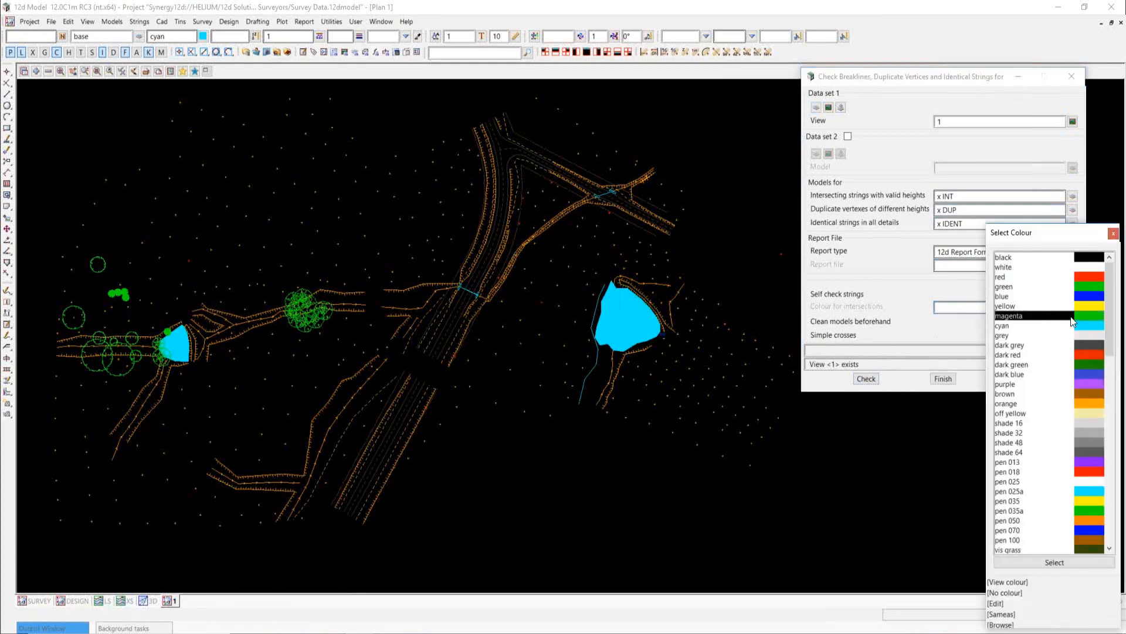
{"action": "left_click", "coordinate": [1071, 316]}
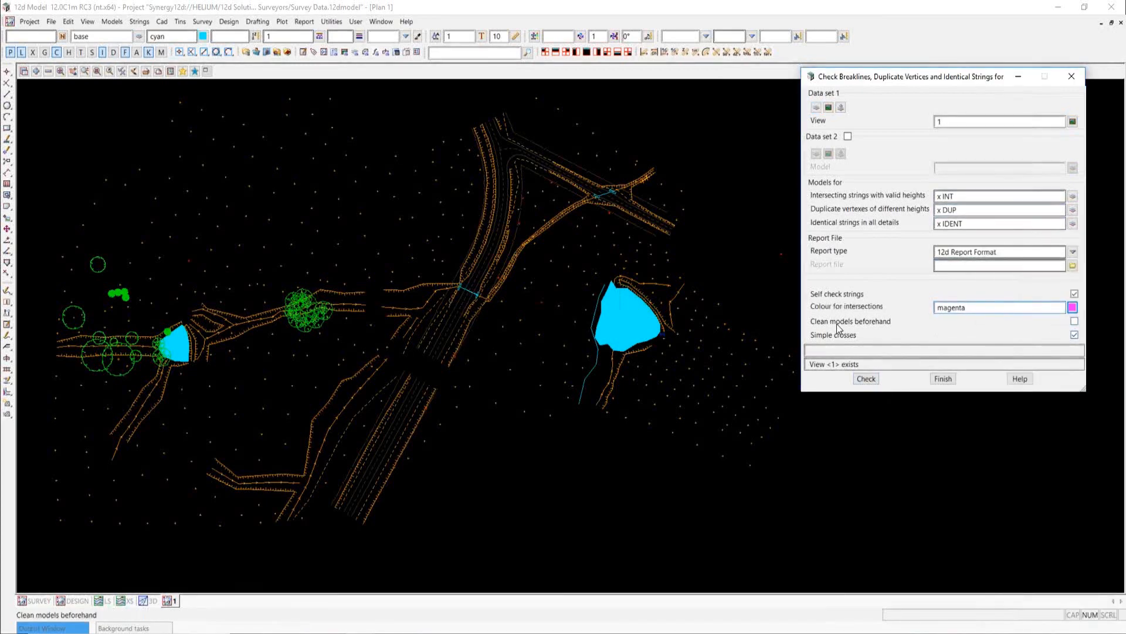
{"action": "left_click", "coordinate": [1074, 321]}
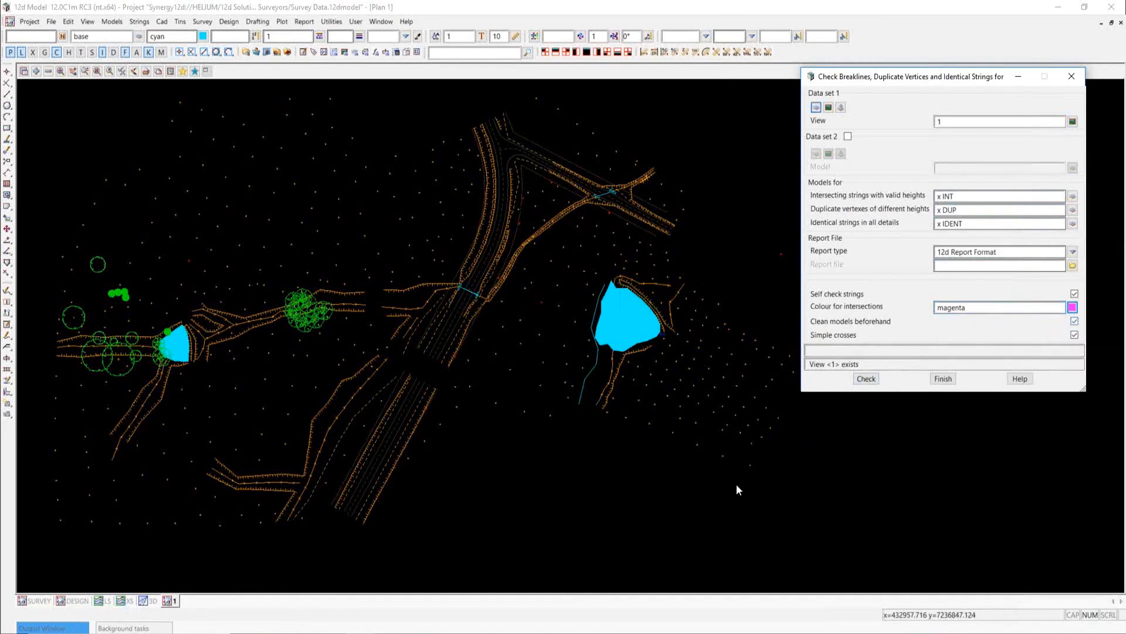
Run the breakline check and add all the x DUP, x IDENT and x INT models to plan view 1
{"action": "left_click", "coordinate": [867, 379]}
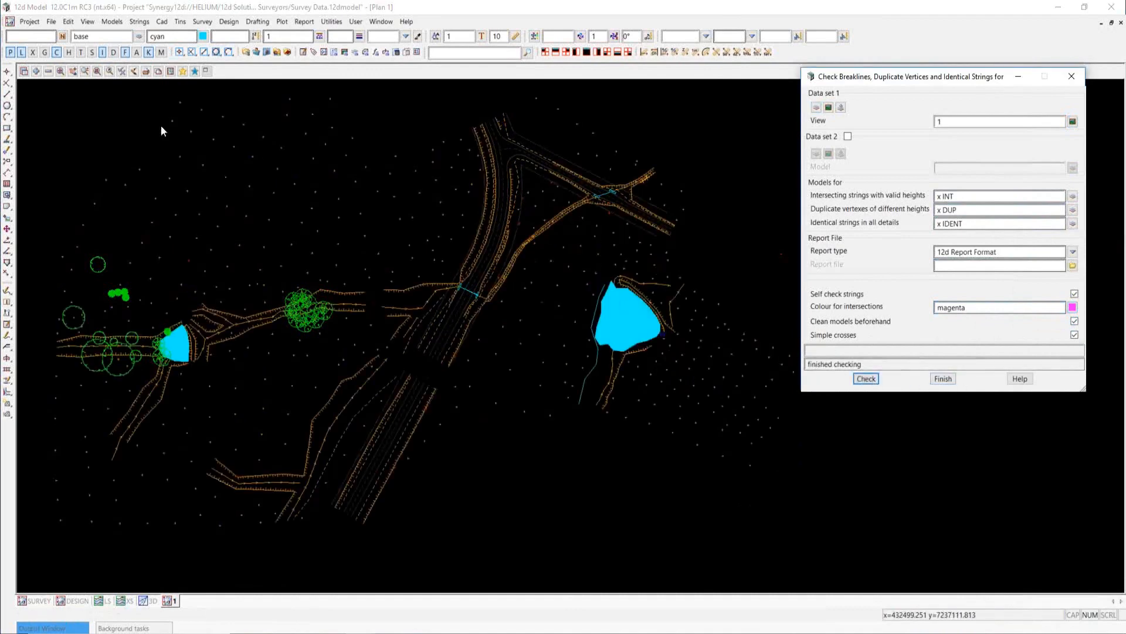
{"action": "left_click", "coordinate": [34, 72]}
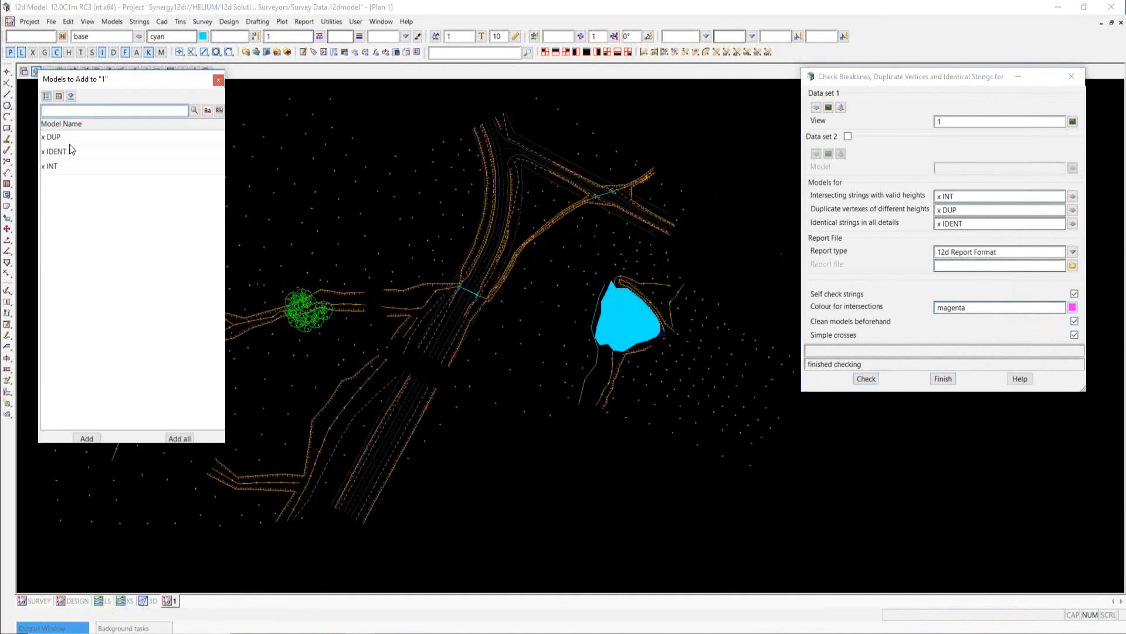
{"action": "left_click", "coordinate": [182, 435]}
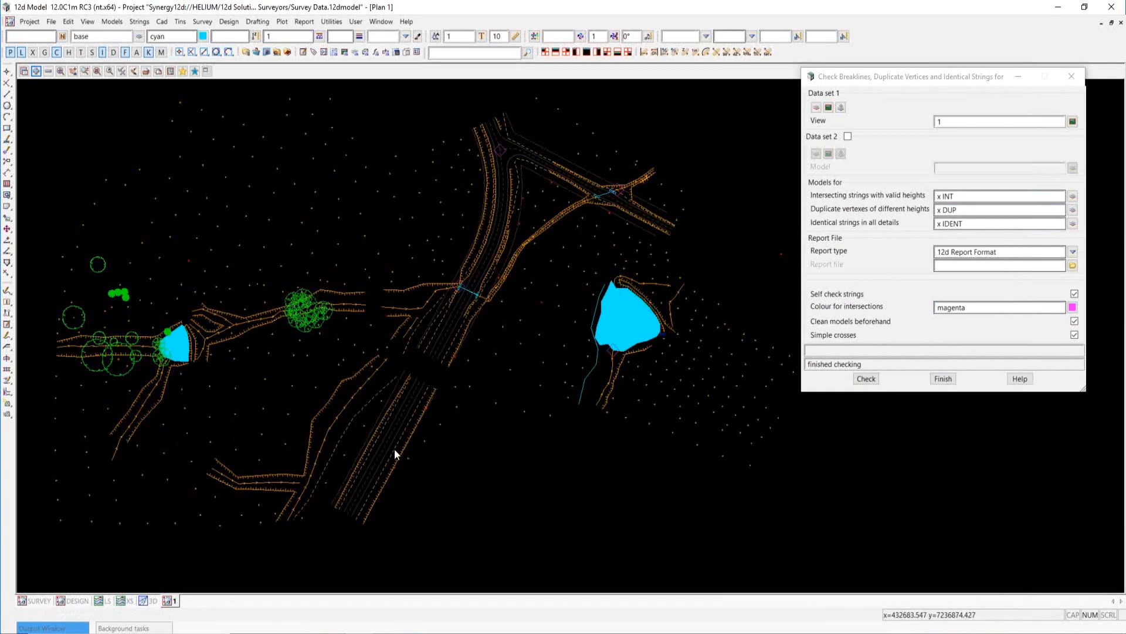
Show the output window with the check's intersection list and keep it pinned open
{"action": "scroll", "coordinate": [394, 448], "scroll_direction": "down", "scroll_amount": 3}
{"action": "scroll", "coordinate": [379, 431], "scroll_direction": "up", "scroll_amount": 1}
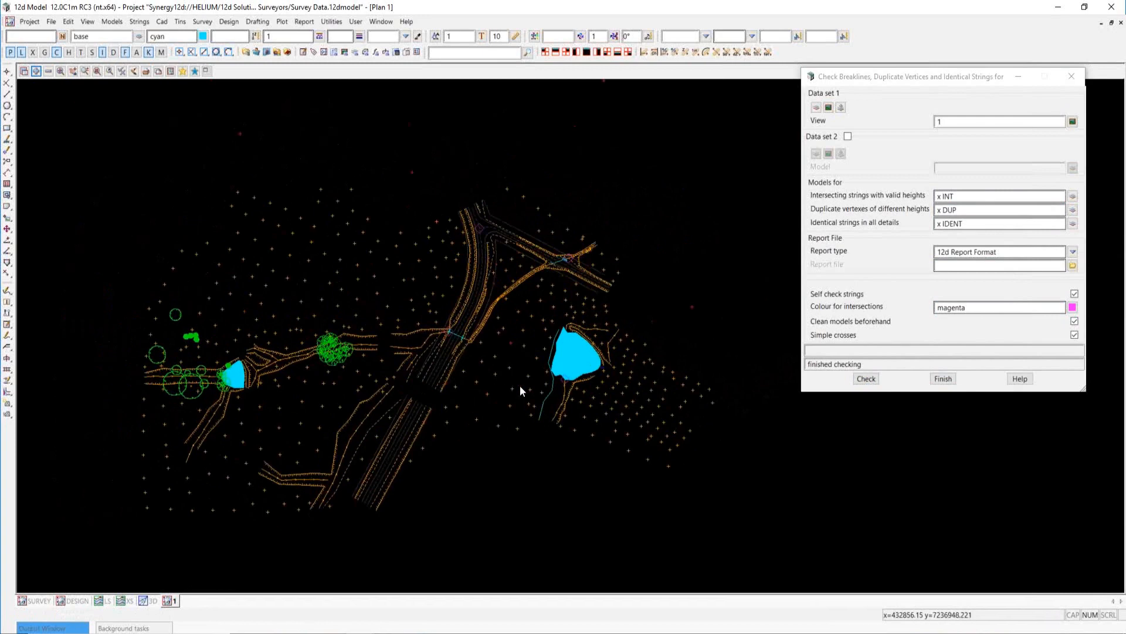
{"action": "left_click", "coordinate": [68, 628]}
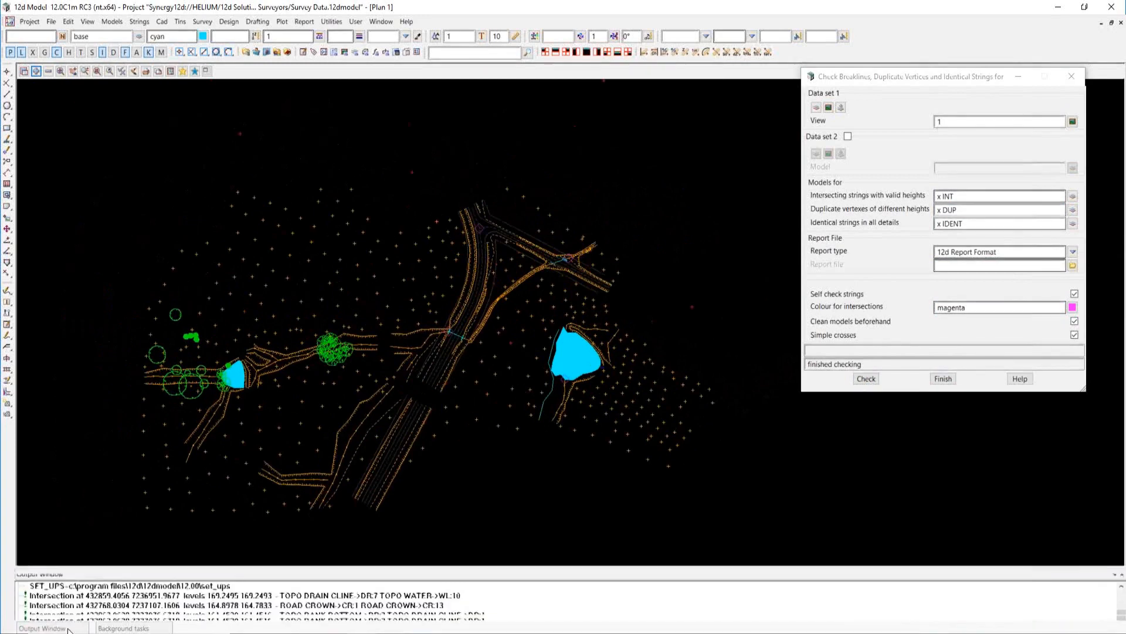
{"action": "left_click", "coordinate": [1114, 554]}
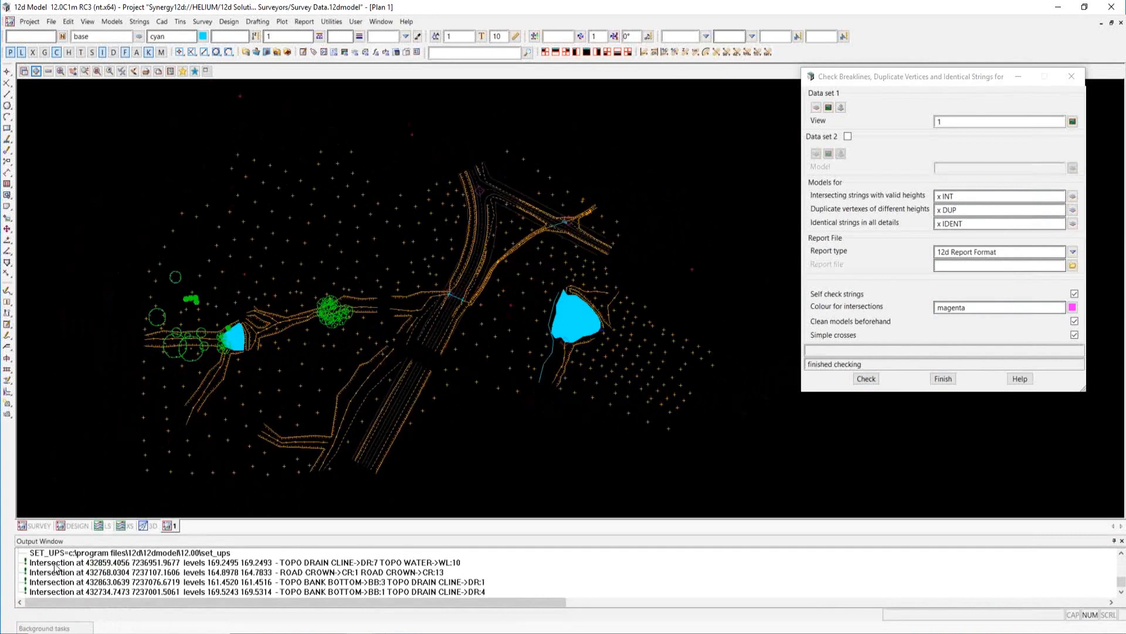
Examine the reported intersections of drain DR:7 with water string WL:10 and of road crowns CR:1 and CR:13 in plan
{"action": "left_click", "coordinate": [57, 564]}
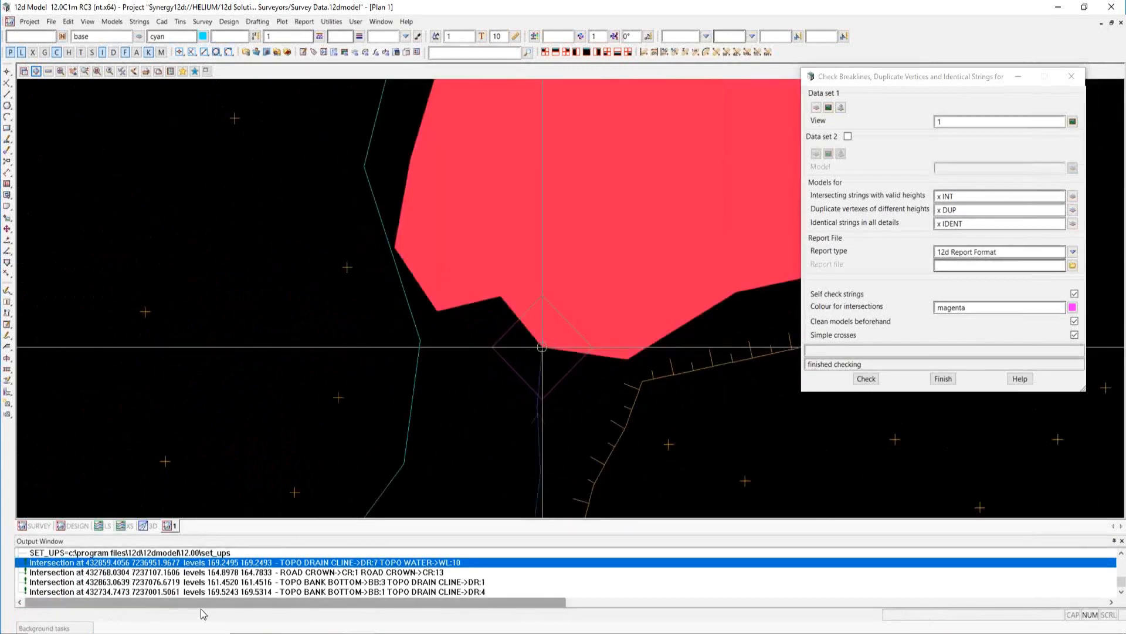
{"action": "left_click", "coordinate": [184, 573]}
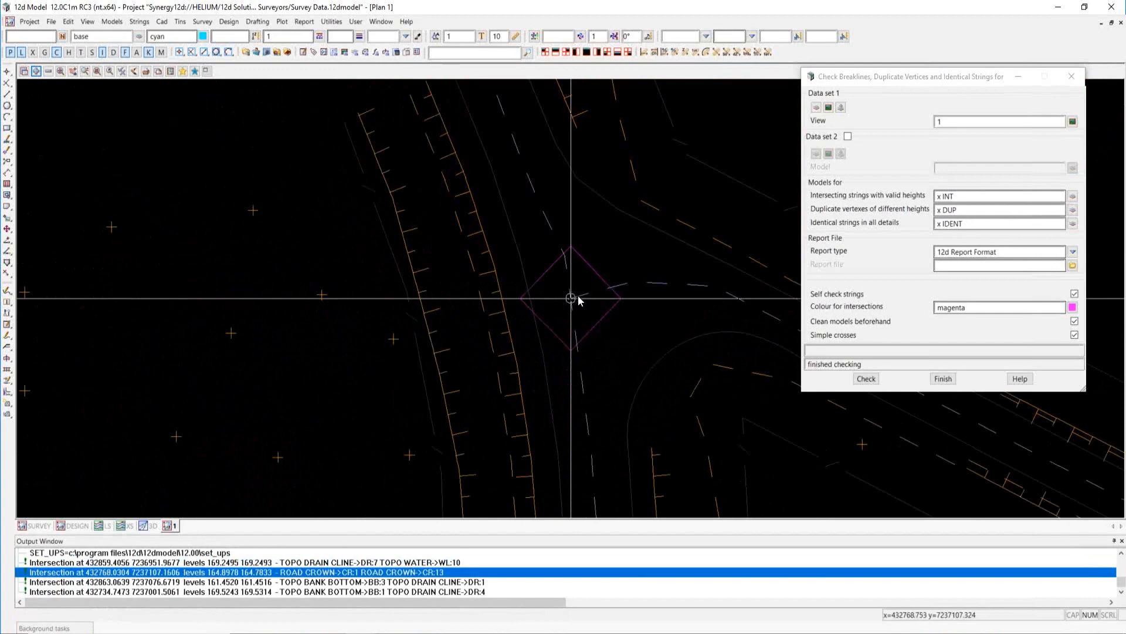
{"action": "scroll", "coordinate": [574, 295], "scroll_direction": "up", "scroll_amount": 1}
{"action": "scroll", "coordinate": [575, 294], "scroll_direction": "up", "scroll_amount": 2}
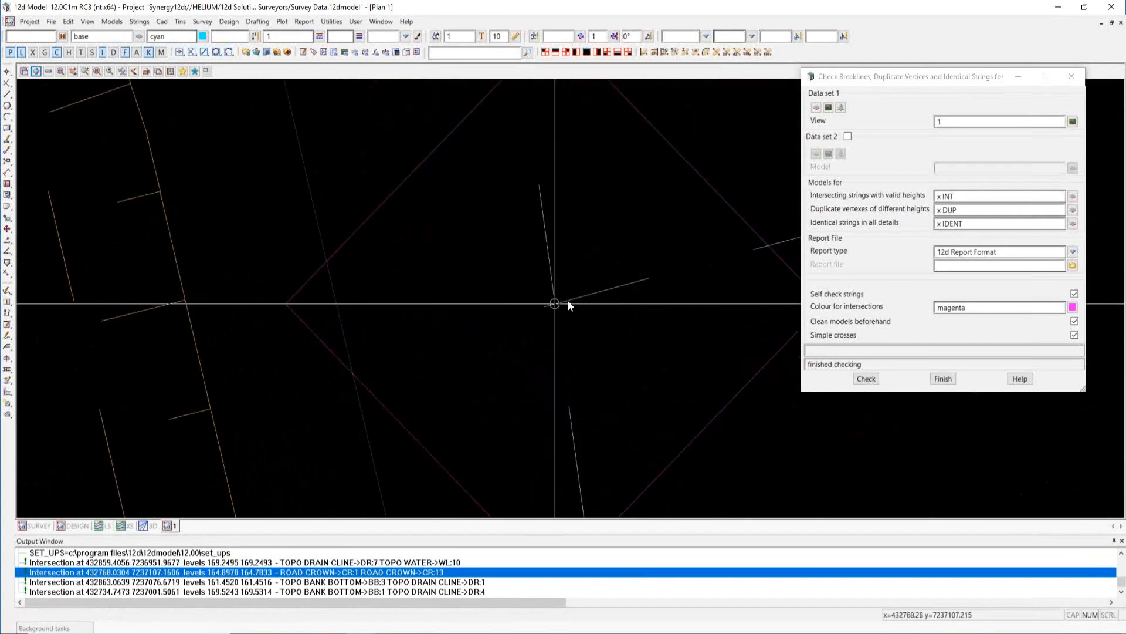
{"action": "scroll", "coordinate": [568, 301], "scroll_direction": "up", "scroll_amount": 1}
{"action": "scroll", "coordinate": [560, 299], "scroll_direction": "down", "scroll_amount": 2}
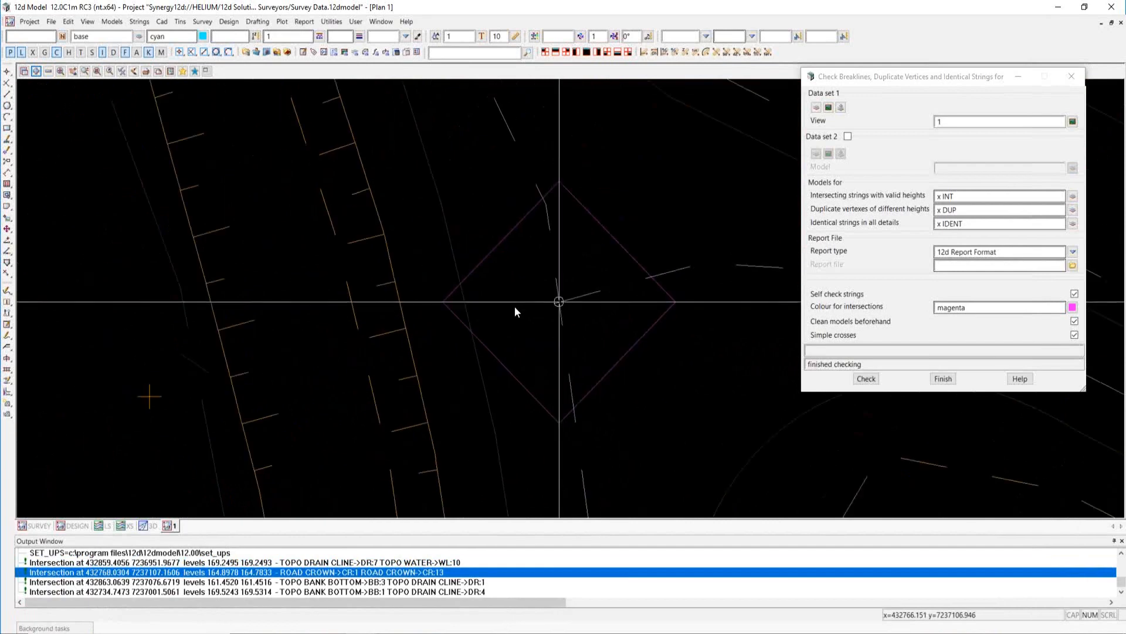
{"action": "scroll", "coordinate": [486, 305], "scroll_direction": "down", "scroll_amount": 3}
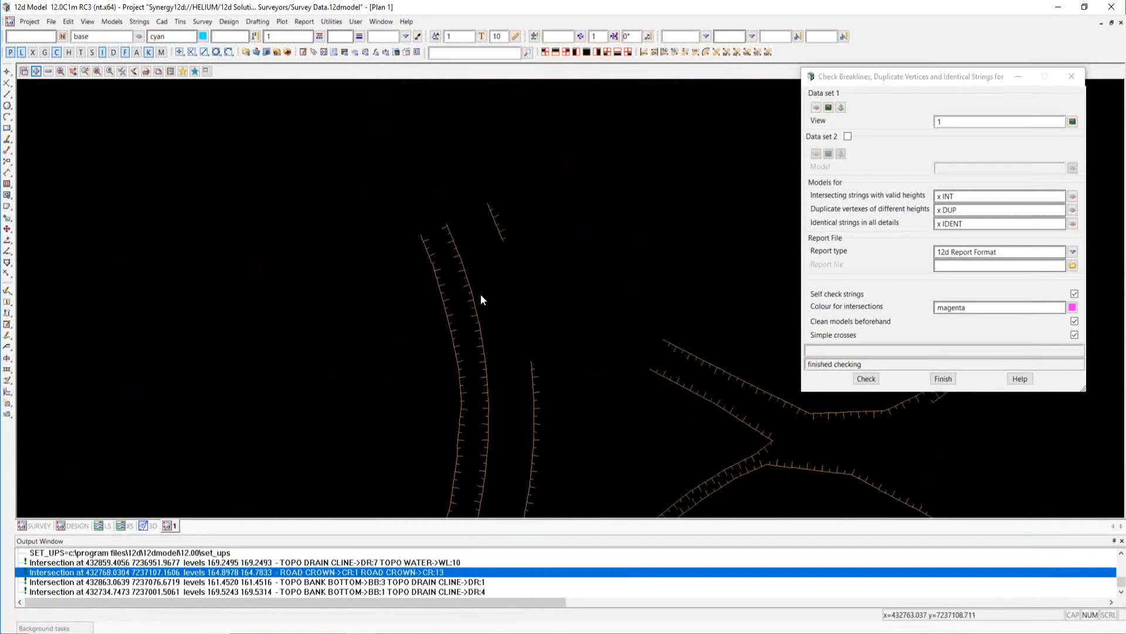
Locate the reported intersection of bank bottom BB:3 with drain centreline DR:1 and examine the crossing up close
{"action": "left_click", "coordinate": [294, 582]}
{"action": "scroll", "coordinate": [477, 406], "scroll_direction": "down", "scroll_amount": 1}
{"action": "scroll", "coordinate": [597, 368], "scroll_direction": "up", "scroll_amount": 5}
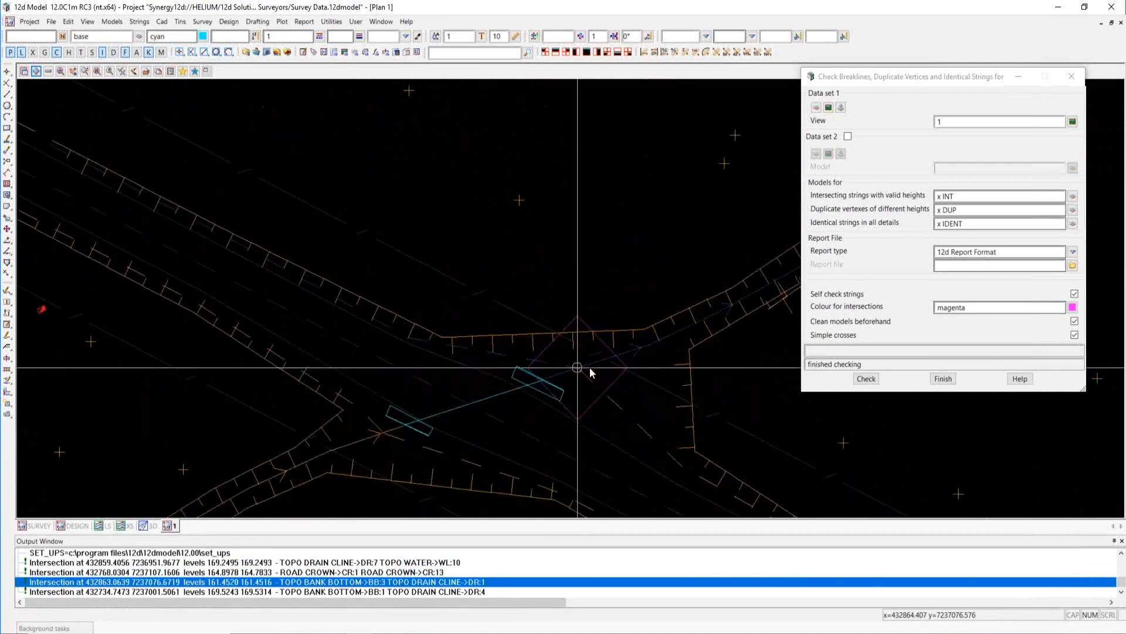
{"action": "scroll", "coordinate": [577, 365], "scroll_direction": "up", "scroll_amount": 2}
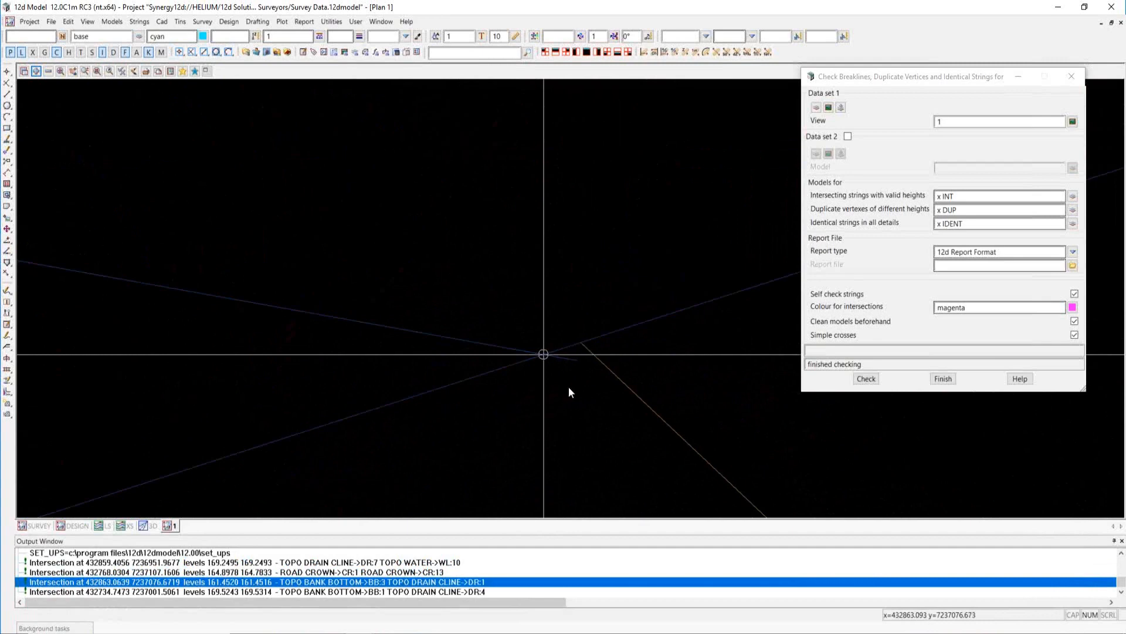
Move the overshooting string end at the BB:3 and DR:1 crossing in 3D onto the nearby vertex
{"action": "left_click", "coordinate": [253, 552]}
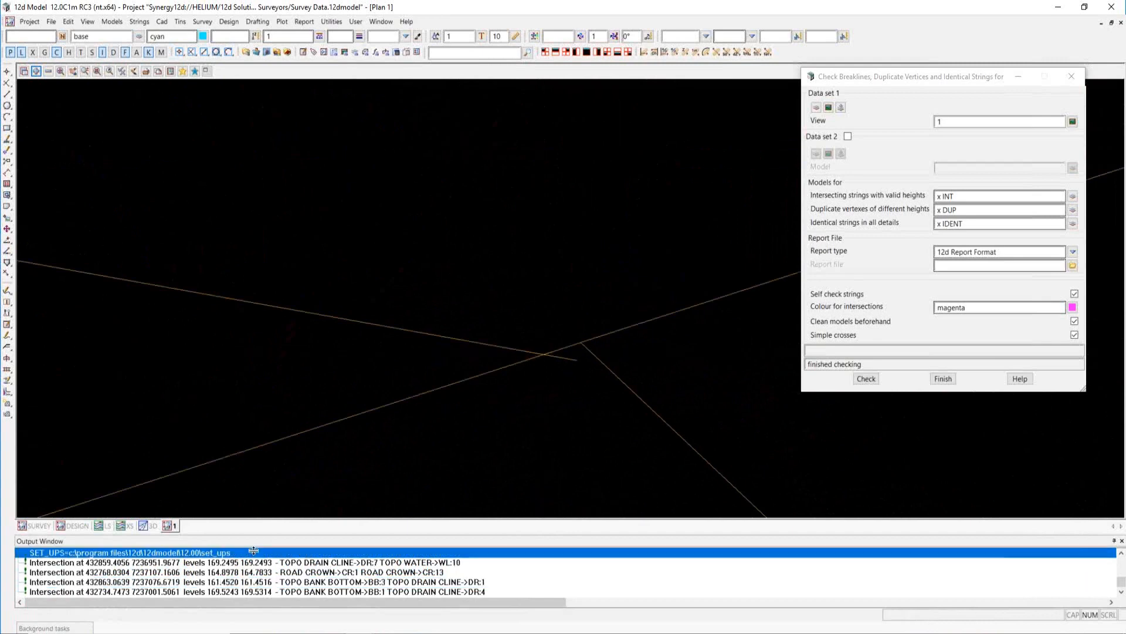
{"action": "mouse_move", "coordinate": [8, 241]}
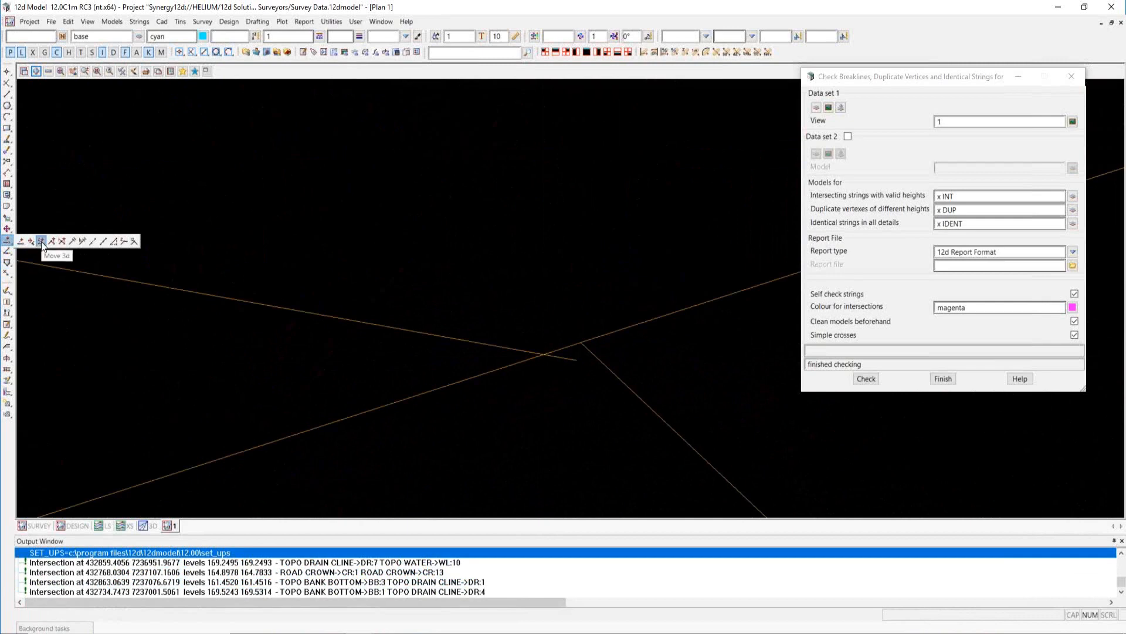
{"action": "left_click", "coordinate": [42, 243]}
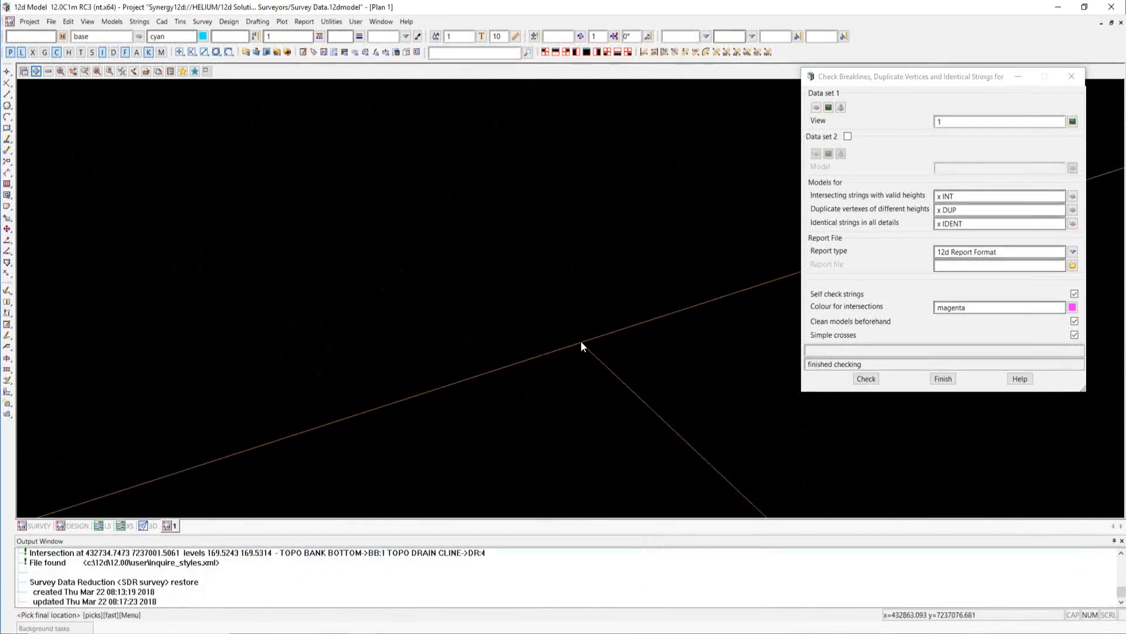
{"action": "left_click", "coordinate": [581, 340]}
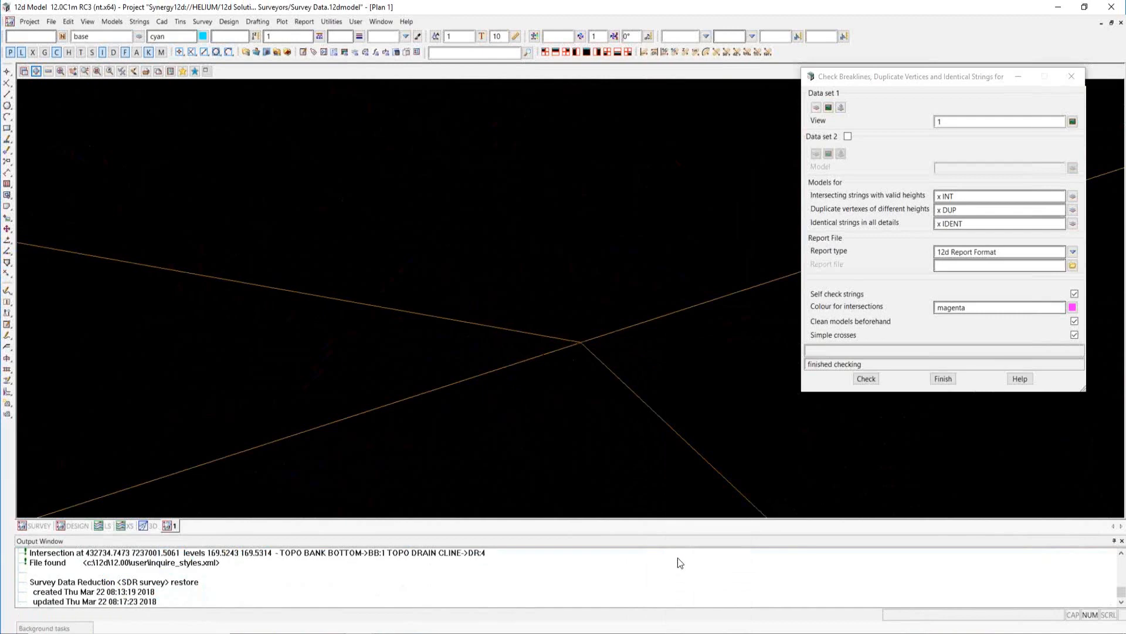
Rerun the breakline check on view 1 and enlarge the output window to show more of its report
{"action": "left_click", "coordinate": [866, 378]}
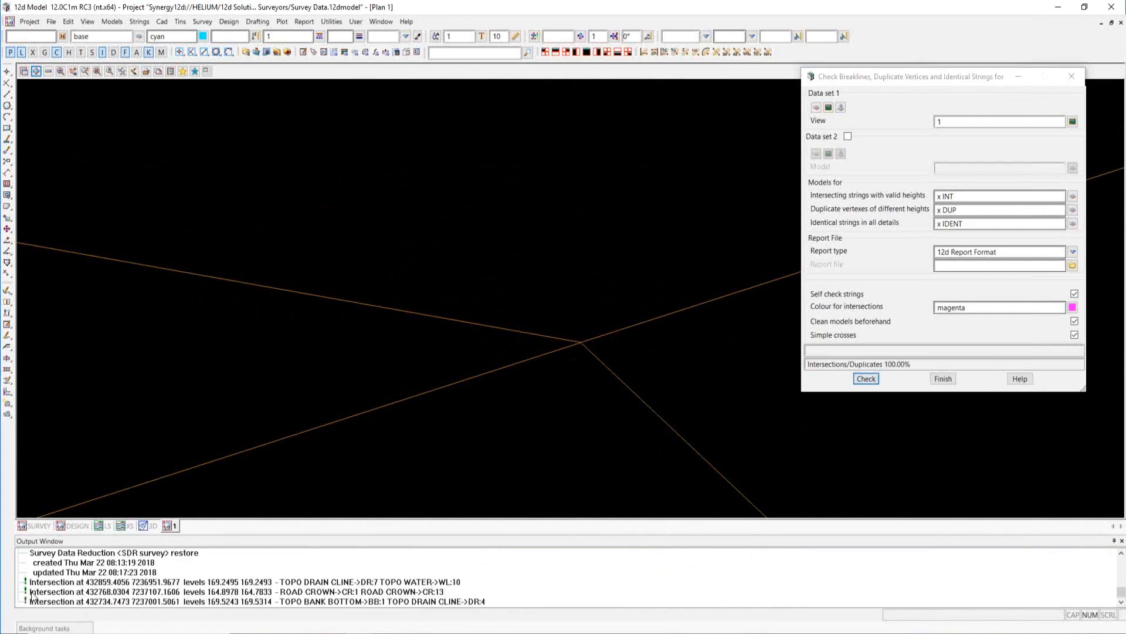
{"action": "left_click_drag", "start_coordinate": [317, 540], "coordinate": [334, 457]}
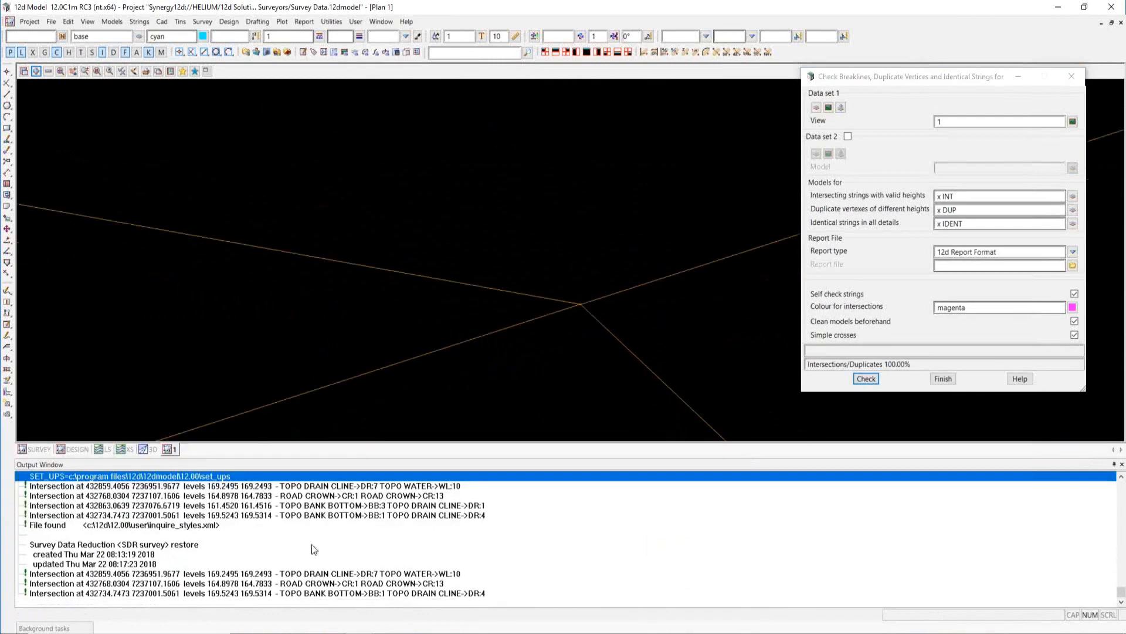
{"action": "left_click", "coordinate": [340, 555]}
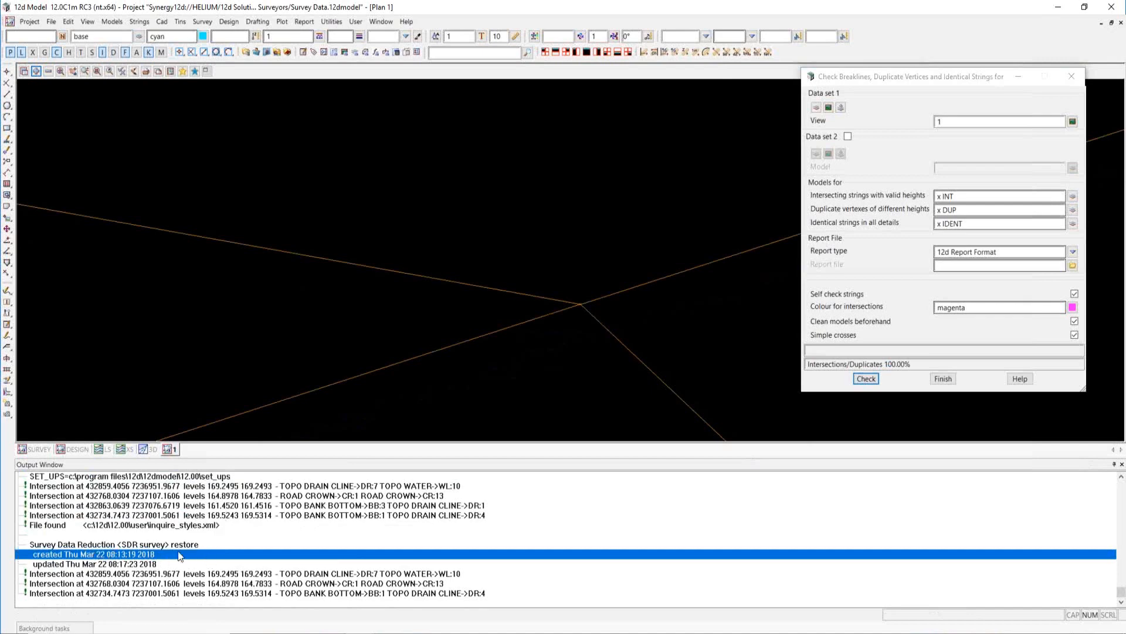
Clear the output window and run the breakline check again for a fresh intersection list
{"action": "right_click", "coordinate": [259, 537]}
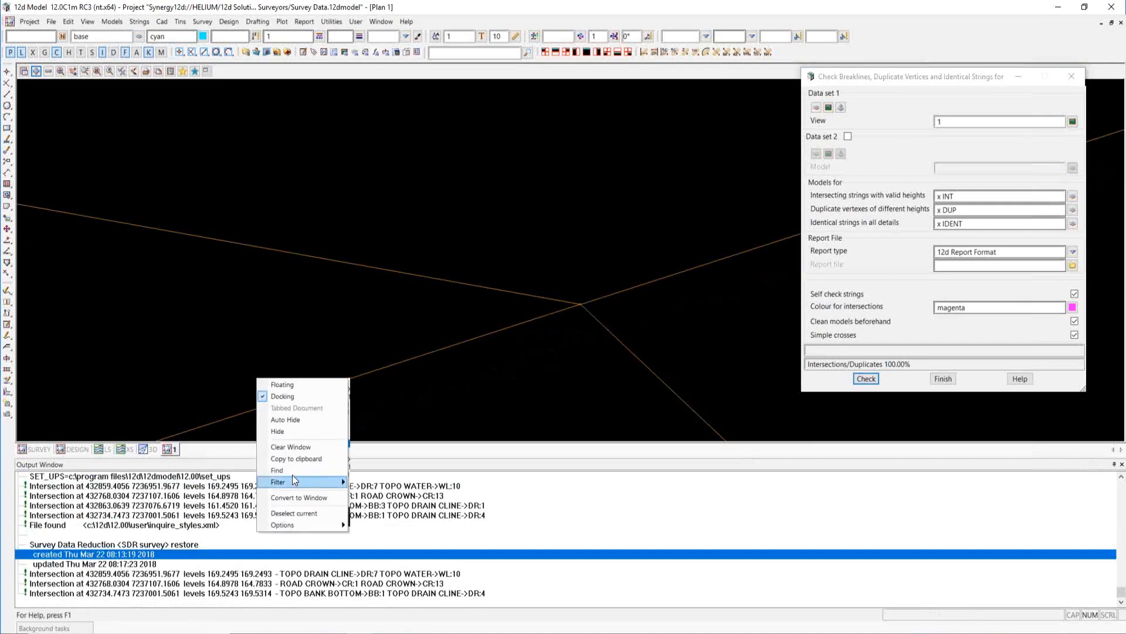
{"action": "left_click", "coordinate": [297, 448]}
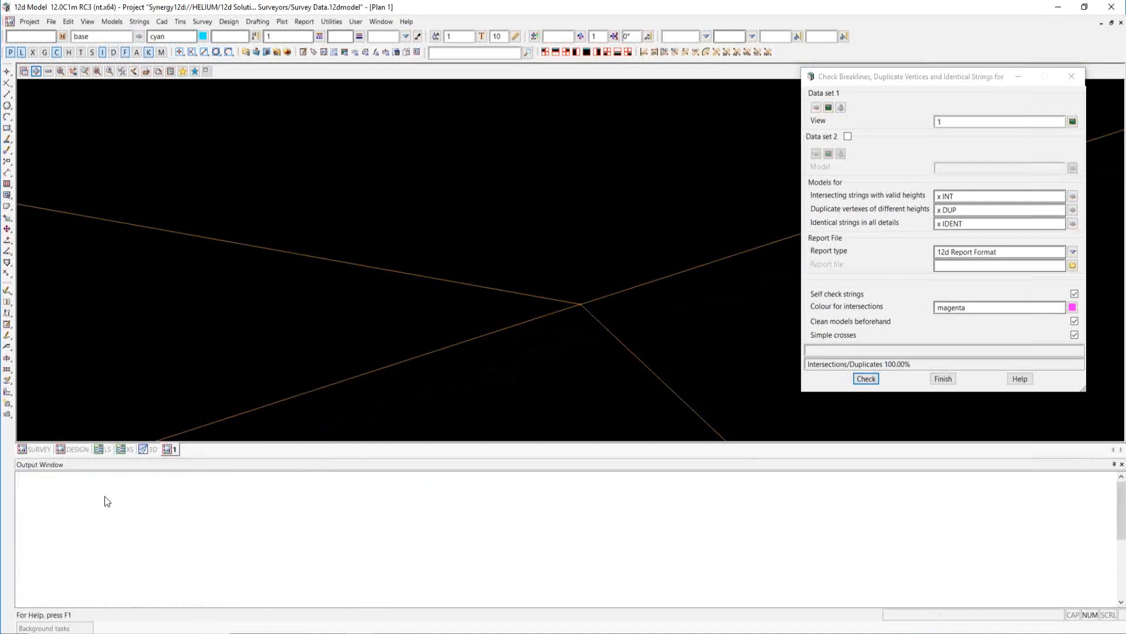
{"action": "left_click", "coordinate": [857, 381]}
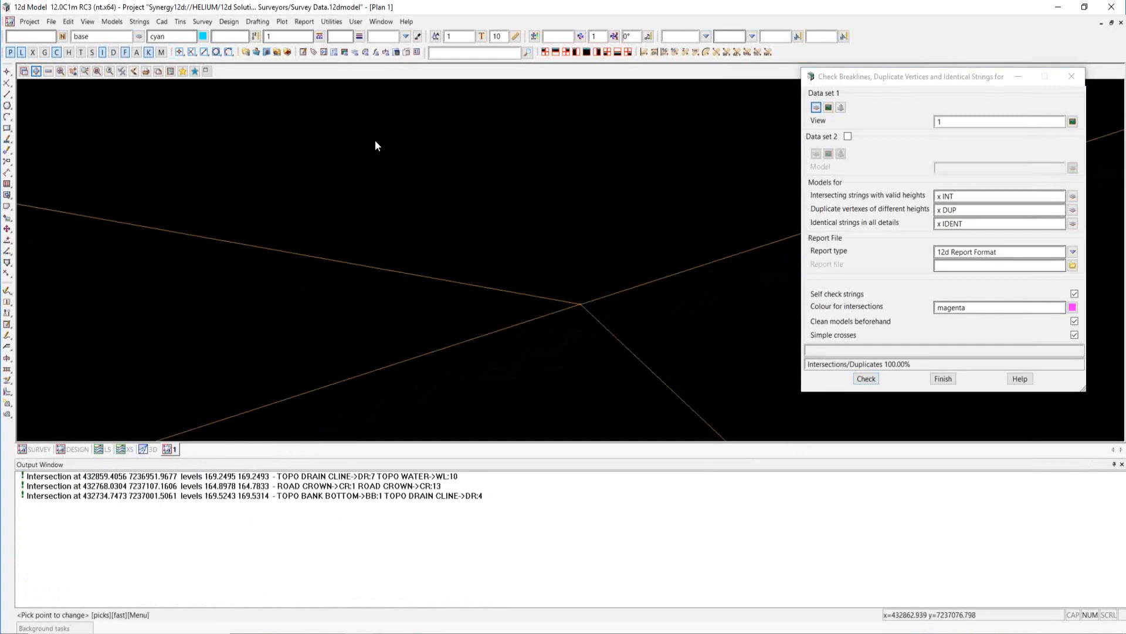
Start a new chain and add a command of type Clear output window, using that type as its name
{"action": "left_click", "coordinate": [335, 24]}
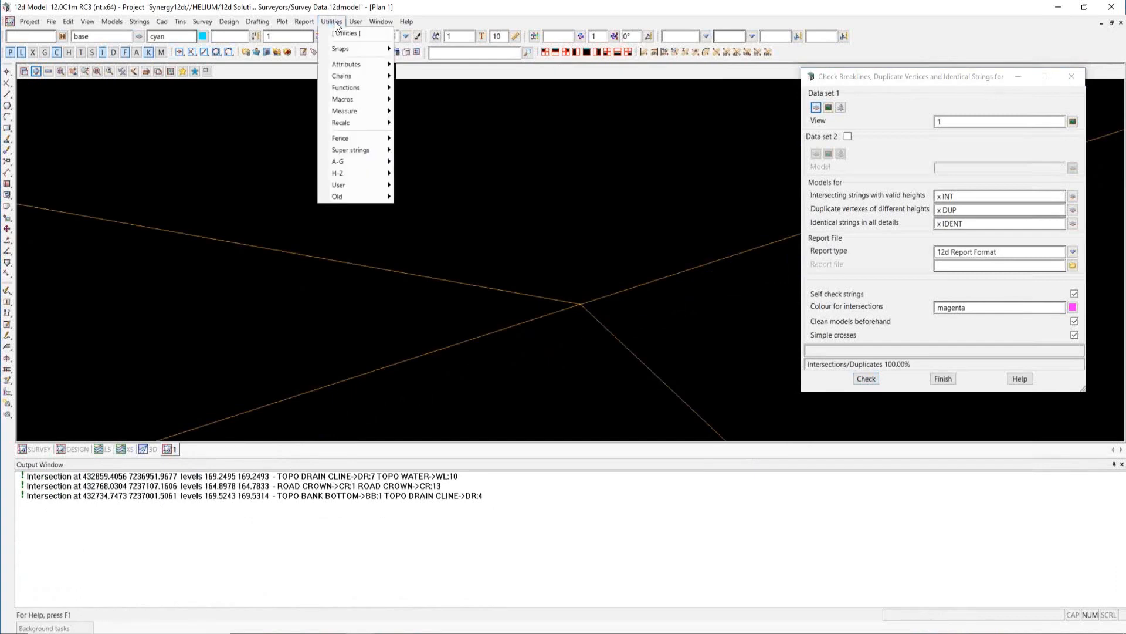
{"action": "mouse_move", "coordinate": [352, 78]}
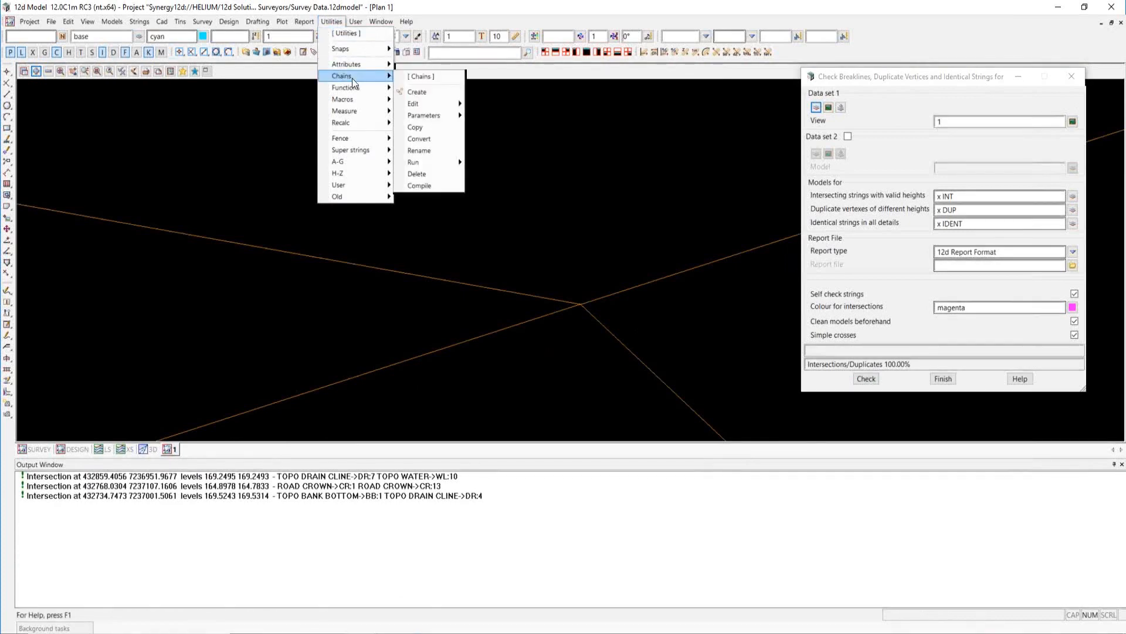
{"action": "left_click", "coordinate": [418, 92]}
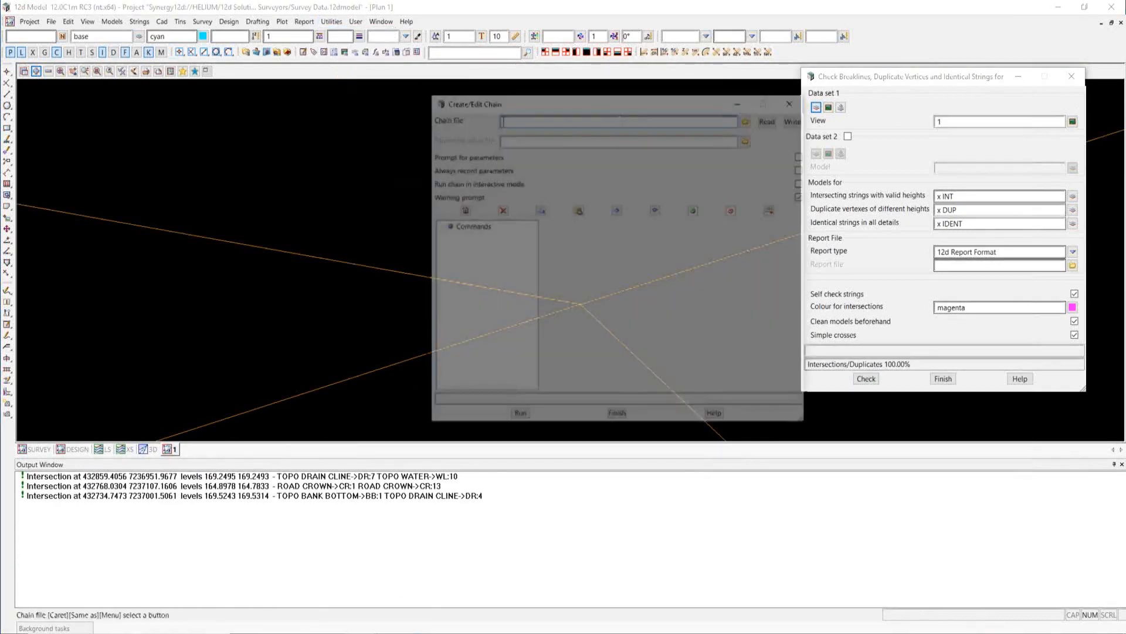
{"action": "left_click_drag", "start_coordinate": [606, 101], "coordinate": [537, 94]}
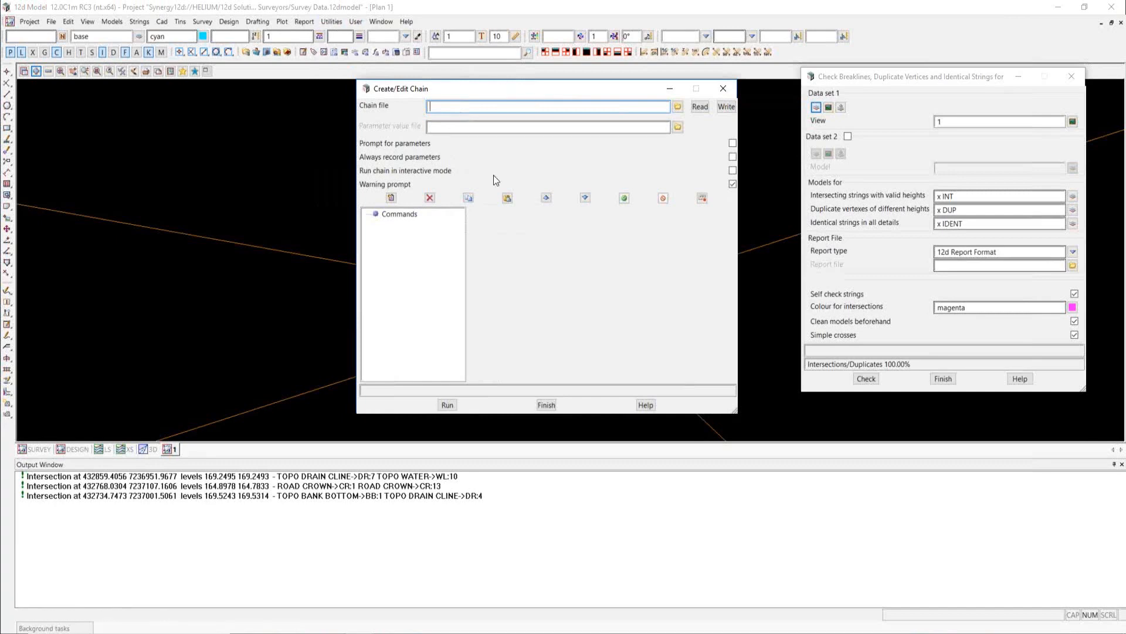
{"action": "left_click", "coordinate": [391, 198]}
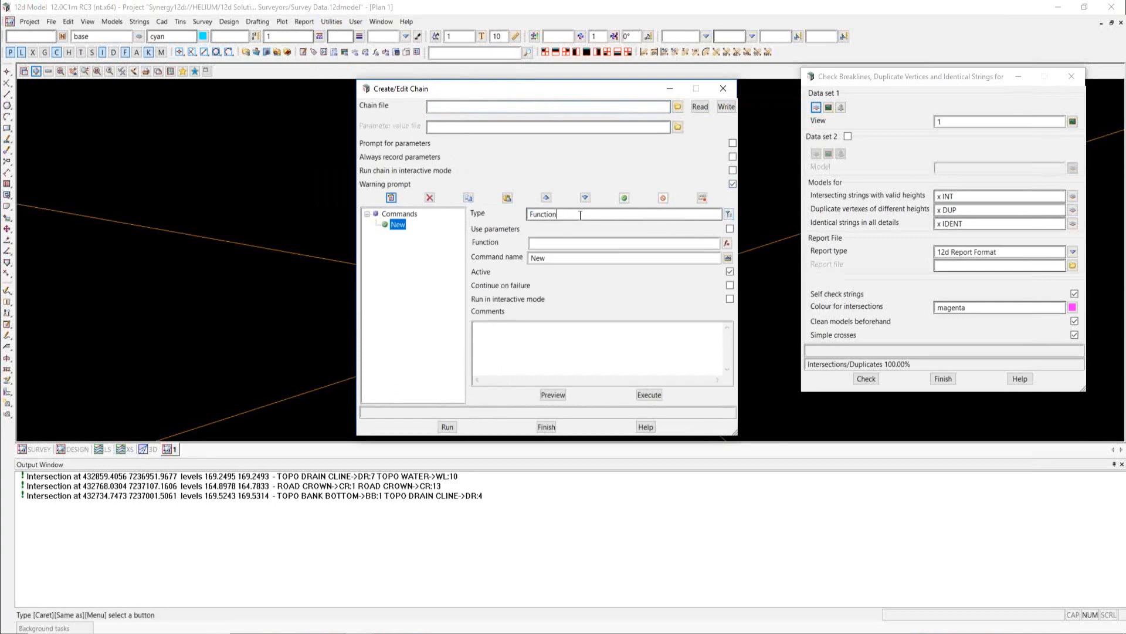
{"action": "left_click", "coordinate": [728, 215]}
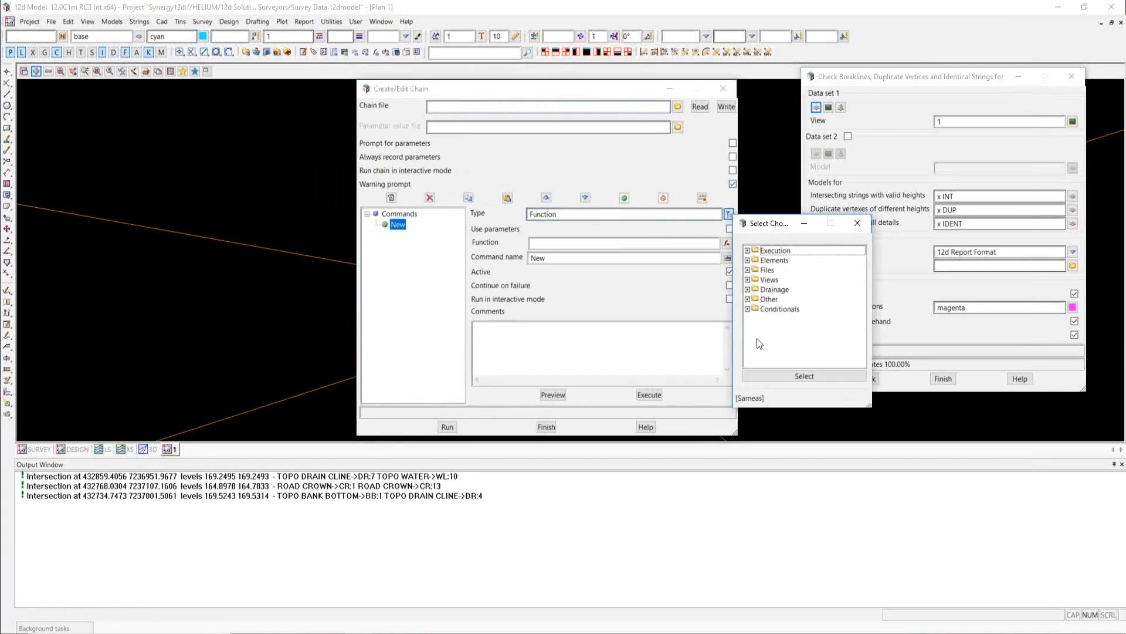
{"action": "left_click", "coordinate": [747, 299]}
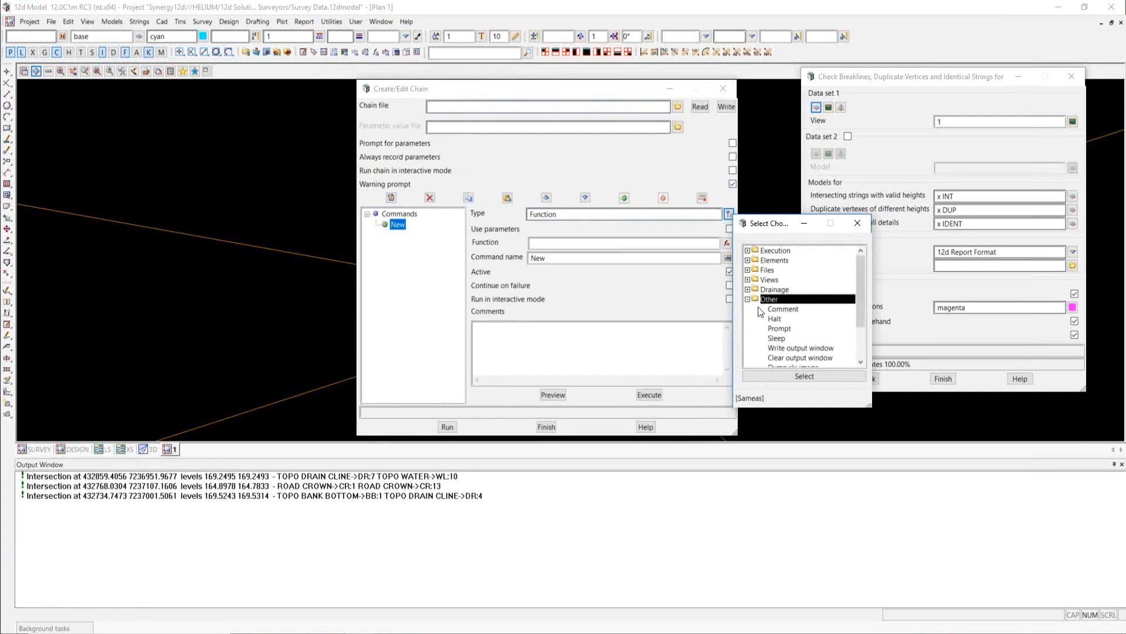
{"action": "left_click", "coordinate": [786, 357]}
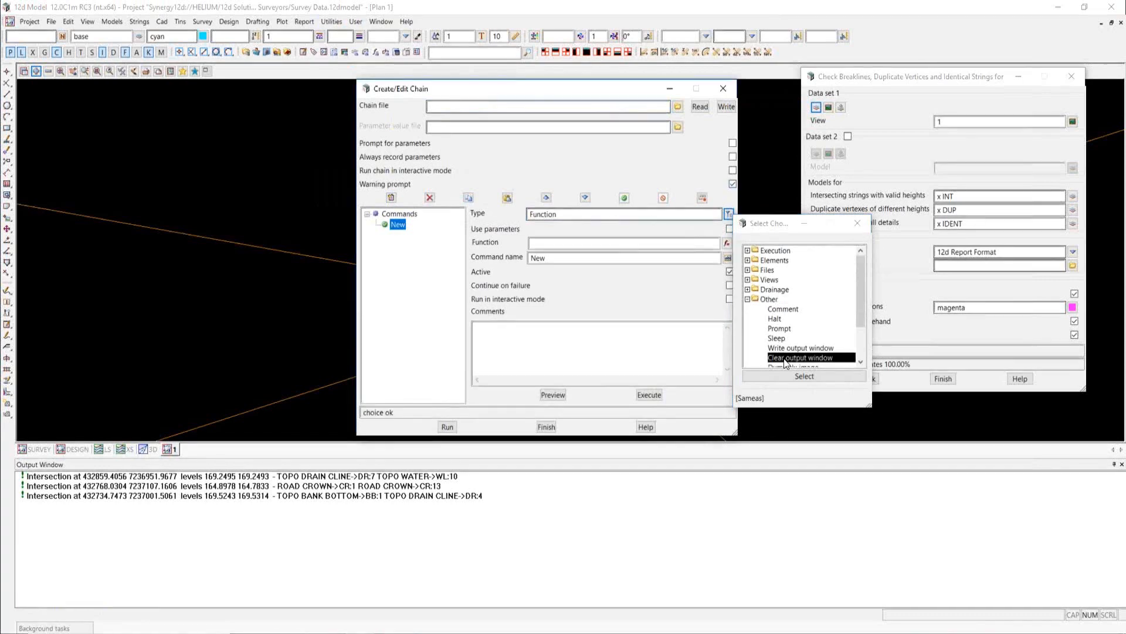
{"action": "double_click", "coordinate": [785, 359]}
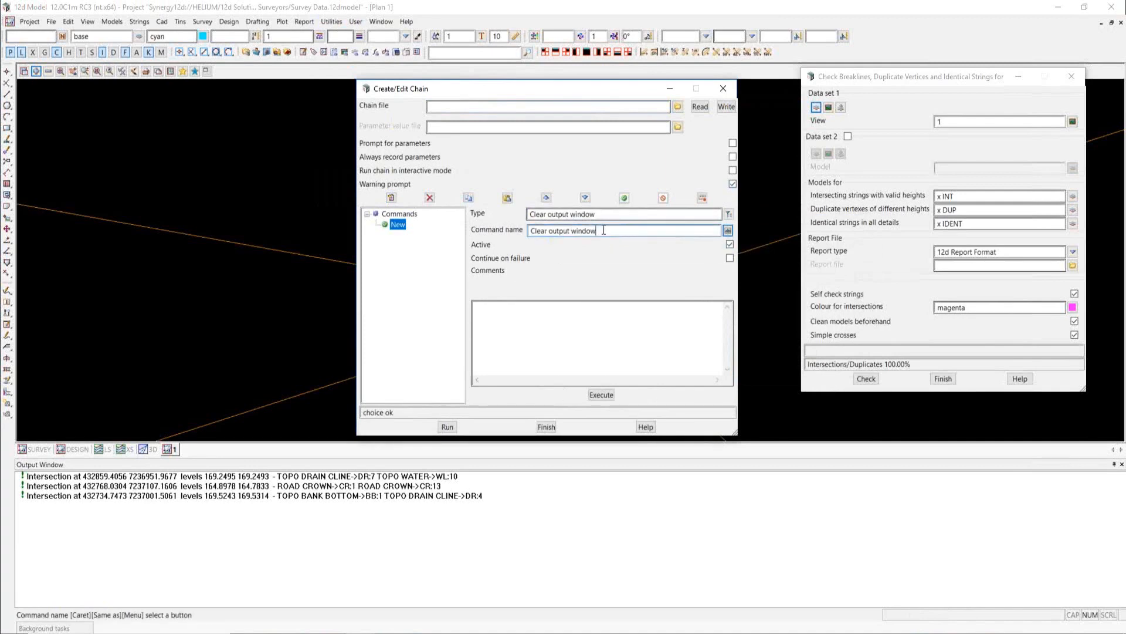
{"action": "left_click", "coordinate": [412, 216]}
{"action": "left_click", "coordinate": [410, 226]}
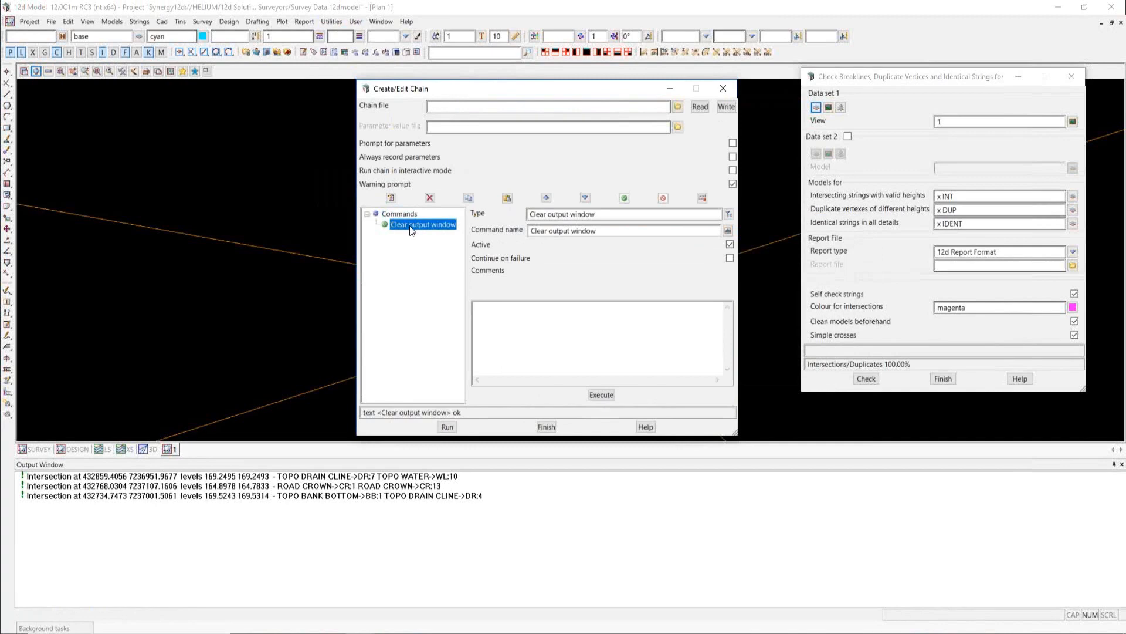
Add a second command to the chain and set its type to Option - Manual
{"action": "left_click", "coordinate": [868, 104]}
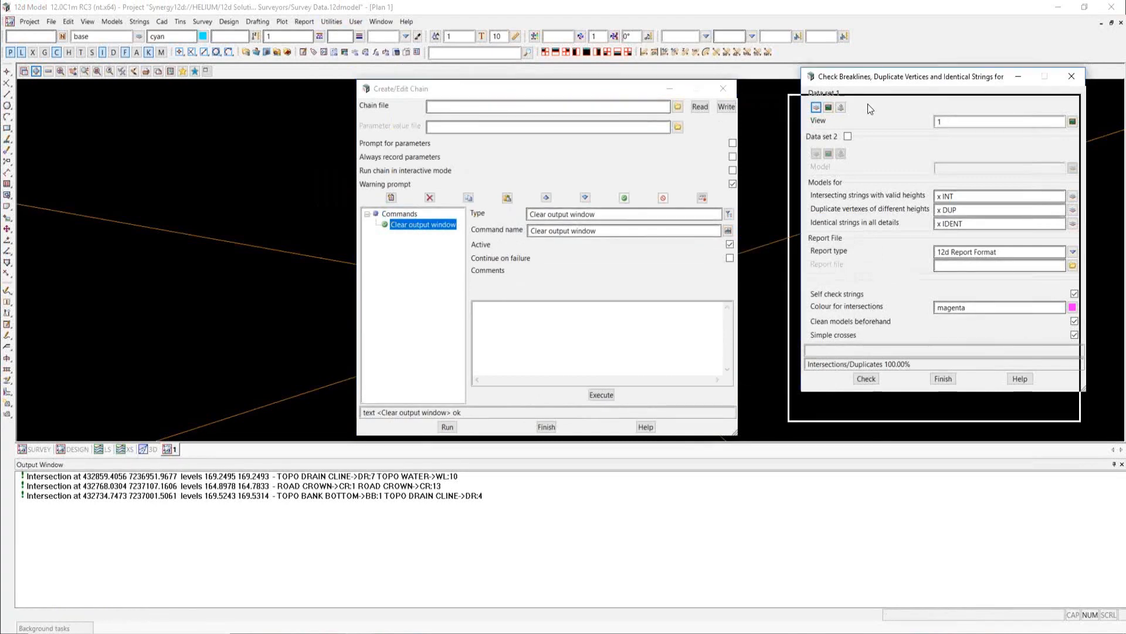
{"action": "left_click_drag", "start_coordinate": [868, 107], "coordinate": [866, 111]}
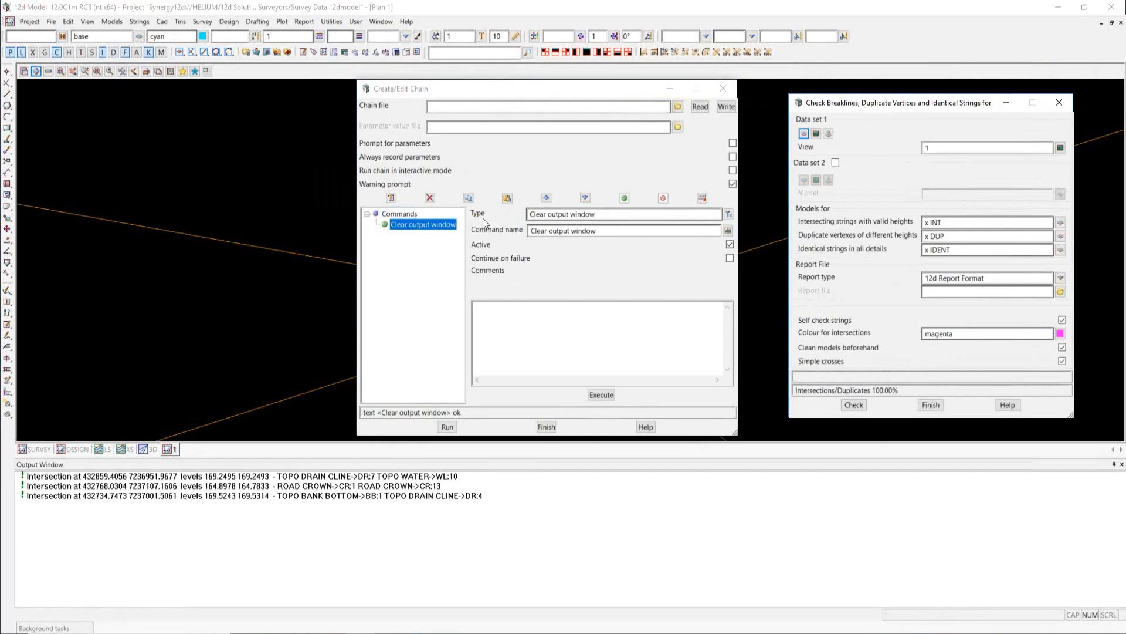
{"action": "left_click", "coordinate": [391, 198]}
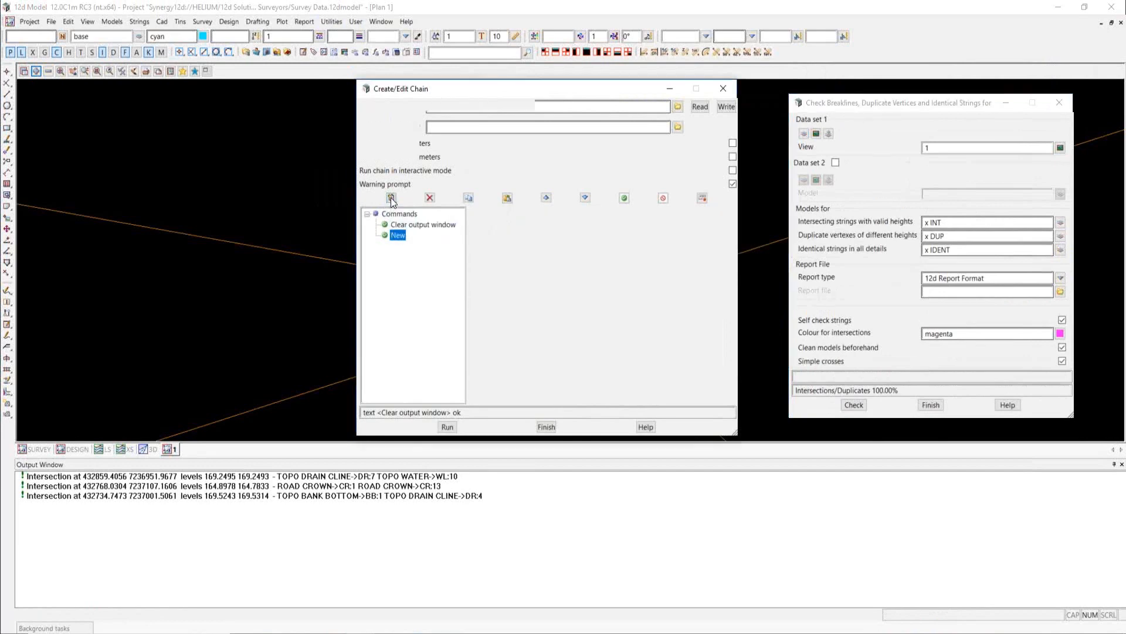
{"action": "left_click", "coordinate": [728, 215]}
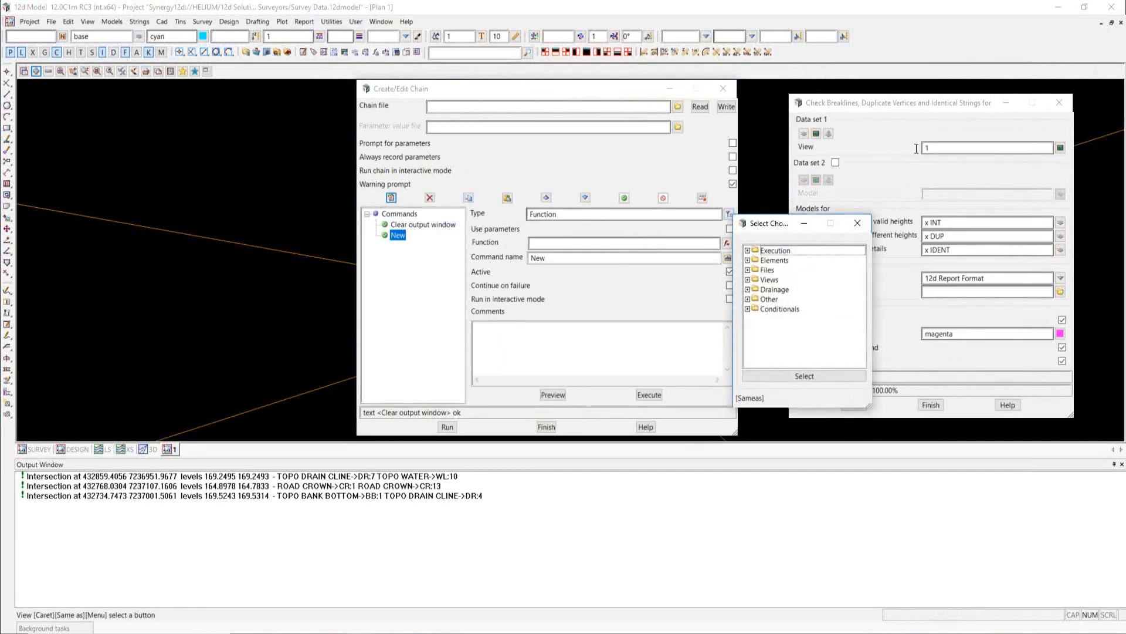
{"action": "left_click", "coordinate": [748, 251]}
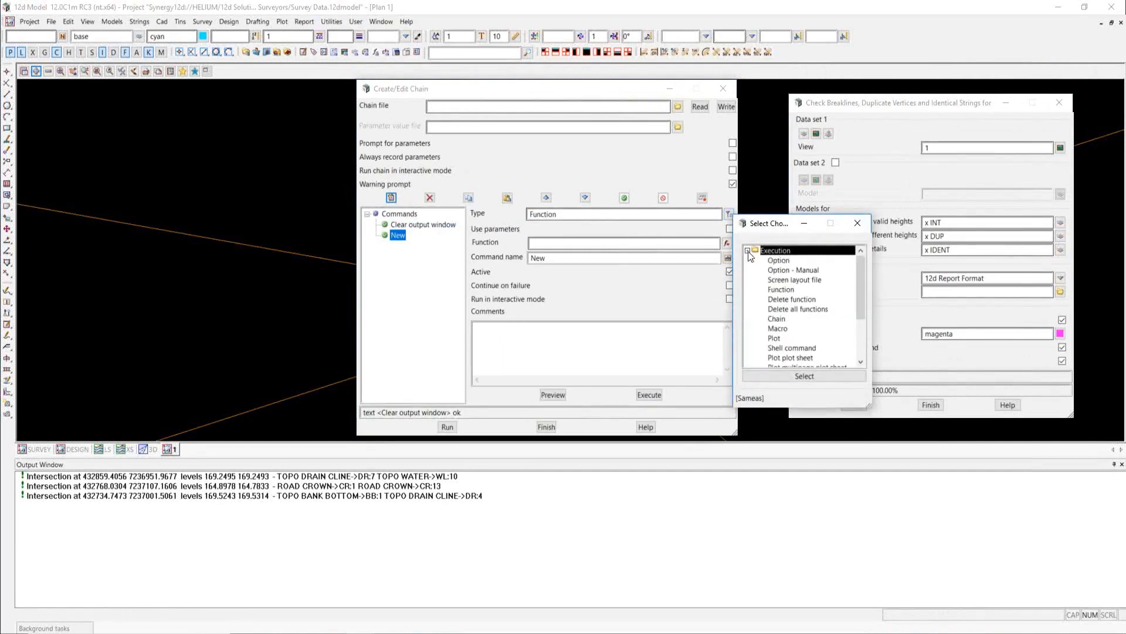
{"action": "left_click", "coordinate": [811, 271]}
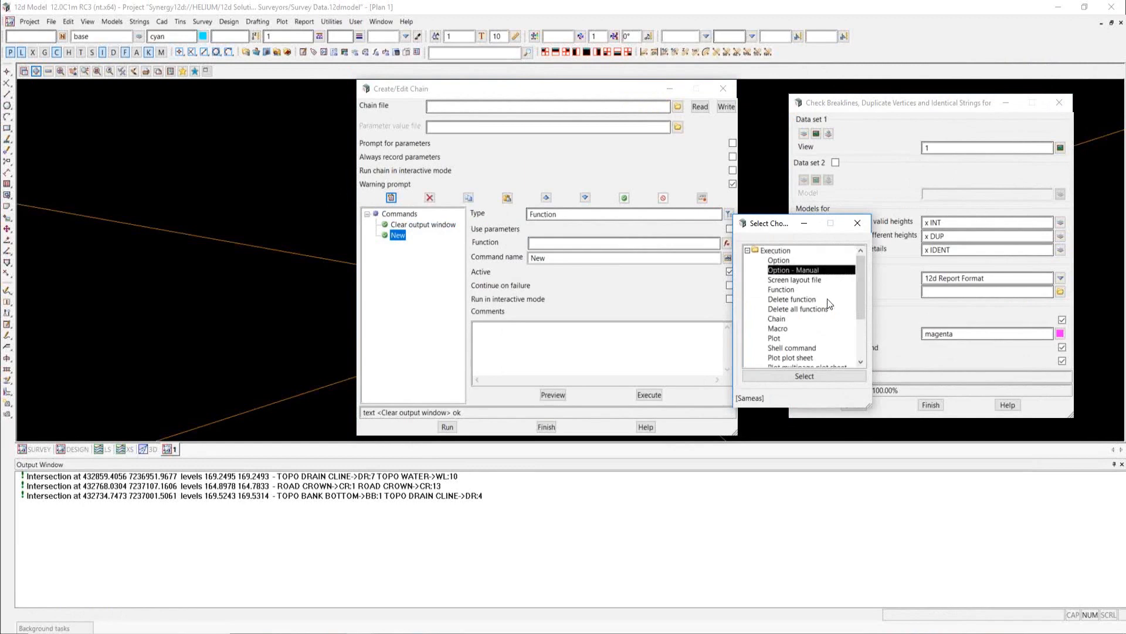
{"action": "double_click", "coordinate": [824, 270]}
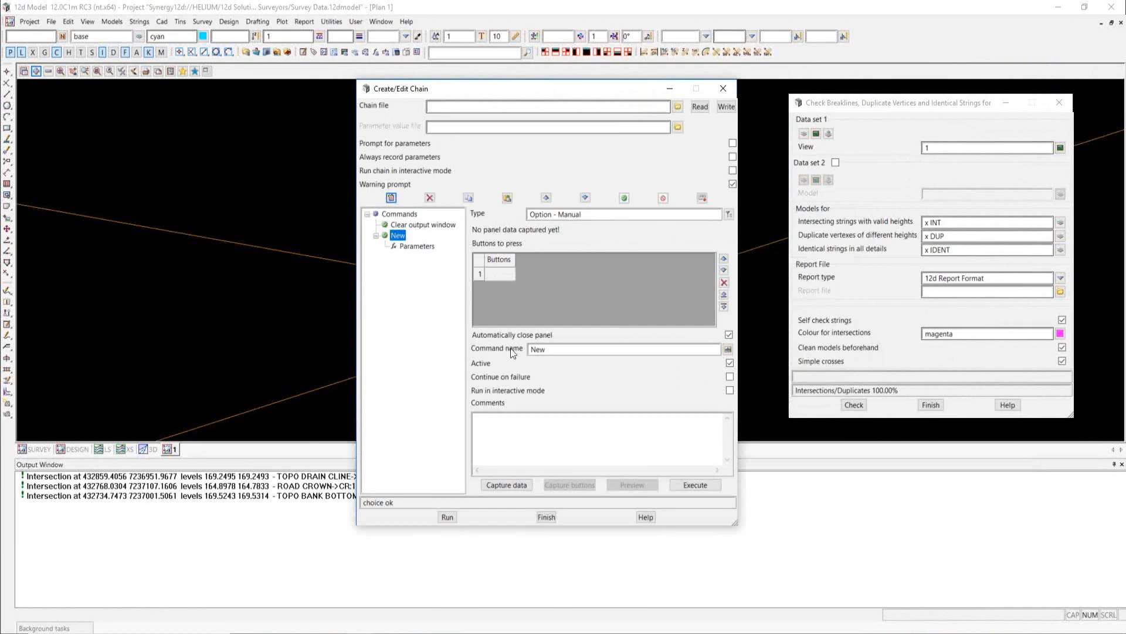
Capture the breakline check panel's data and its Check button into the Option - Manual command
{"action": "left_click", "coordinate": [505, 483]}
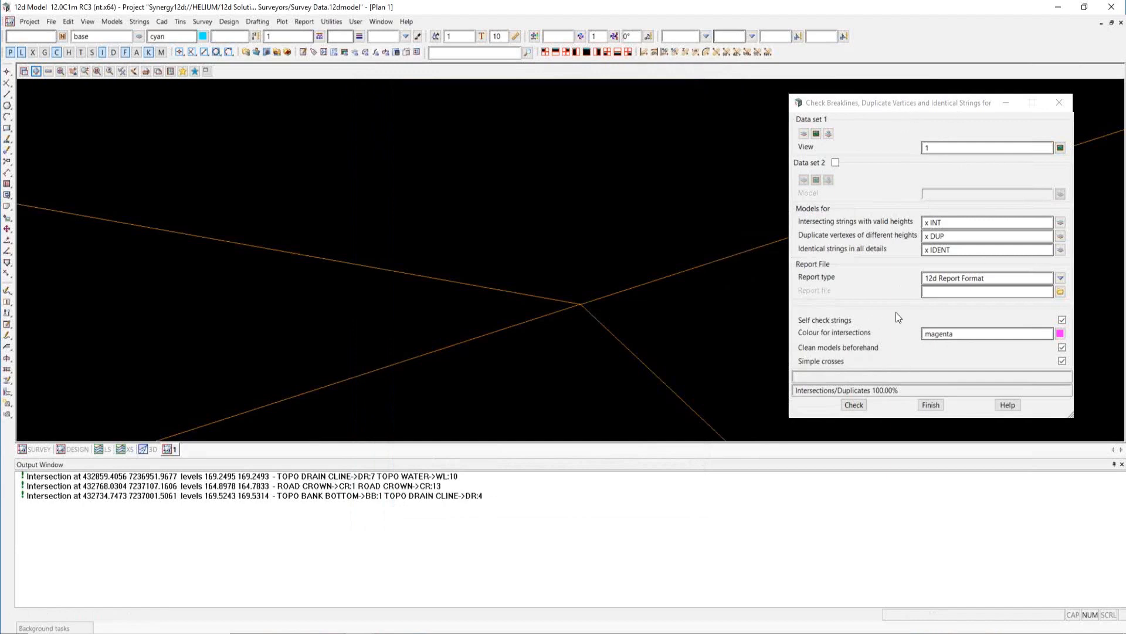
{"action": "left_click", "coordinate": [903, 103]}
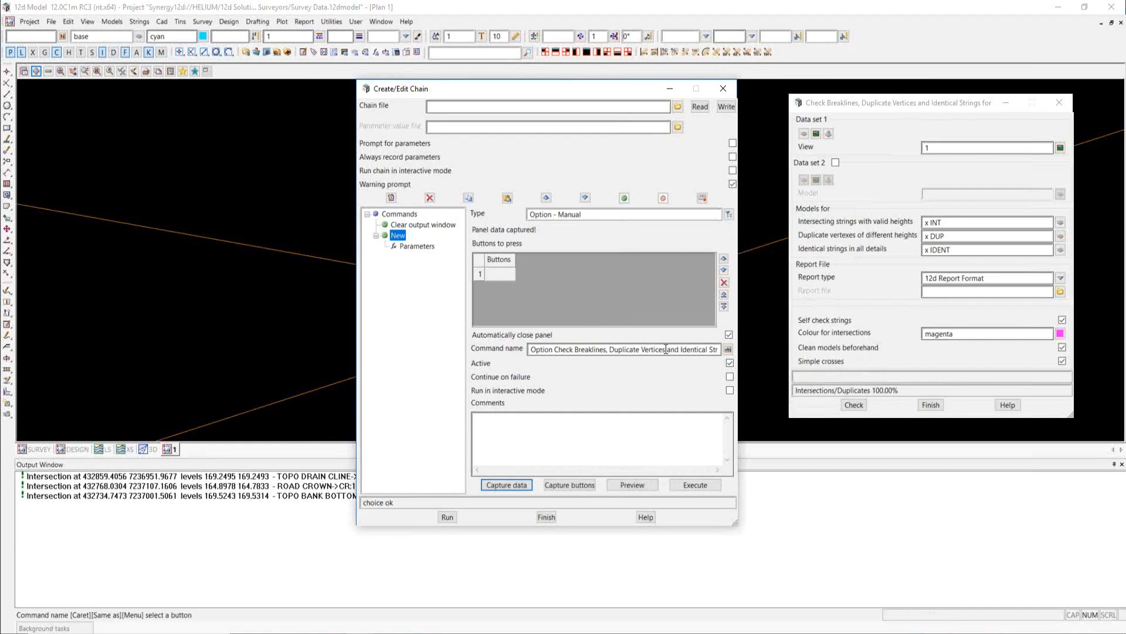
{"action": "left_click", "coordinate": [853, 405]}
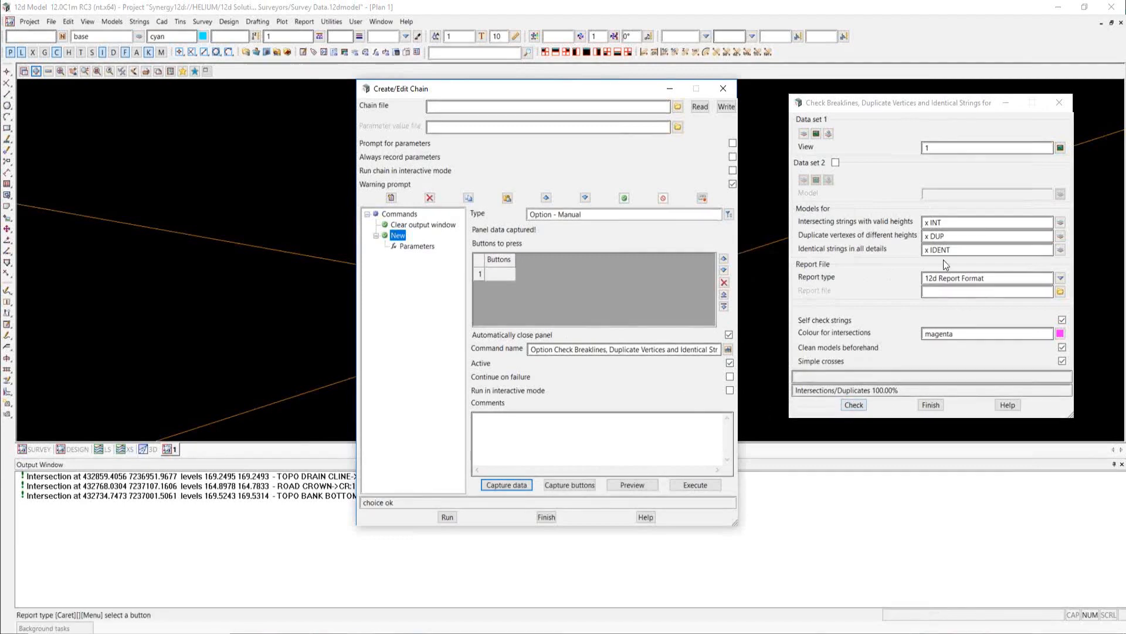
{"action": "left_click", "coordinate": [568, 485]}
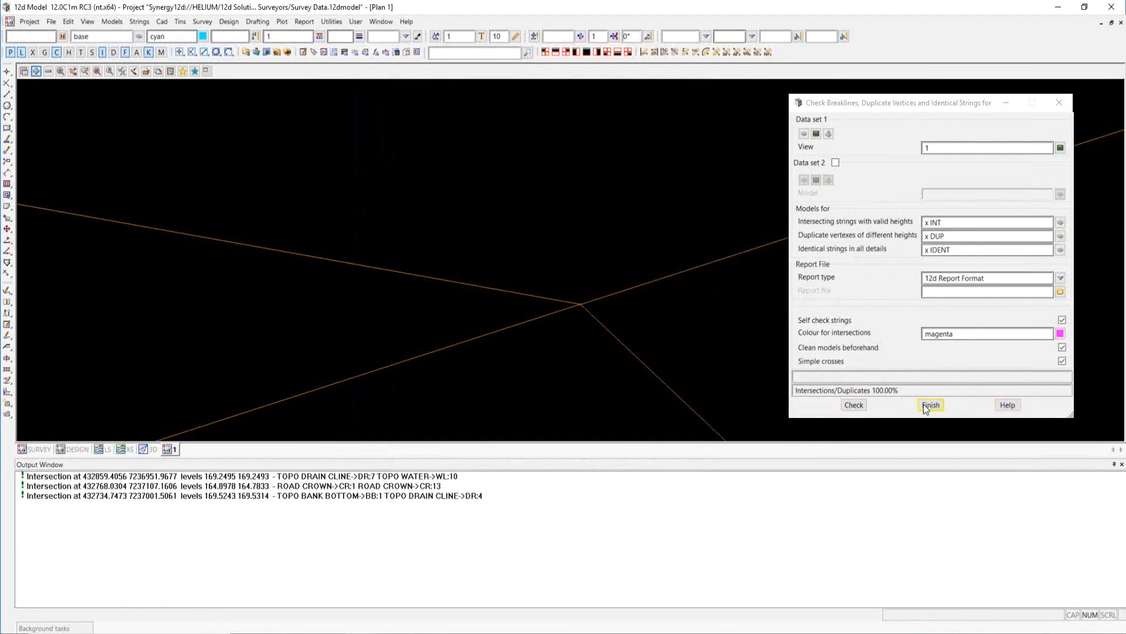
{"action": "left_click", "coordinate": [858, 406]}
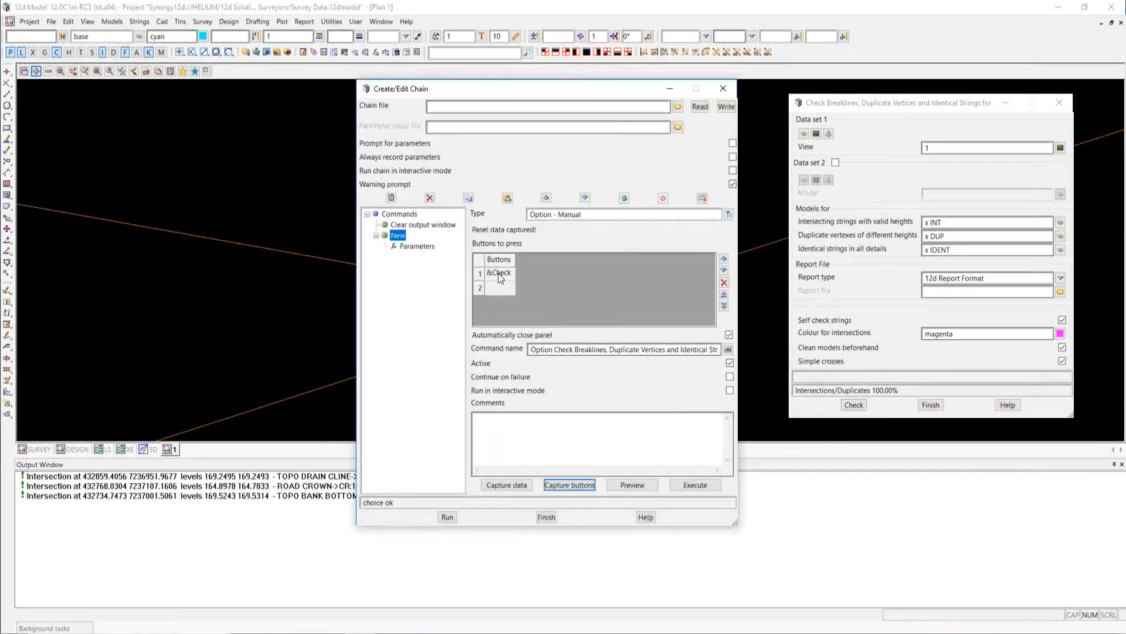
Write the chain to the file "check brealines for view 1.chain" and close the chain editor
{"action": "left_click", "coordinate": [453, 108]}
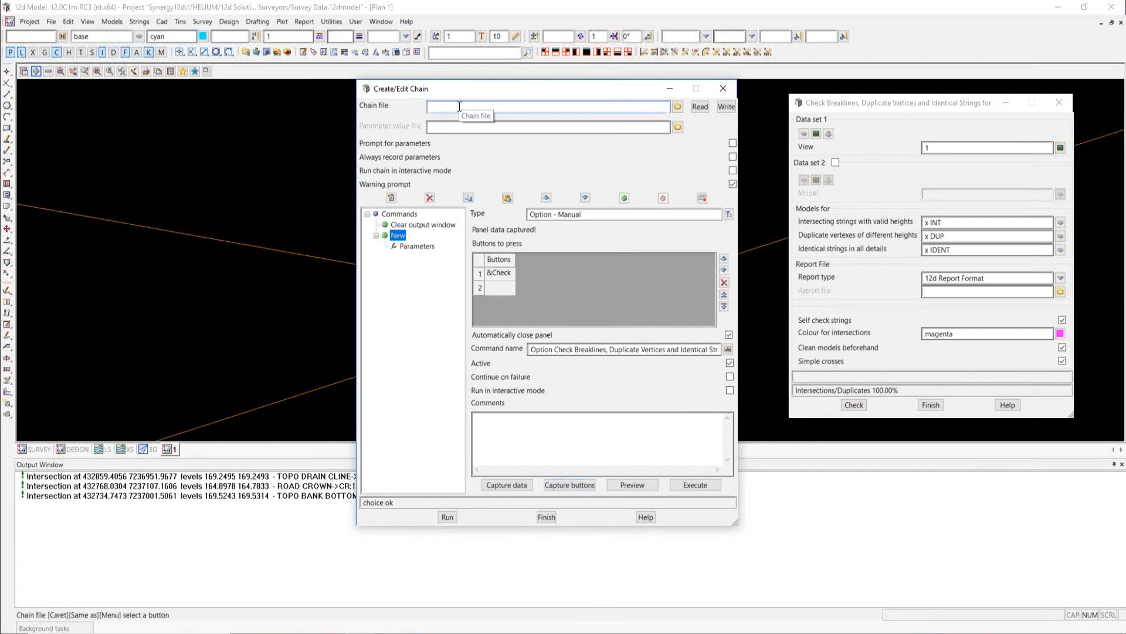
{"action": "type", "text": "check brealines for view 1.chain"}
{"action": "left_click", "coordinate": [726, 107]}
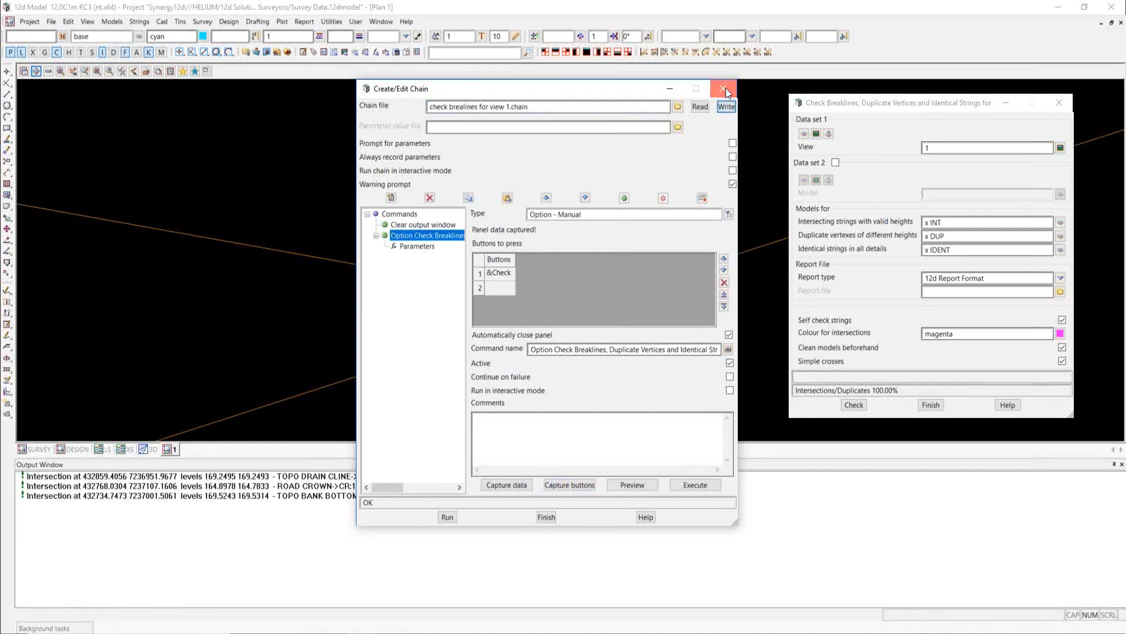
{"action": "left_click", "coordinate": [724, 88]}
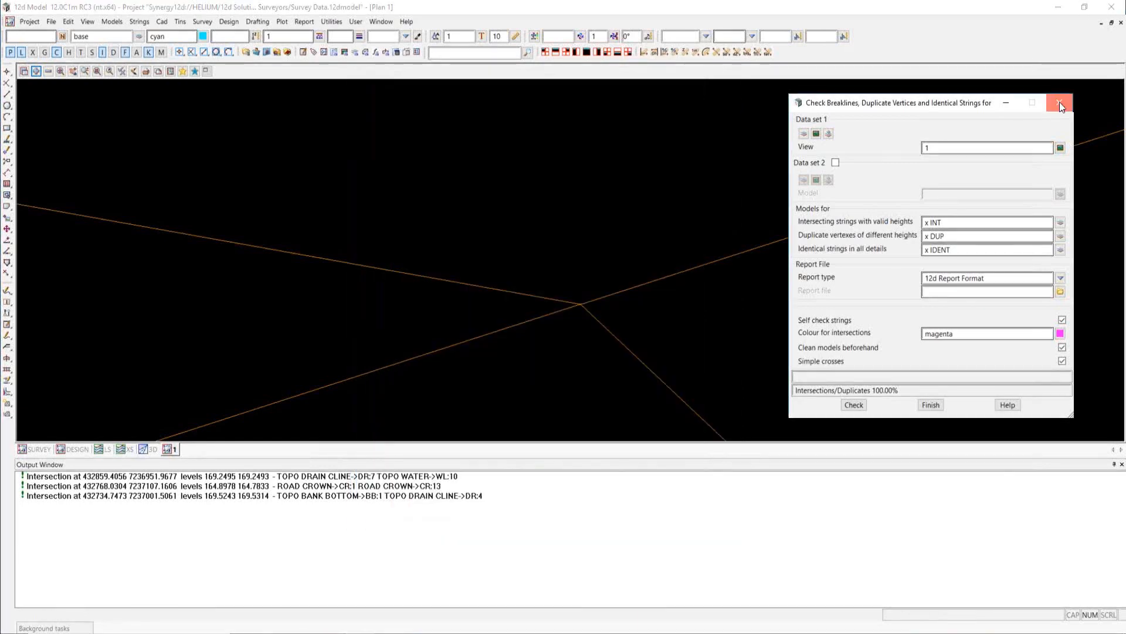
Close the breakline check panel, load "check brealines for view 1.chain" in the Recalc Chain panel, and widen the panel
{"action": "left_click", "coordinate": [1060, 104]}
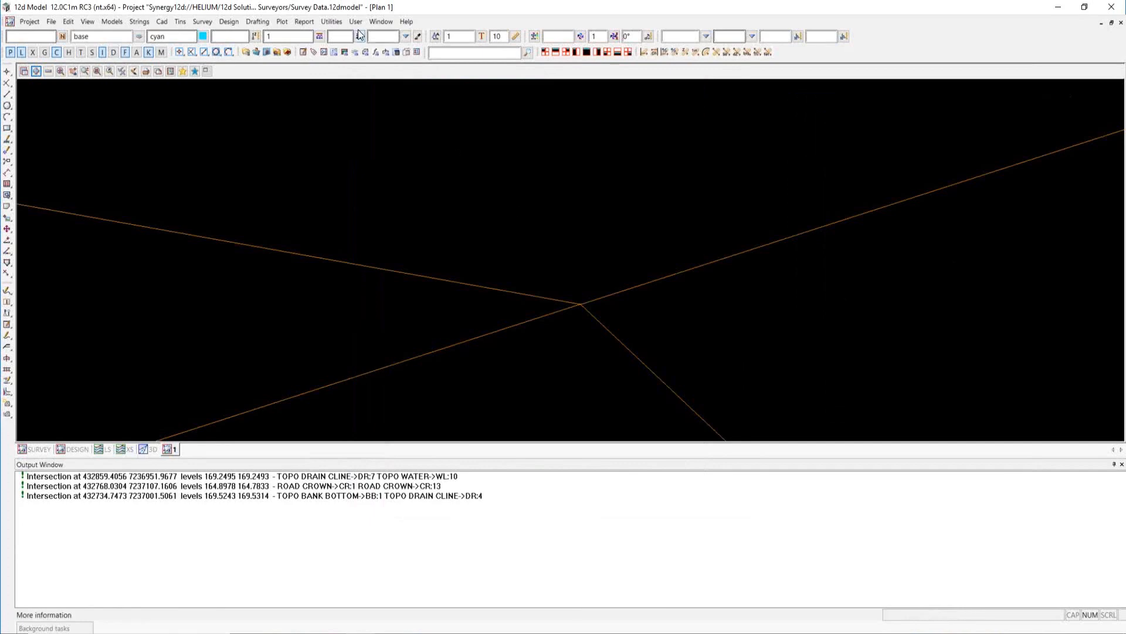
{"action": "left_click", "coordinate": [332, 23]}
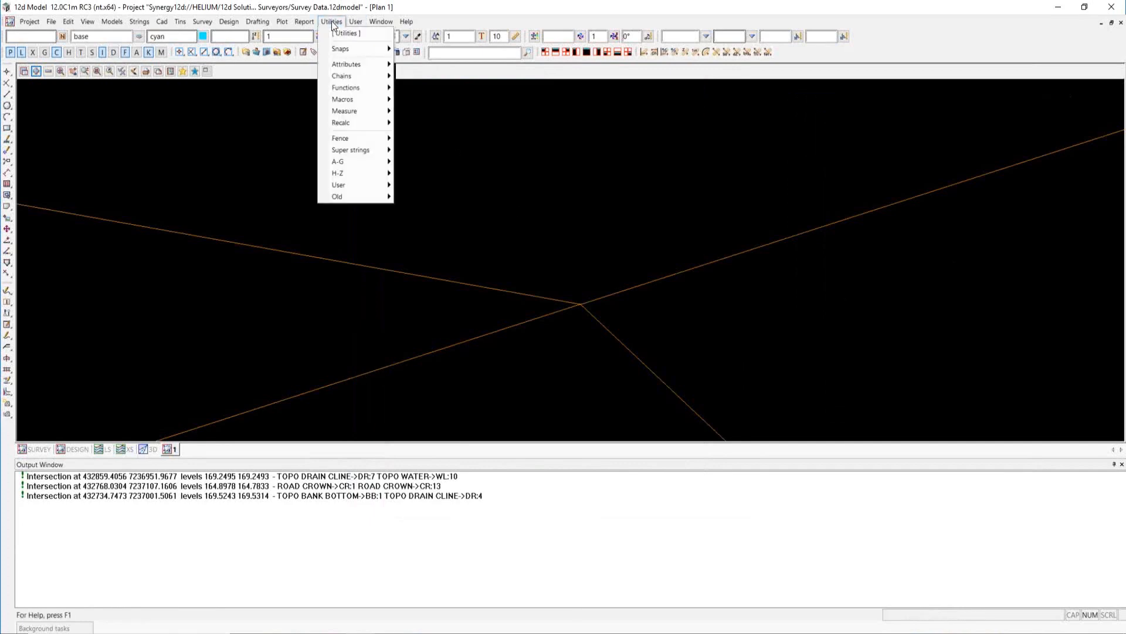
{"action": "mouse_move", "coordinate": [349, 76]}
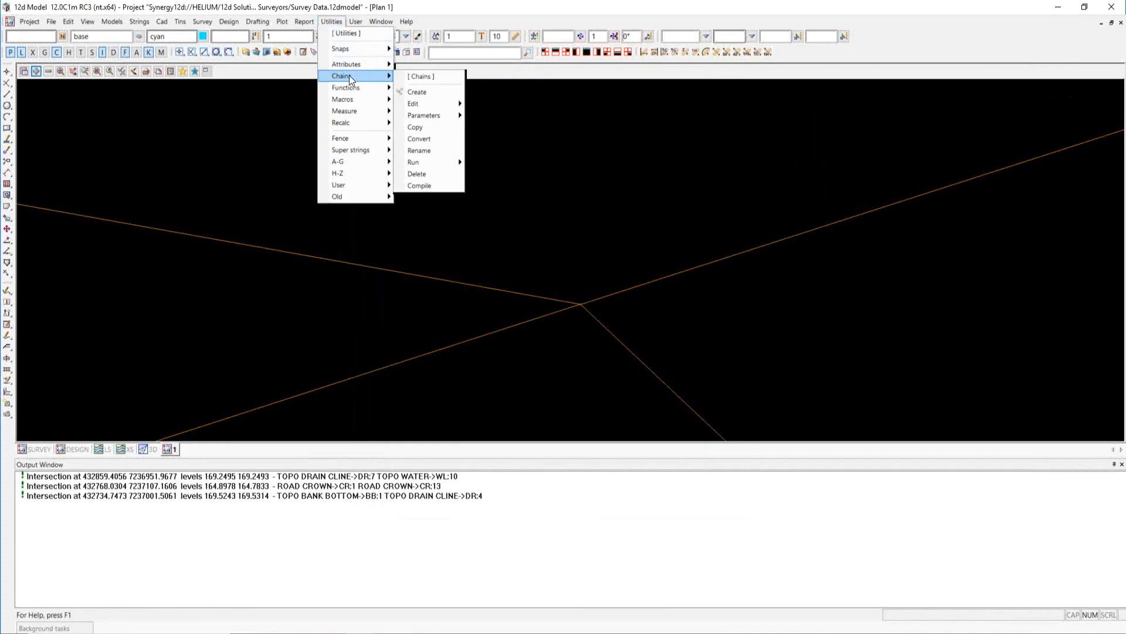
{"action": "mouse_move", "coordinate": [444, 166]}
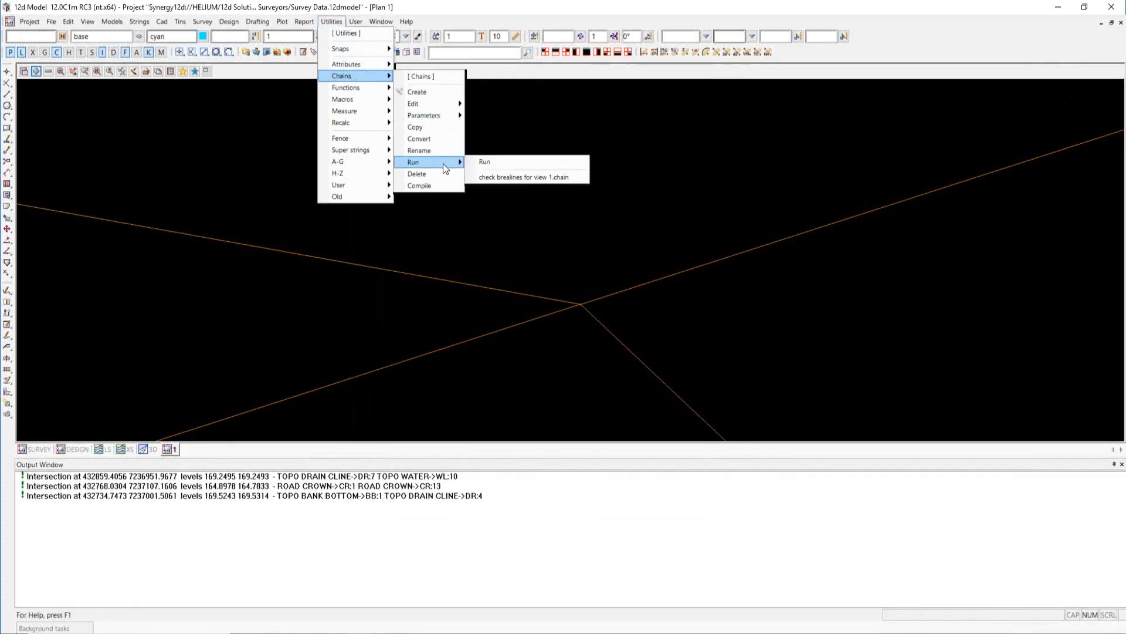
{"action": "left_click", "coordinate": [512, 161]}
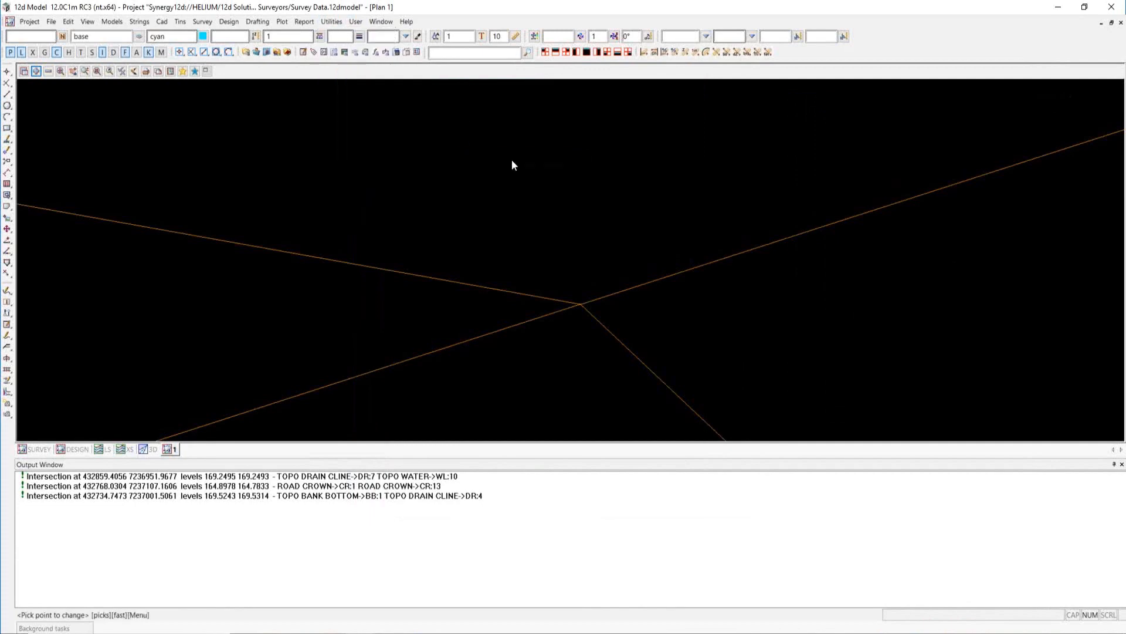
{"action": "left_click_drag", "start_coordinate": [847, 77], "coordinate": [839, 58]}
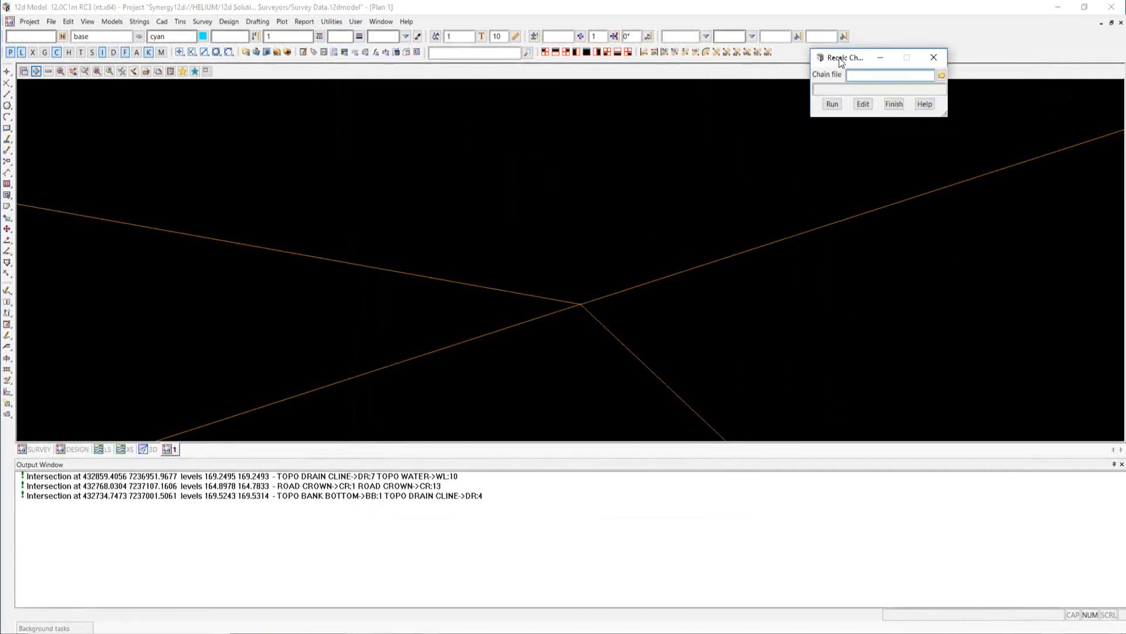
{"action": "left_click", "coordinate": [940, 78]}
{"action": "left_click", "coordinate": [970, 106]}
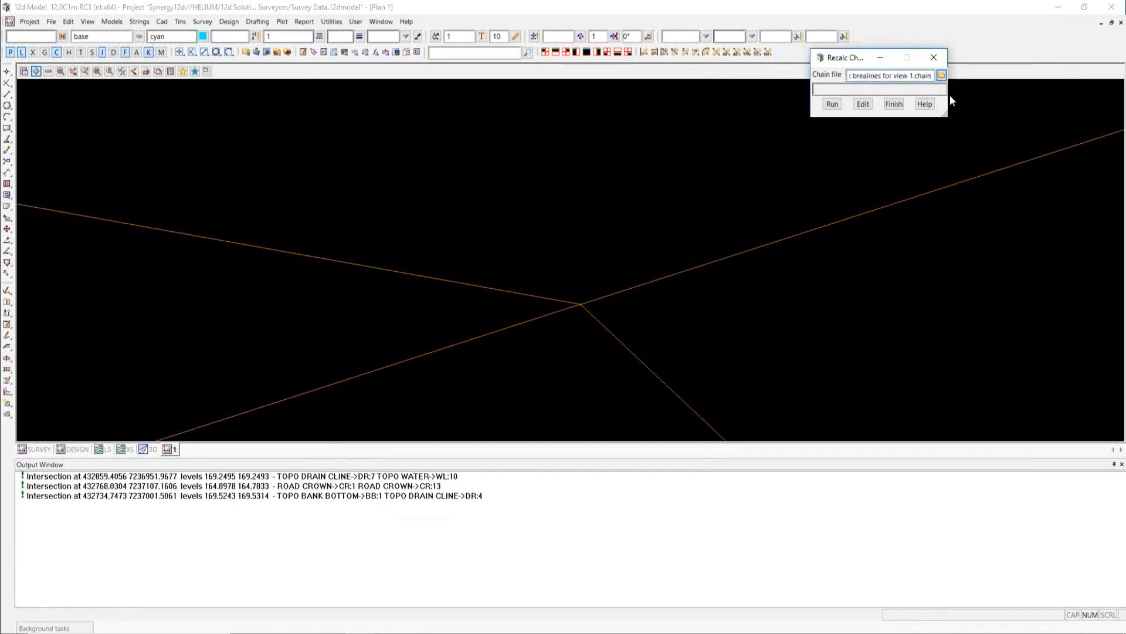
{"action": "left_click_drag", "start_coordinate": [949, 97], "coordinate": [1009, 97]}
{"action": "left_click_drag", "start_coordinate": [879, 58], "coordinate": [847, 53]}
{"action": "left_click", "coordinate": [971, 70]}
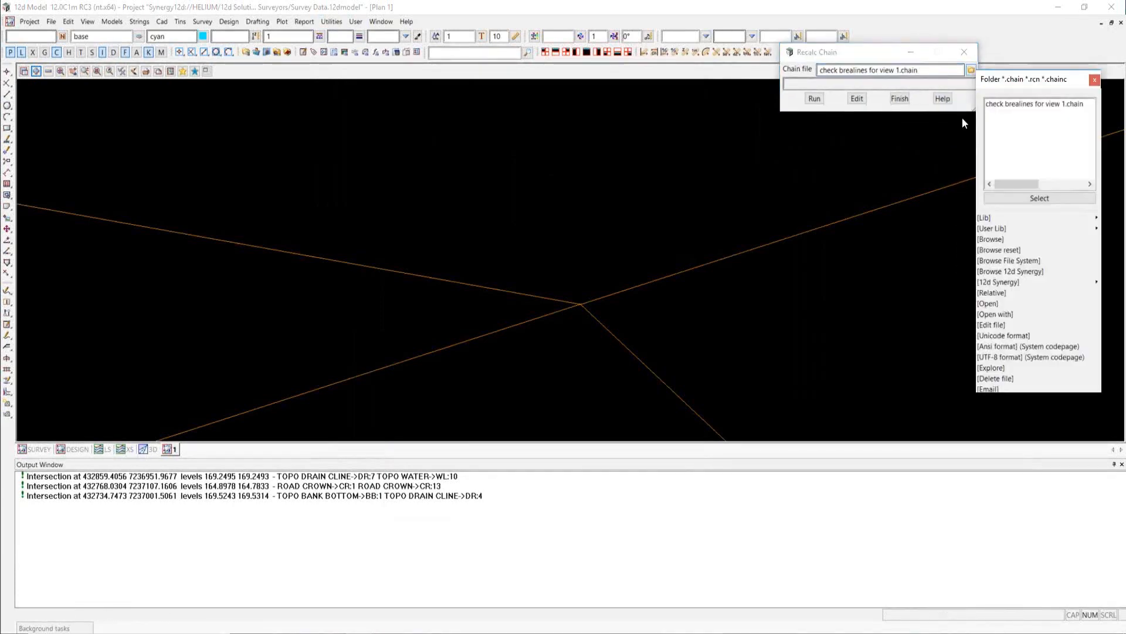
{"action": "left_click", "coordinate": [1098, 230]}
{"action": "left_click", "coordinate": [1113, 234]}
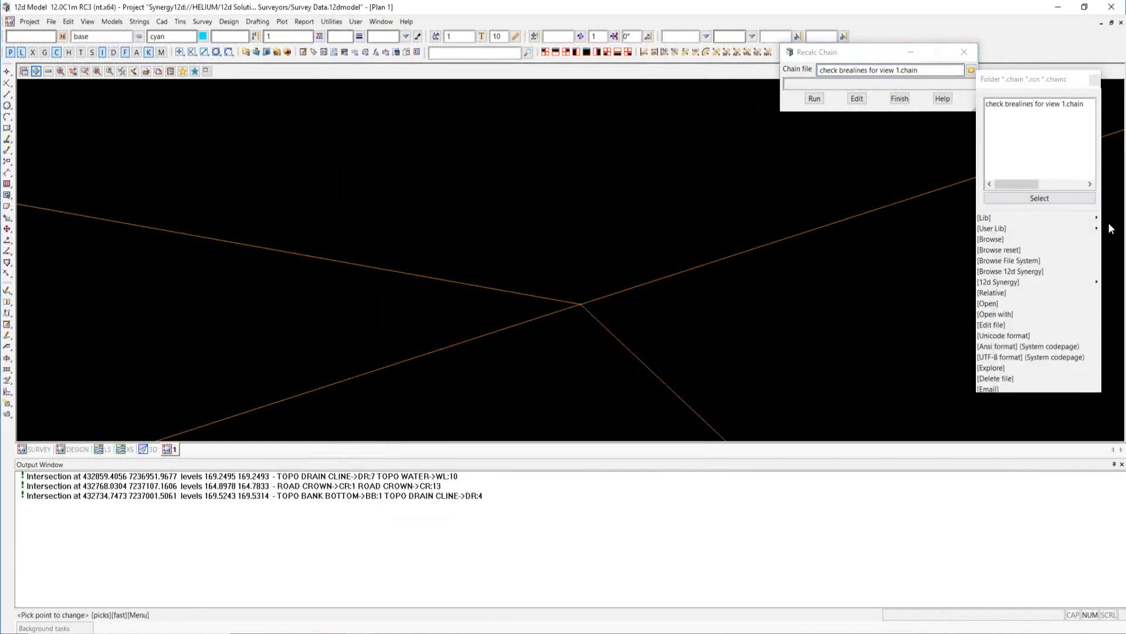
{"action": "left_click", "coordinate": [1093, 80]}
Run the chain and go to the reported intersection between TOPO DRAIN CLINE DR:7 and TOPO WATER WL:10
{"action": "left_click_drag", "start_coordinate": [857, 50], "coordinate": [932, 36]}
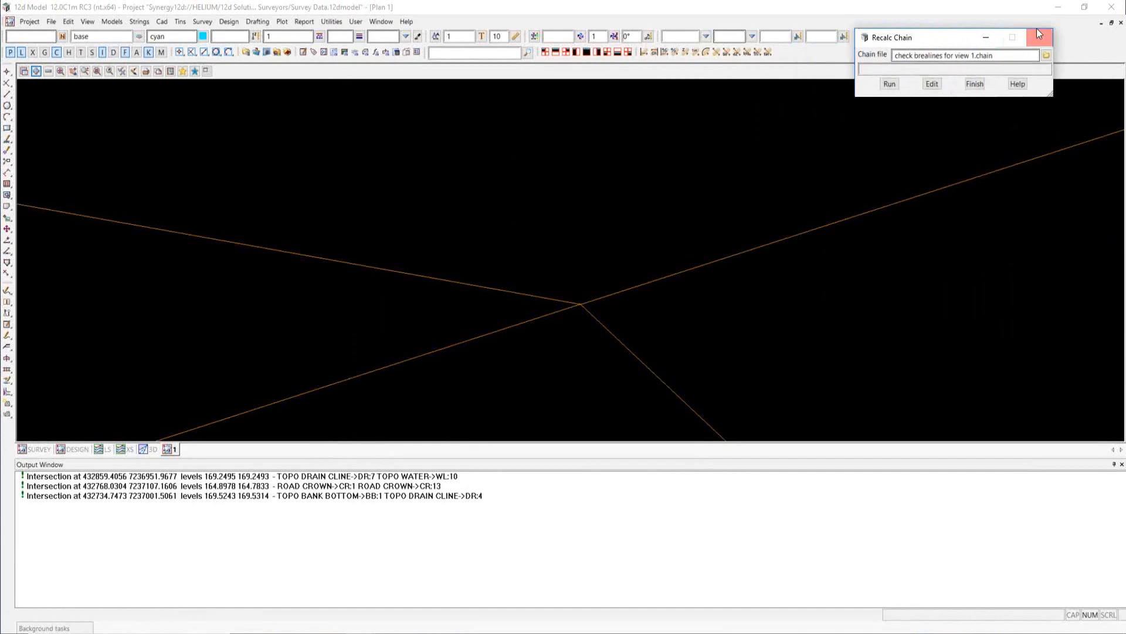
{"action": "left_click", "coordinate": [889, 84]}
{"action": "left_click", "coordinate": [889, 84]}
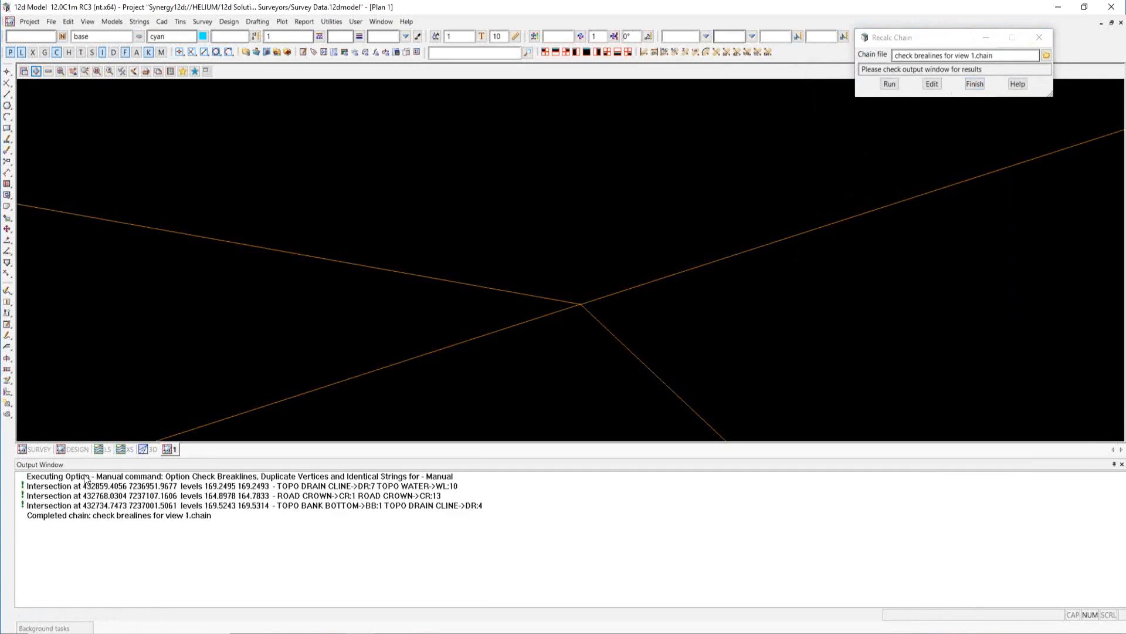
{"action": "scroll", "coordinate": [535, 221], "scroll_direction": "down", "scroll_amount": 5}
{"action": "scroll", "coordinate": [696, 244], "scroll_direction": "down", "scroll_amount": 3}
{"action": "scroll", "coordinate": [697, 246], "scroll_direction": "down", "scroll_amount": 5}
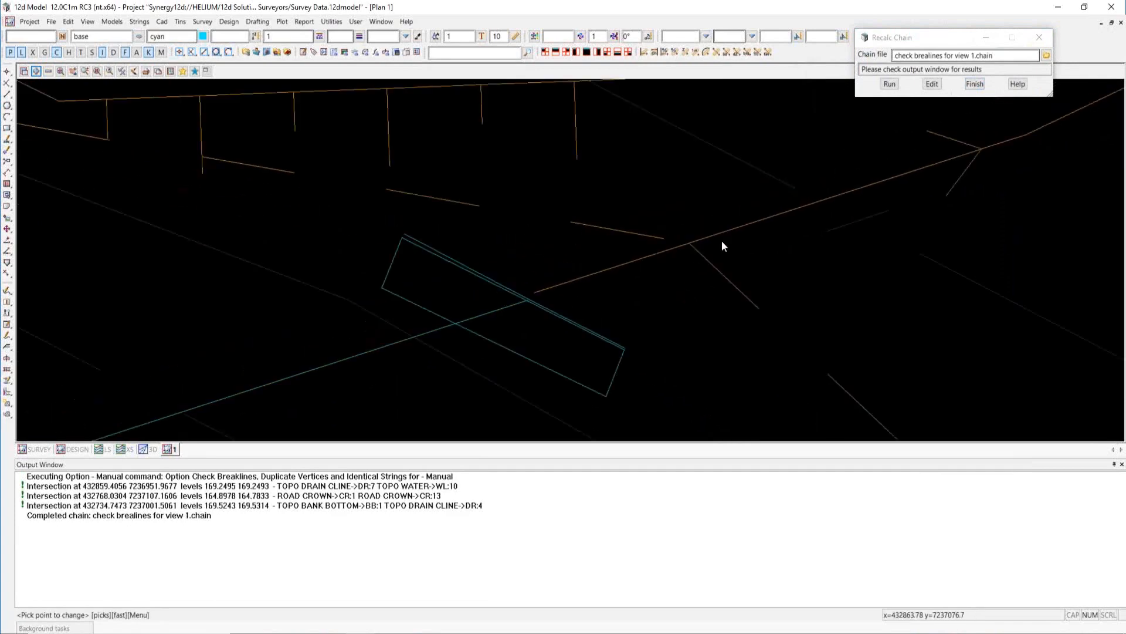
{"action": "left_click", "coordinate": [244, 487]}
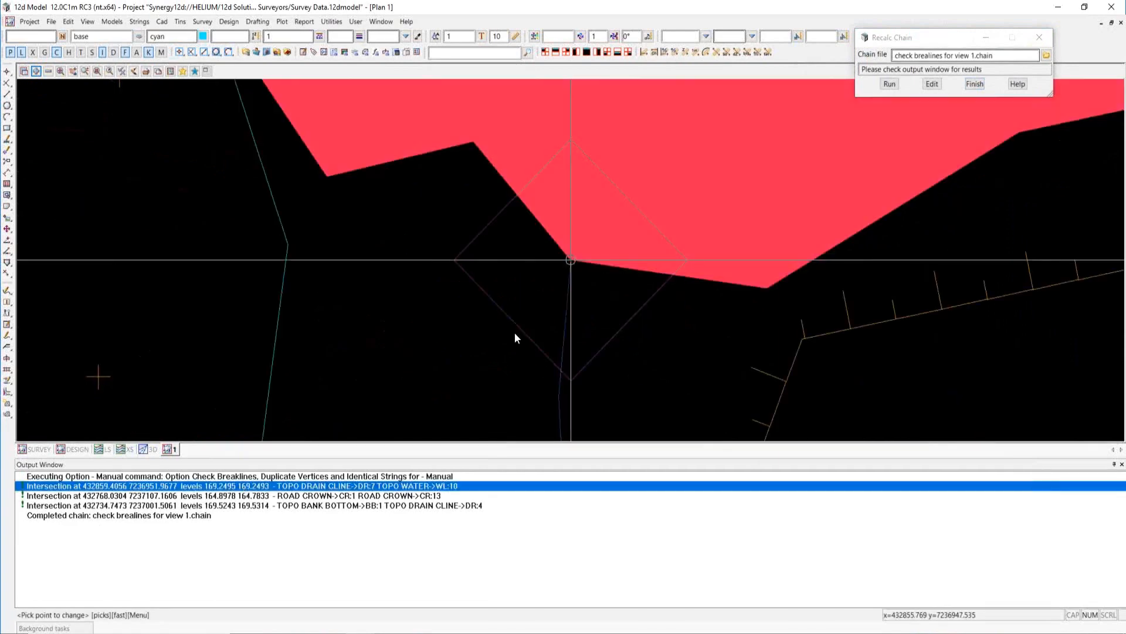
{"action": "scroll", "coordinate": [567, 261], "scroll_direction": "up", "scroll_amount": 3}
{"action": "scroll", "coordinate": [566, 262], "scroll_direction": "up", "scroll_amount": 1}
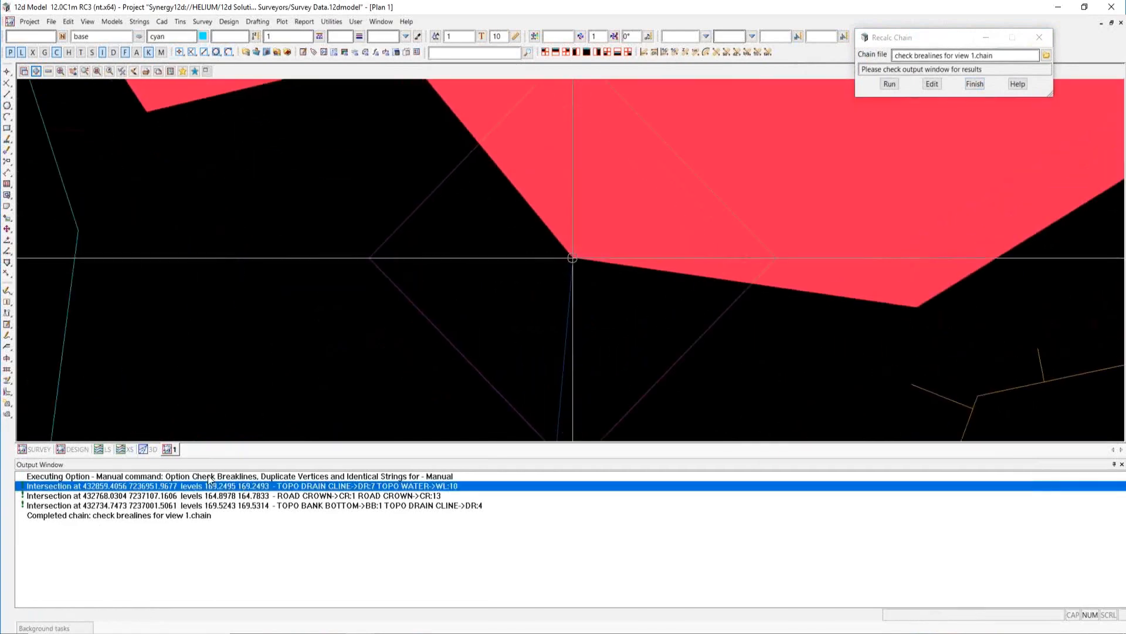
{"action": "left_click", "coordinate": [213, 476]}
{"action": "scroll", "coordinate": [573, 263], "scroll_direction": "up", "scroll_amount": 7}
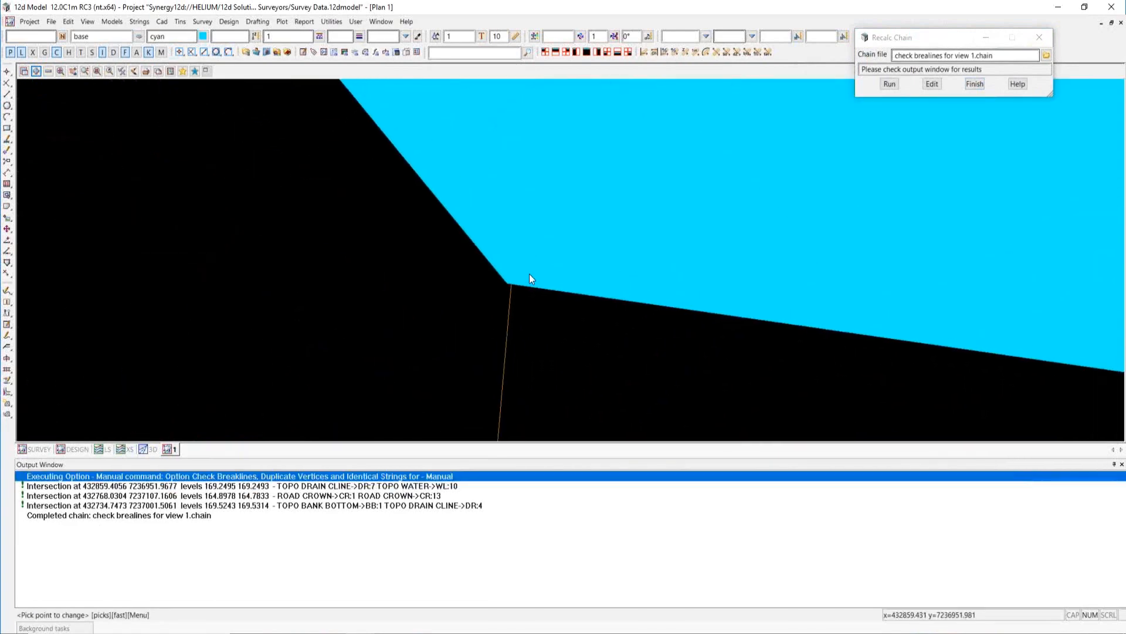
Move the drain centreline's end point onto the adjacent corner of the water string and rerun the chain
{"action": "left_click", "coordinate": [8, 242]}
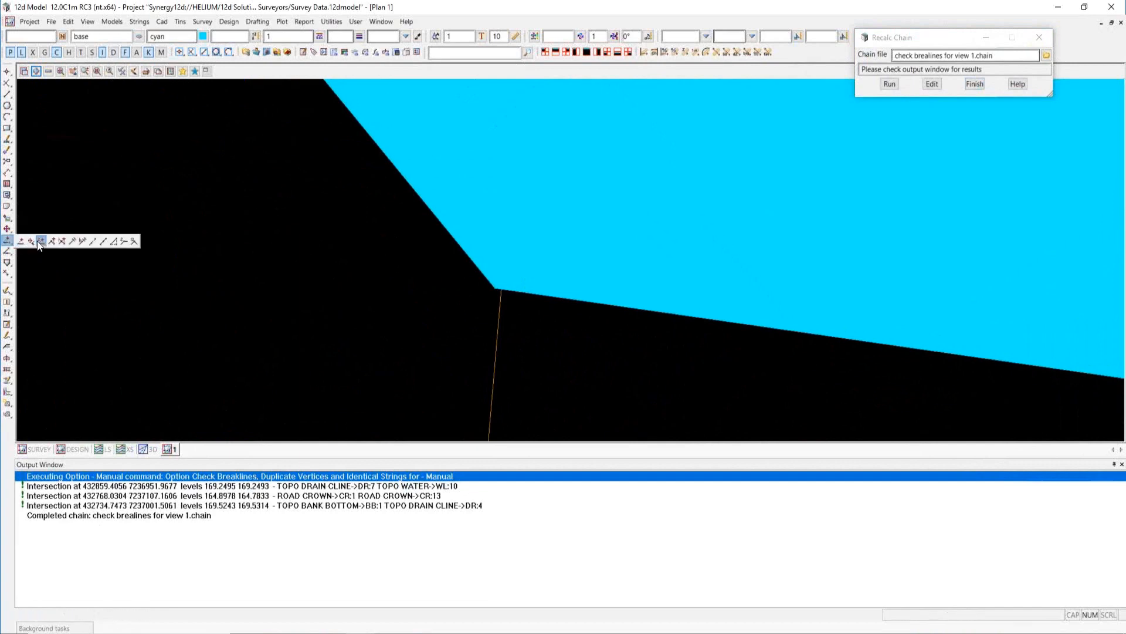
{"action": "left_click", "coordinate": [38, 243]}
{"action": "left_click", "coordinate": [506, 275]}
{"action": "middle_click", "coordinate": [506, 276]}
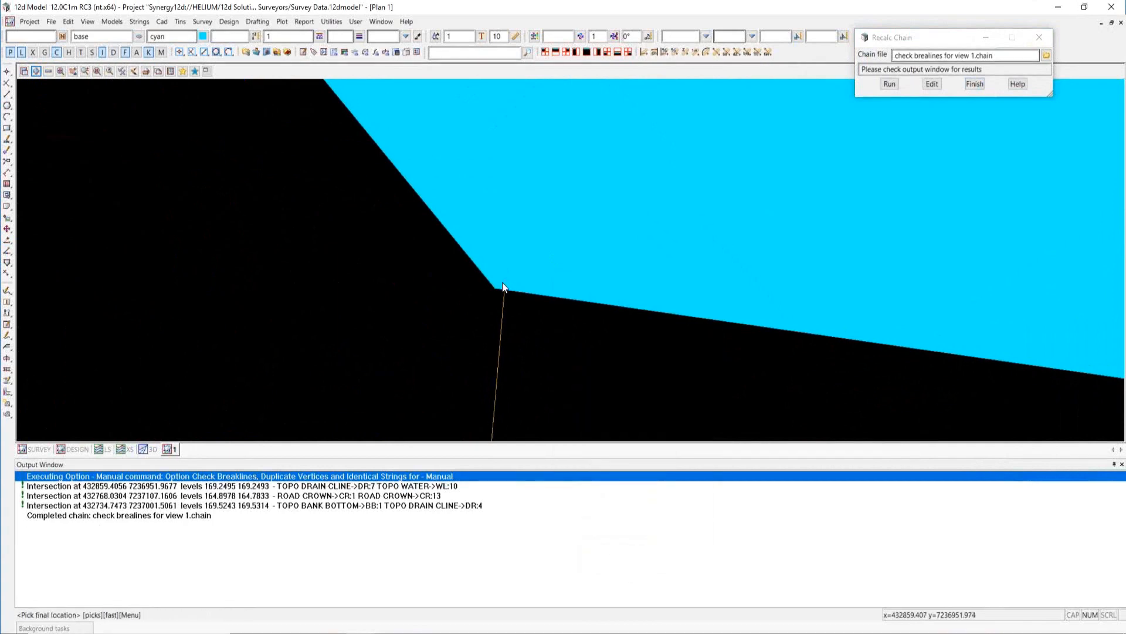
{"action": "left_click", "coordinate": [495, 288]}
{"action": "middle_click", "coordinate": [495, 289]}
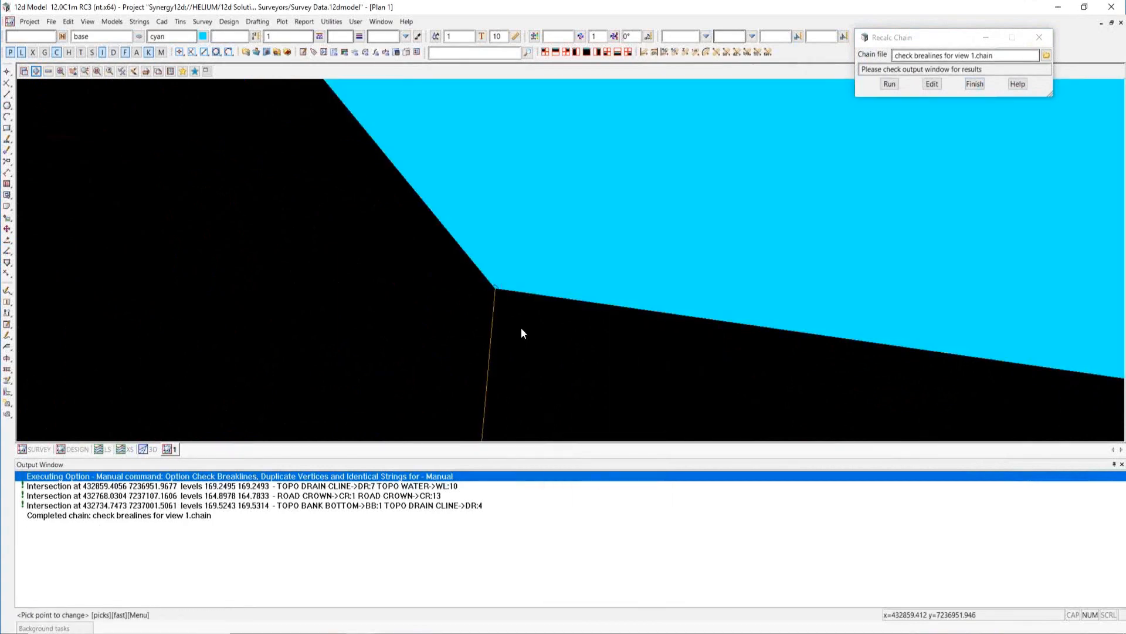
{"action": "left_click", "coordinate": [889, 83]}
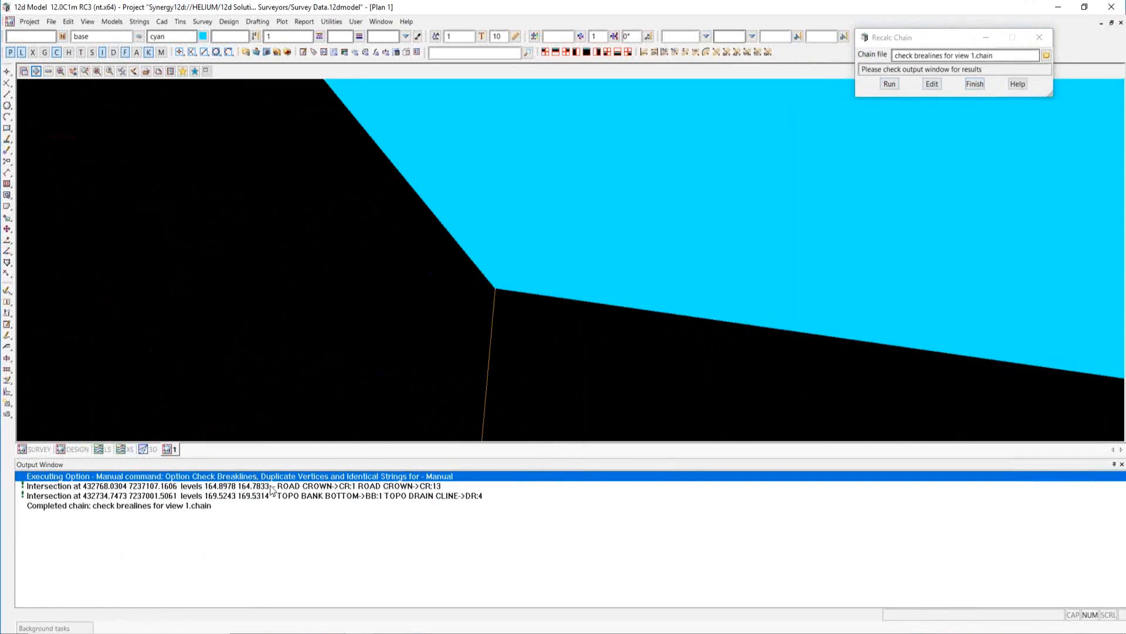
At the reported ROAD CROWN intersection, pull the overshooting end point back short of the crossed string and rerun the chain
{"action": "left_click", "coordinate": [271, 488]}
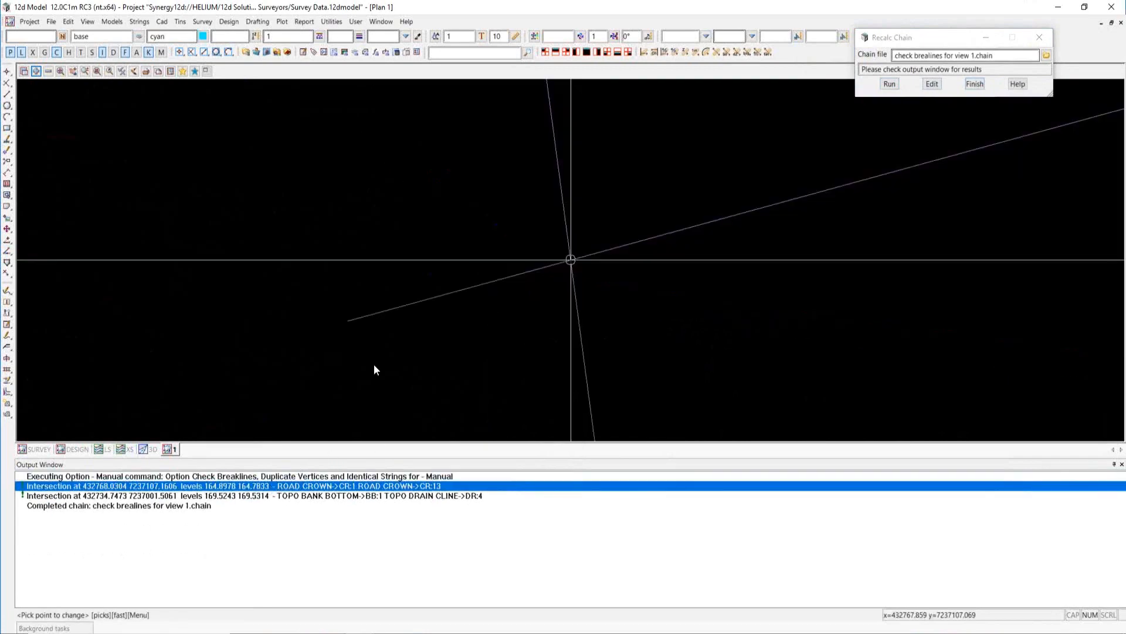
{"action": "left_click", "coordinate": [9, 245]}
{"action": "left_click", "coordinate": [344, 323]}
{"action": "middle_click", "coordinate": [344, 323]}
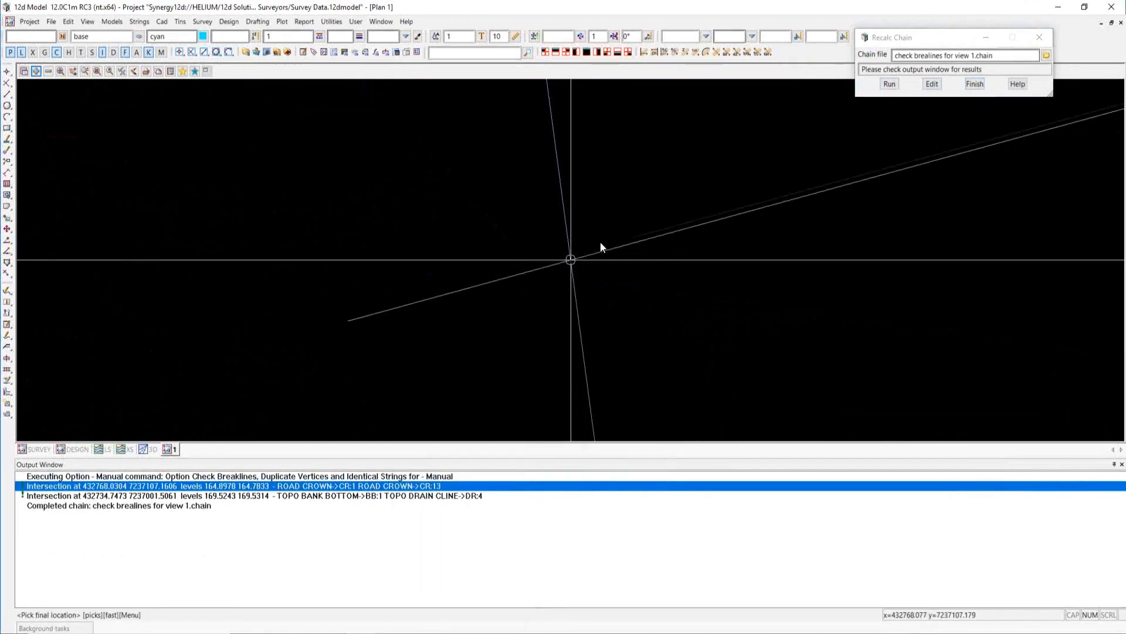
{"action": "left_click", "coordinate": [591, 254]}
{"action": "middle_click", "coordinate": [592, 256]}
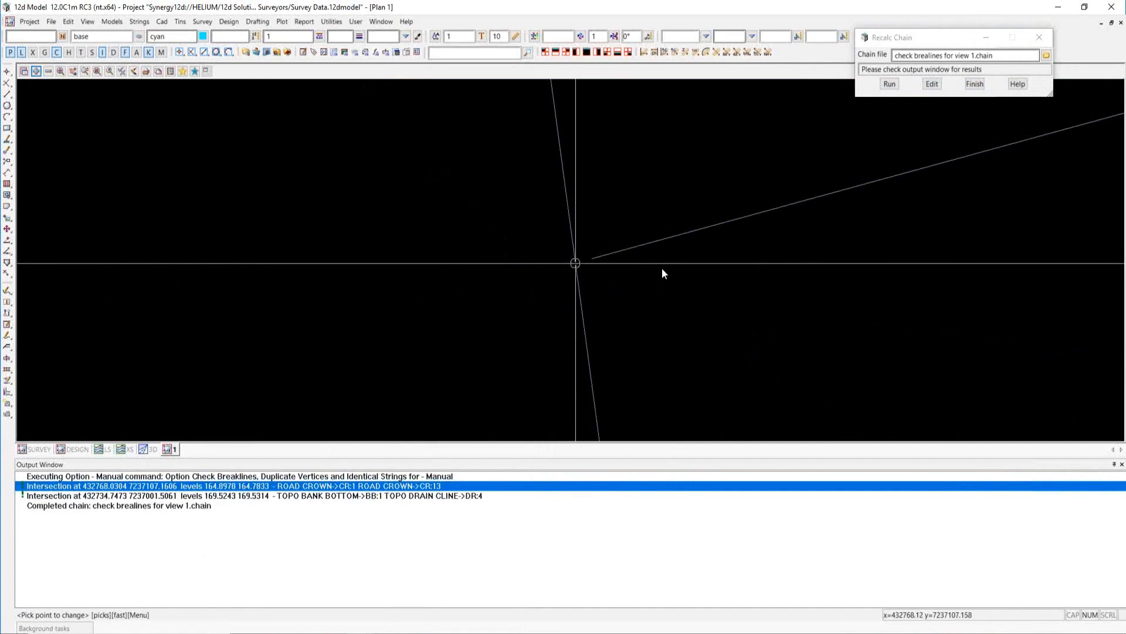
{"action": "left_click", "coordinate": [886, 85]}
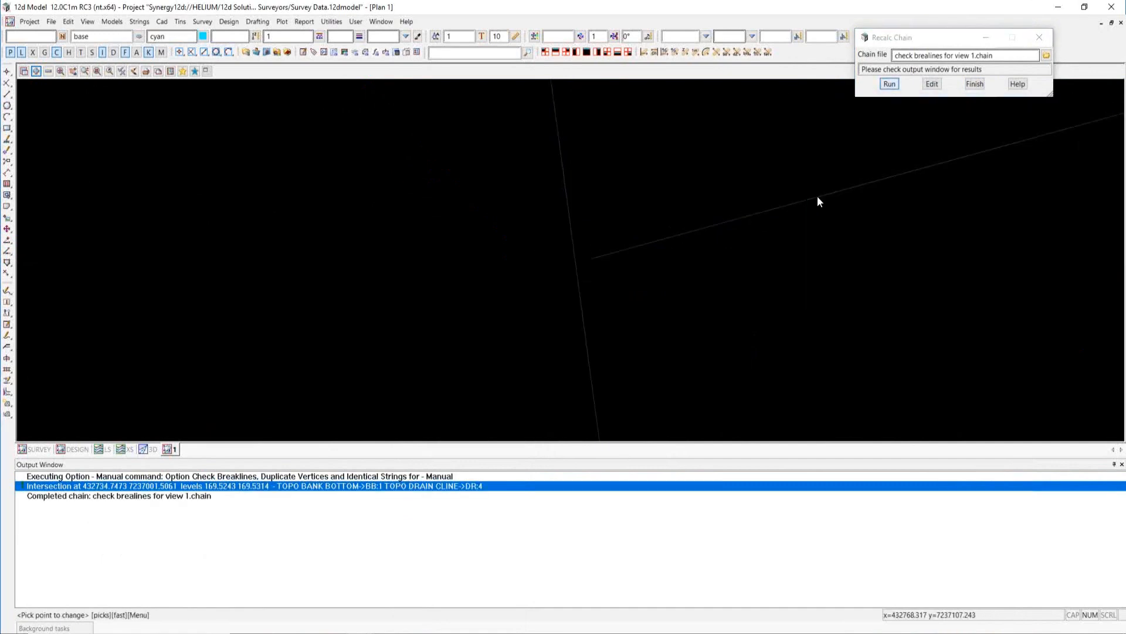
At the TOPO BANK BOTTOM intersection, move the drain centreline's end point onto the bank bottom string's end and rerun the chain
{"action": "left_click", "coordinate": [256, 490]}
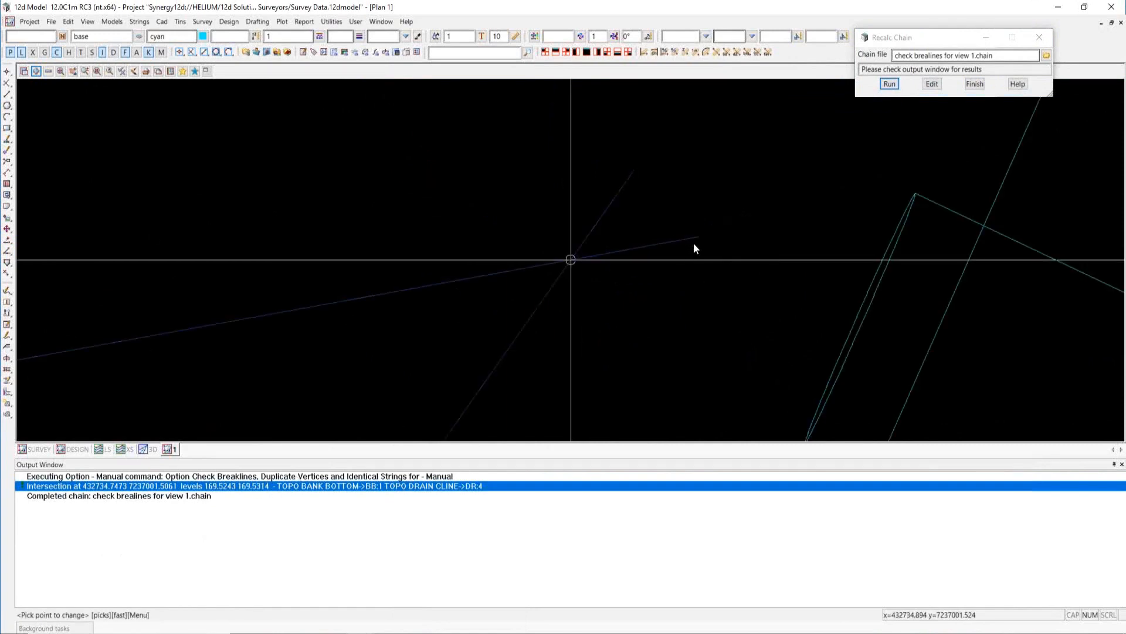
{"action": "mouse_move", "coordinate": [7, 241]}
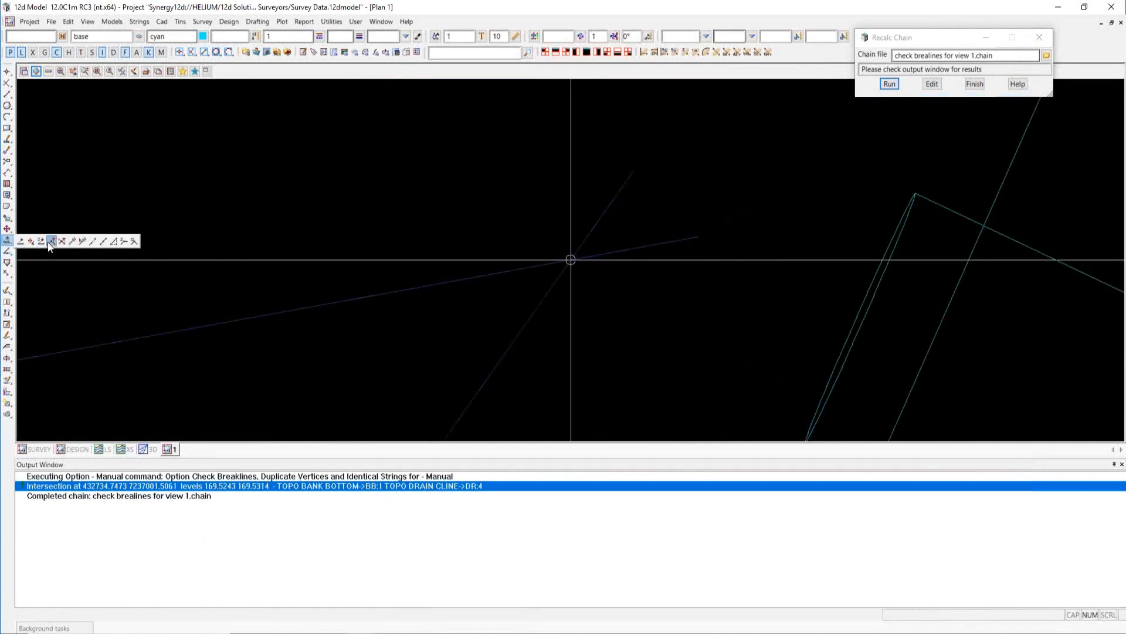
{"action": "left_click", "coordinate": [41, 241]}
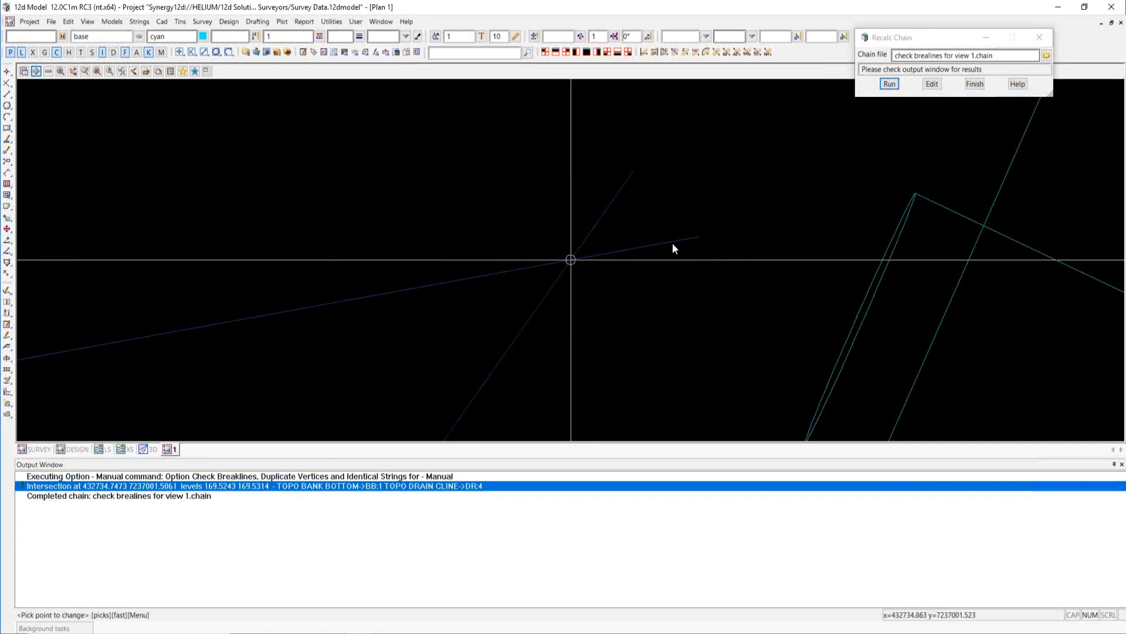
{"action": "left_click", "coordinate": [691, 238]}
{"action": "middle_click", "coordinate": [691, 237]}
{"action": "left_click", "coordinate": [628, 173]}
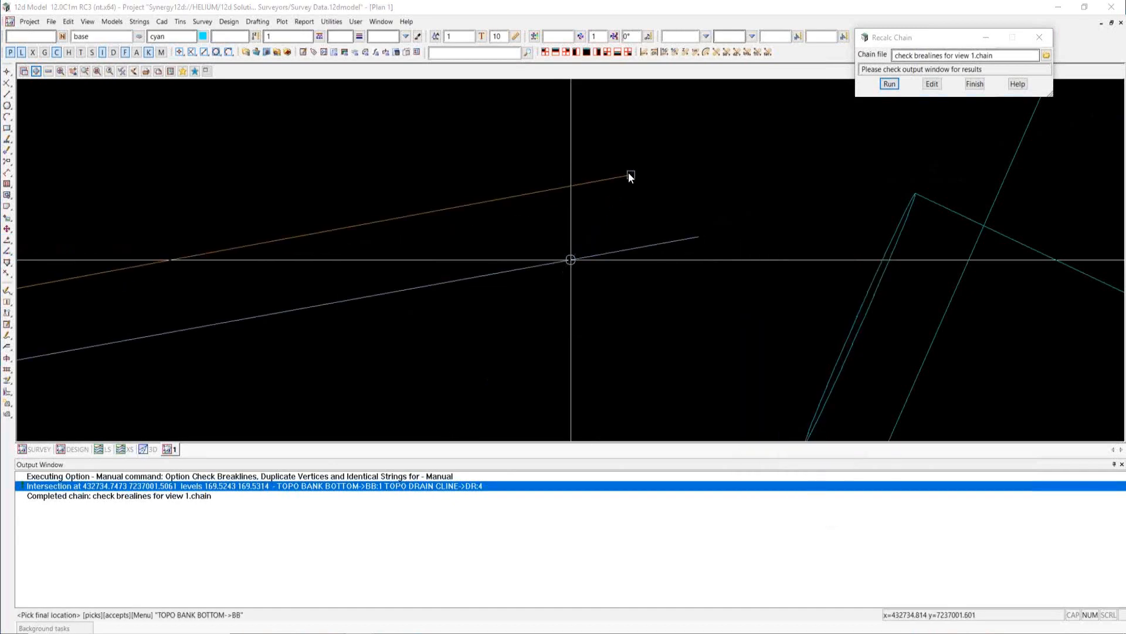
{"action": "left_click", "coordinate": [629, 171]}
{"action": "left_click", "coordinate": [629, 170]}
{"action": "left_click", "coordinate": [634, 170]}
{"action": "left_click", "coordinate": [639, 170]}
{"action": "middle_click", "coordinate": [638, 170]}
{"action": "left_click", "coordinate": [888, 84]}
{"action": "scroll", "coordinate": [624, 304], "scroll_direction": "up", "scroll_amount": 3}
{"action": "scroll", "coordinate": [635, 231], "scroll_direction": "down", "scroll_amount": 3}
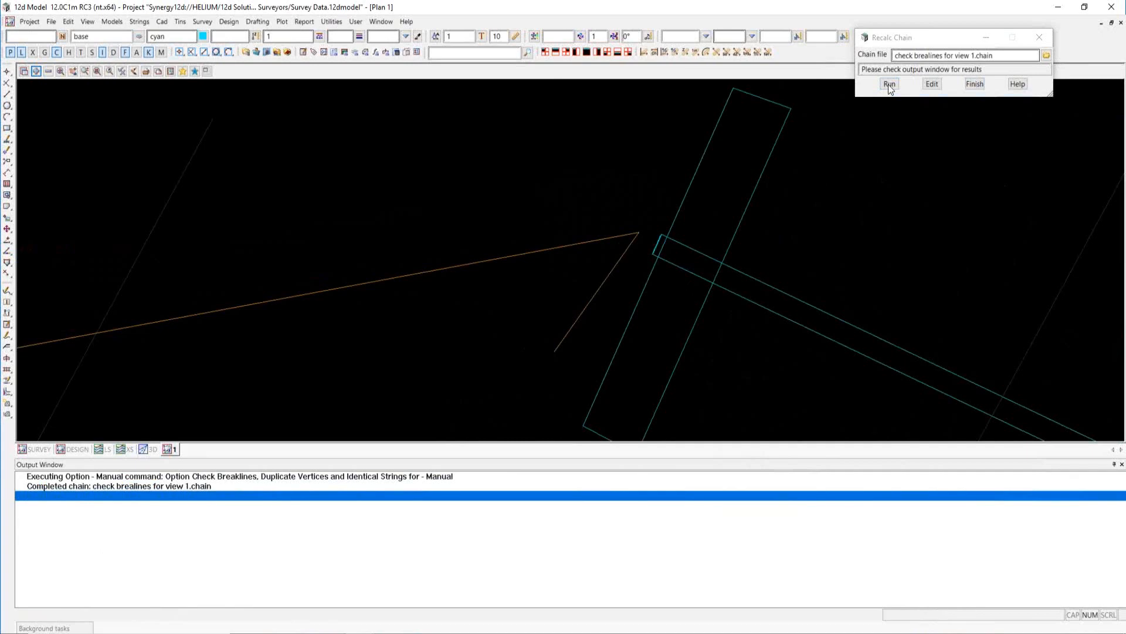
{"action": "left_click", "coordinate": [975, 84]}
{"action": "left_click_drag", "start_coordinate": [919, 104], "coordinate": [914, 78]}
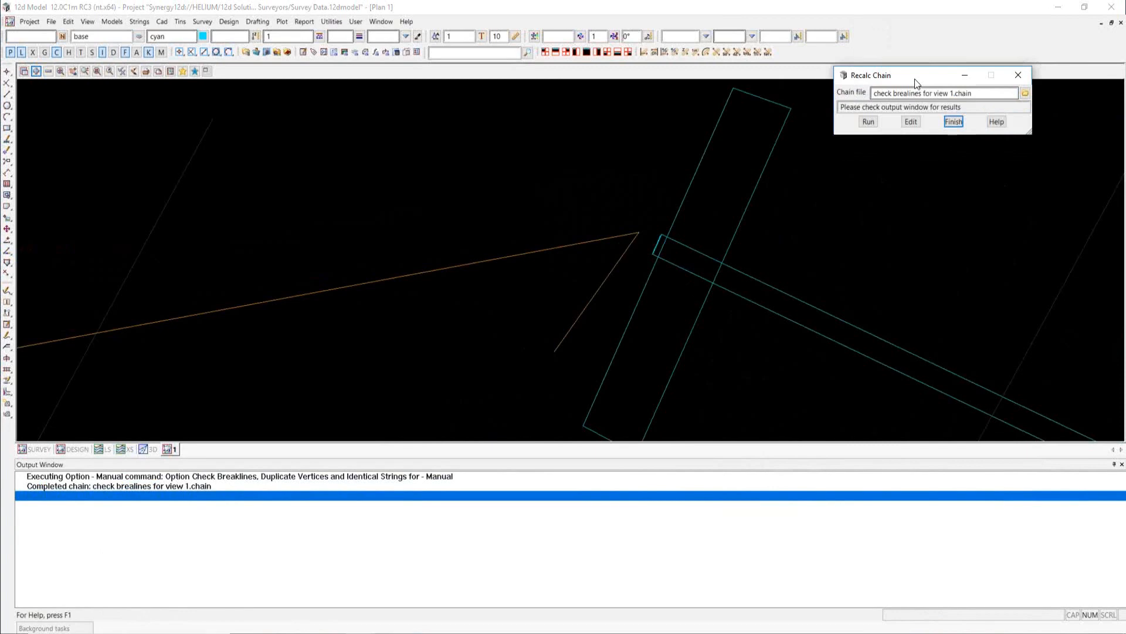
{"action": "left_click_drag", "start_coordinate": [913, 79], "coordinate": [934, 45]}
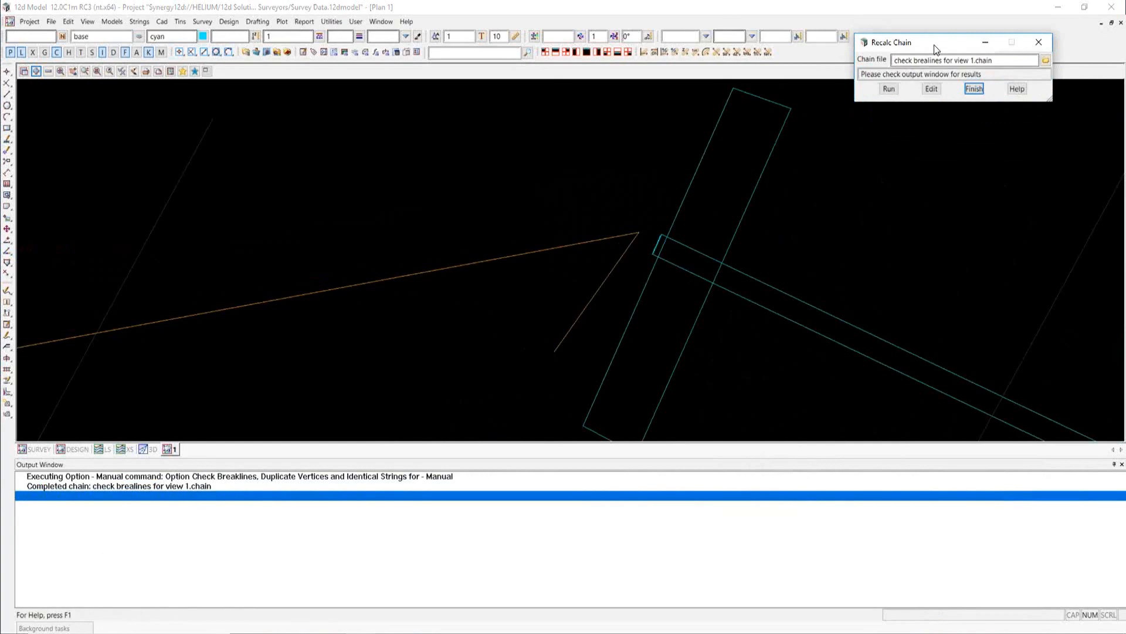
{"action": "scroll", "coordinate": [423, 248], "scroll_direction": "down", "scroll_amount": 1}
{"action": "scroll", "coordinate": [424, 248], "scroll_direction": "down", "scroll_amount": 1}
{"action": "scroll", "coordinate": [431, 246], "scroll_direction": "down", "scroll_amount": 1}
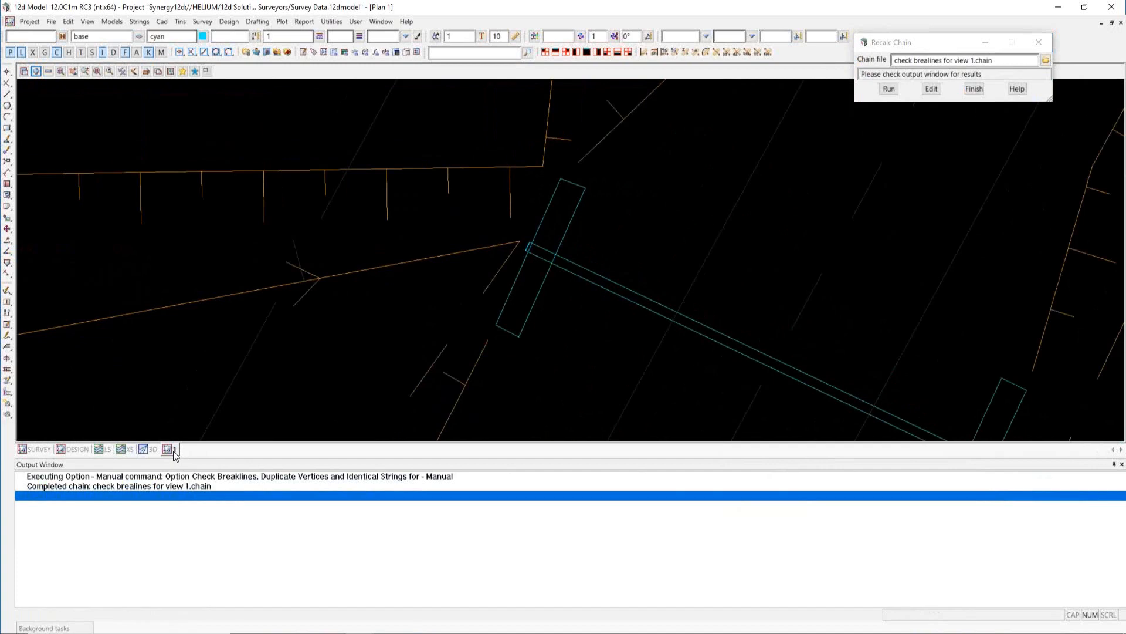
Switch to the SURVEY plan view and add all models to it
{"action": "left_click", "coordinate": [42, 452]}
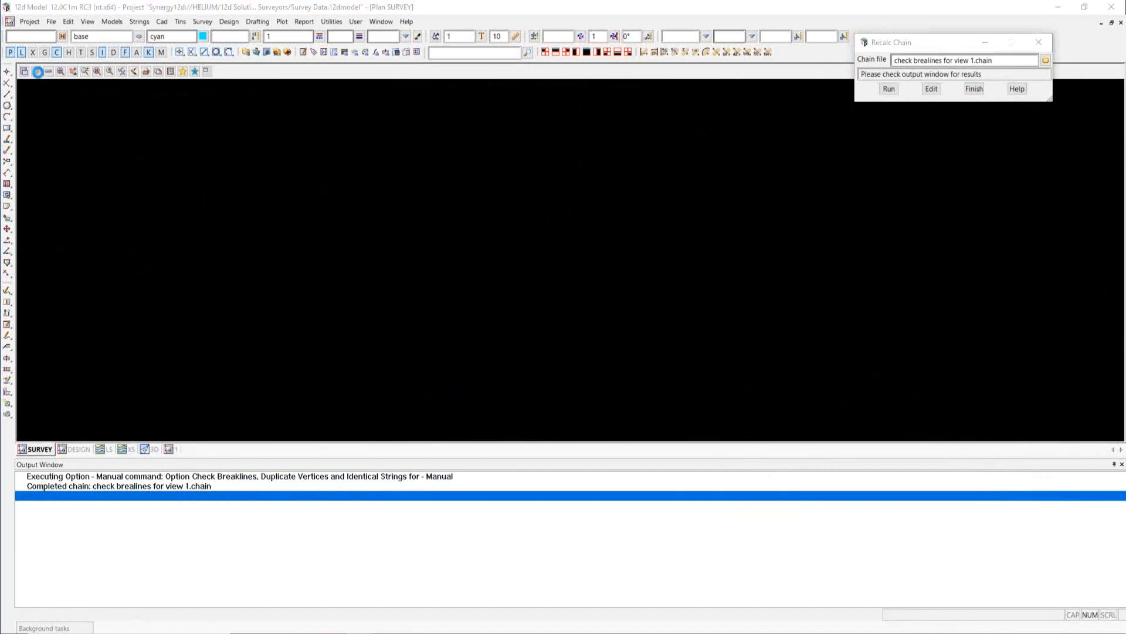
{"action": "left_click", "coordinate": [37, 72]}
{"action": "left_click", "coordinate": [176, 442]}
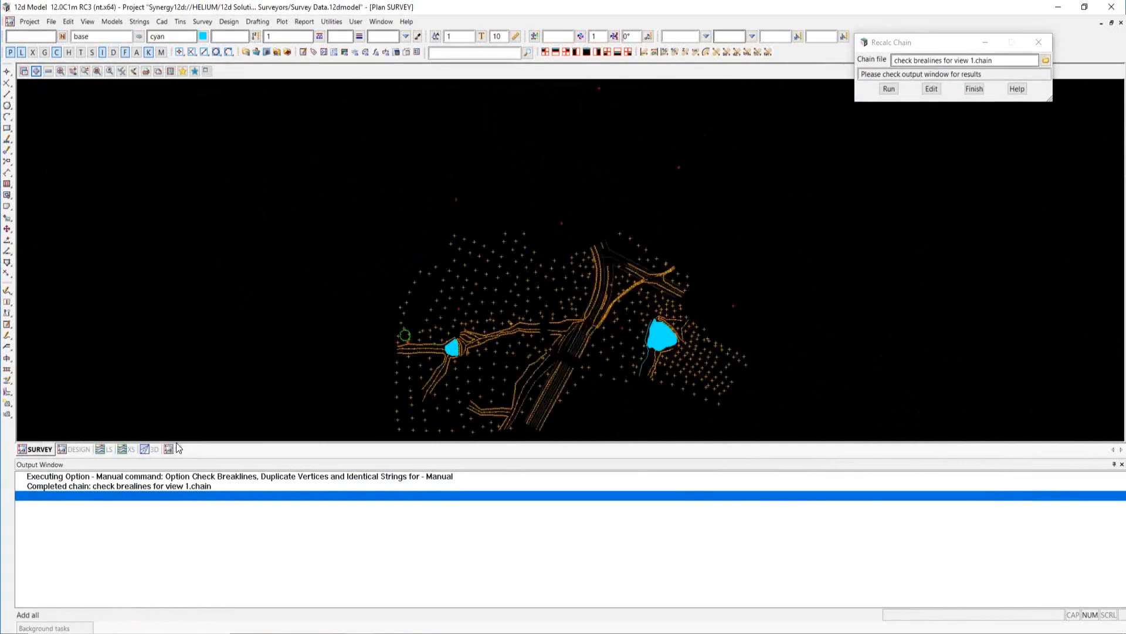
Open the chain for editing and preview the settings of its check breaklines, duplicate vertices and identical strings command
{"action": "left_click", "coordinate": [933, 89]}
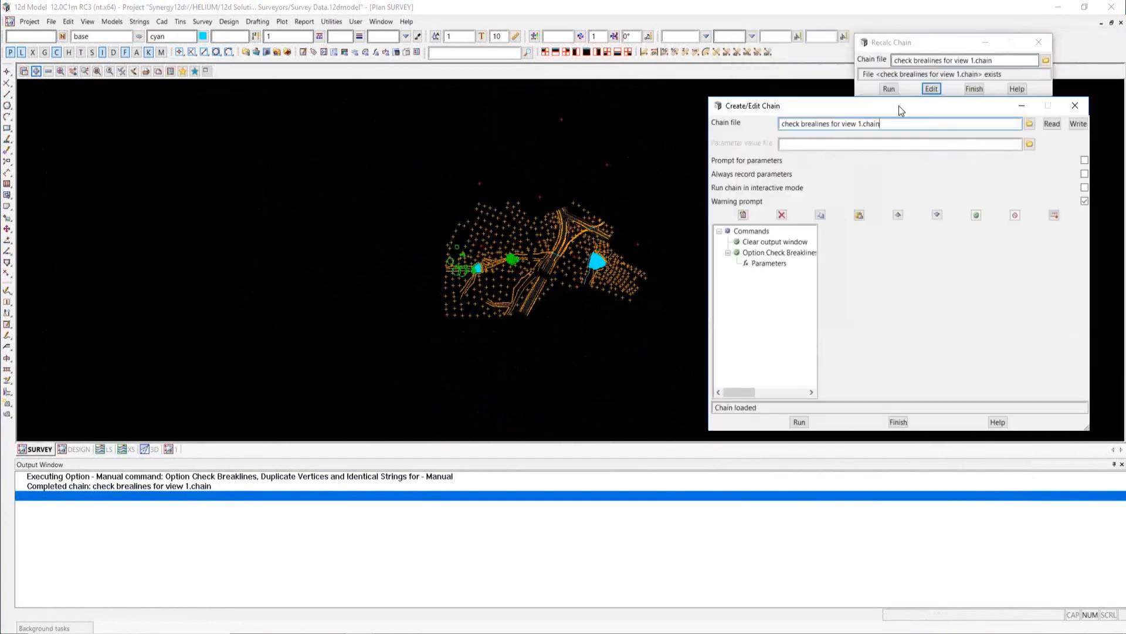
{"action": "left_click_drag", "start_coordinate": [921, 45], "coordinate": [924, 27]}
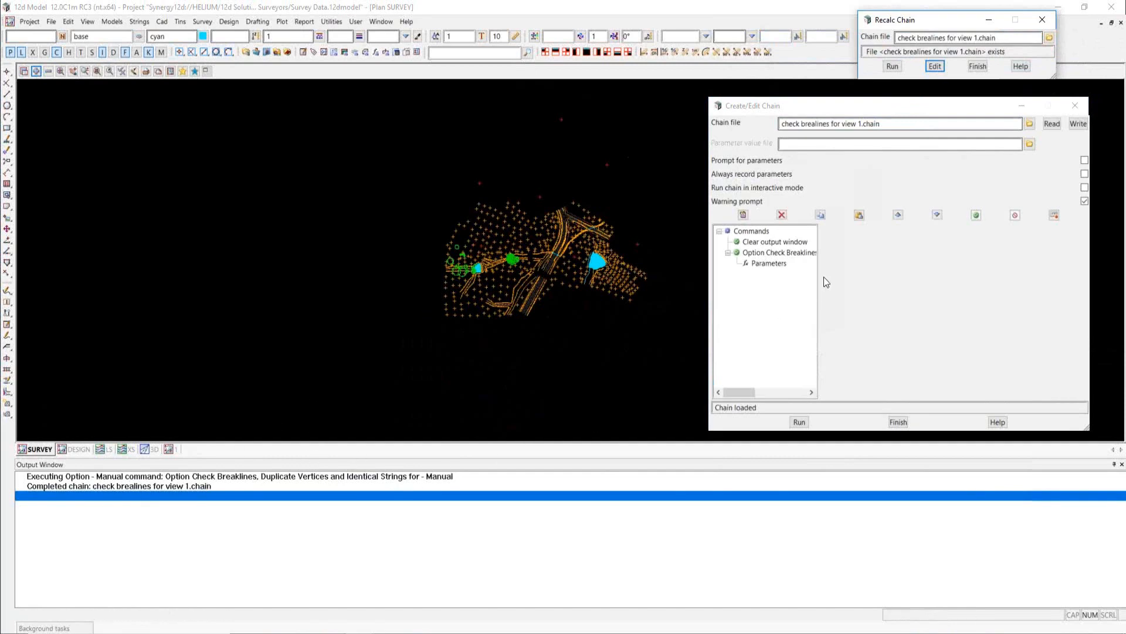
{"action": "left_click_drag", "start_coordinate": [818, 279], "coordinate": [859, 280]}
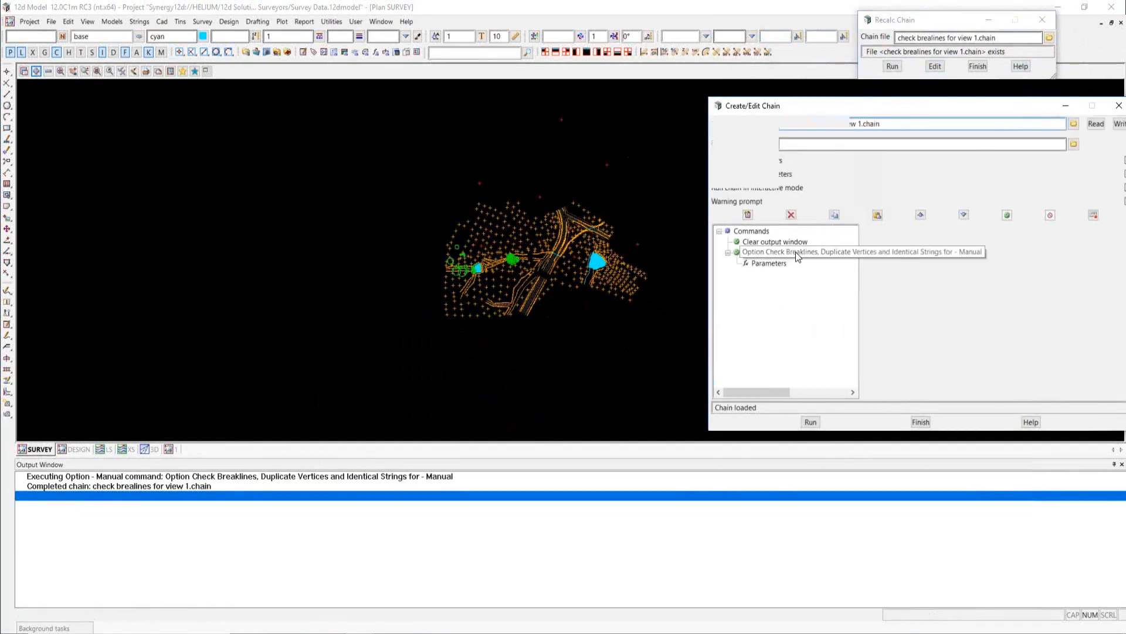
{"action": "left_click", "coordinate": [795, 252]}
{"action": "left_click_drag", "start_coordinate": [843, 104], "coordinate": [293, 94]}
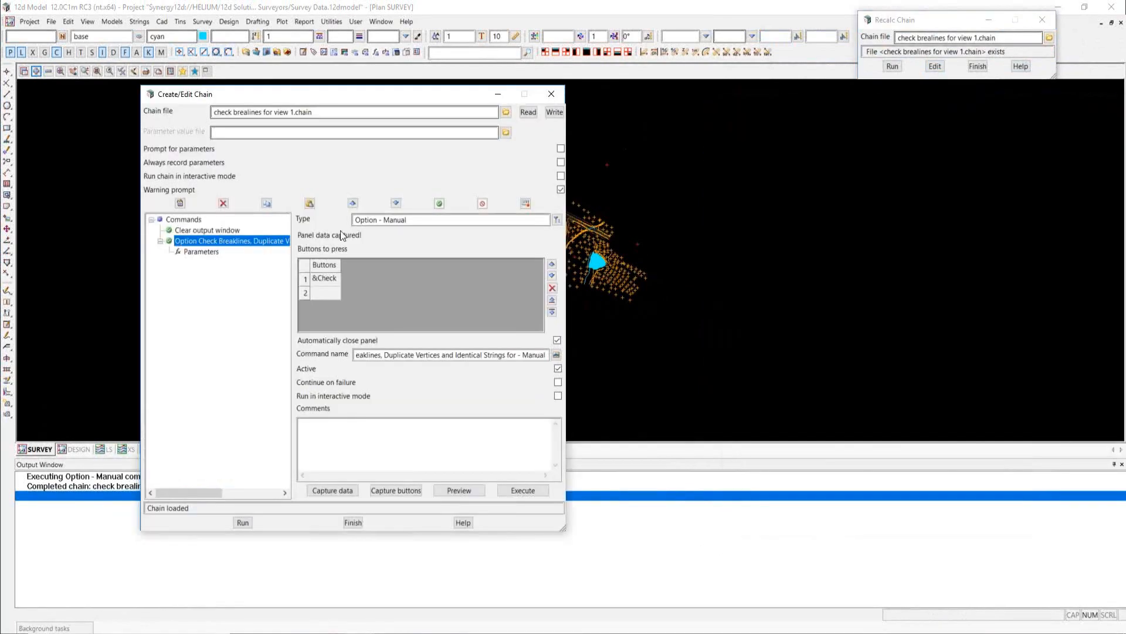
{"action": "left_click", "coordinate": [455, 490]}
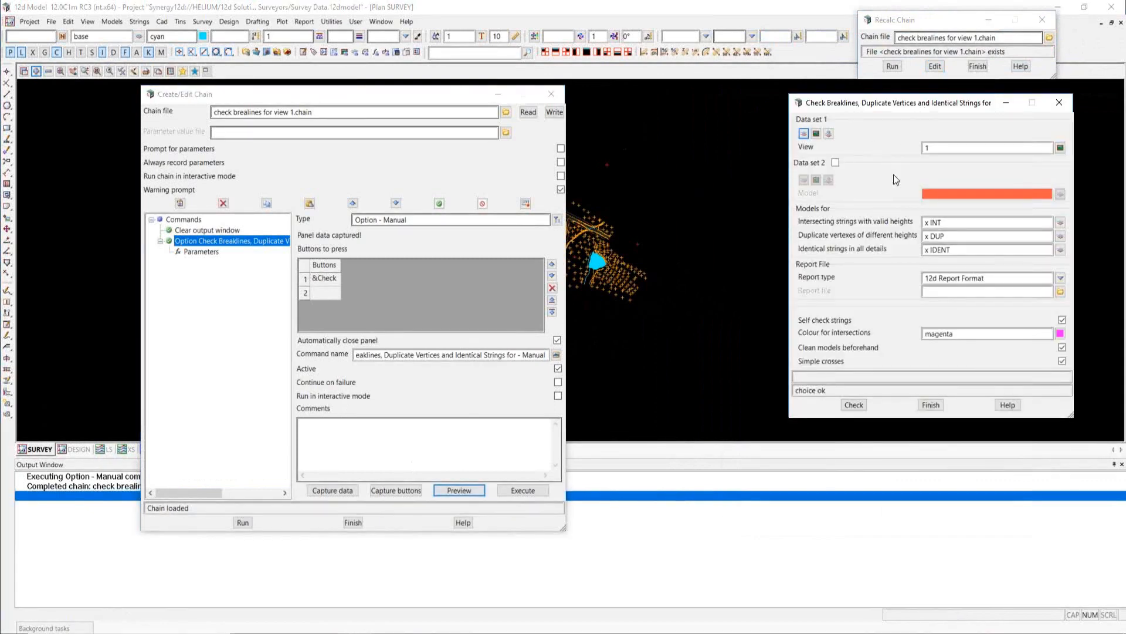
Set the check's data set 1 view to SURVEY, capture the data and overwrite the existing chain file
{"action": "left_click", "coordinate": [1060, 148]}
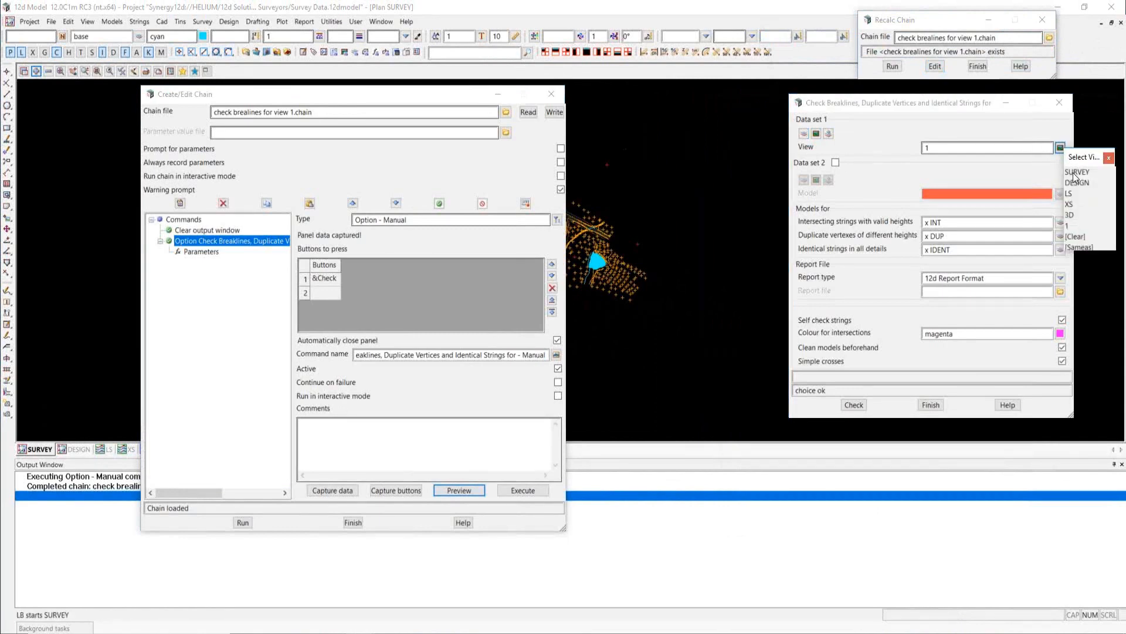
{"action": "left_click", "coordinate": [1076, 172]}
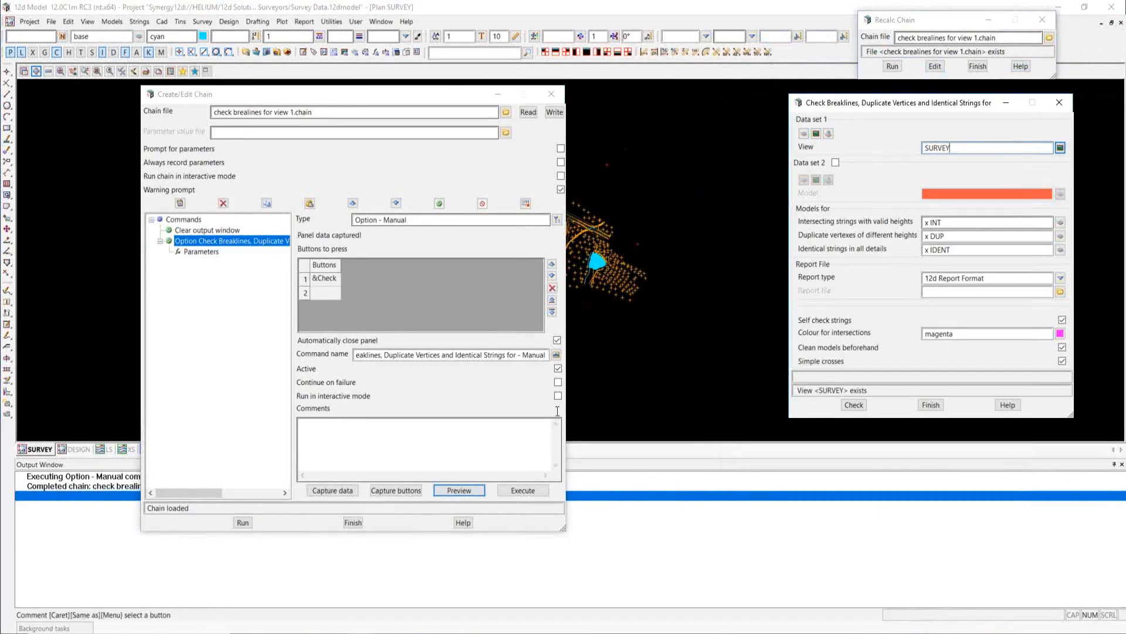
{"action": "left_click", "coordinate": [341, 490]}
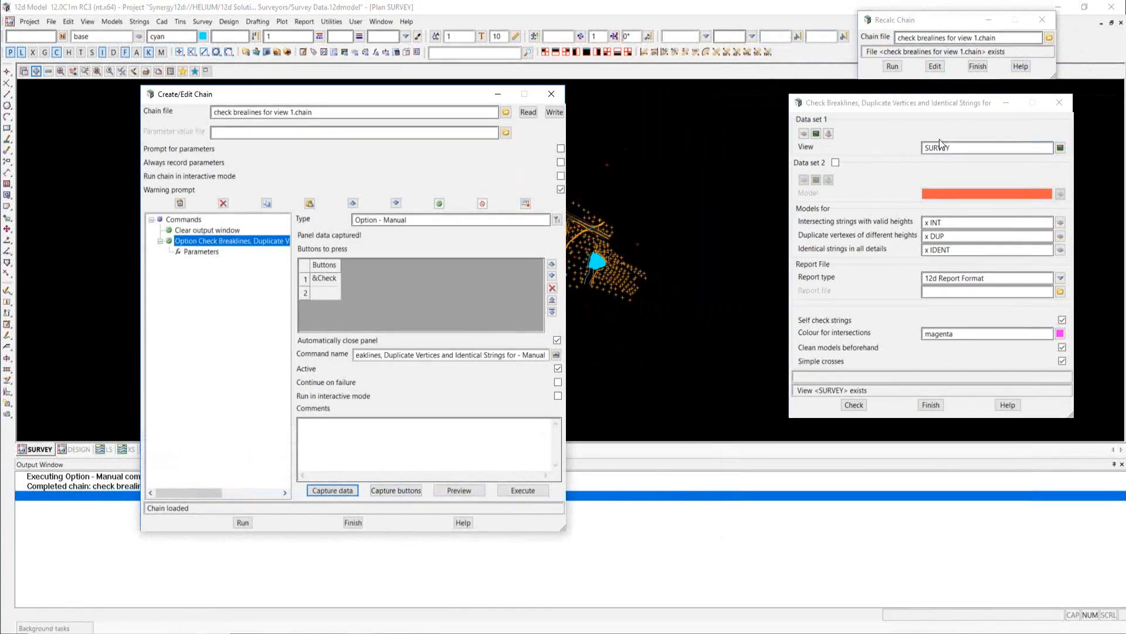
{"action": "left_click", "coordinate": [554, 112]}
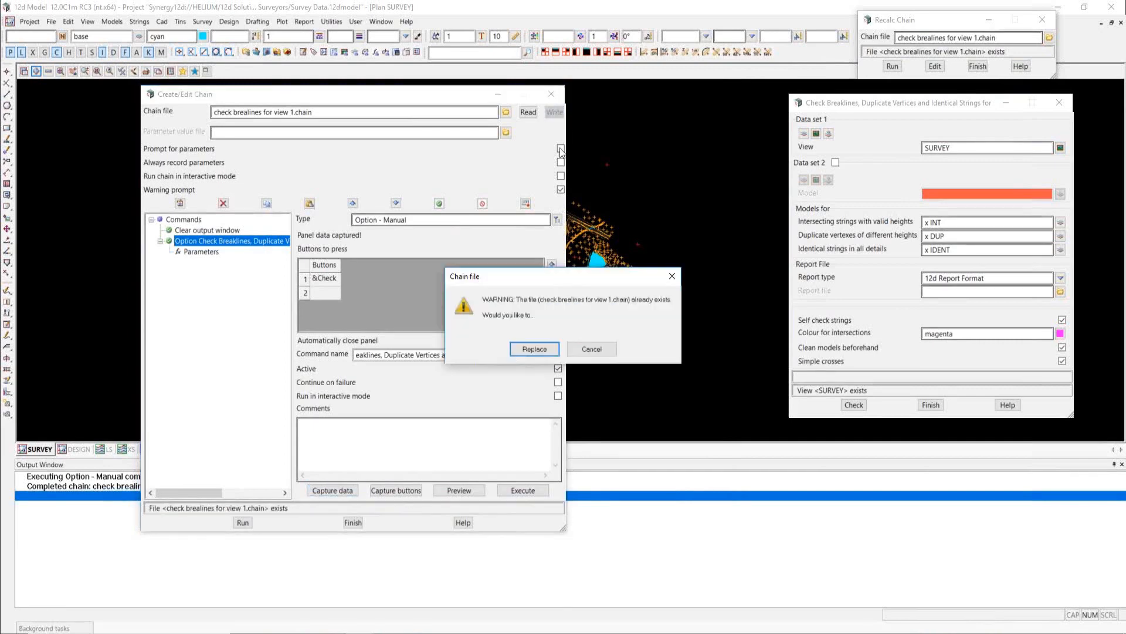
{"action": "left_click", "coordinate": [543, 350]}
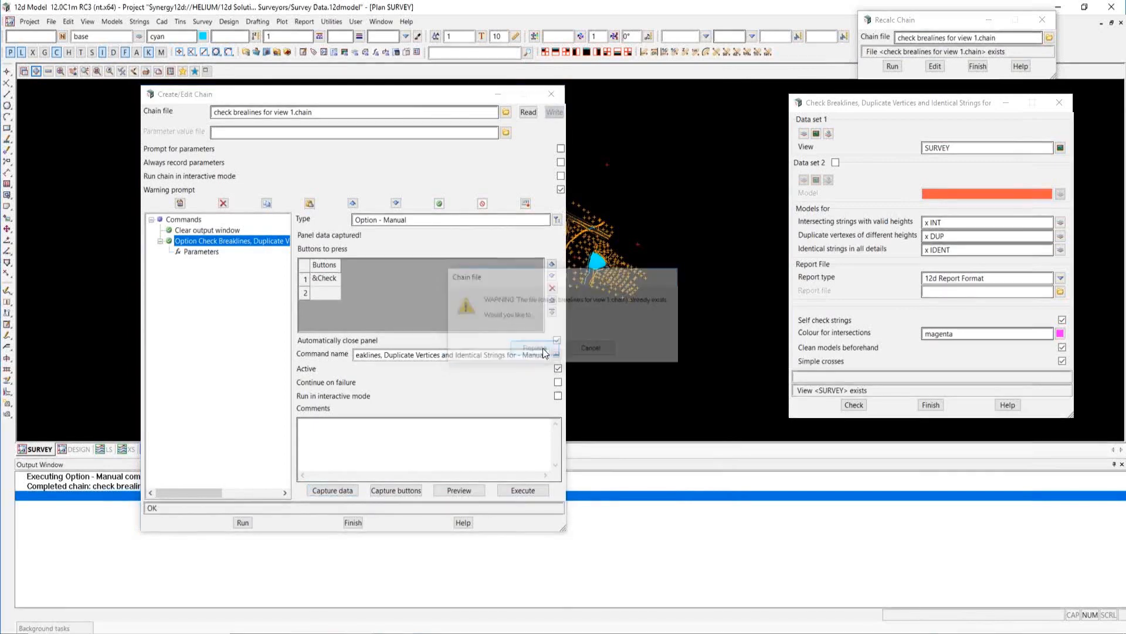
{"action": "left_click", "coordinate": [1059, 103]}
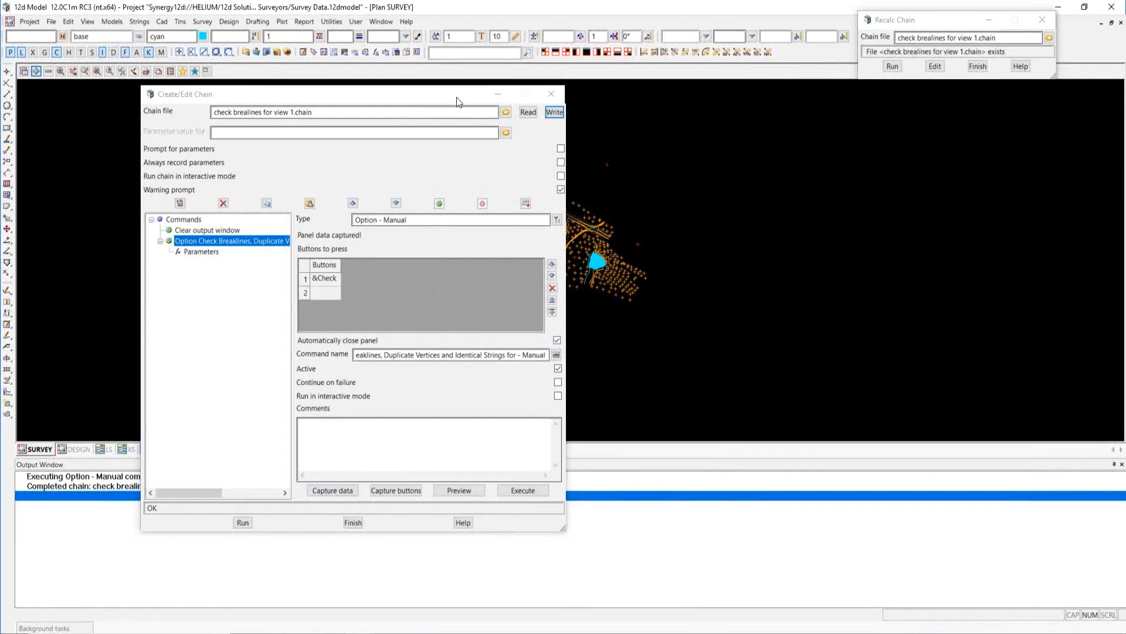
{"action": "left_click", "coordinate": [553, 95]}
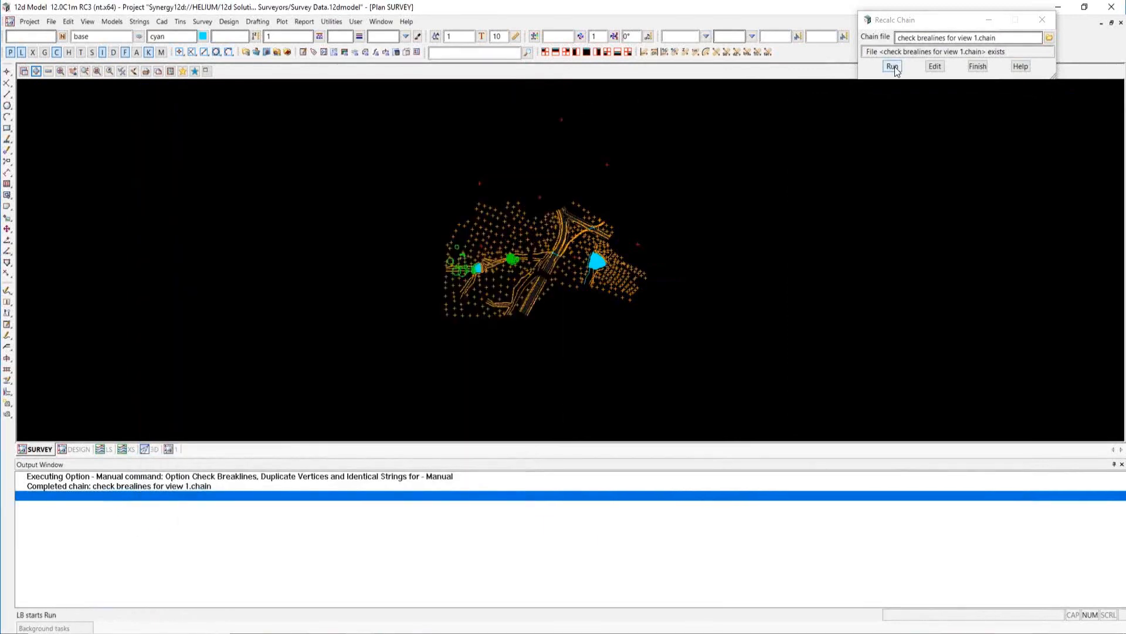
Rerun the edited chain on the SURVEY view data
{"action": "left_click", "coordinate": [893, 66]}
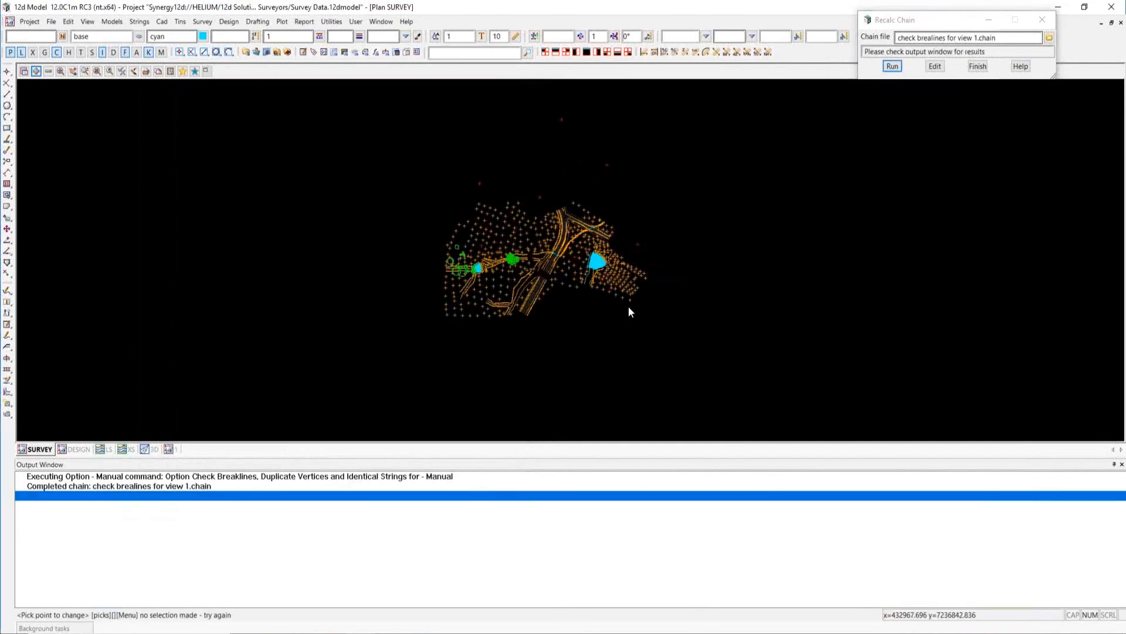
{"action": "scroll", "coordinate": [449, 413], "scroll_direction": "down", "scroll_amount": 2}
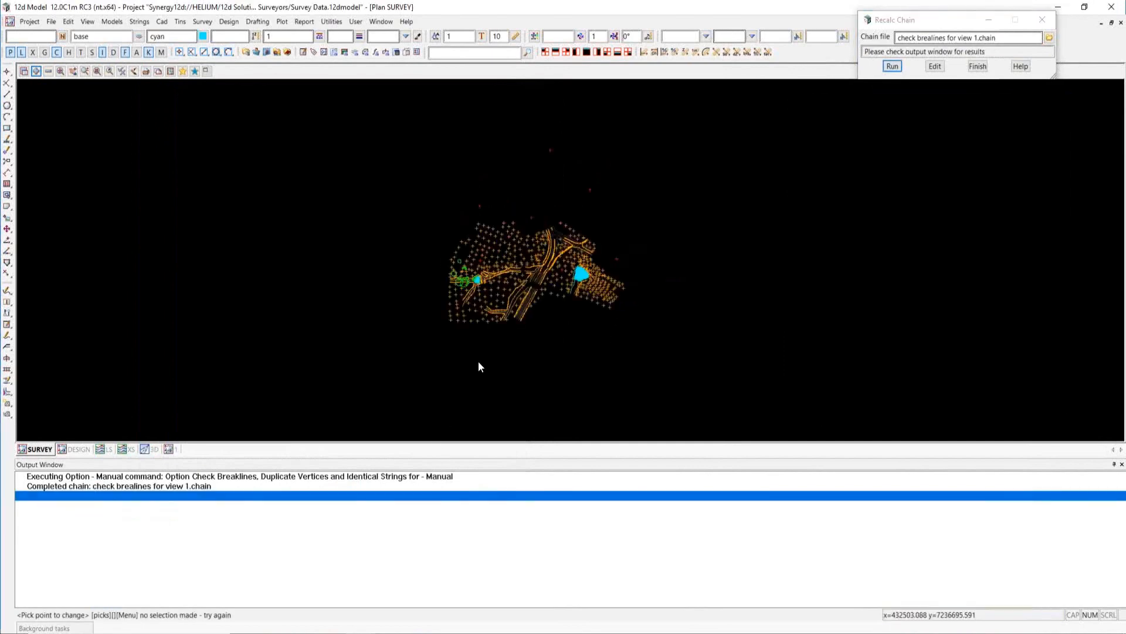
{"action": "scroll", "coordinate": [509, 289], "scroll_direction": "up", "scroll_amount": 3}
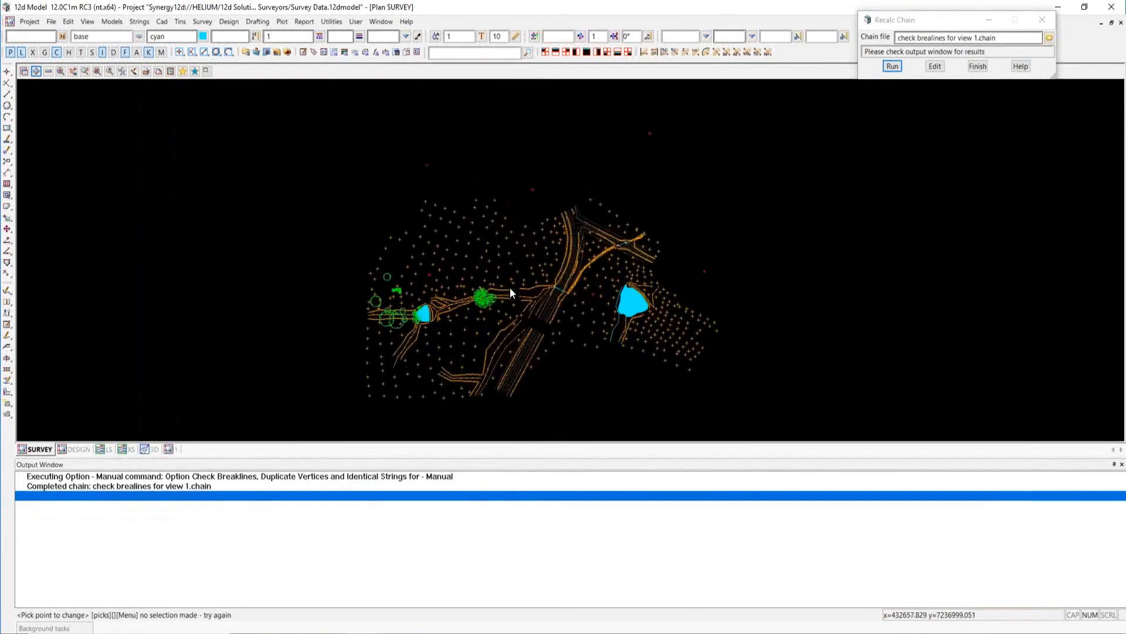
Reopen the chain for editing, widen its command list to review the full command names, and close the editor
{"action": "left_click", "coordinate": [935, 67]}
{"action": "left_click_drag", "start_coordinate": [918, 25], "coordinate": [670, 107]}
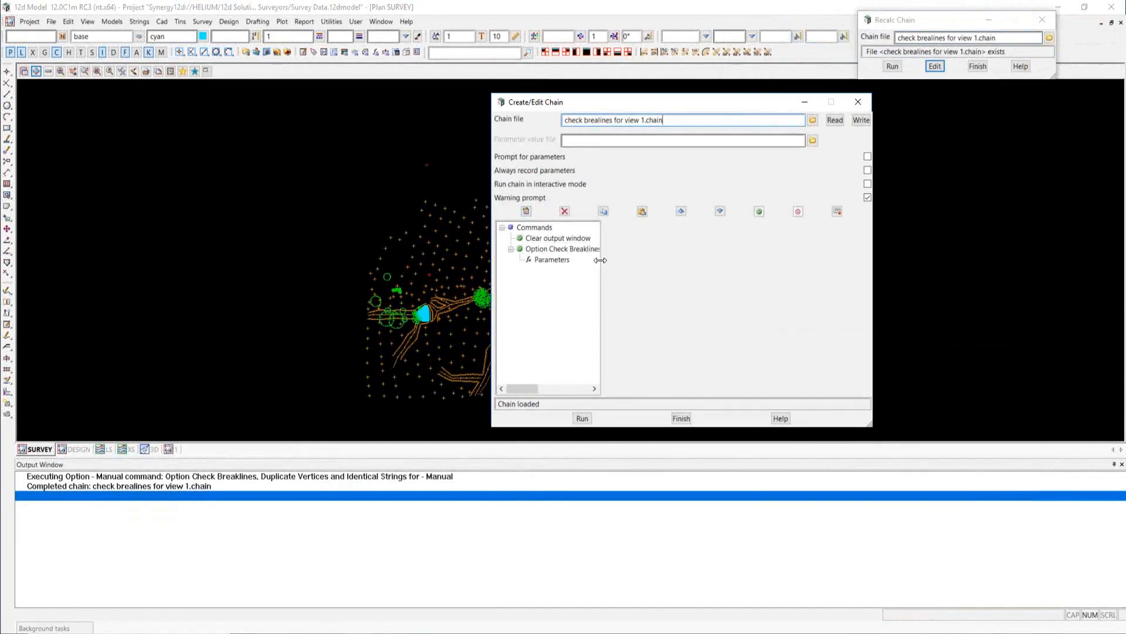
{"action": "left_click_drag", "start_coordinate": [600, 260], "coordinate": [665, 276]}
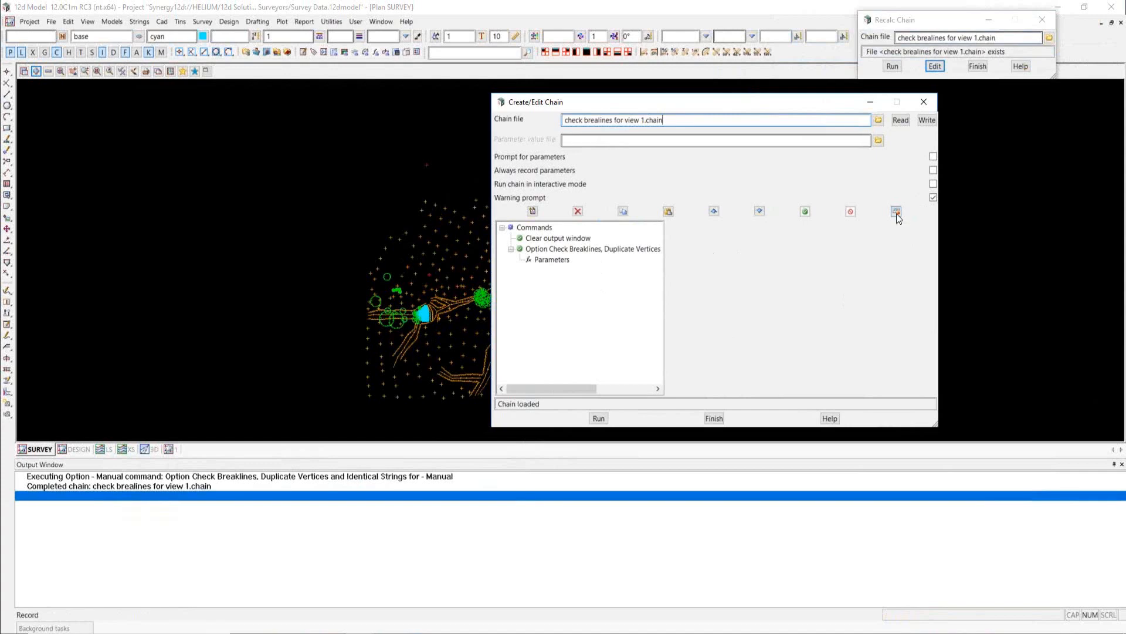
{"action": "left_click_drag", "start_coordinate": [665, 238], "coordinate": [777, 253]}
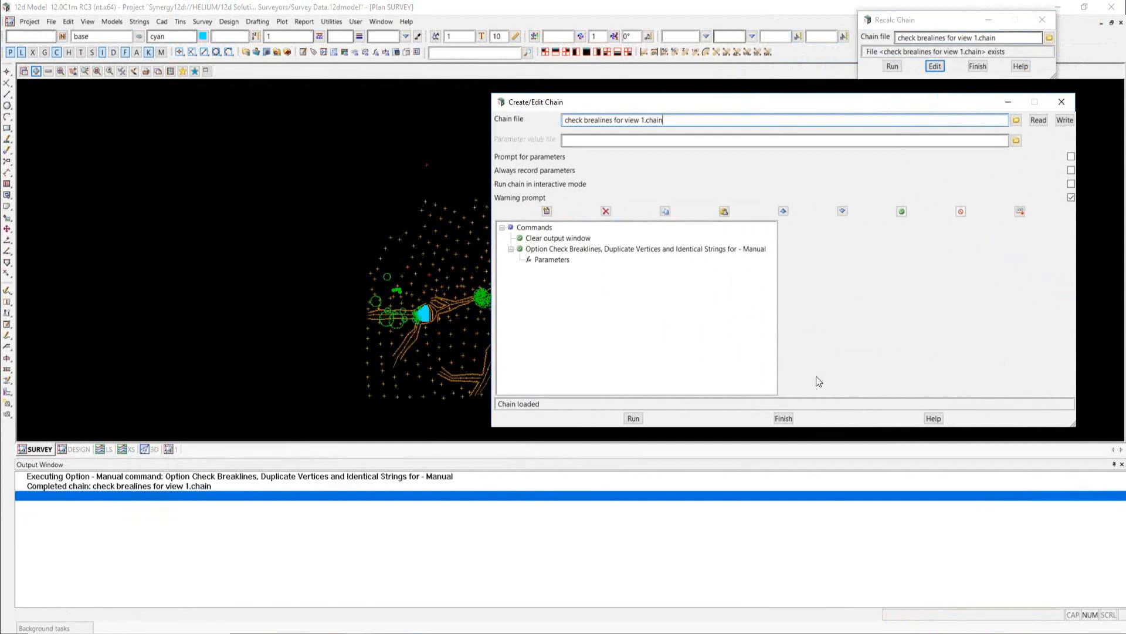
{"action": "left_click", "coordinate": [786, 418]}
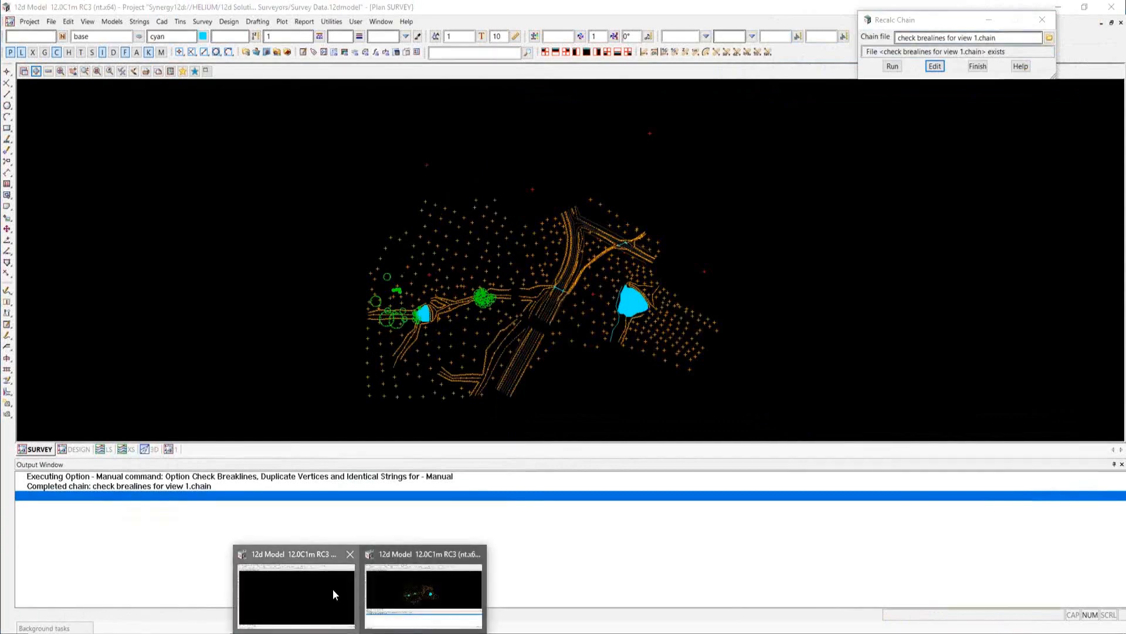
Switch to the DWG data prep project and check which models can be removed from or added to plan view 1
{"action": "left_click", "coordinate": [332, 589]}
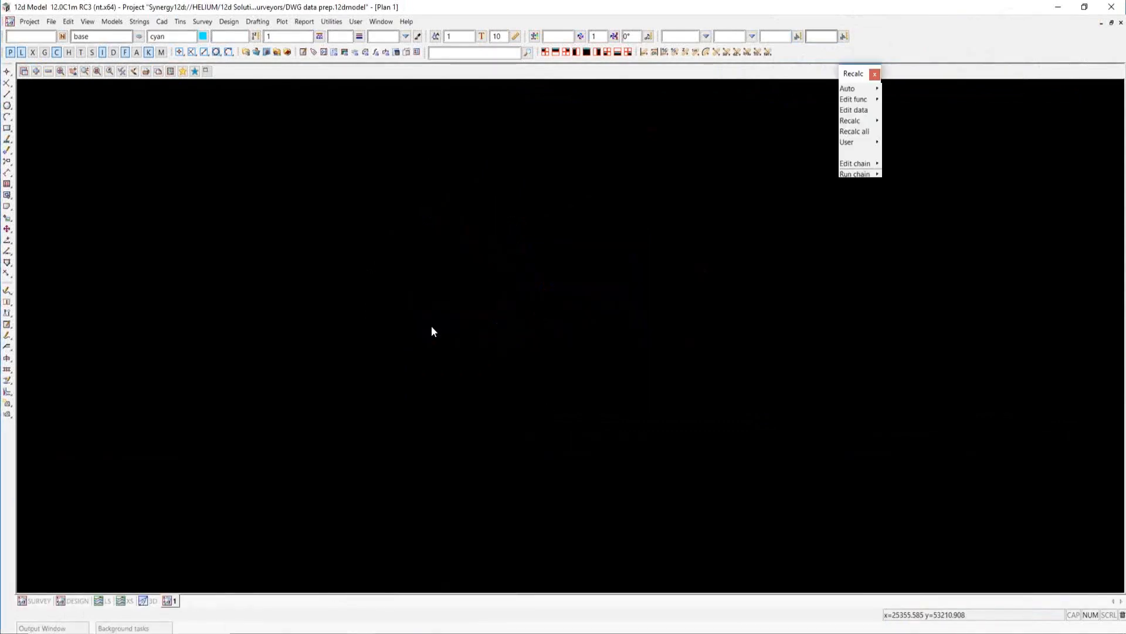
{"action": "left_click", "coordinate": [48, 71]}
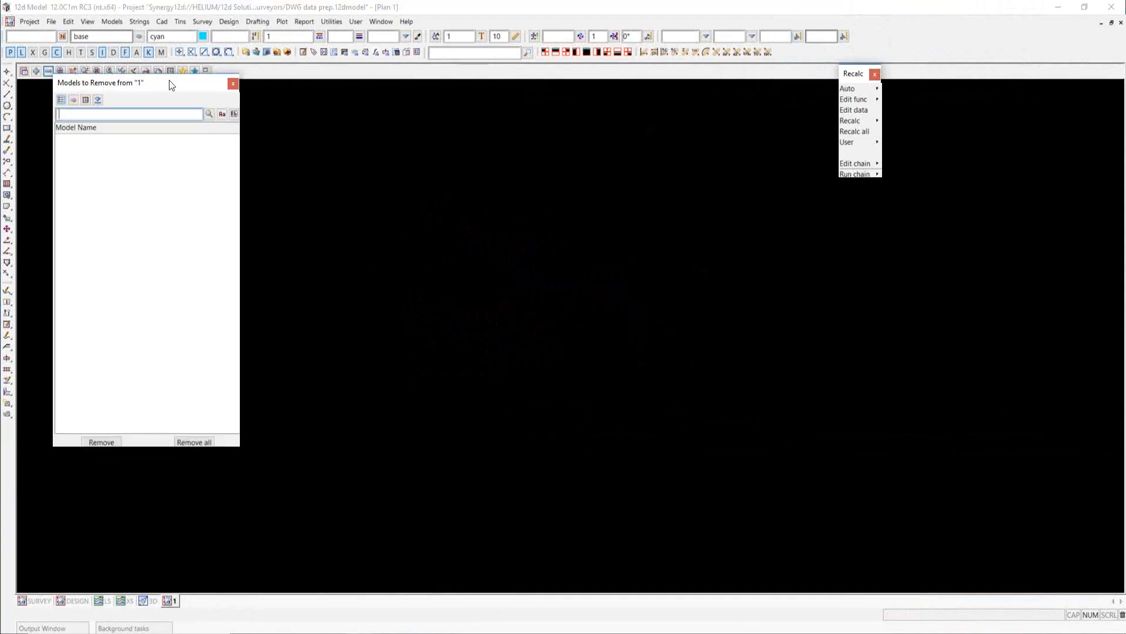
{"action": "left_click", "coordinate": [232, 85]}
{"action": "left_click", "coordinate": [36, 71]}
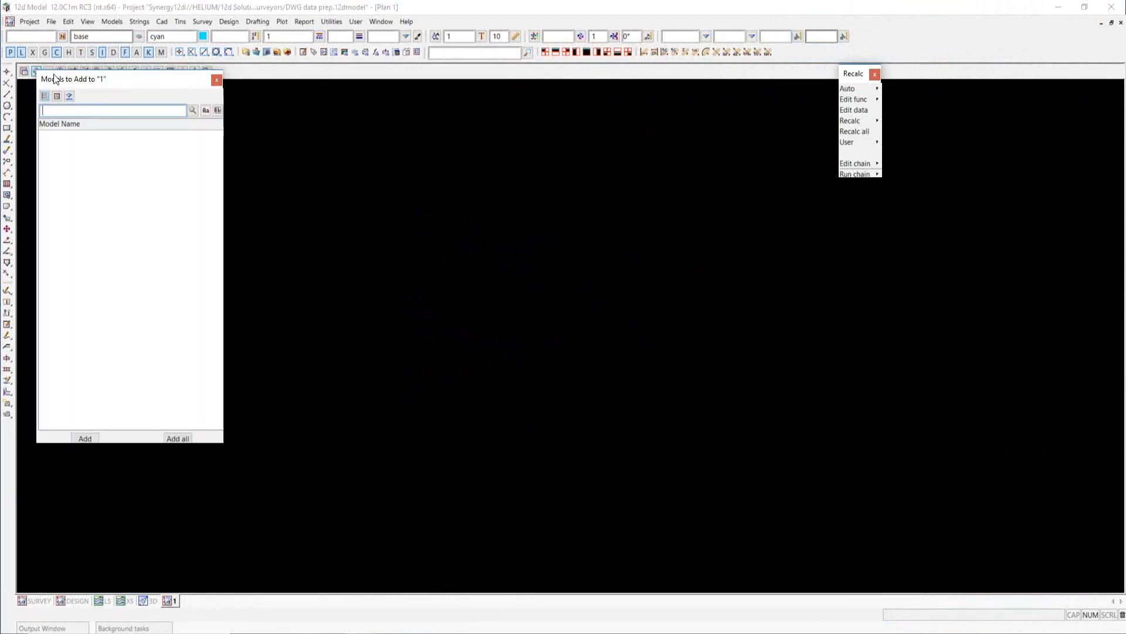
{"action": "left_click", "coordinate": [216, 80]}
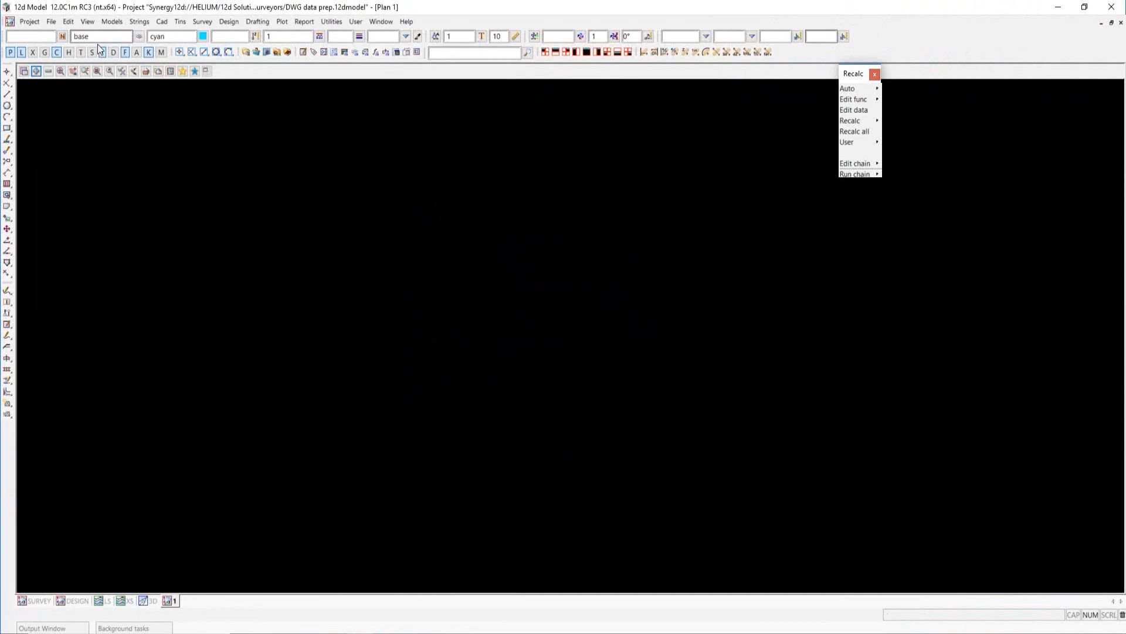
Import SUBDIVISION.dwg as DWG/DXF data using the default read settings
{"action": "left_click", "coordinate": [51, 23]}
{"action": "mouse_move", "coordinate": [76, 48]}
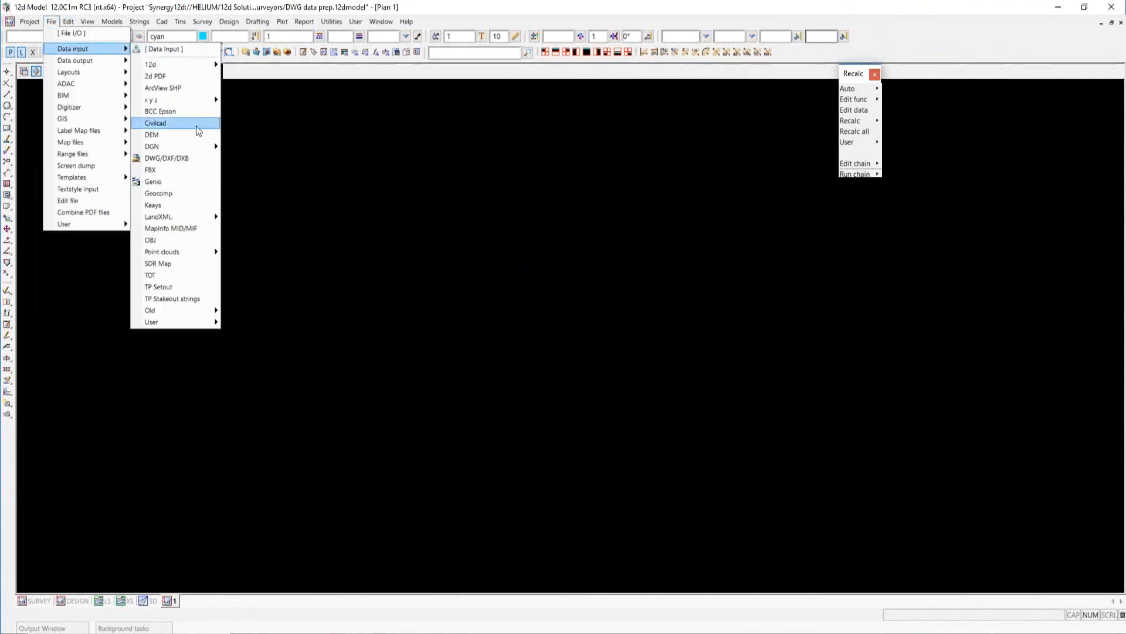
{"action": "left_click", "coordinate": [187, 157]}
{"action": "left_click", "coordinate": [348, 199]}
{"action": "left_click", "coordinate": [374, 229]}
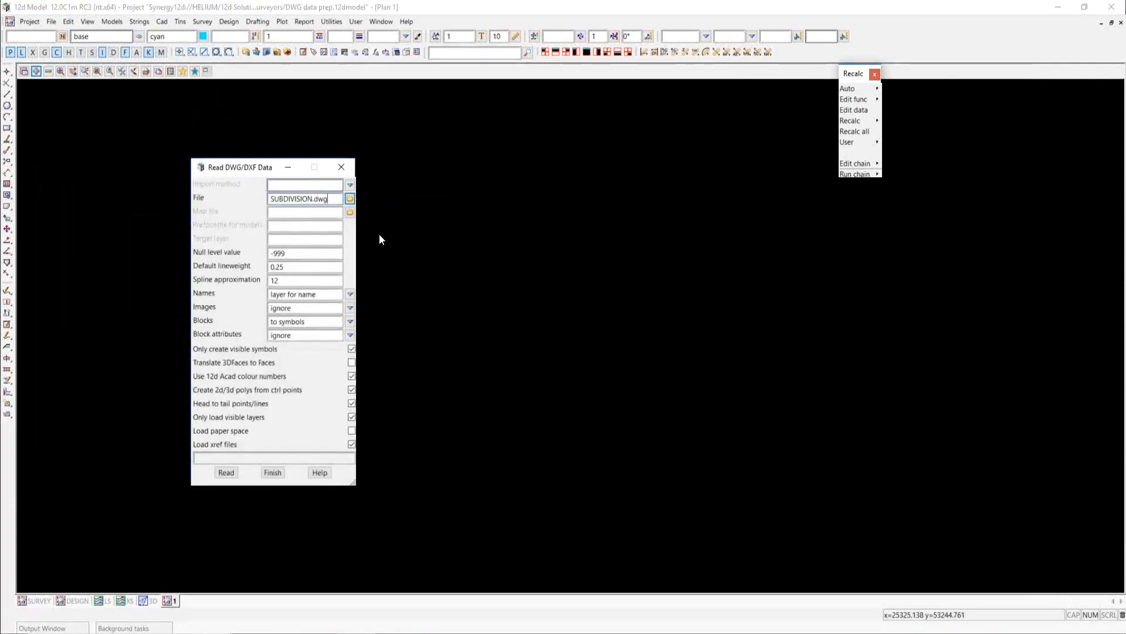
{"action": "left_click", "coordinate": [226, 473]}
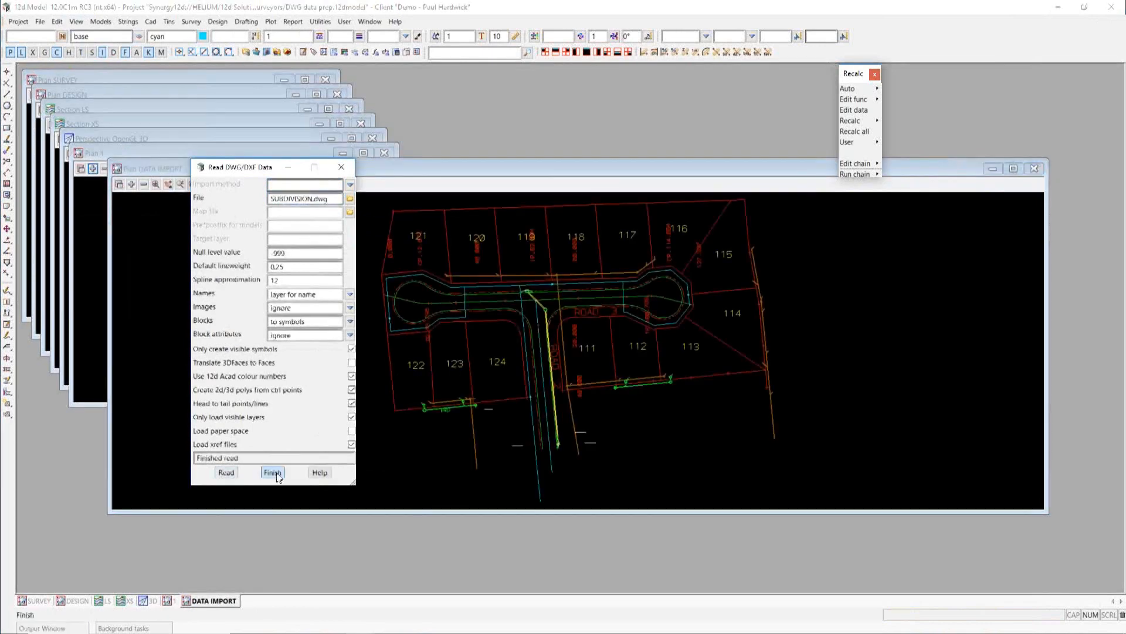
{"action": "left_click", "coordinate": [272, 472]}
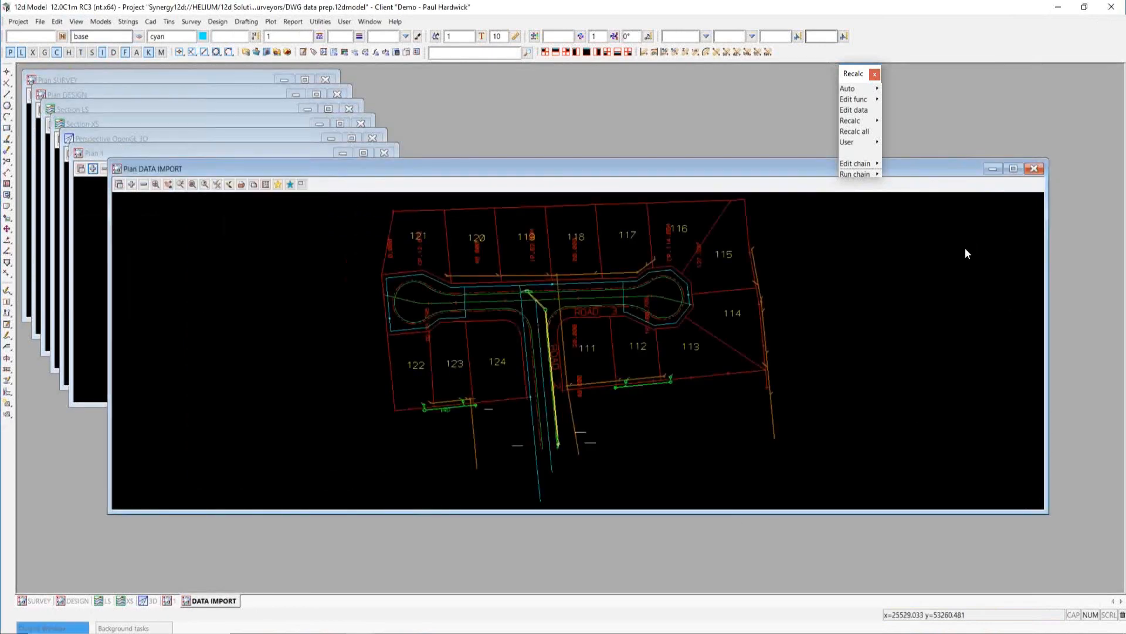
Close the DATA IMPORT plan view and add all imported models to a maximized plan view 1
{"action": "left_click", "coordinate": [1034, 168]}
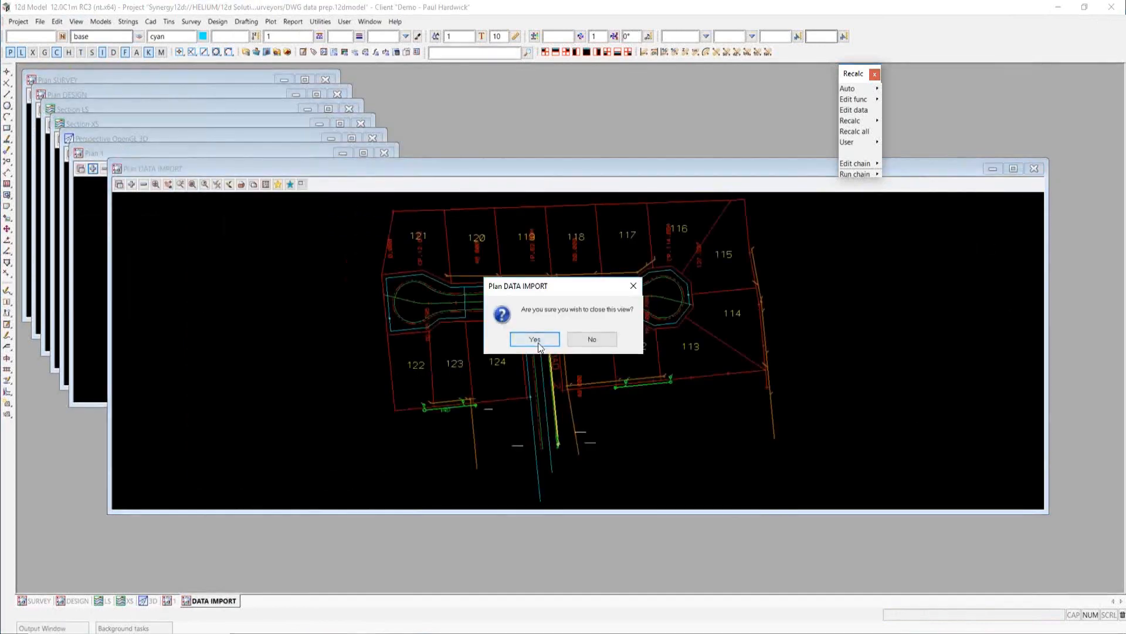
{"action": "left_click", "coordinate": [536, 341]}
{"action": "left_click", "coordinate": [364, 153]}
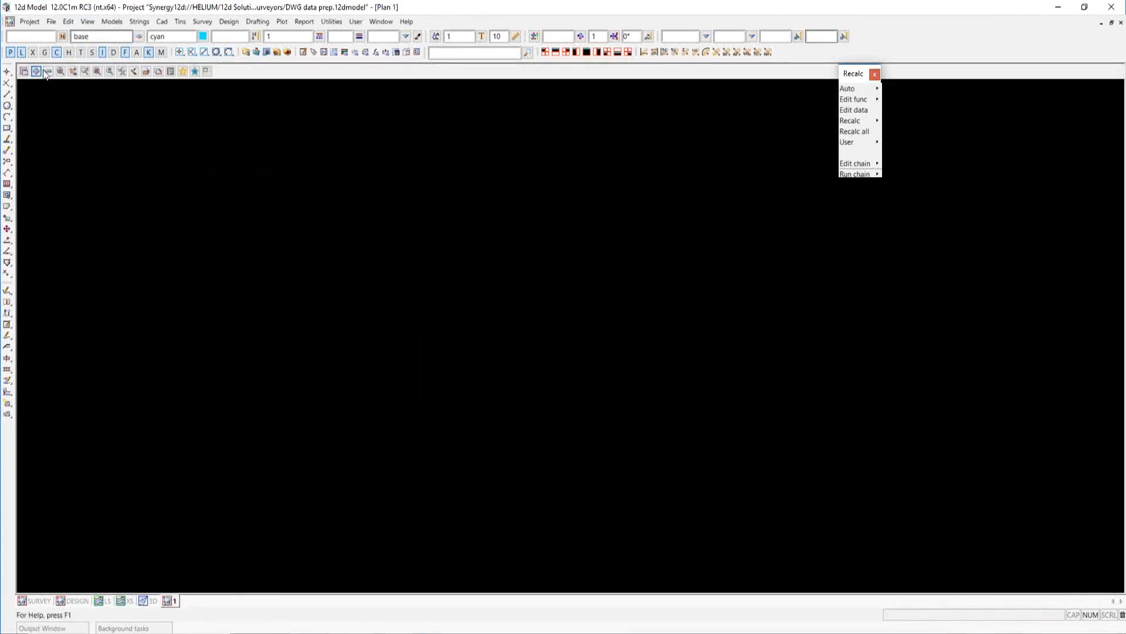
{"action": "left_click", "coordinate": [35, 71]}
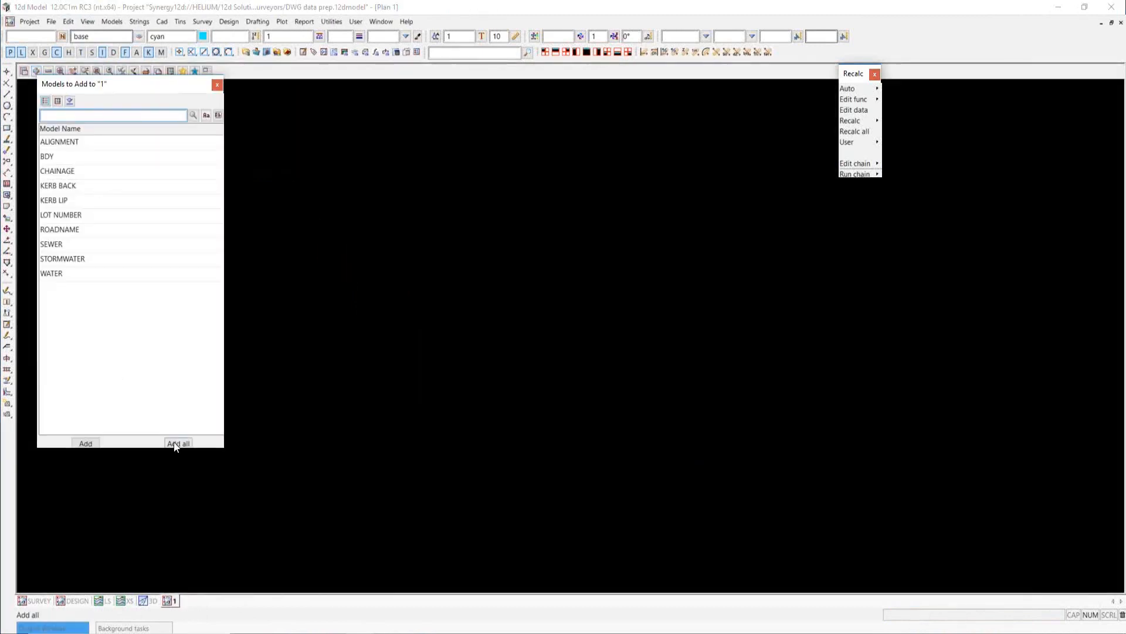
{"action": "left_click", "coordinate": [177, 443]}
{"action": "scroll", "coordinate": [348, 444], "scroll_direction": "down", "scroll_amount": 2}
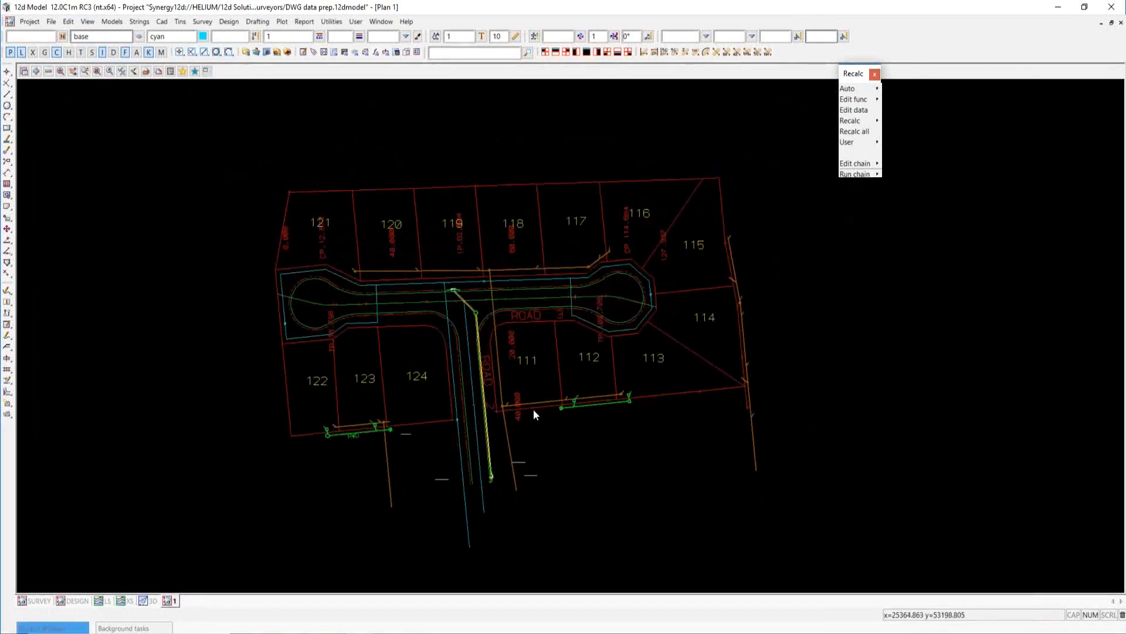
Turn on the display of Z values in plan view 1 and examine them around the cul-de-sac beside lots 121 and 122
{"action": "left_click", "coordinate": [122, 72]}
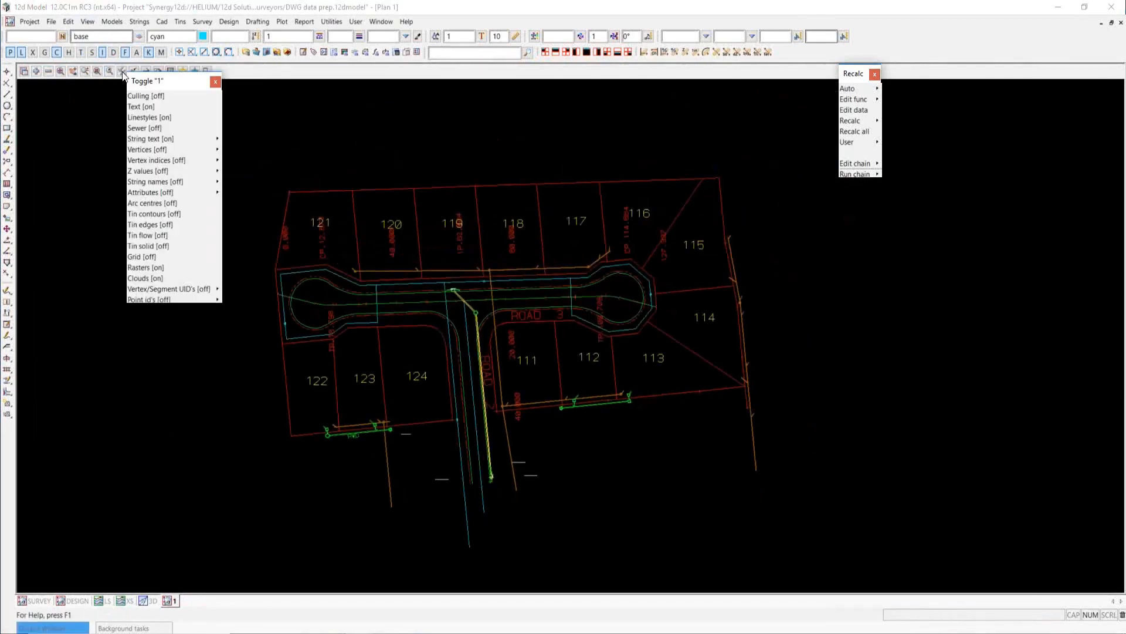
{"action": "left_click", "coordinate": [152, 171]}
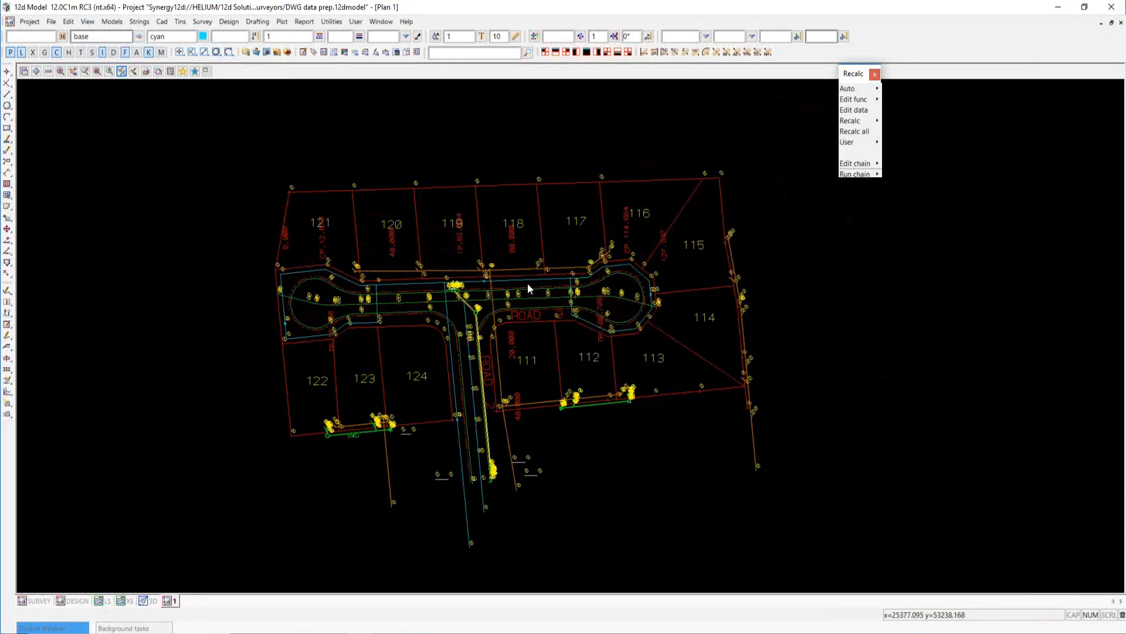
{"action": "scroll", "coordinate": [311, 283], "scroll_direction": "up", "scroll_amount": 2}
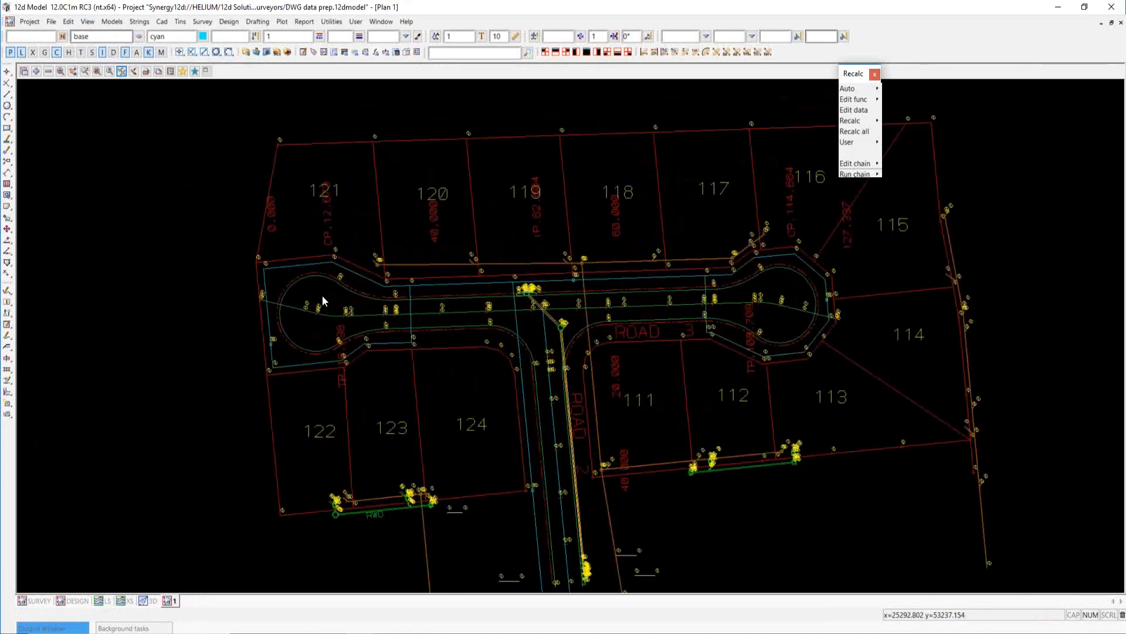
{"action": "scroll", "coordinate": [322, 295], "scroll_direction": "up", "scroll_amount": 3}
Inquire on the separate kerb lip strings around the cul-de-sac beside lots 121 and 122 and along the adjoining road
{"action": "key", "text": "F2"}
{"action": "left_click", "coordinate": [1024, 54]}
{"action": "left_click_drag", "start_coordinate": [1025, 54], "coordinate": [976, 32]}
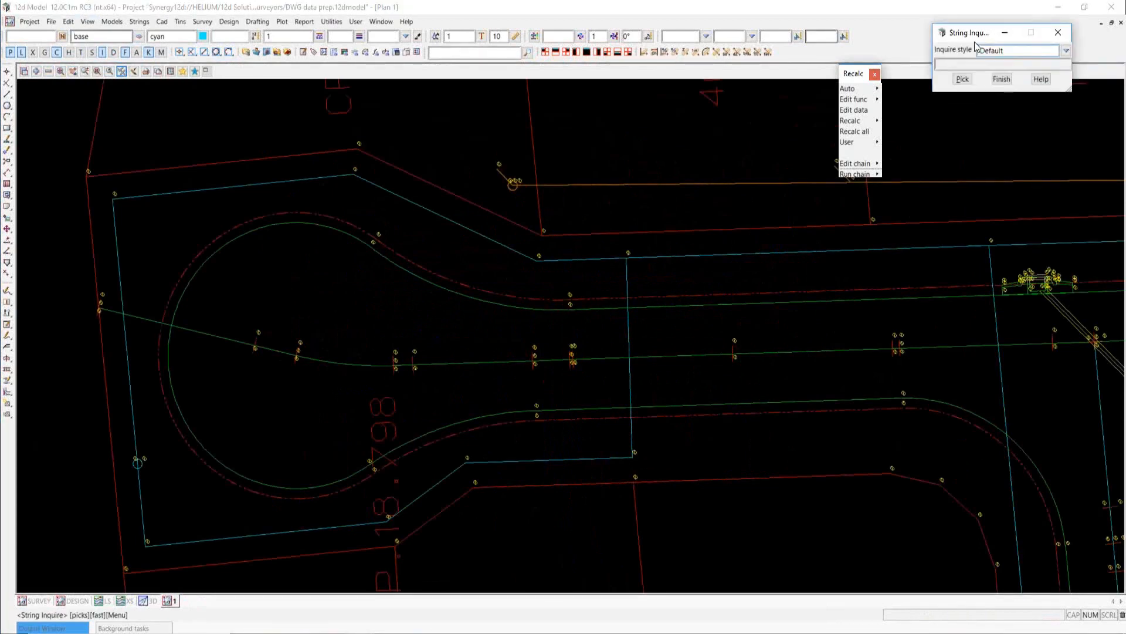
{"action": "left_click", "coordinate": [434, 284]}
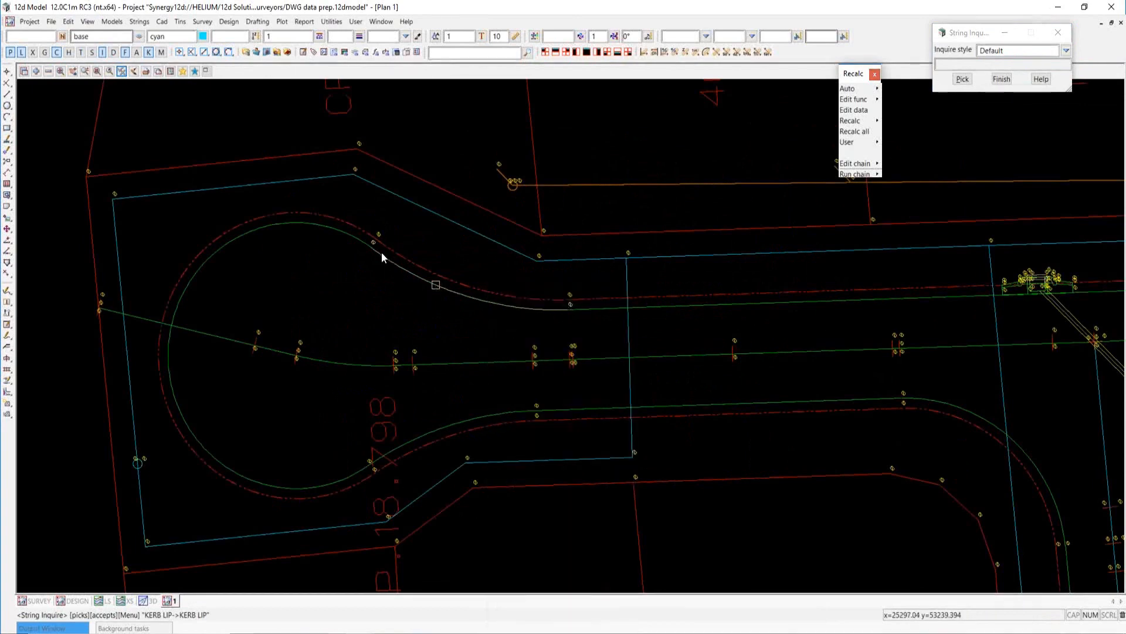
{"action": "left_click", "coordinate": [331, 229]}
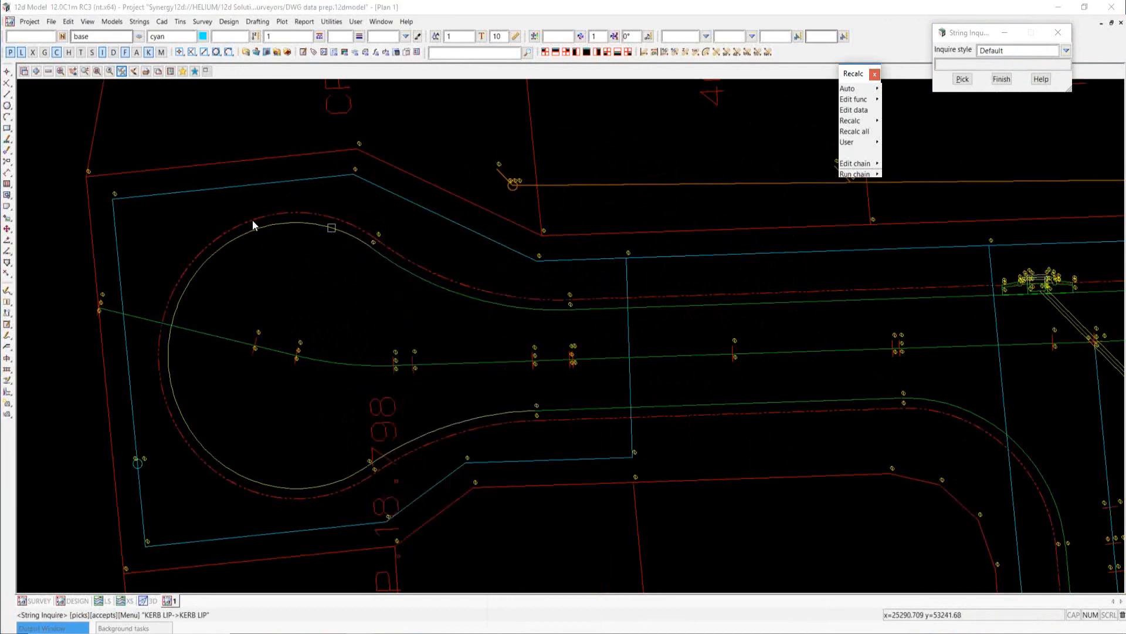
{"action": "left_click", "coordinate": [700, 404]}
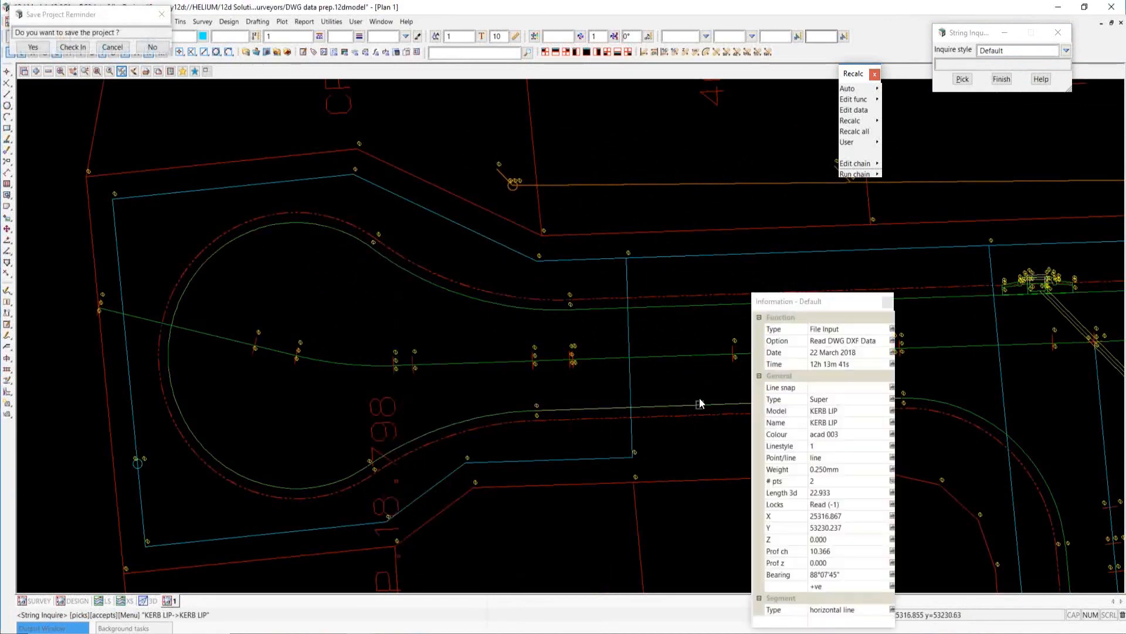
Inquire on the lot boundary, the kerb return at Road 3 and the linework in lot 115 across the subdivision
{"action": "left_click", "coordinate": [790, 476]}
{"action": "scroll", "coordinate": [522, 324], "scroll_direction": "down", "scroll_amount": 1}
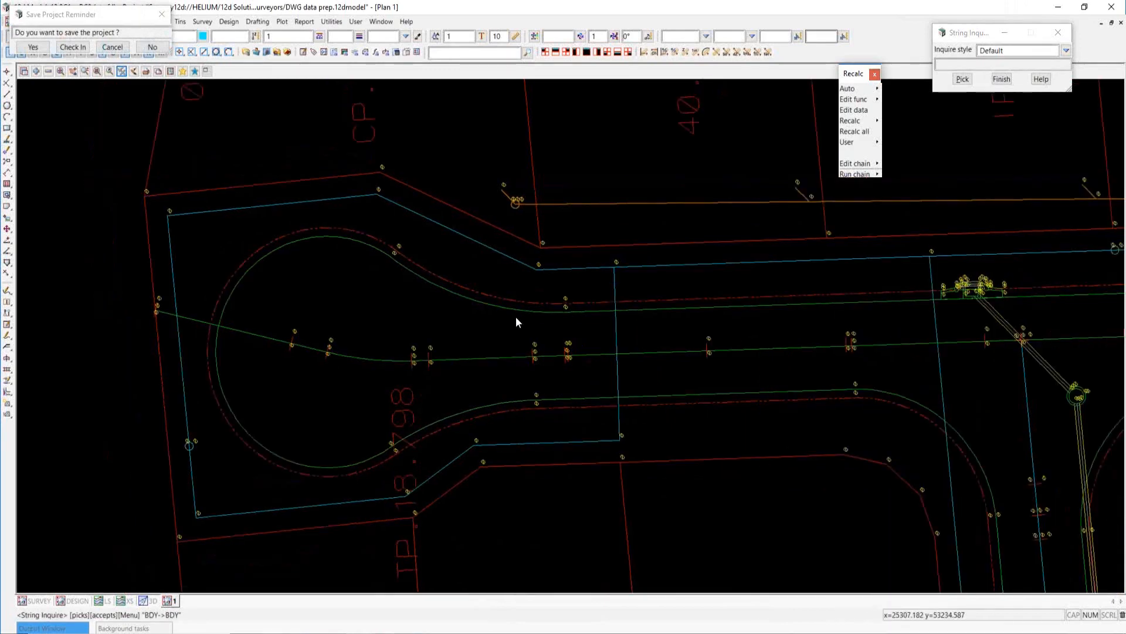
{"action": "scroll", "coordinate": [516, 316], "scroll_direction": "down", "scroll_amount": 1}
{"action": "left_click", "coordinate": [858, 375]}
{"action": "scroll", "coordinate": [730, 324], "scroll_direction": "down", "scroll_amount": 1}
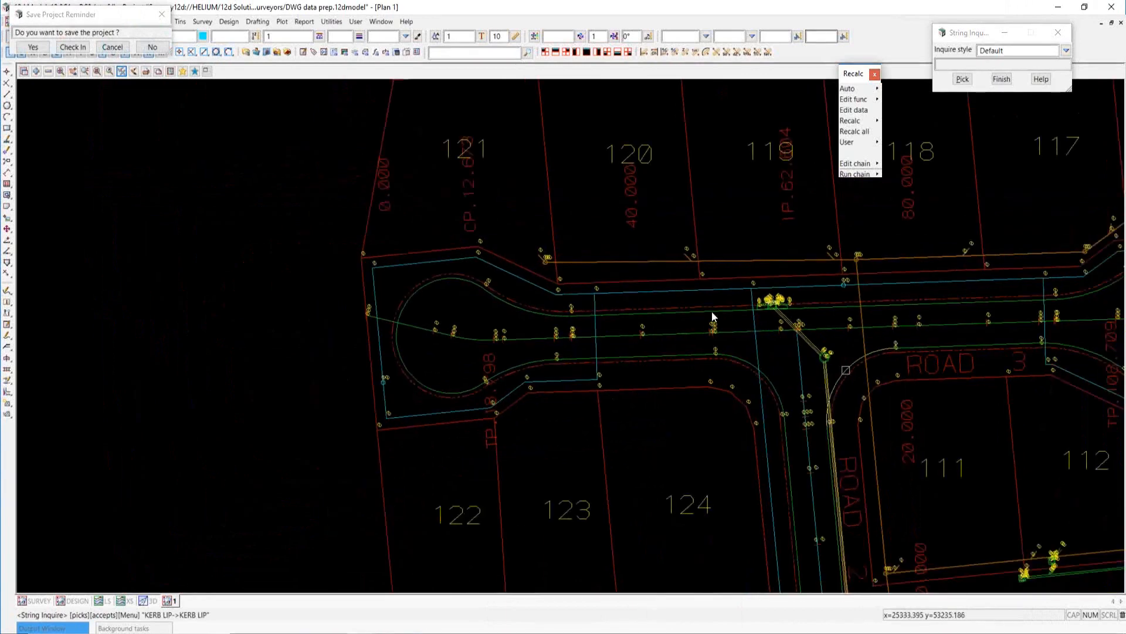
{"action": "scroll", "coordinate": [712, 316], "scroll_direction": "down", "scroll_amount": 2}
{"action": "scroll", "coordinate": [864, 329], "scroll_direction": "up", "scroll_amount": 1}
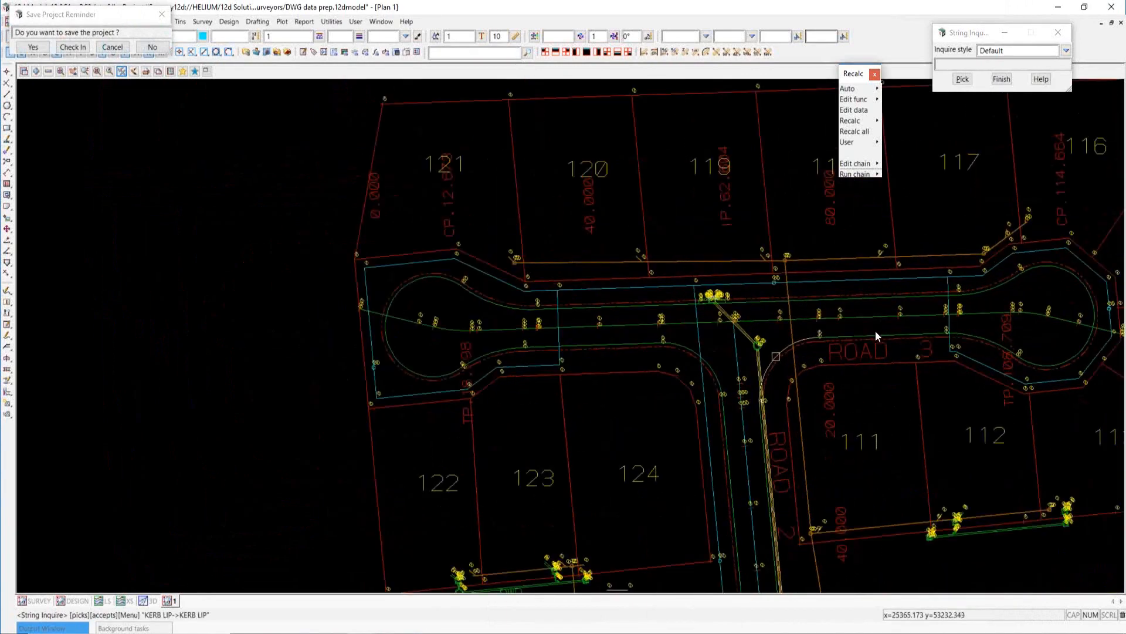
{"action": "scroll", "coordinate": [622, 323], "scroll_direction": "down", "scroll_amount": 2}
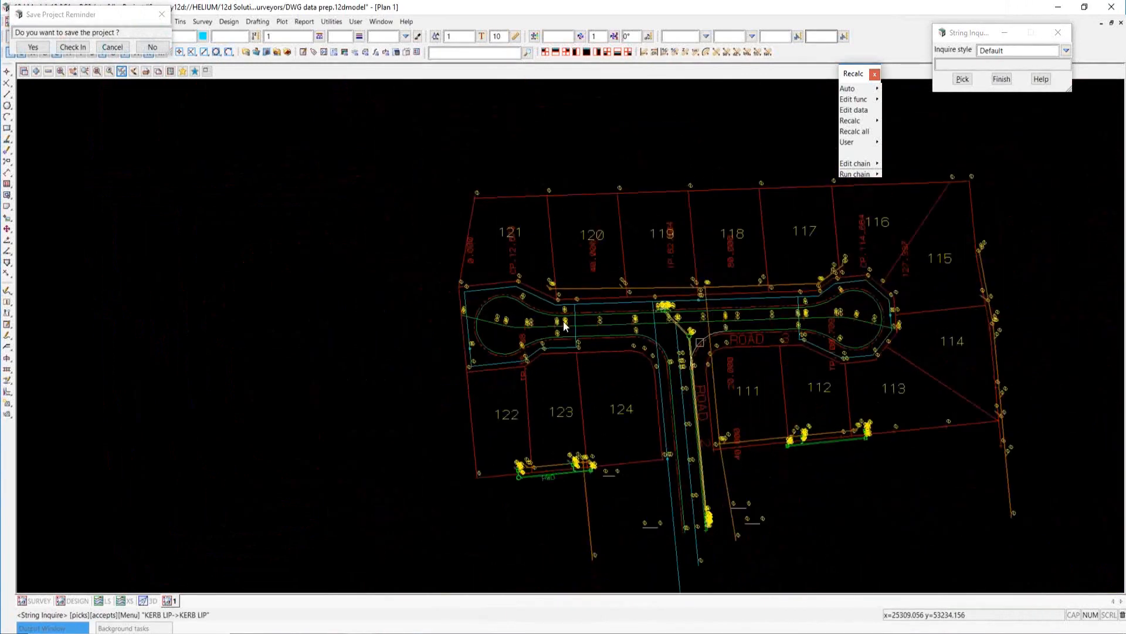
{"action": "left_click", "coordinate": [925, 280]}
{"action": "scroll", "coordinate": [417, 313], "scroll_direction": "down", "scroll_amount": 2}
{"action": "scroll", "coordinate": [762, 293], "scroll_direction": "up", "scroll_amount": 2}
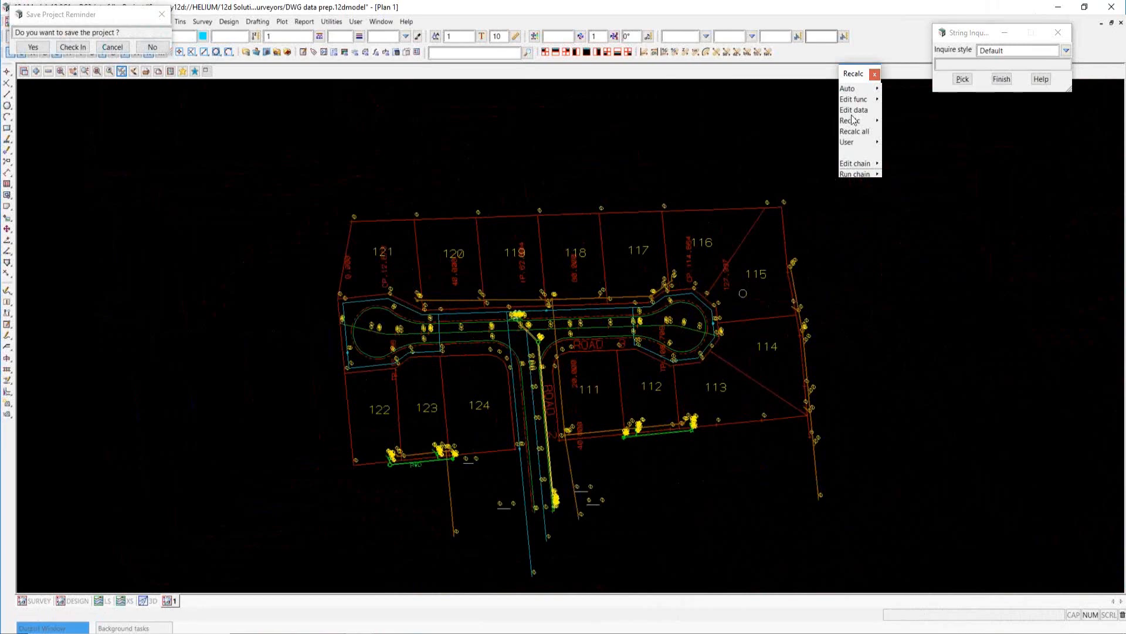
Move the Recalc menu clear of the subdivision plan and save the project
{"action": "left_click", "coordinate": [854, 74]}
{"action": "left_click_drag", "start_coordinate": [855, 74], "coordinate": [887, 33]}
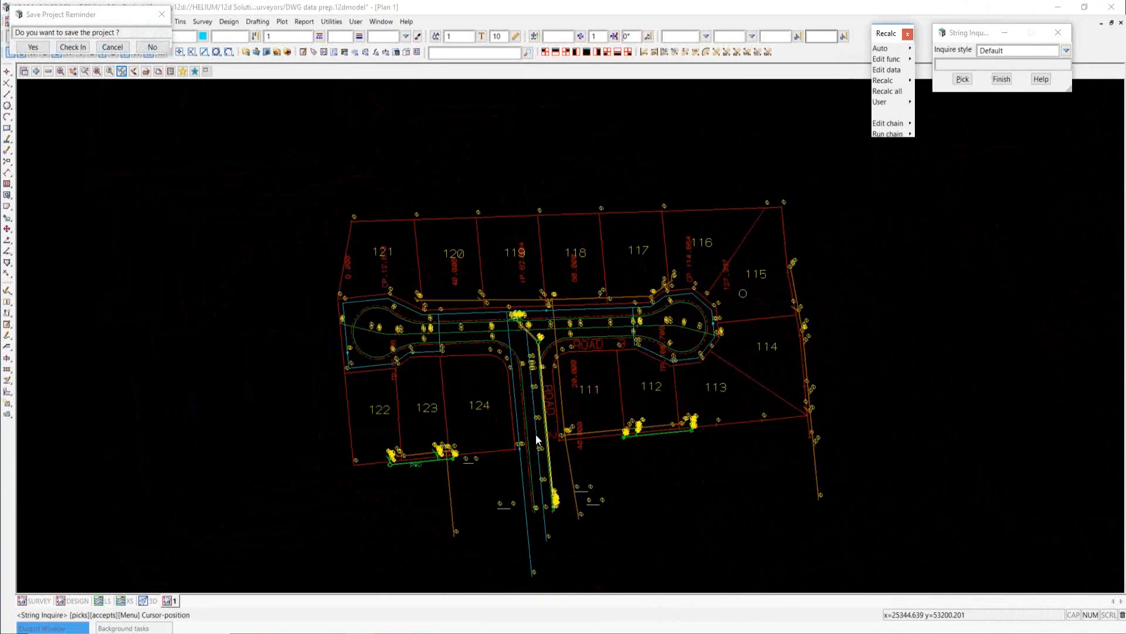
{"action": "left_click", "coordinate": [32, 48]}
Create a chain named DWG fixup, insert a new command in it, and place the chain window clear of the plan
{"action": "left_click", "coordinate": [333, 22]}
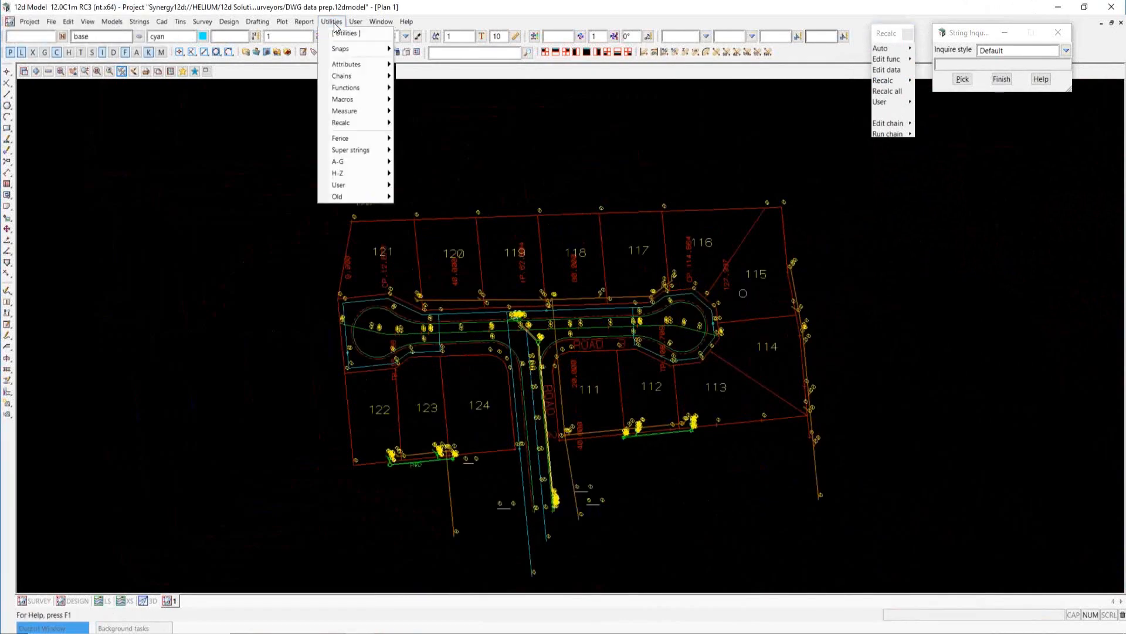
{"action": "mouse_move", "coordinate": [357, 76]}
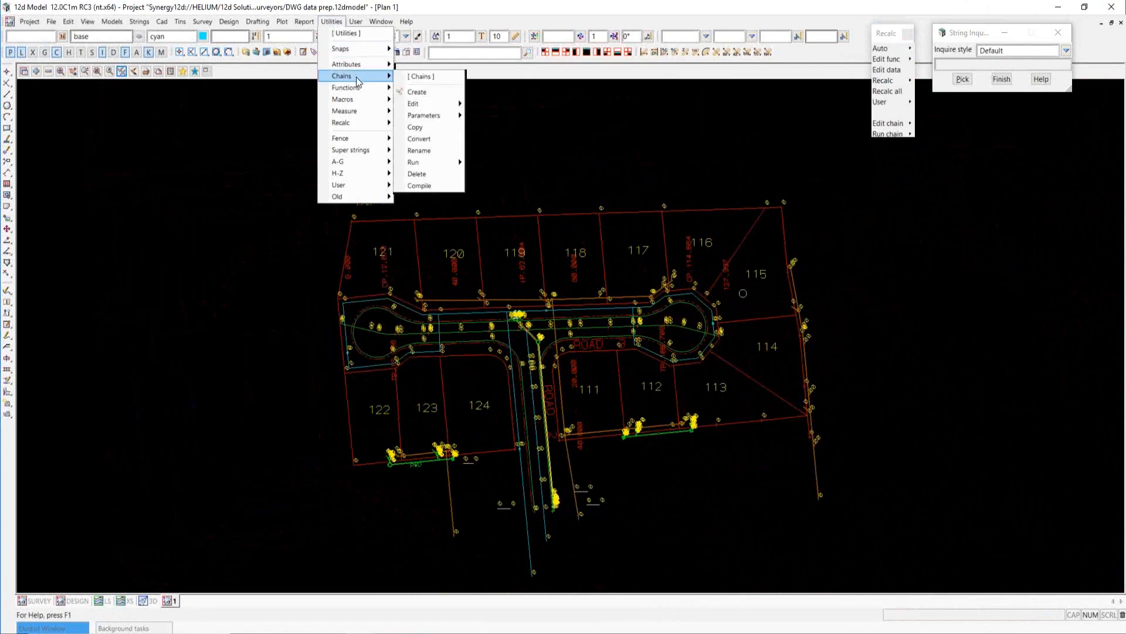
{"action": "left_click", "coordinate": [427, 94]}
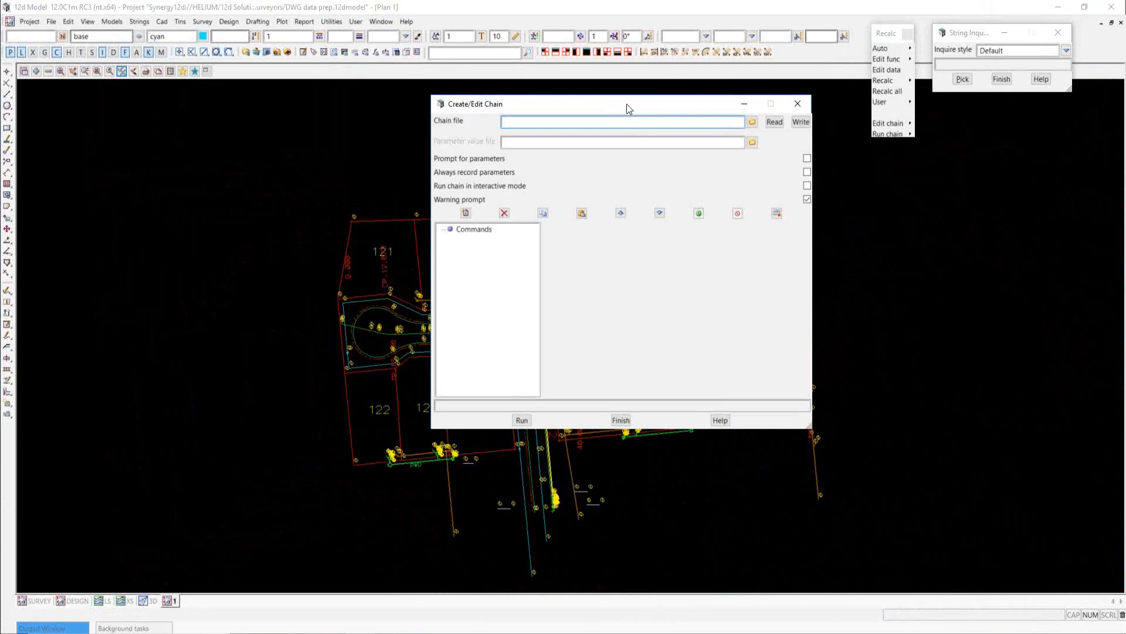
{"action": "left_click_drag", "start_coordinate": [626, 104], "coordinate": [883, 165]}
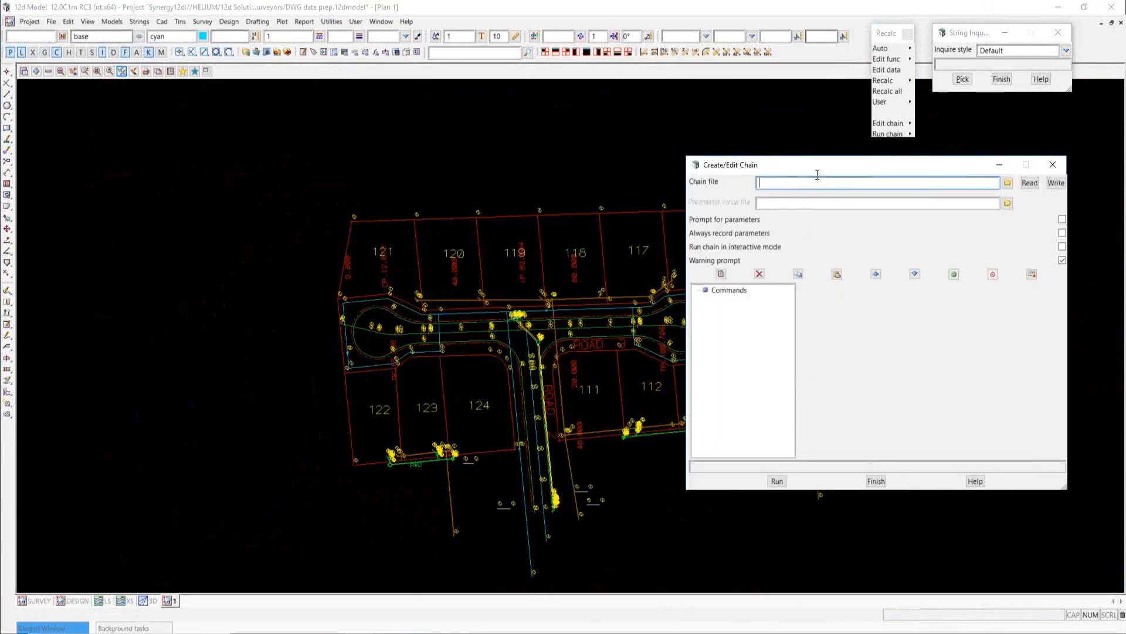
{"action": "type", "text": "DWG fix"}
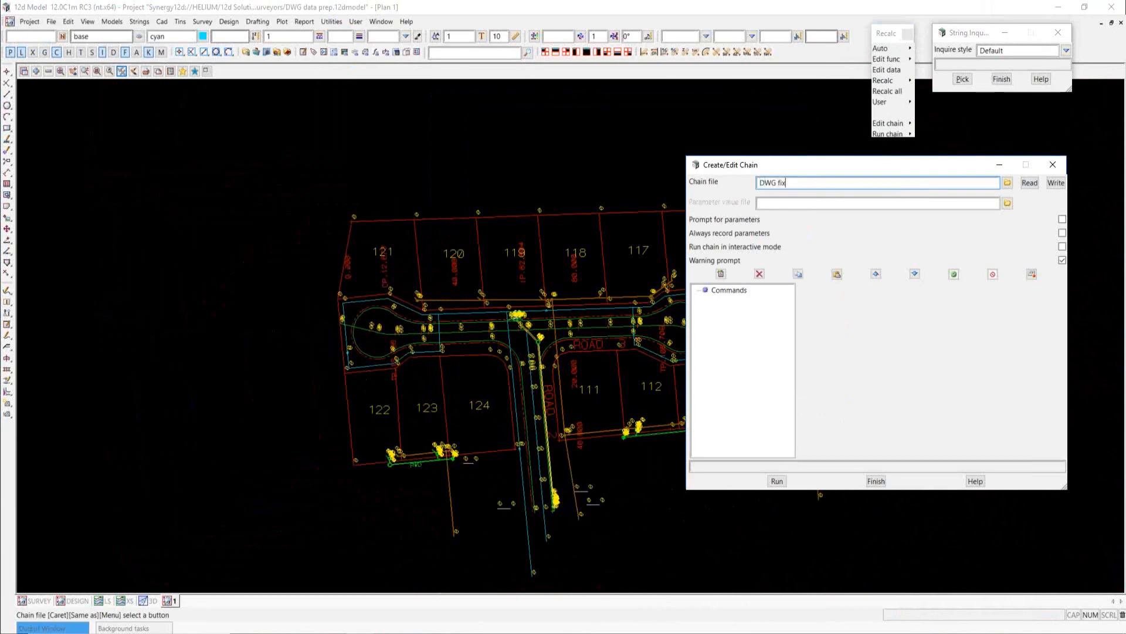
{"action": "type", "text": "up"}
{"action": "left_click", "coordinate": [721, 274]}
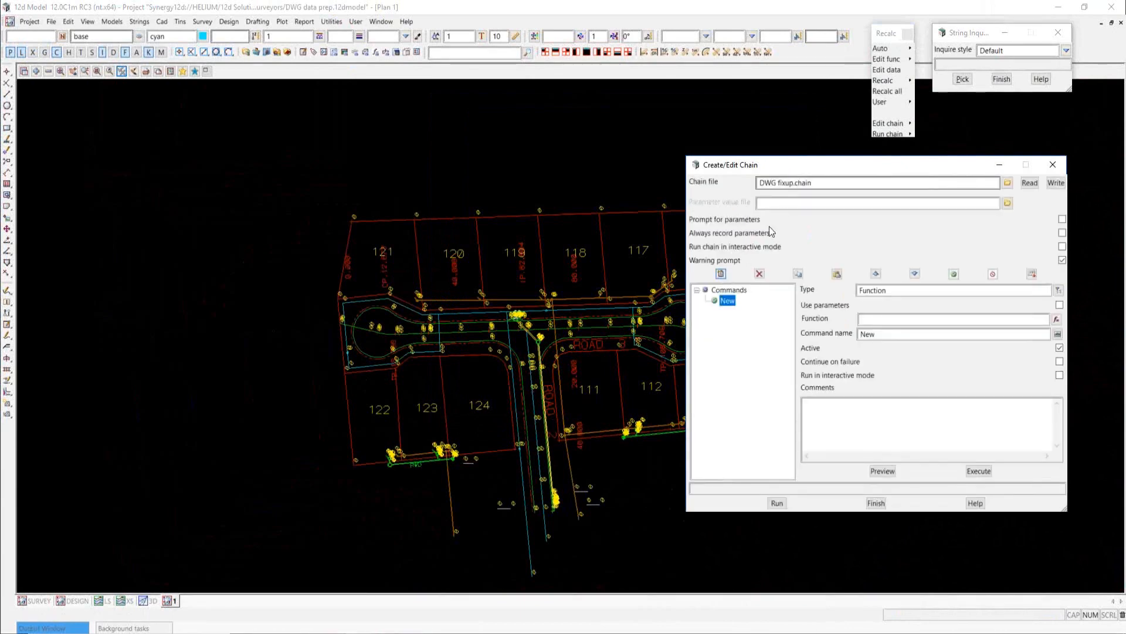
{"action": "left_click_drag", "start_coordinate": [808, 170], "coordinate": [151, 115]}
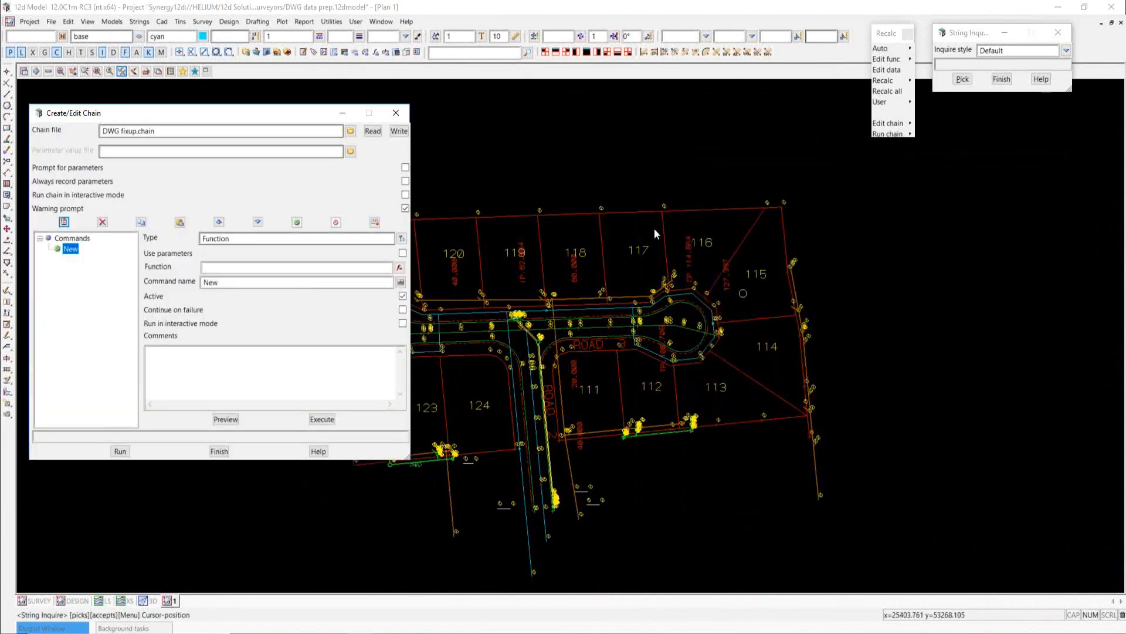
Open the null heights utility for a single height value and choose view 1 as the data to null
{"action": "left_click", "coordinate": [332, 22]}
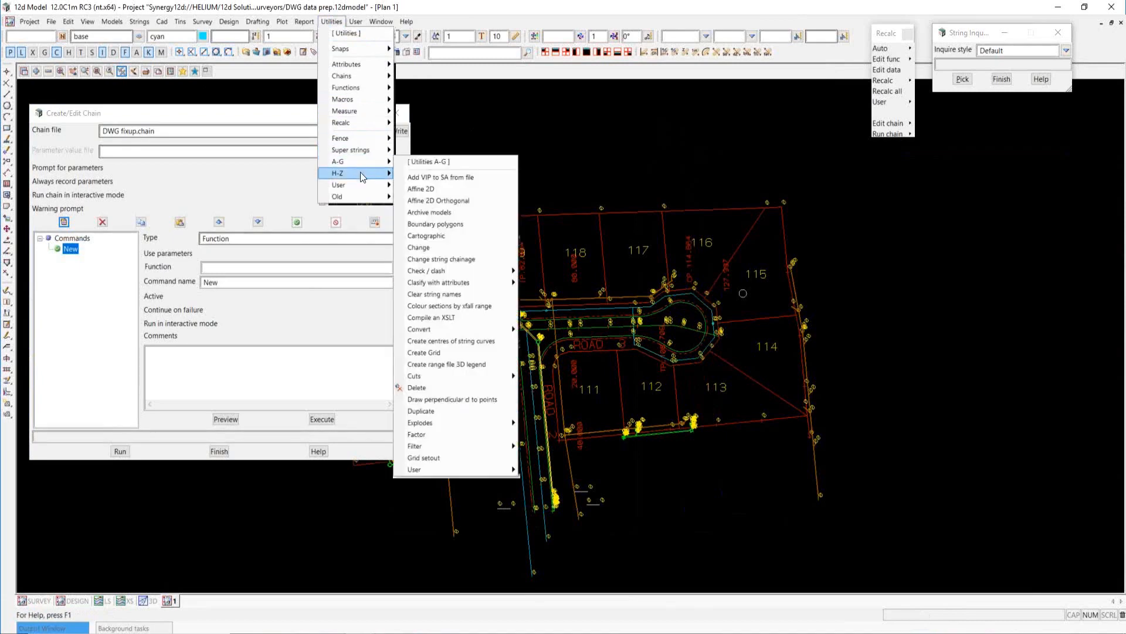
{"action": "mouse_move", "coordinate": [362, 175]}
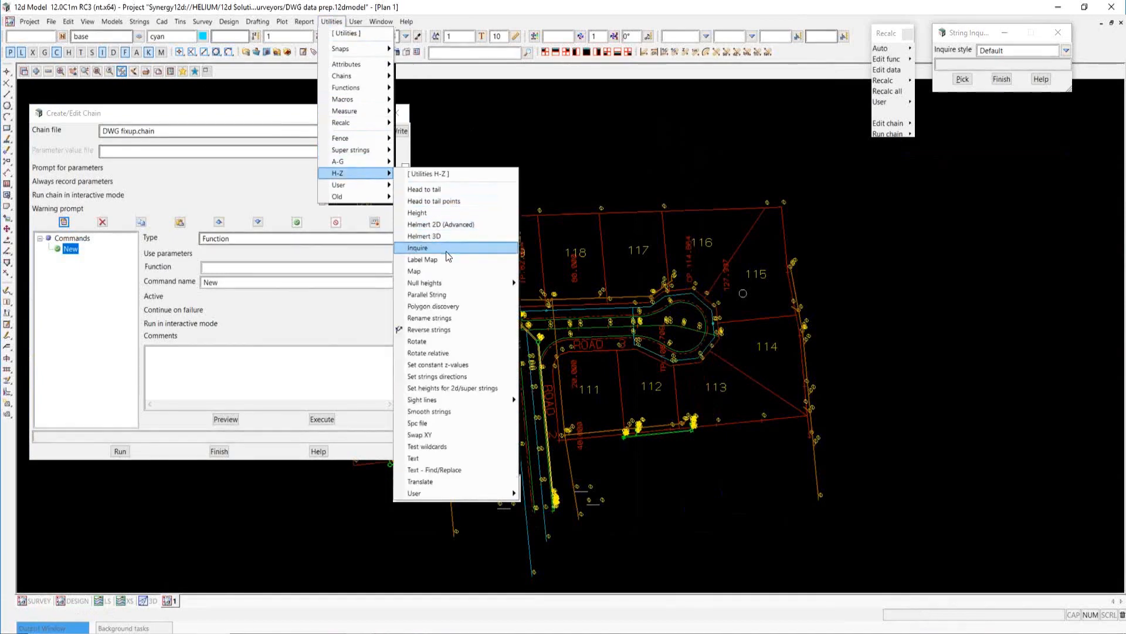
{"action": "mouse_move", "coordinate": [444, 284]}
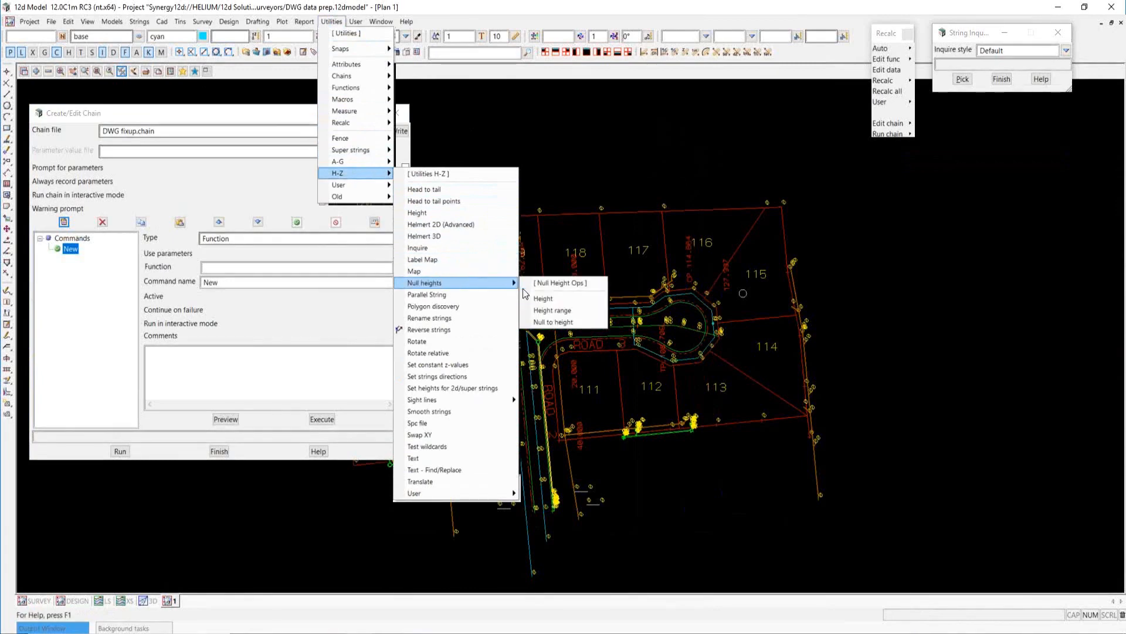
{"action": "left_click", "coordinate": [544, 298]}
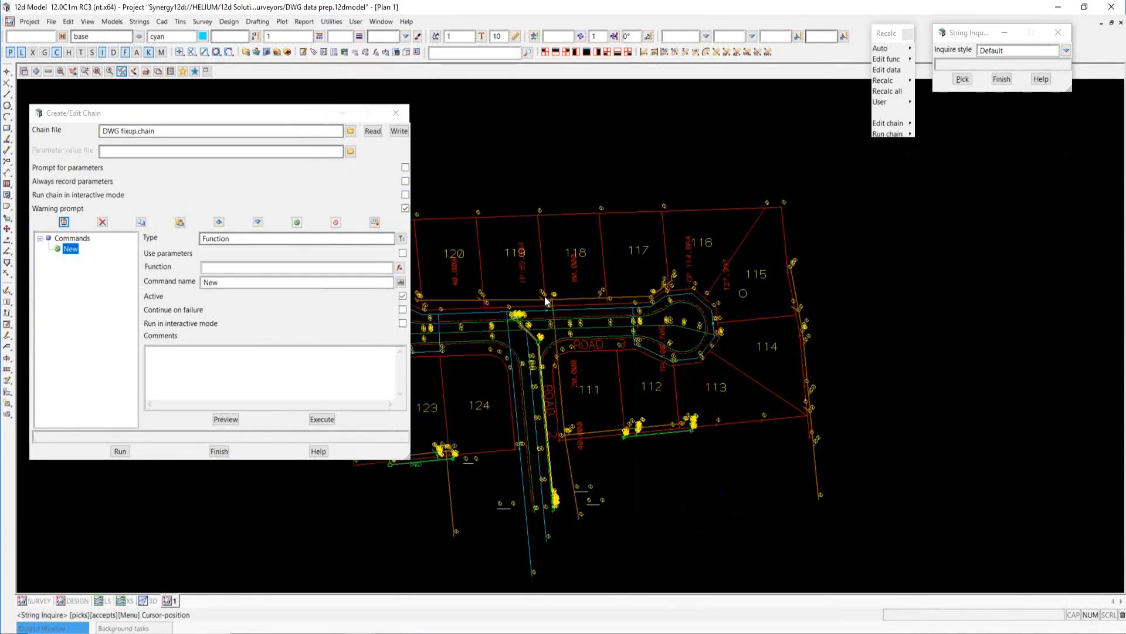
{"action": "left_click_drag", "start_coordinate": [668, 297], "coordinate": [953, 183]}
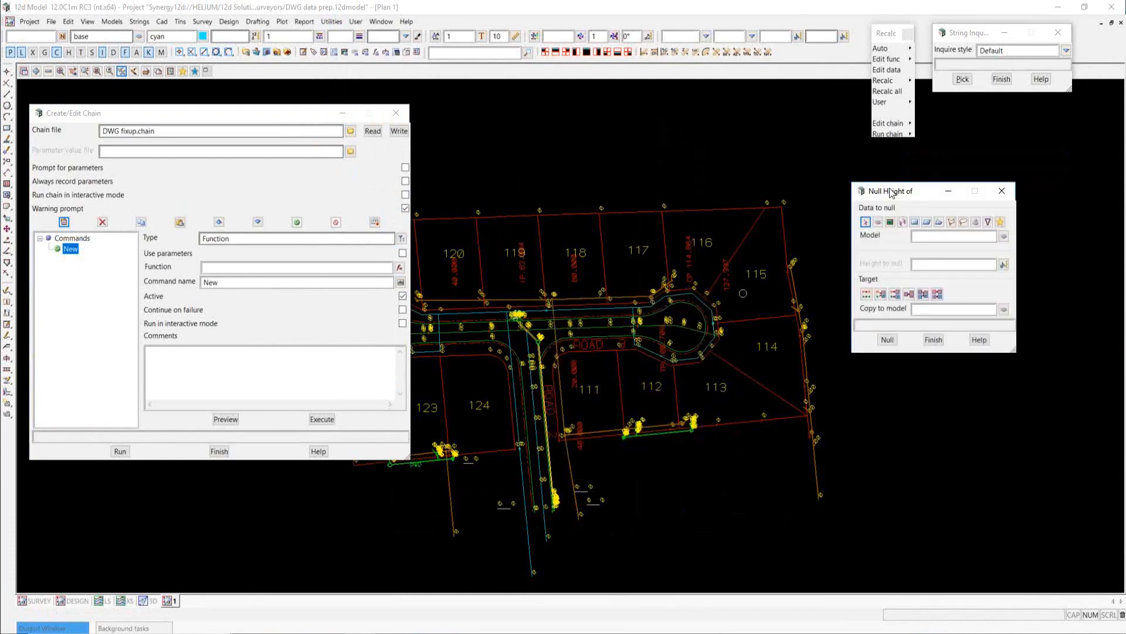
{"action": "left_click", "coordinate": [891, 224]}
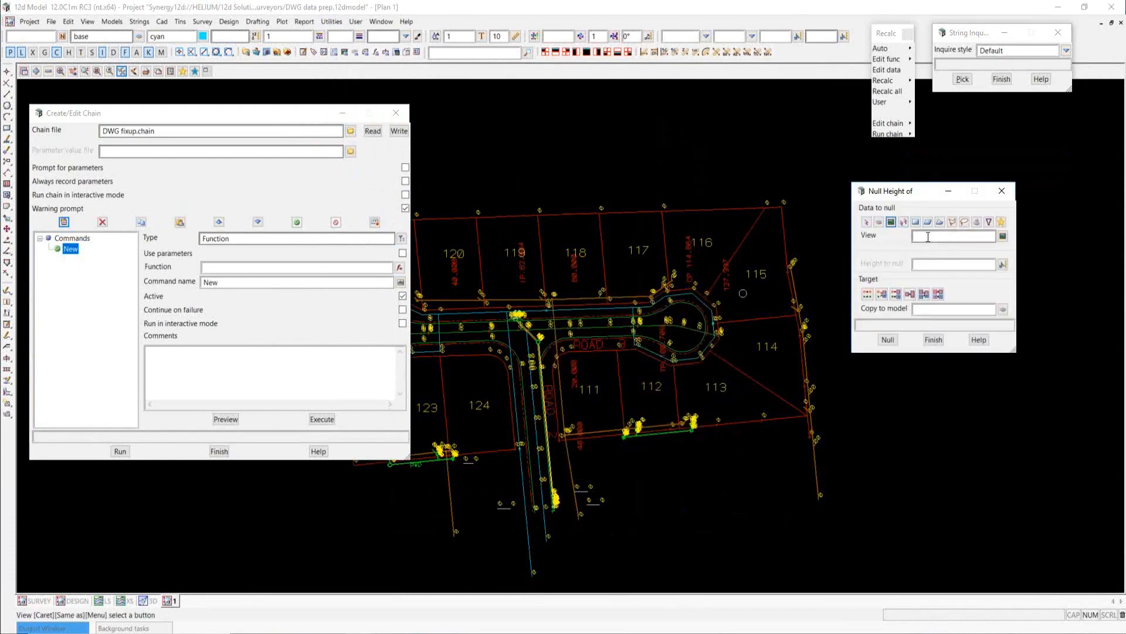
{"action": "middle_click", "coordinate": [927, 238]}
{"action": "middle_click", "coordinate": [928, 237]}
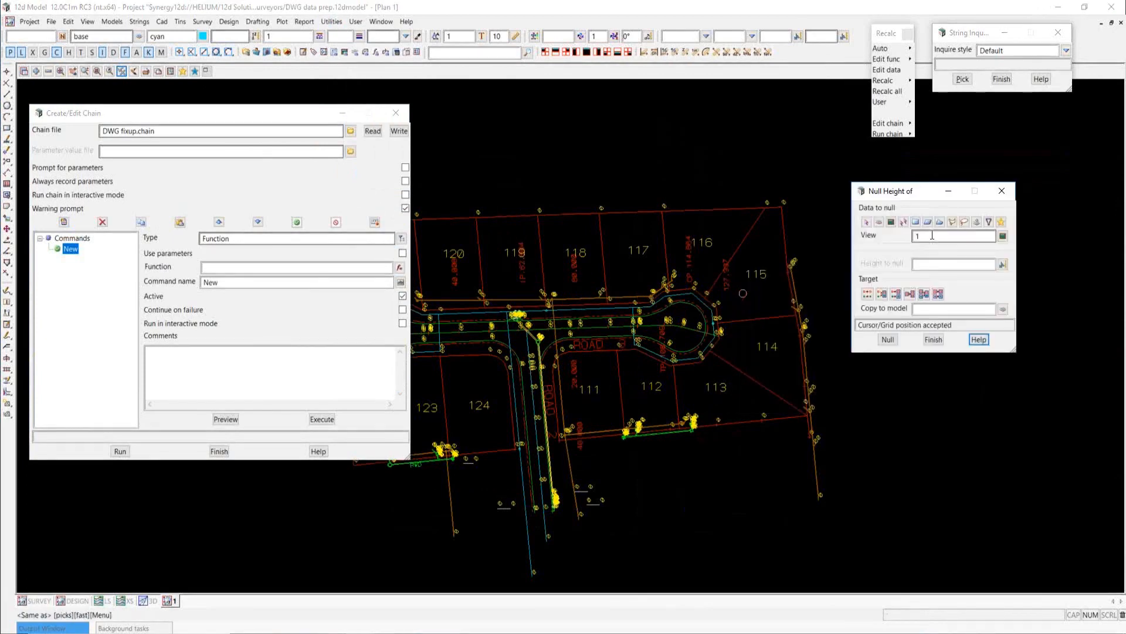
{"action": "middle_click", "coordinate": [932, 235]}
{"action": "left_click", "coordinate": [1002, 235]}
{"action": "left_click", "coordinate": [1019, 321]}
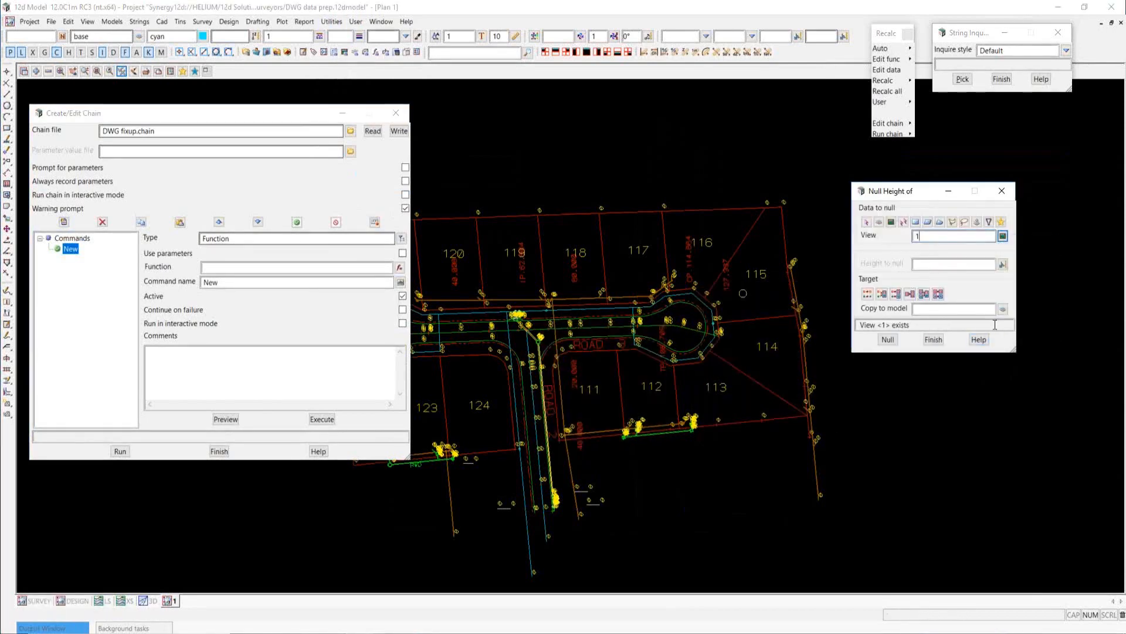
Set the height to null to 0 and make the target replace the existing data
{"action": "left_click", "coordinate": [925, 263]}
{"action": "type", "text": "0"}
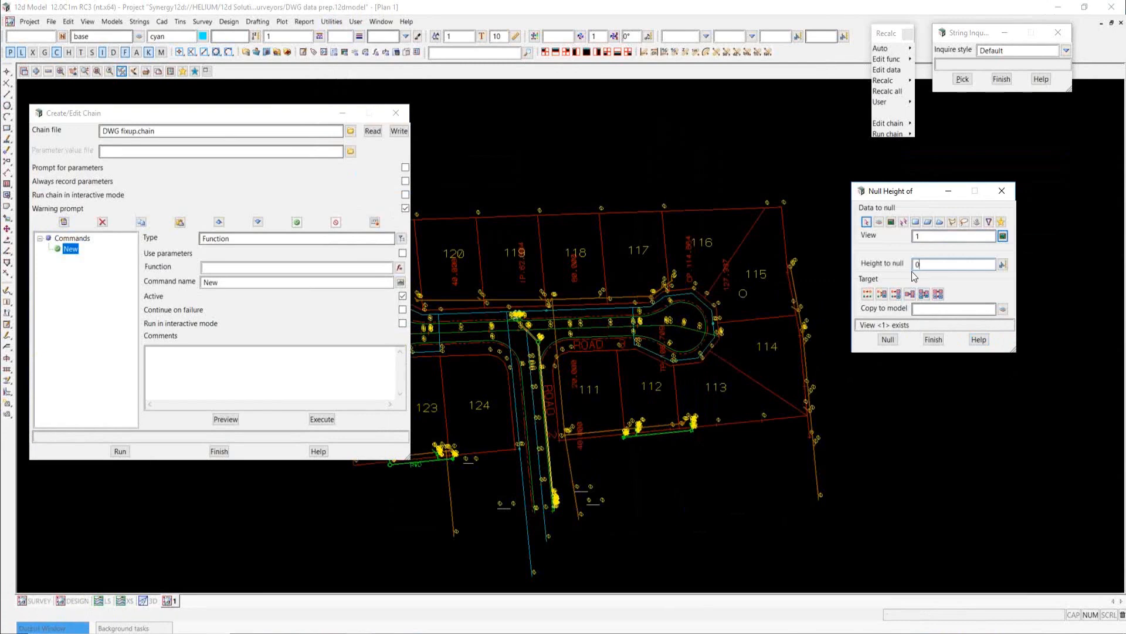
{"action": "left_click", "coordinate": [867, 295]}
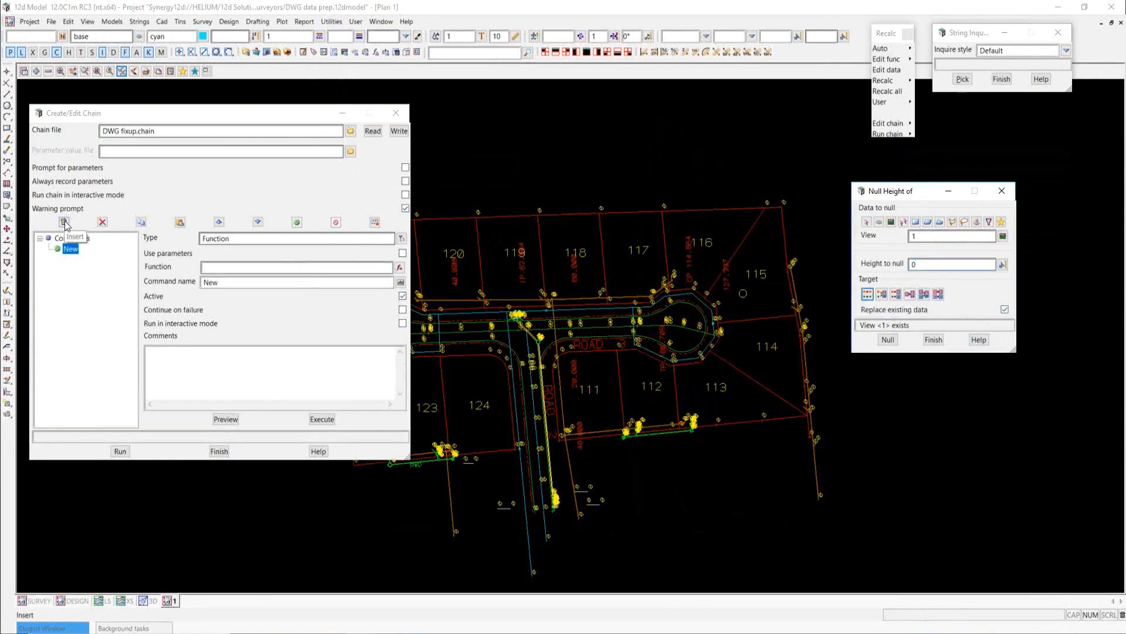
Change the new chain command's type to Option - Manual and capture the data of the Null Height of panel
{"action": "left_click", "coordinate": [401, 239]}
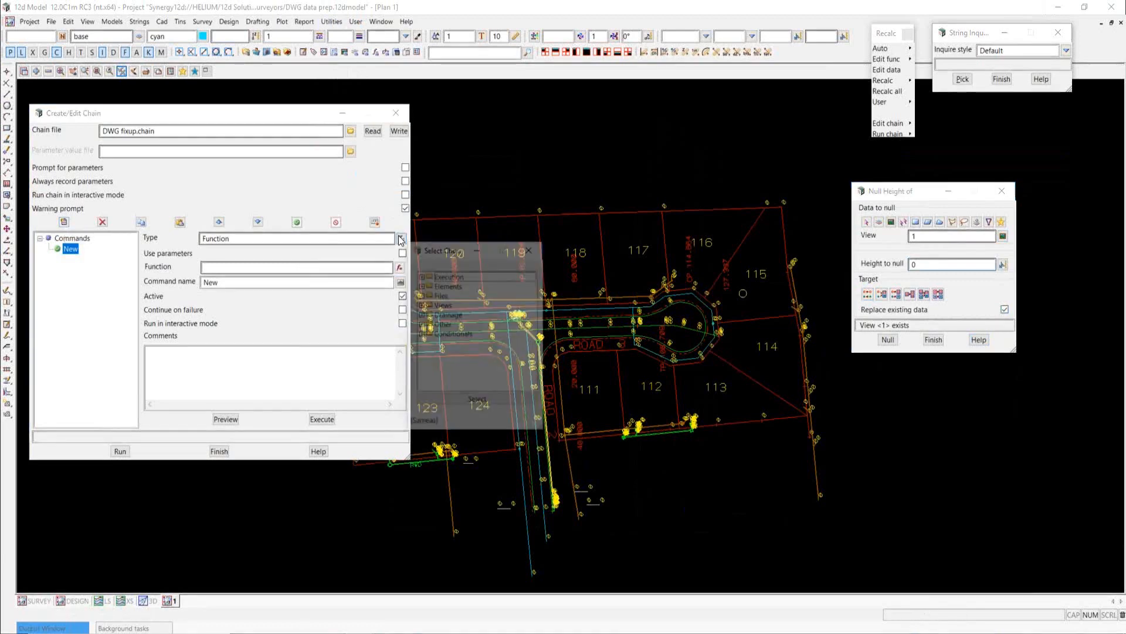
{"action": "left_click", "coordinate": [420, 275]}
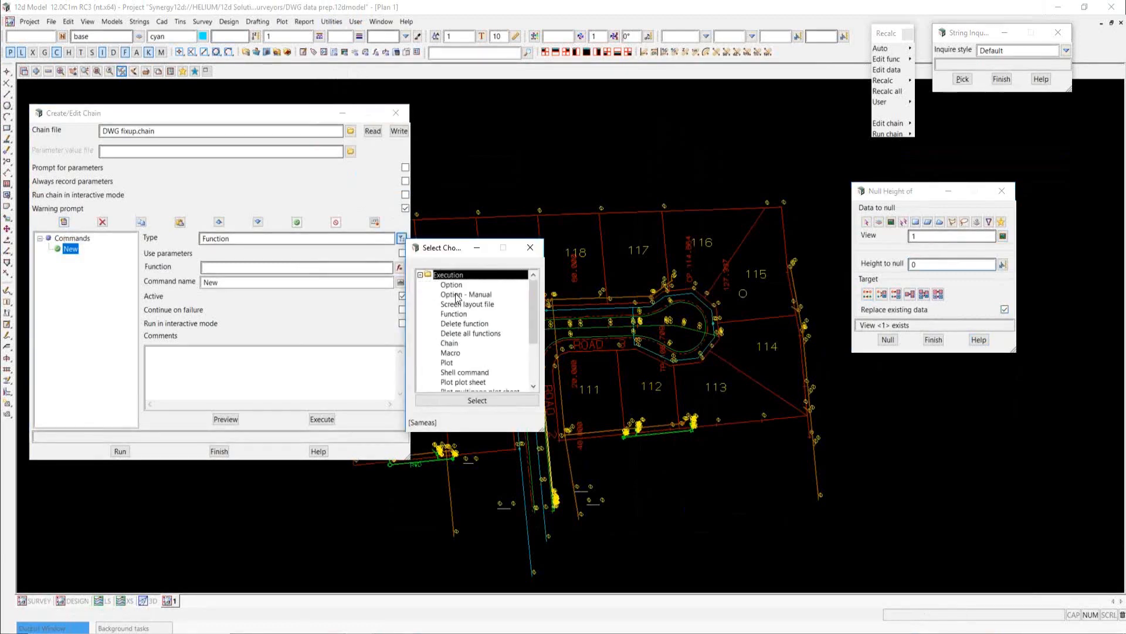
{"action": "left_click", "coordinate": [457, 295]}
{"action": "double_click", "coordinate": [456, 295]}
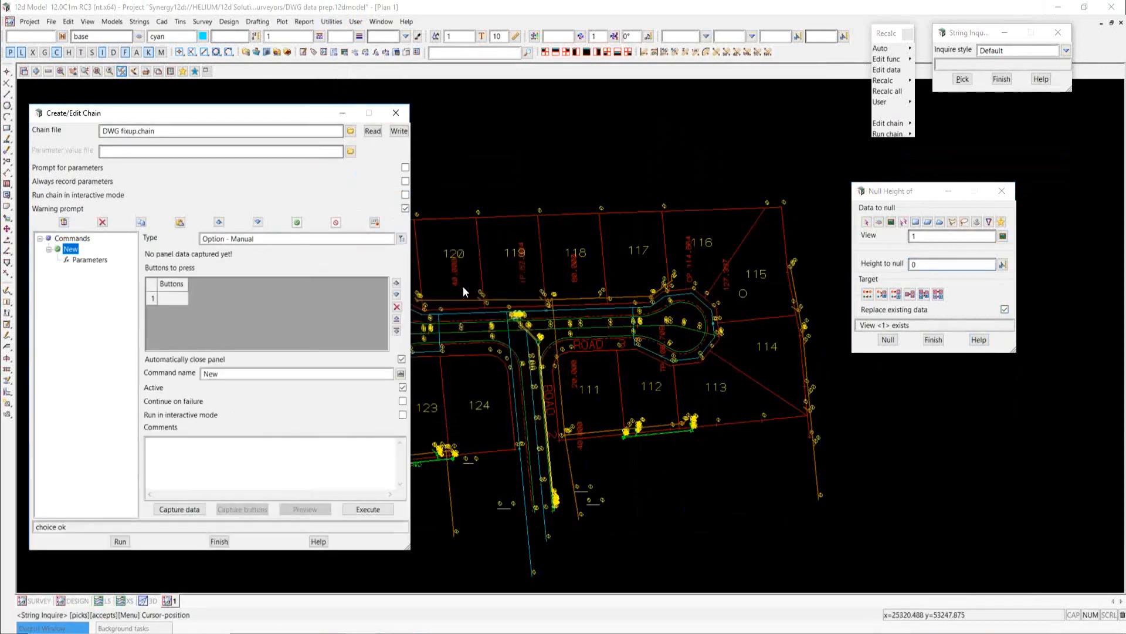
{"action": "left_click", "coordinate": [182, 509]}
{"action": "left_click", "coordinate": [881, 251]}
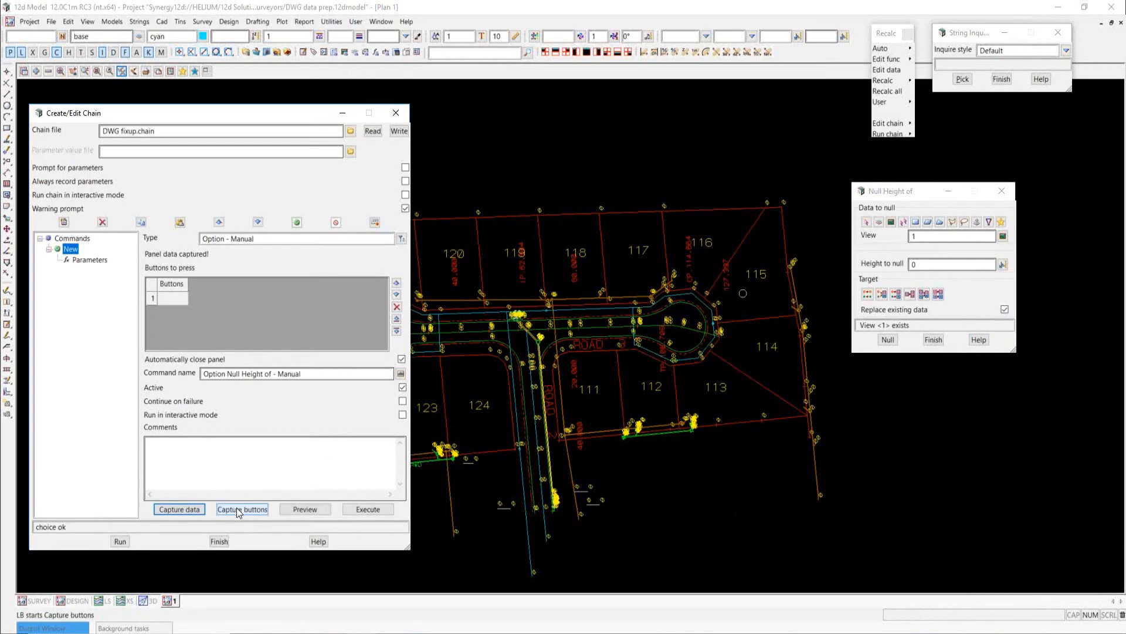
Capture Null as the command's button action, close the Null Height of panel, and write the DWG fixup chain
{"action": "left_click", "coordinate": [240, 509]}
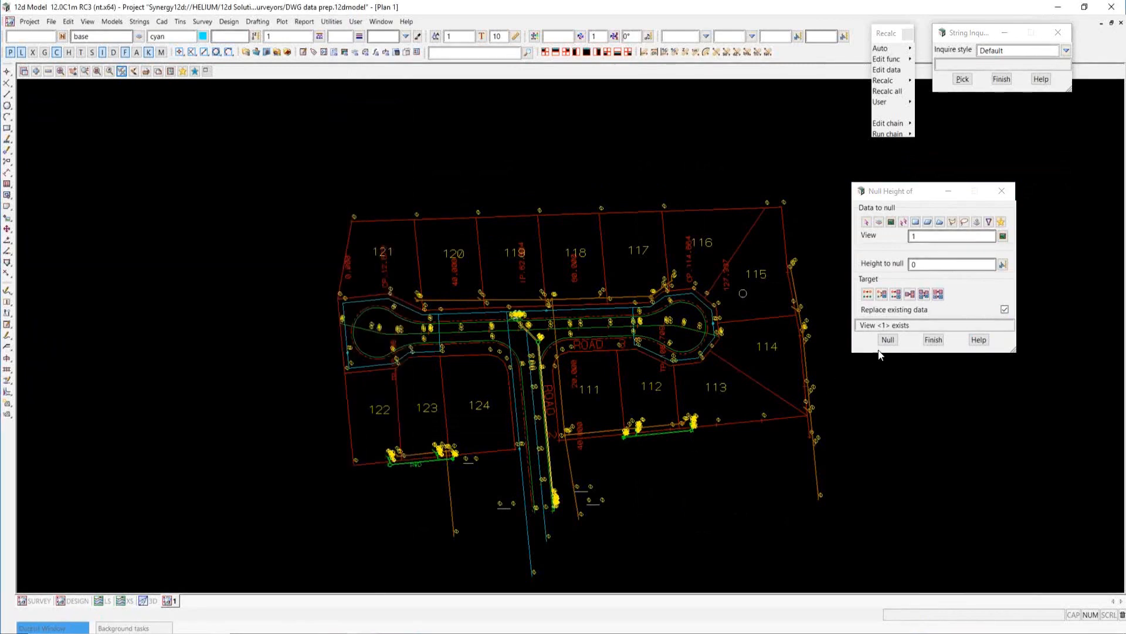
{"action": "left_click", "coordinate": [888, 340]}
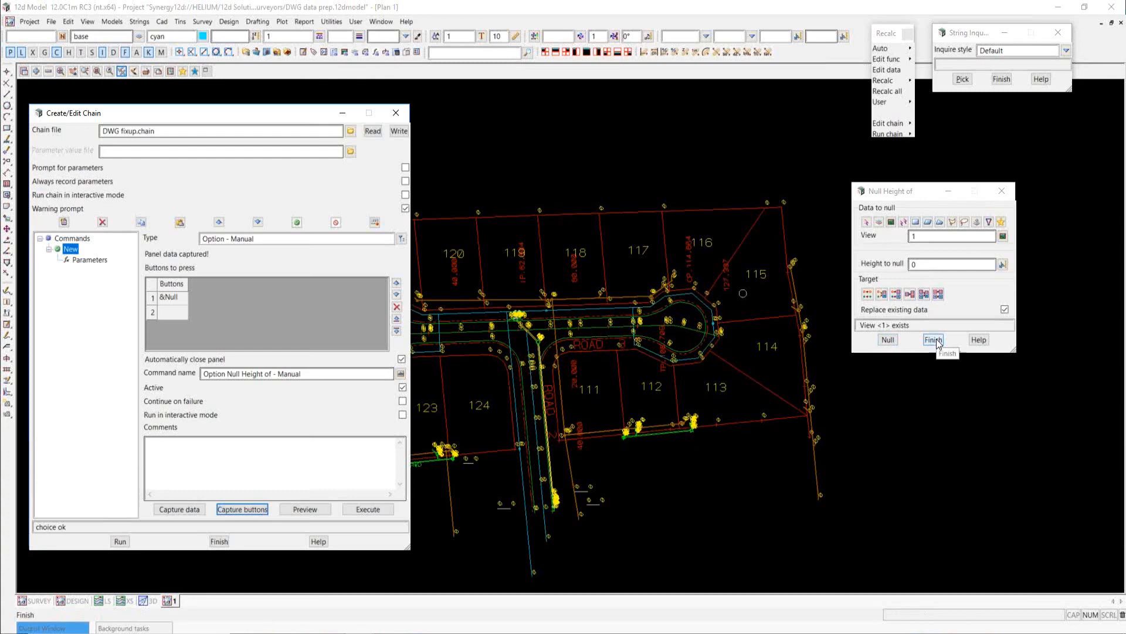
{"action": "left_click", "coordinate": [934, 340]}
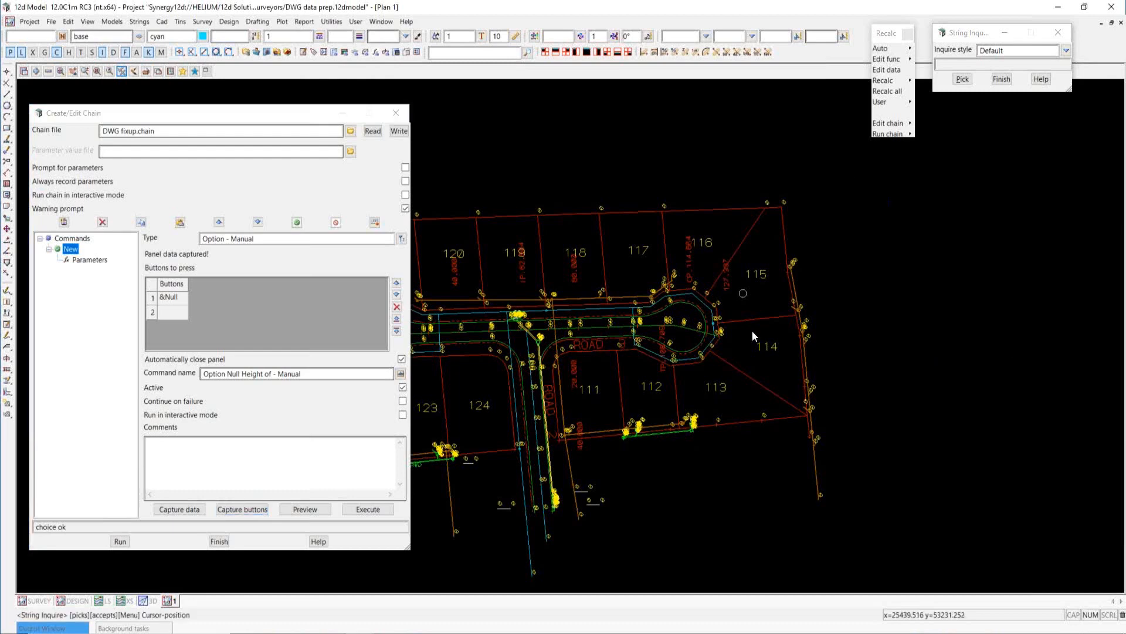
{"action": "left_click", "coordinate": [405, 132]}
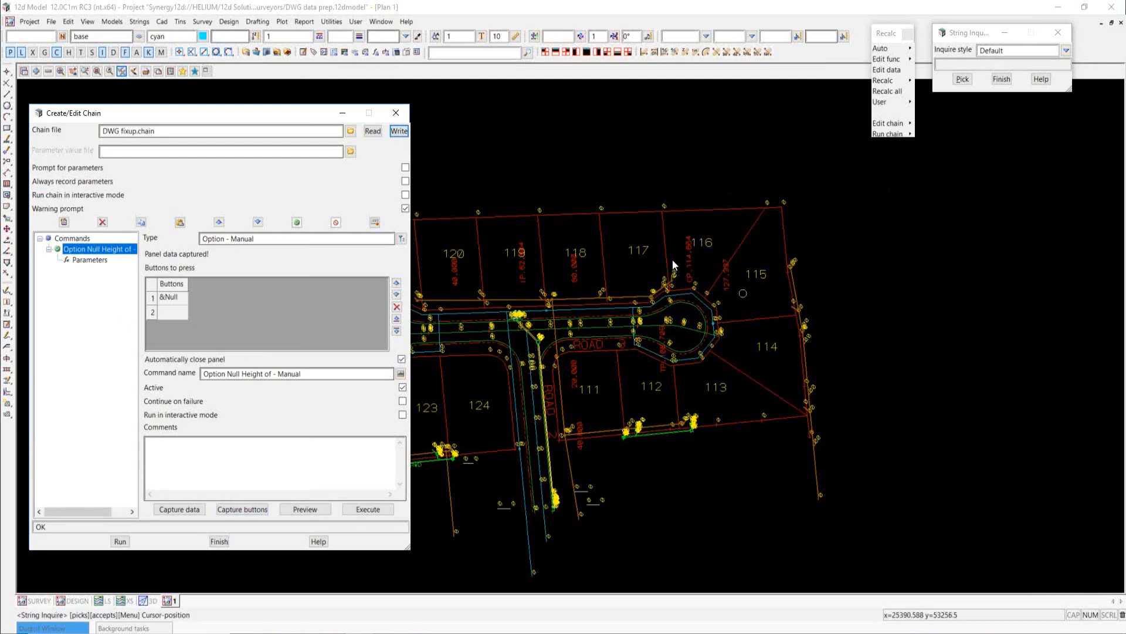
Inquire on the kerb lip string at the western cul-de-sac to examine where its segments break
{"action": "scroll", "coordinate": [910, 273], "scroll_direction": "down", "scroll_amount": 1}
{"action": "scroll", "coordinate": [604, 305], "scroll_direction": "up", "scroll_amount": 3}
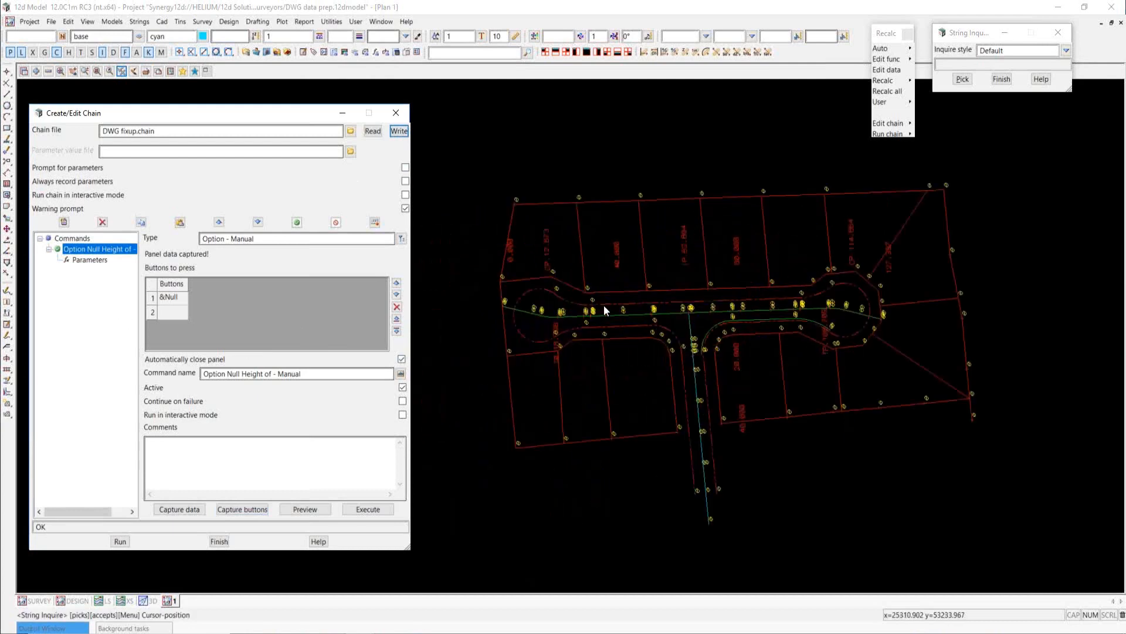
{"action": "scroll", "coordinate": [698, 298], "scroll_direction": "up", "scroll_amount": 1}
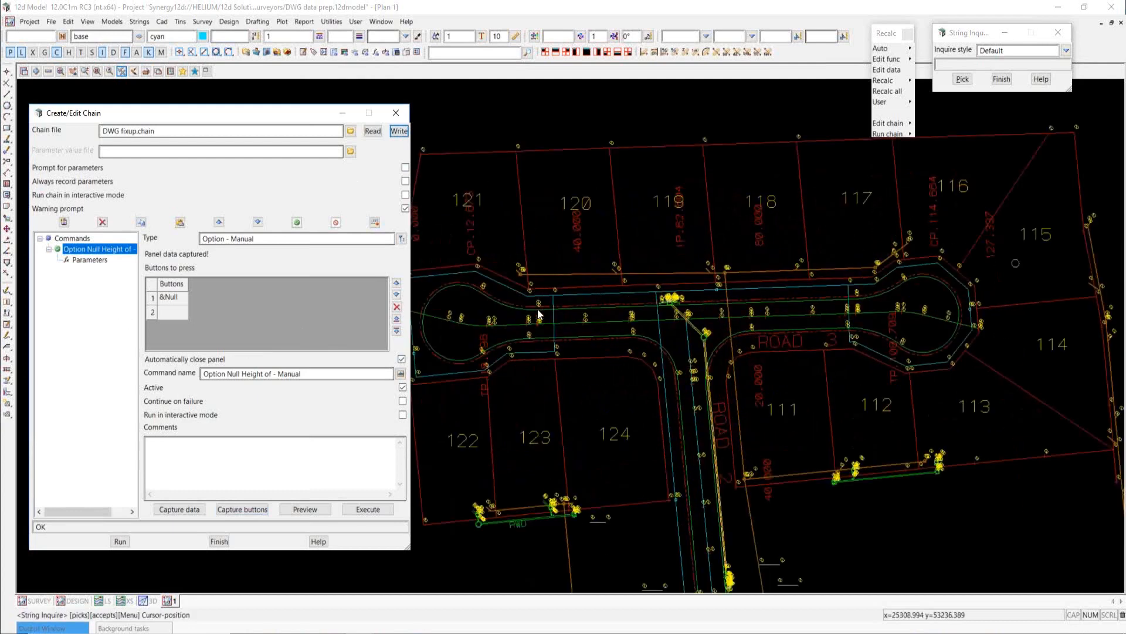
{"action": "scroll", "coordinate": [515, 309], "scroll_direction": "up", "scroll_amount": 4}
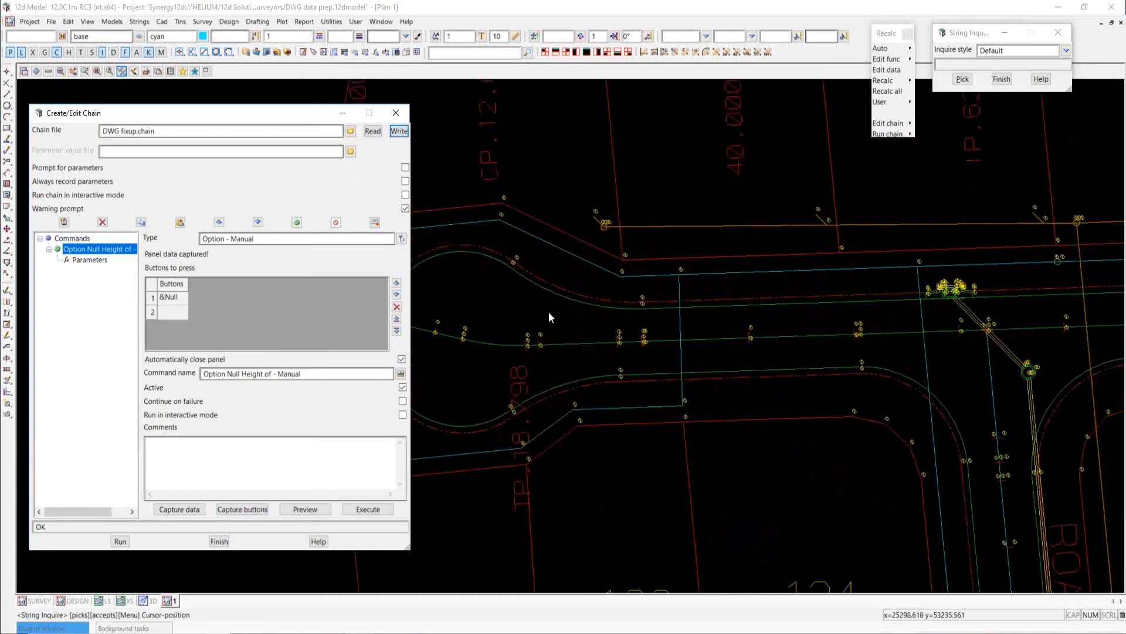
{"action": "left_click", "coordinate": [649, 308]}
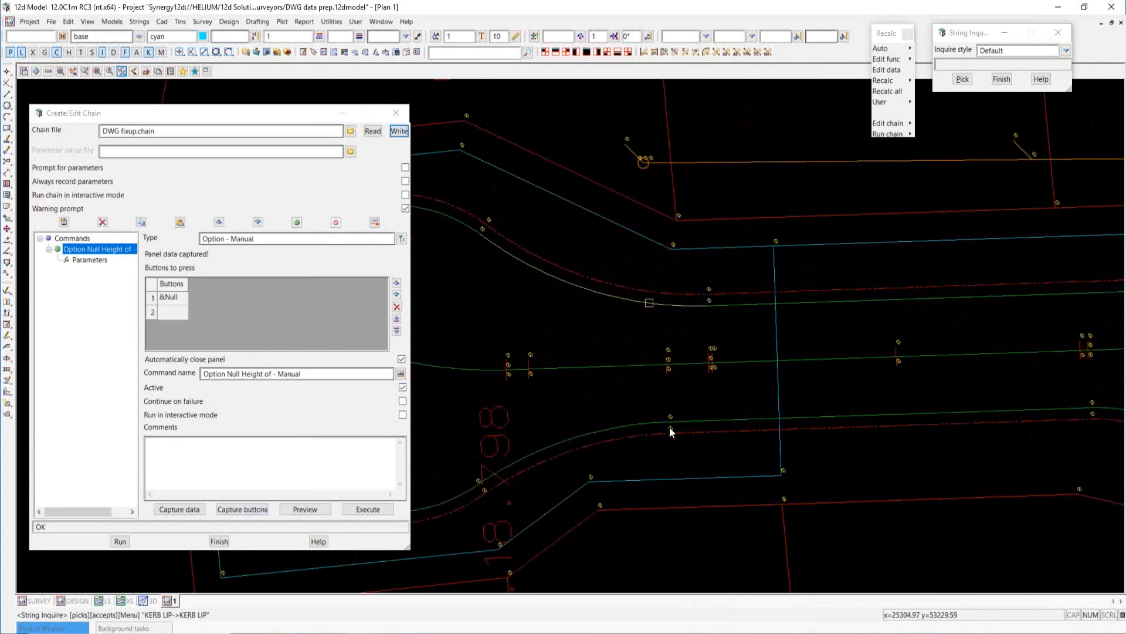
{"action": "scroll", "coordinate": [543, 357], "scroll_direction": "down", "scroll_amount": 2}
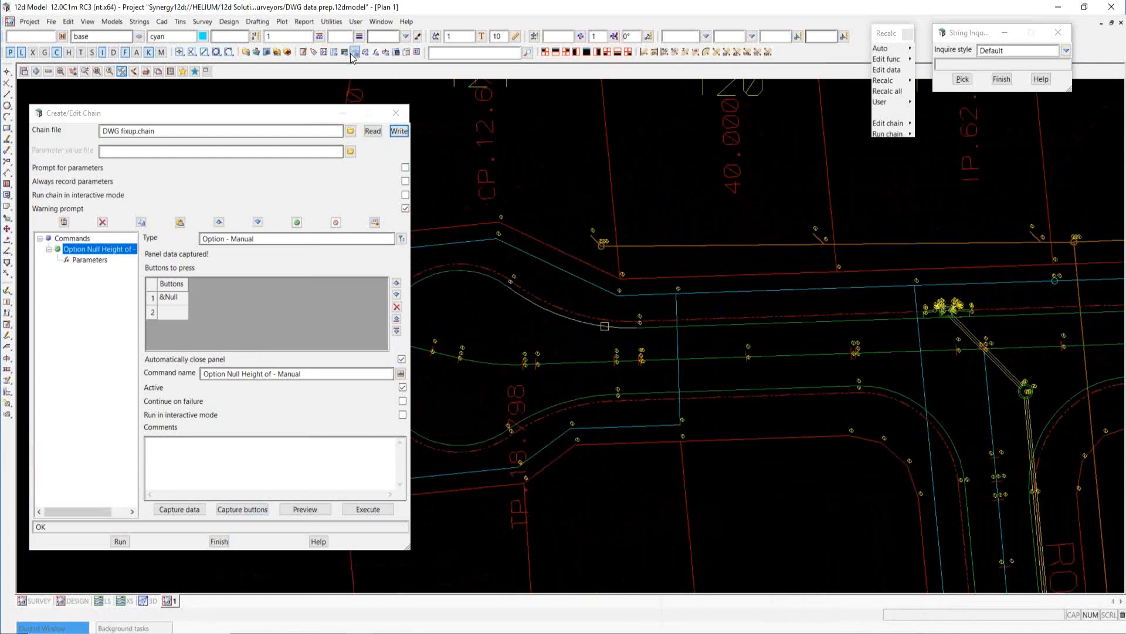
Open the Head to Tail Strings utility and choose view 1 as the data to head to tail
{"action": "left_click", "coordinate": [332, 21]}
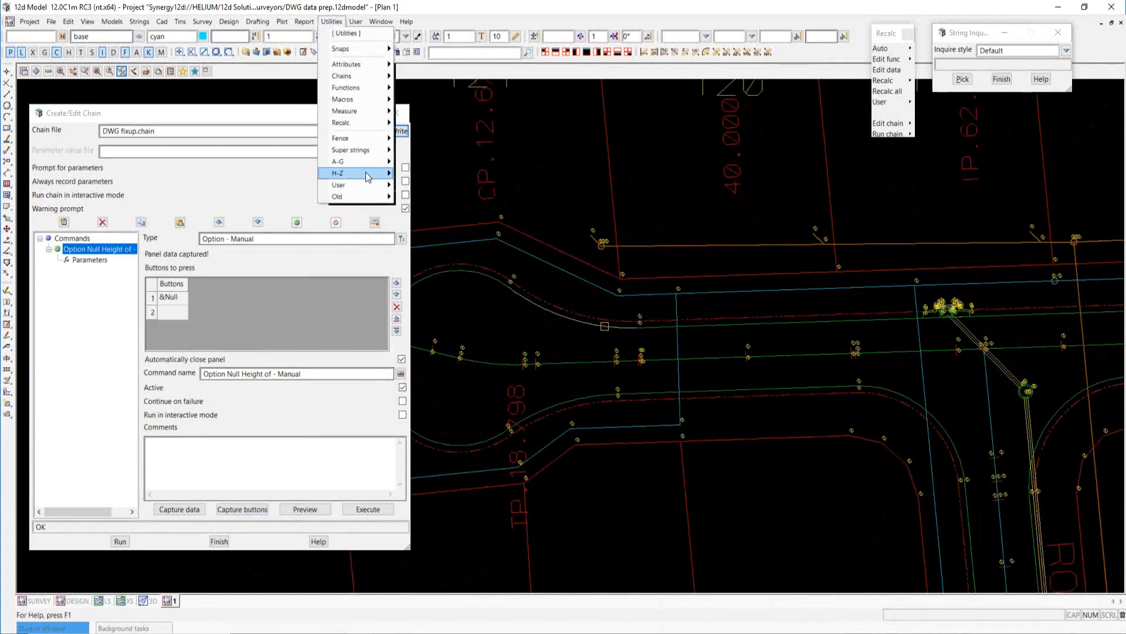
{"action": "mouse_move", "coordinate": [365, 171]}
{"action": "left_click", "coordinate": [469, 185]}
{"action": "left_click_drag", "start_coordinate": [503, 202], "coordinate": [923, 201]}
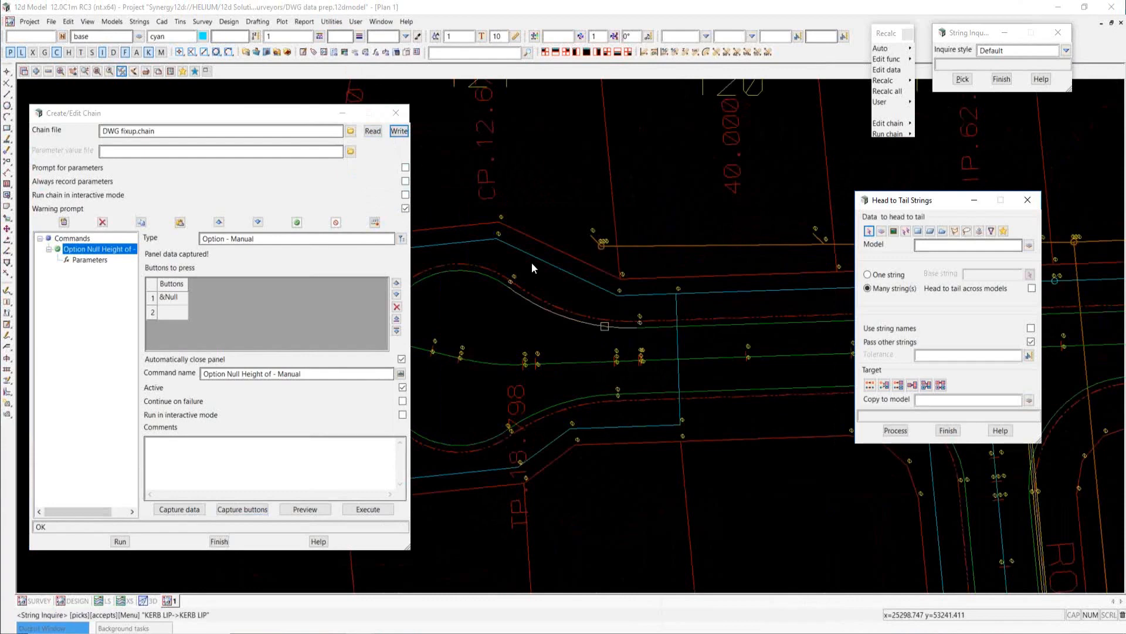
{"action": "scroll", "coordinate": [532, 262], "scroll_direction": "down", "scroll_amount": 1}
{"action": "scroll", "coordinate": [520, 252], "scroll_direction": "down", "scroll_amount": 2}
{"action": "left_click", "coordinate": [894, 231]}
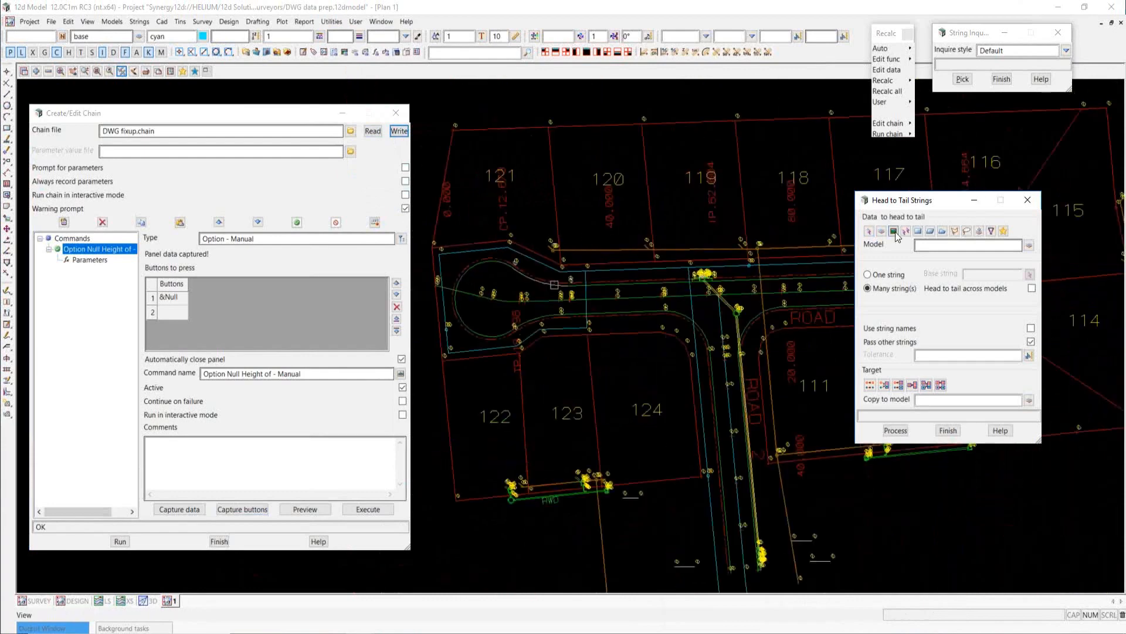
{"action": "middle_click", "coordinate": [995, 246]}
{"action": "middle_click", "coordinate": [996, 246]}
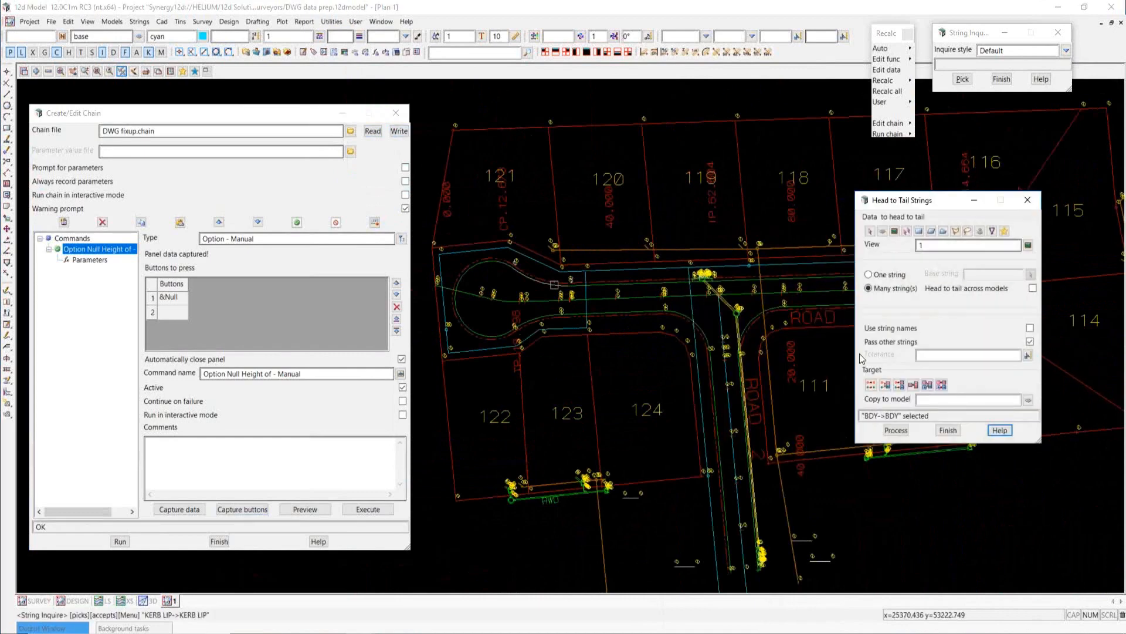
Set the head to tail tolerance to 0.001 and make the target replace the existing data
{"action": "left_click", "coordinate": [938, 355]}
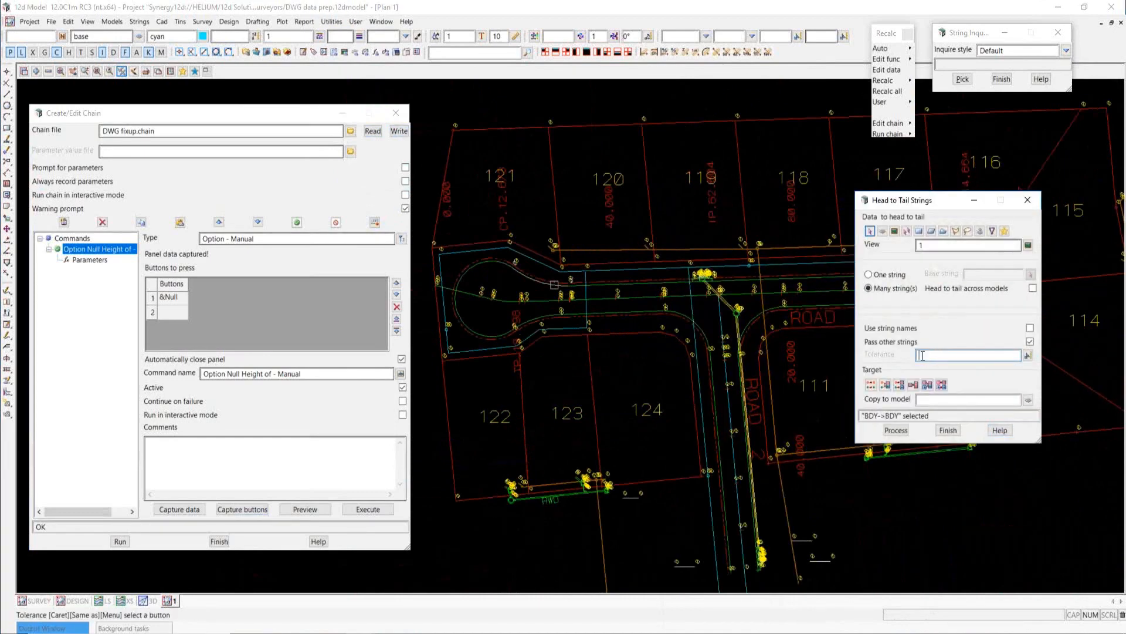
{"action": "type", "text": "0.001"}
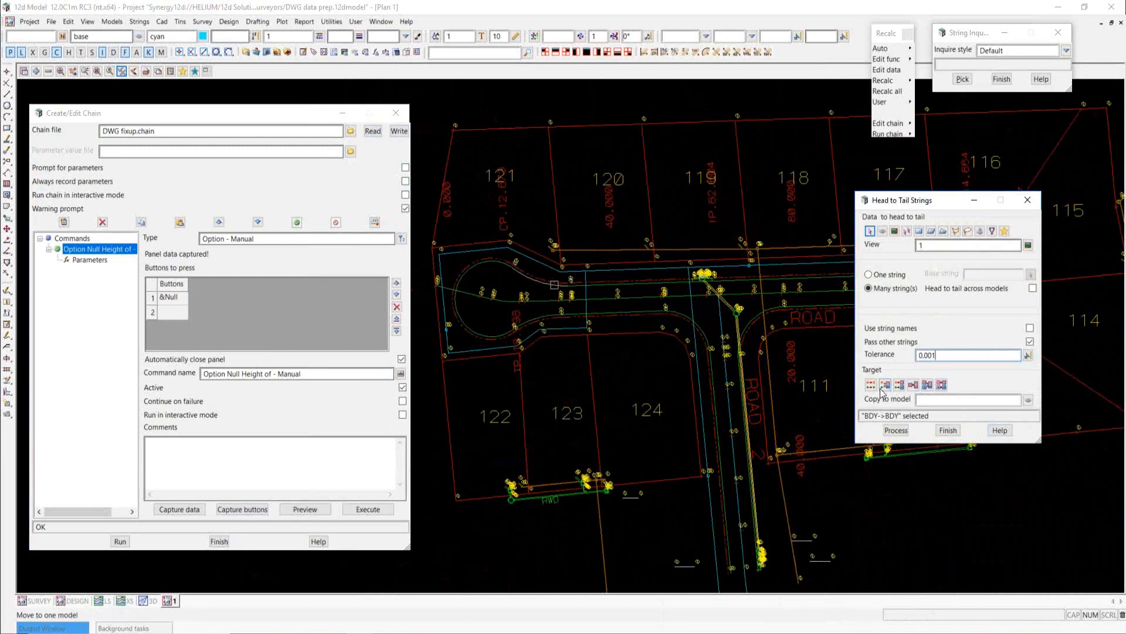
{"action": "left_click", "coordinate": [871, 386]}
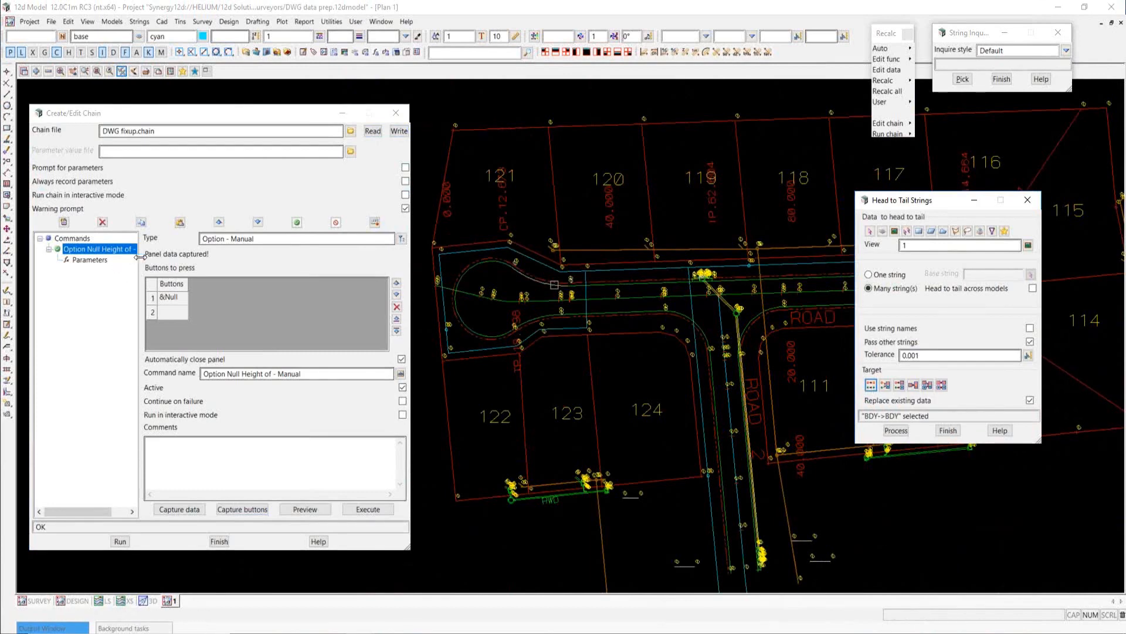
Duplicate the Null Height of command in the chain and remove the recorded Null button from the copy
{"action": "left_click_drag", "start_coordinate": [140, 257], "coordinate": [182, 257]}
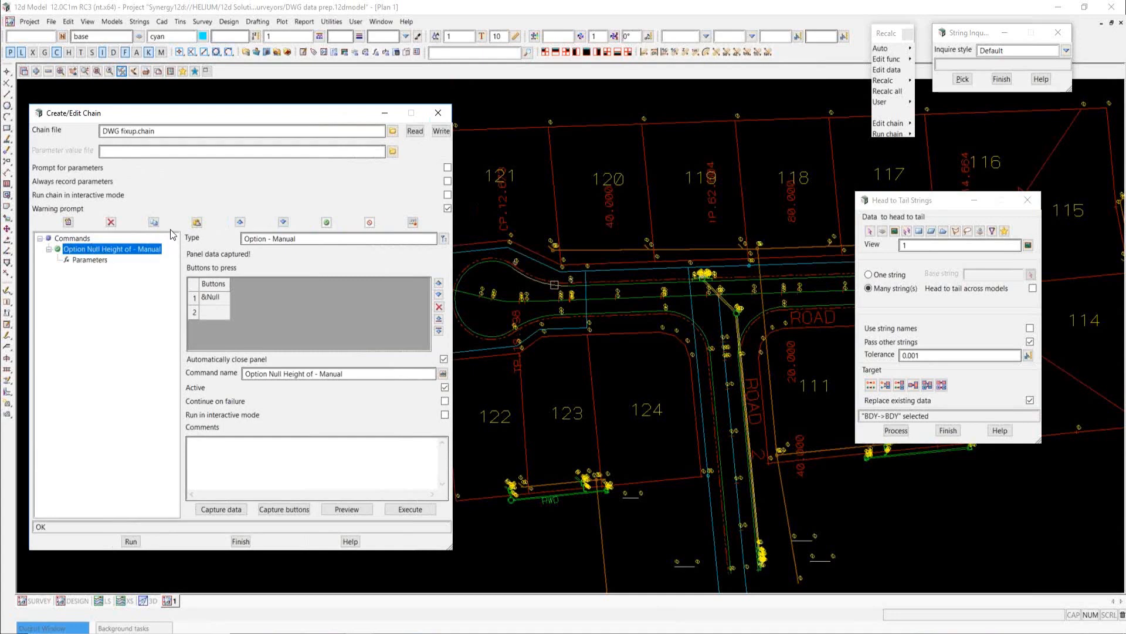
{"action": "left_click", "coordinate": [154, 222]}
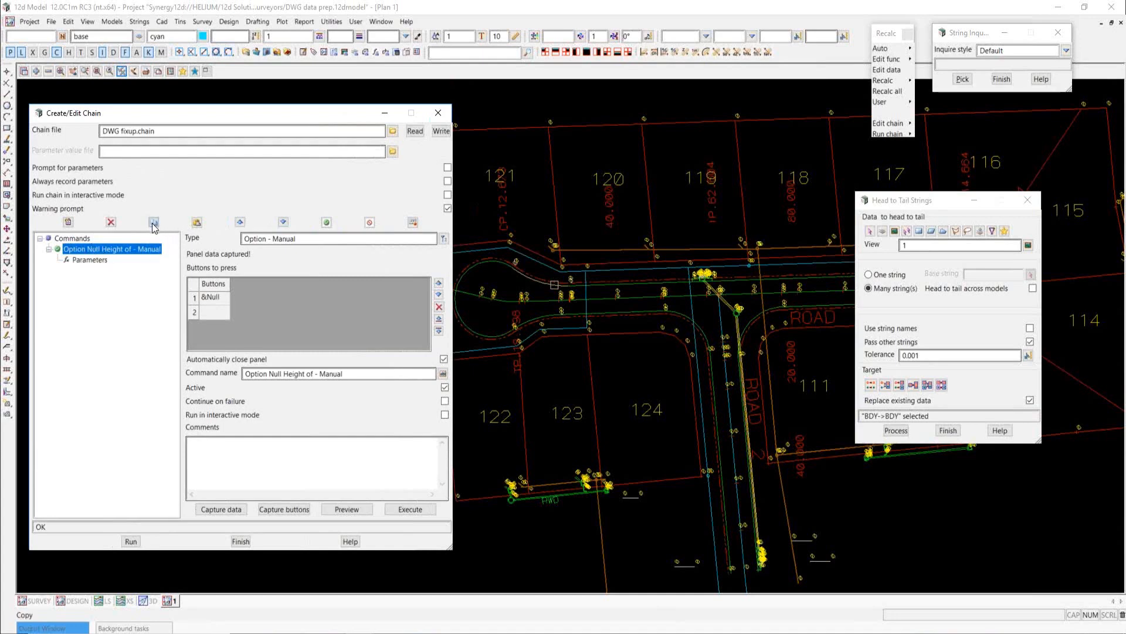
{"action": "left_click", "coordinate": [196, 223]}
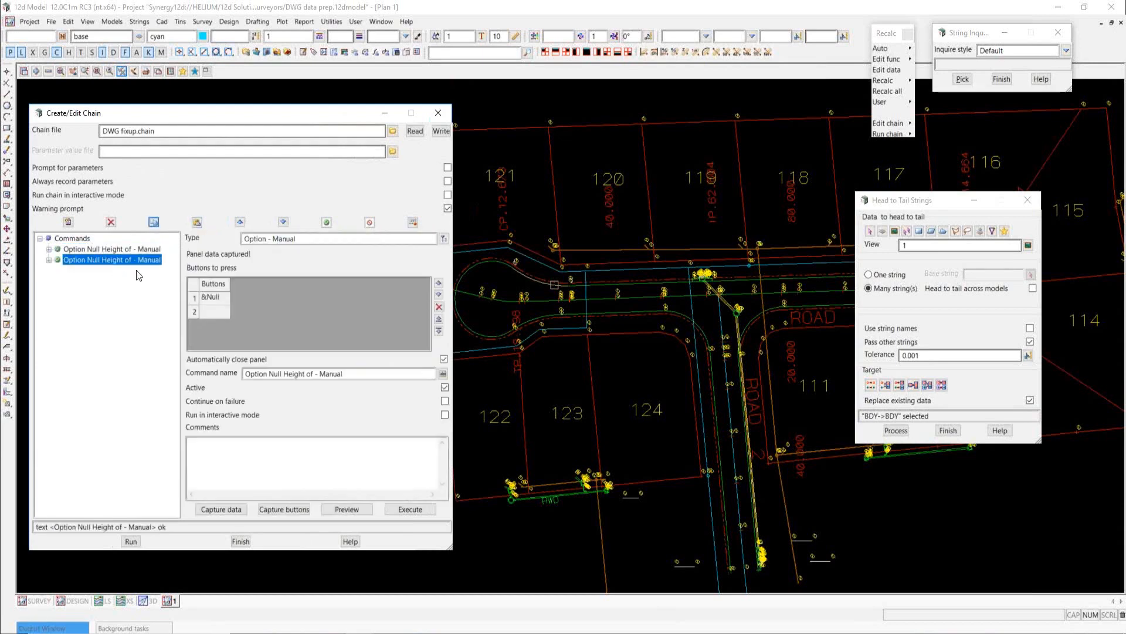
{"action": "left_click", "coordinate": [210, 298]}
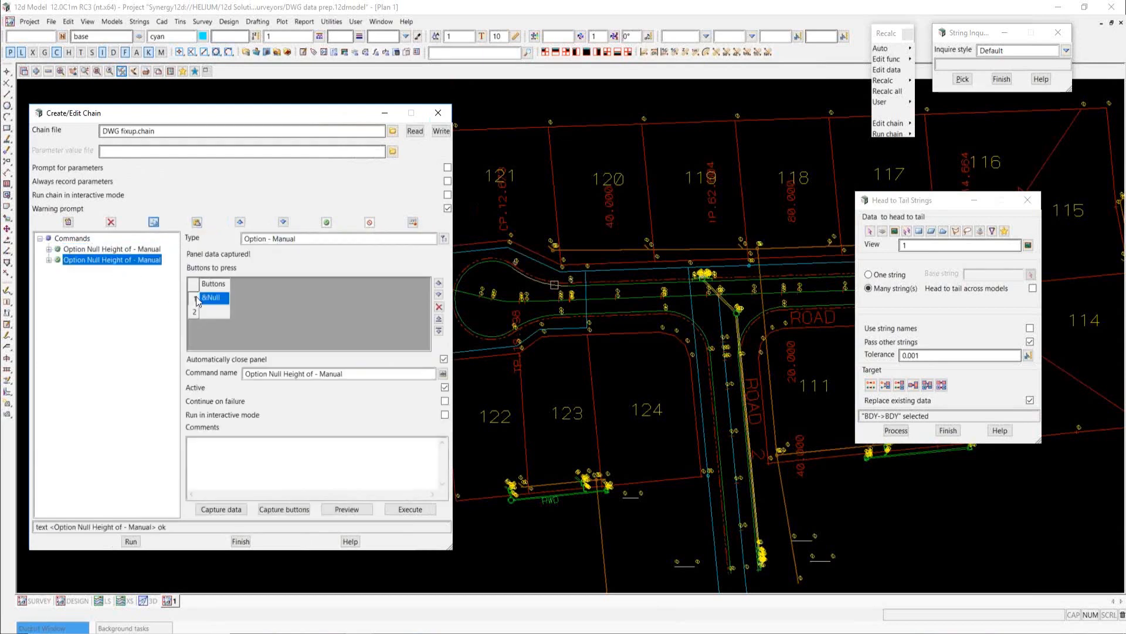
{"action": "left_click", "coordinate": [440, 308]}
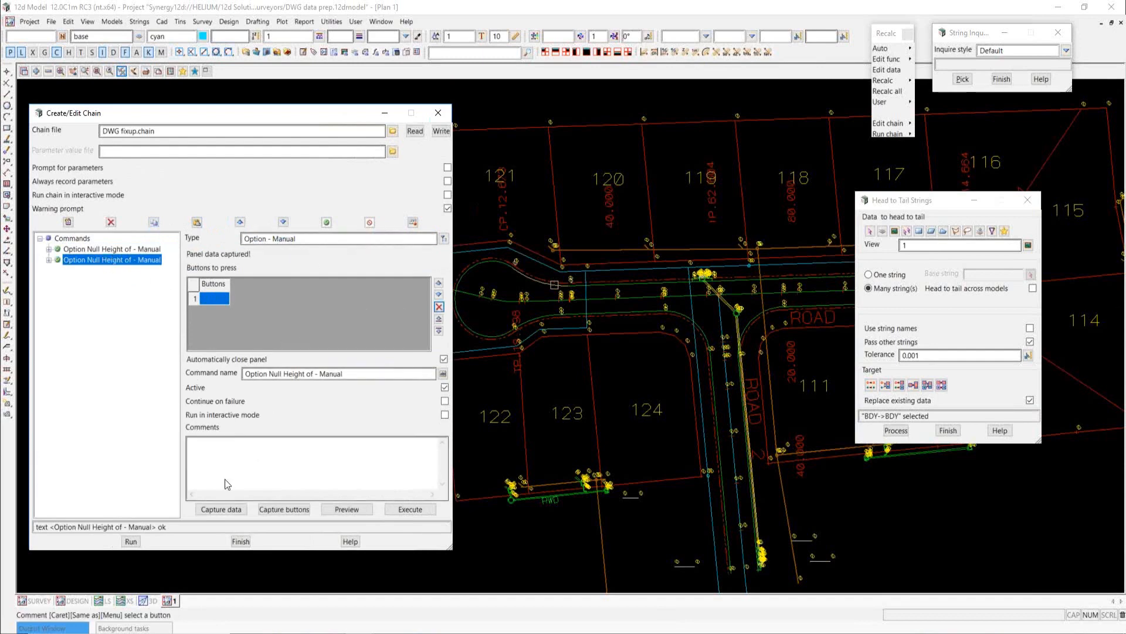
Capture the Head to Tail Strings panel's data into the copied command and regenerate its command name
{"action": "left_click", "coordinate": [213, 509]}
{"action": "left_click", "coordinate": [921, 201]}
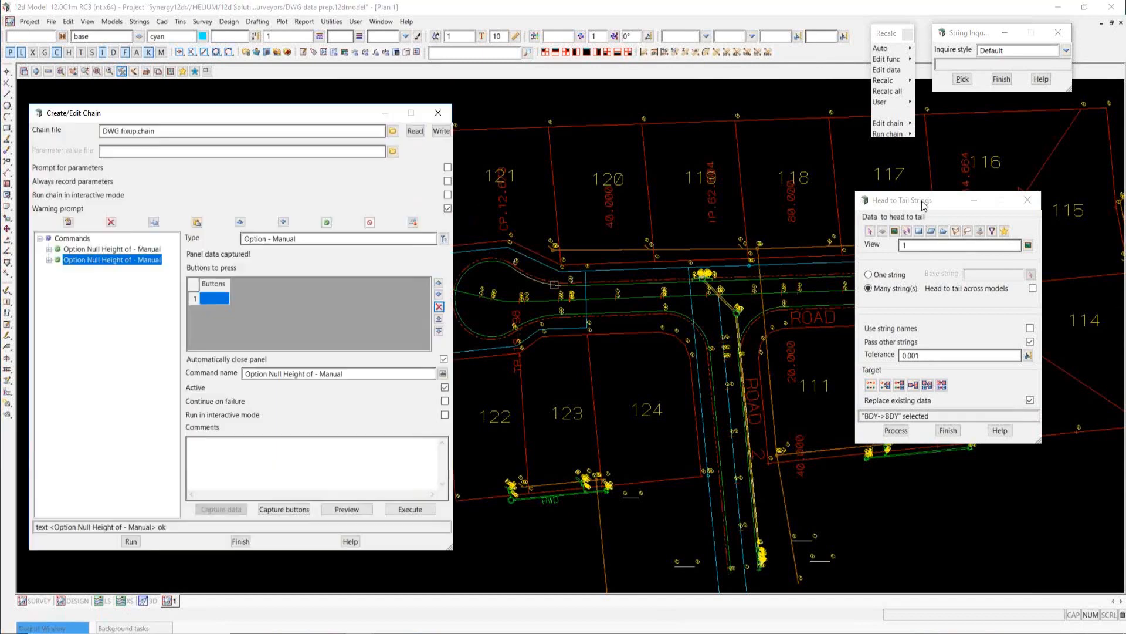
{"action": "left_click", "coordinate": [442, 374]}
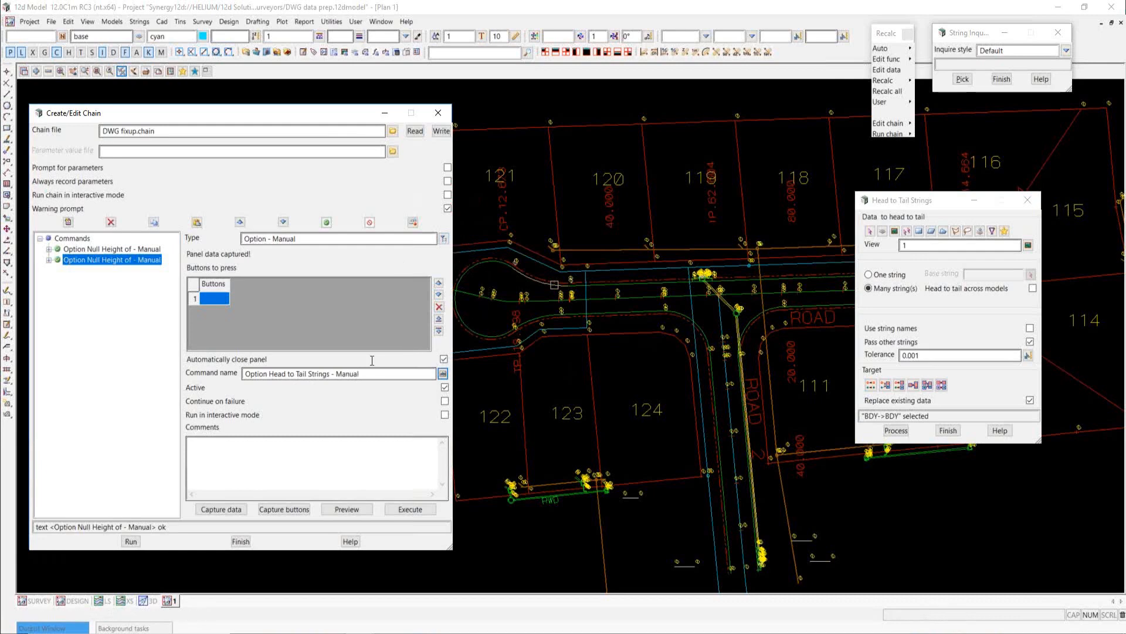
Capture Process as the command's button action, refresh its name in the command list, and close the Head to Tail Strings panel
{"action": "left_click", "coordinate": [282, 509]}
{"action": "left_click", "coordinate": [896, 430]}
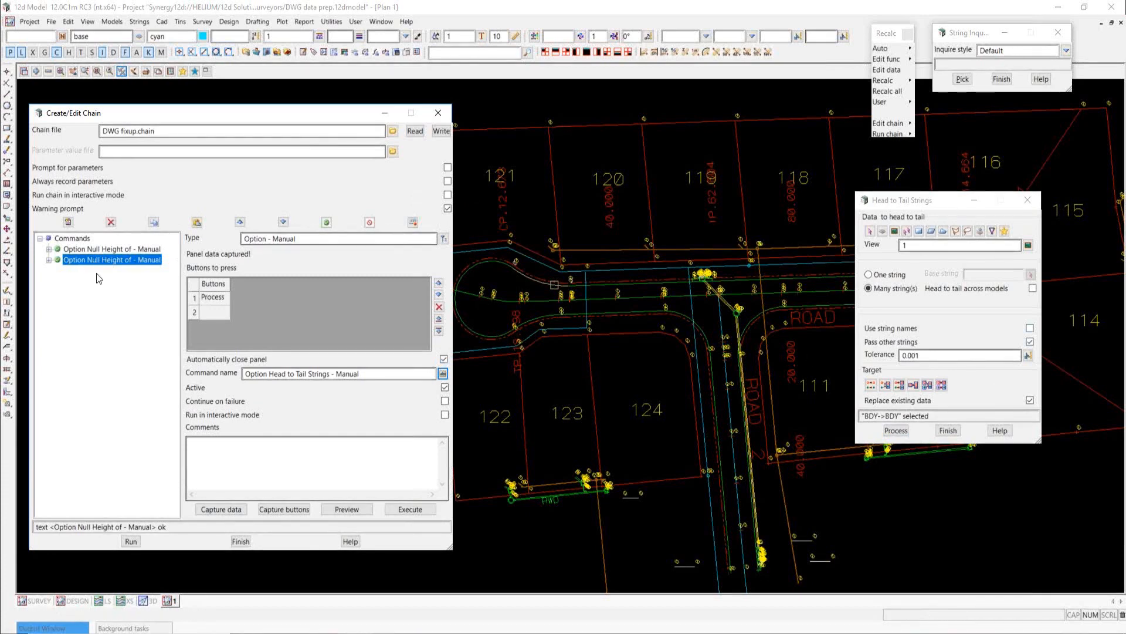
{"action": "left_click", "coordinate": [129, 248]}
{"action": "left_click", "coordinate": [128, 260]}
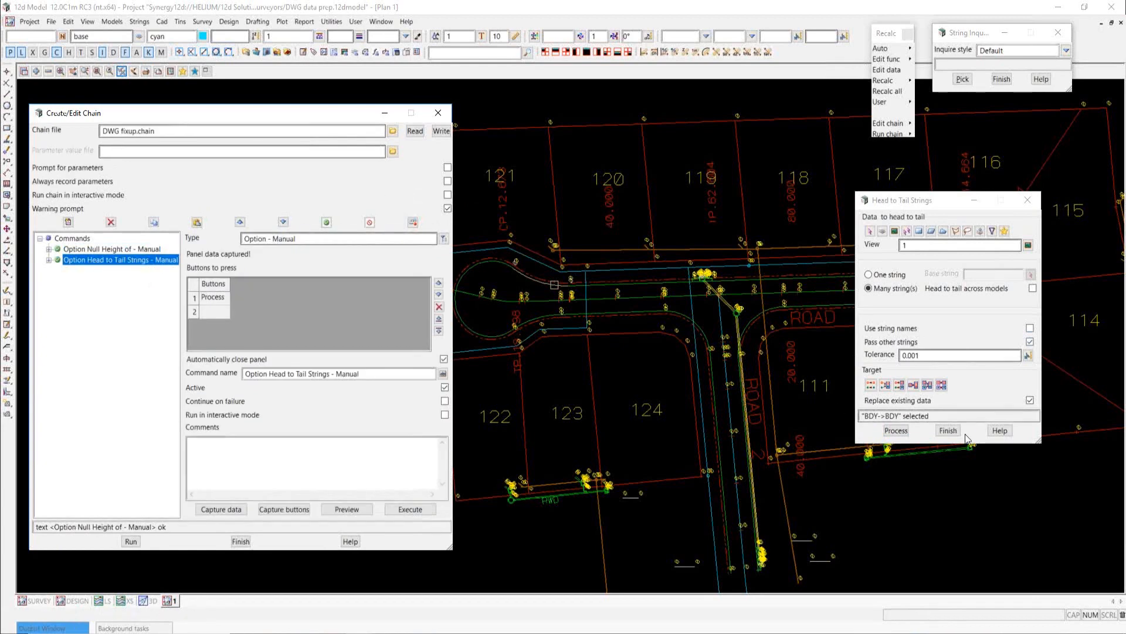
{"action": "left_click", "coordinate": [948, 432]}
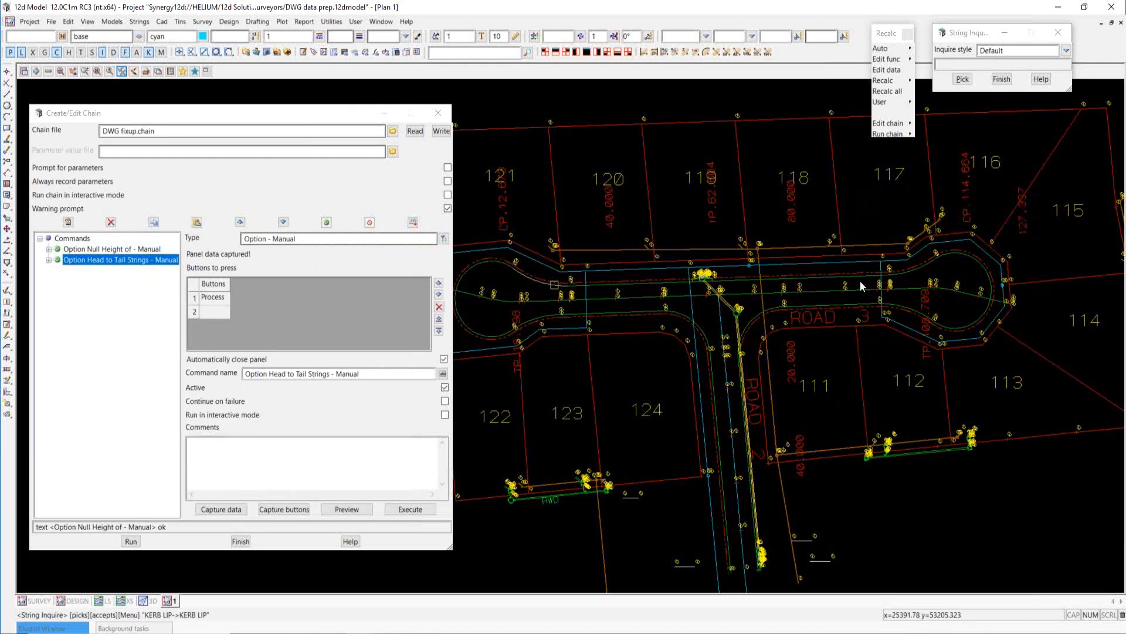
Open the Vertex filter utility and choose view 1 as the data to filter
{"action": "left_click", "coordinate": [332, 21]}
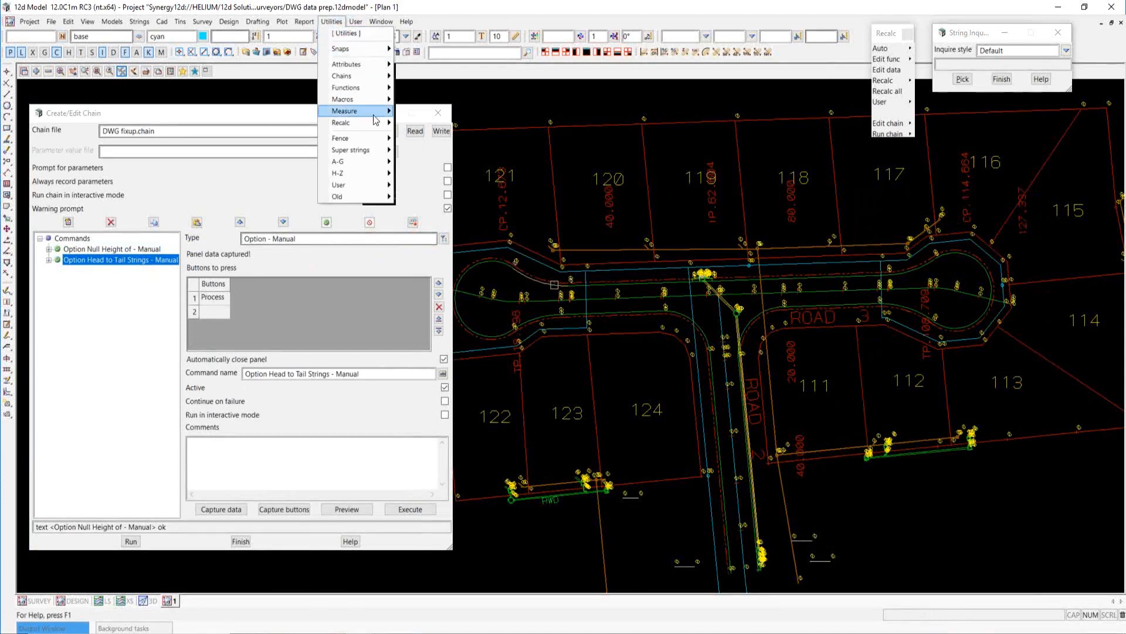
{"action": "mouse_move", "coordinate": [371, 167]}
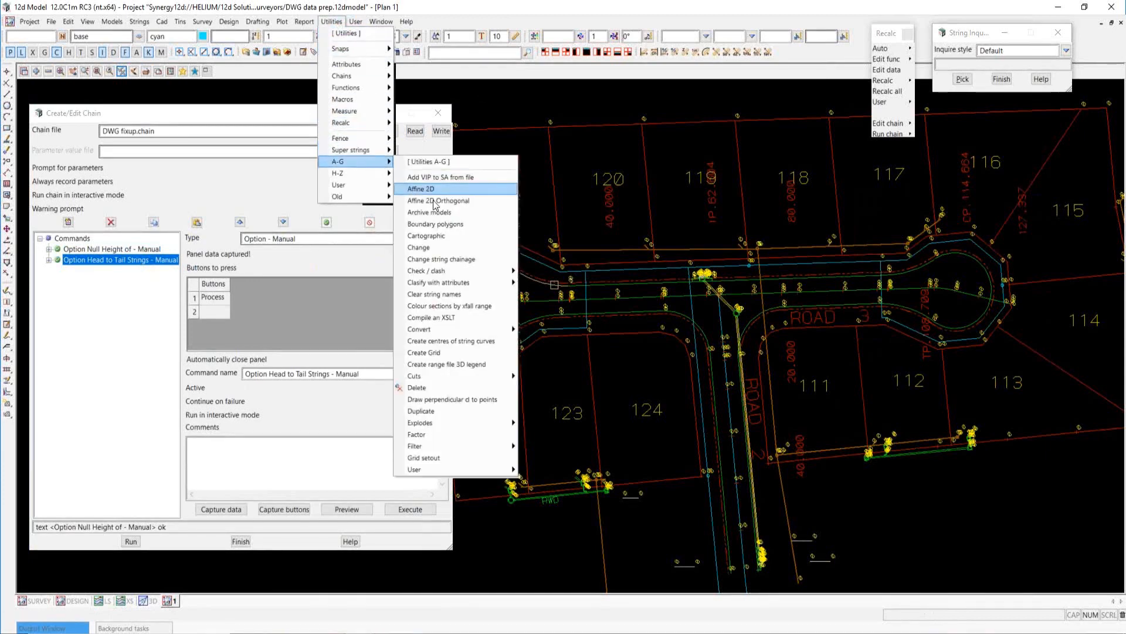
{"action": "mouse_move", "coordinate": [487, 444]}
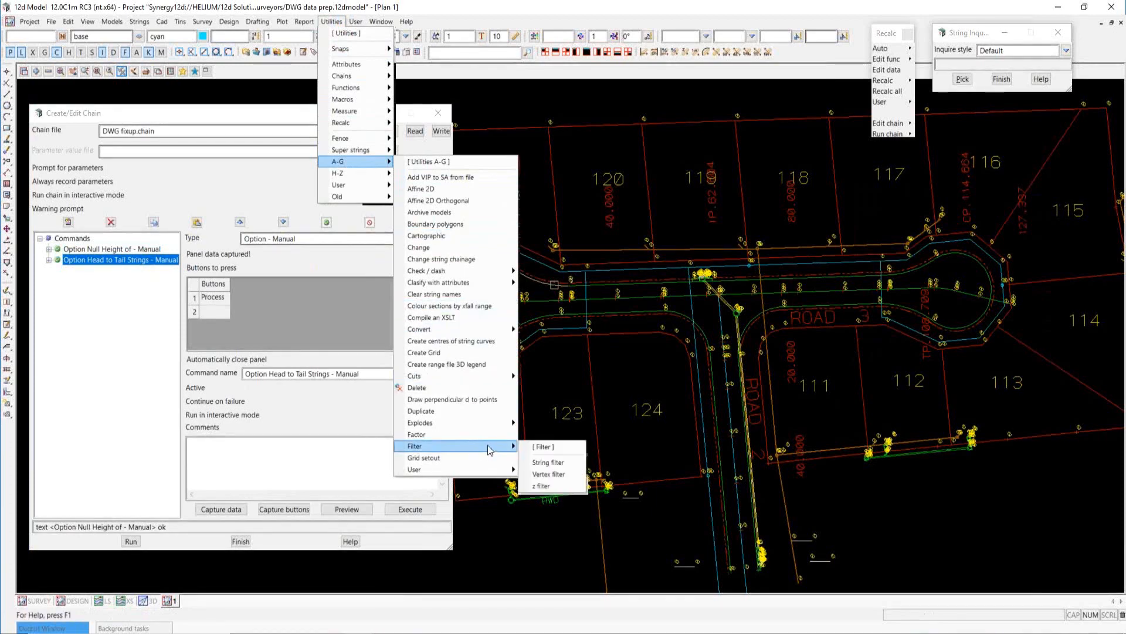
{"action": "left_click", "coordinate": [556, 474]}
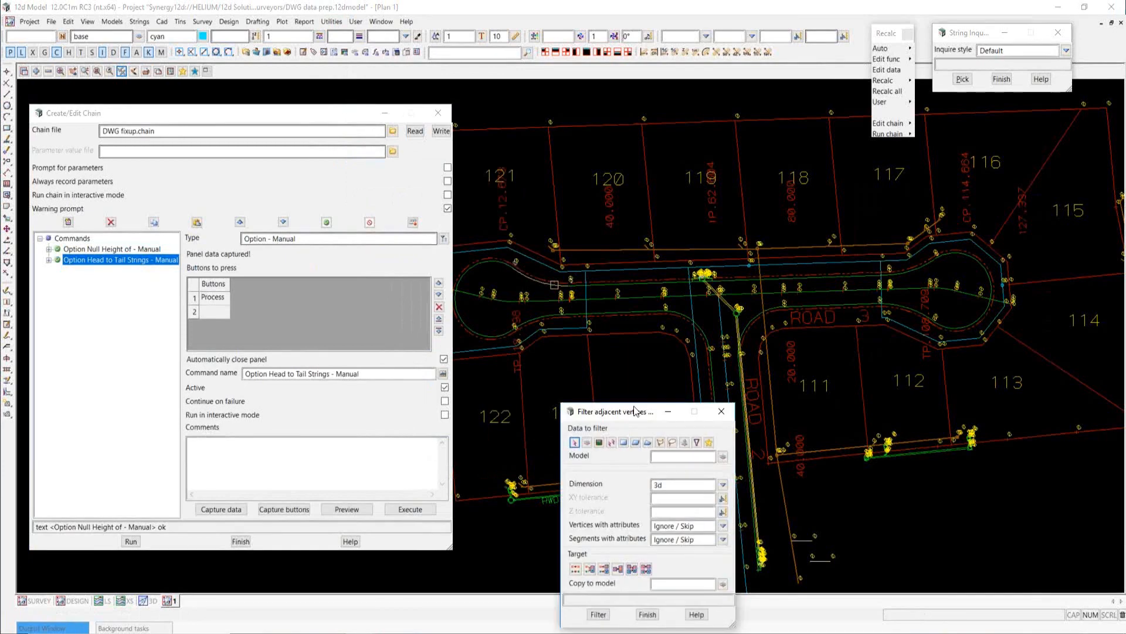
{"action": "left_click_drag", "start_coordinate": [661, 386], "coordinate": [751, 188]}
{"action": "left_click", "coordinate": [723, 219]}
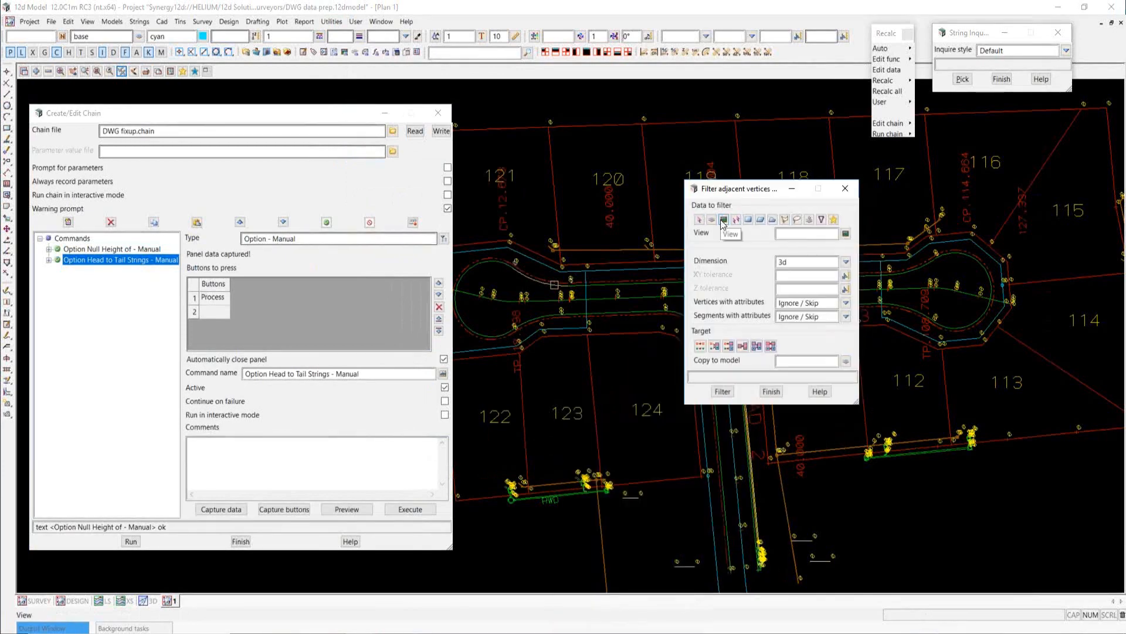
{"action": "left_click", "coordinate": [846, 235]}
{"action": "left_click", "coordinate": [862, 311]}
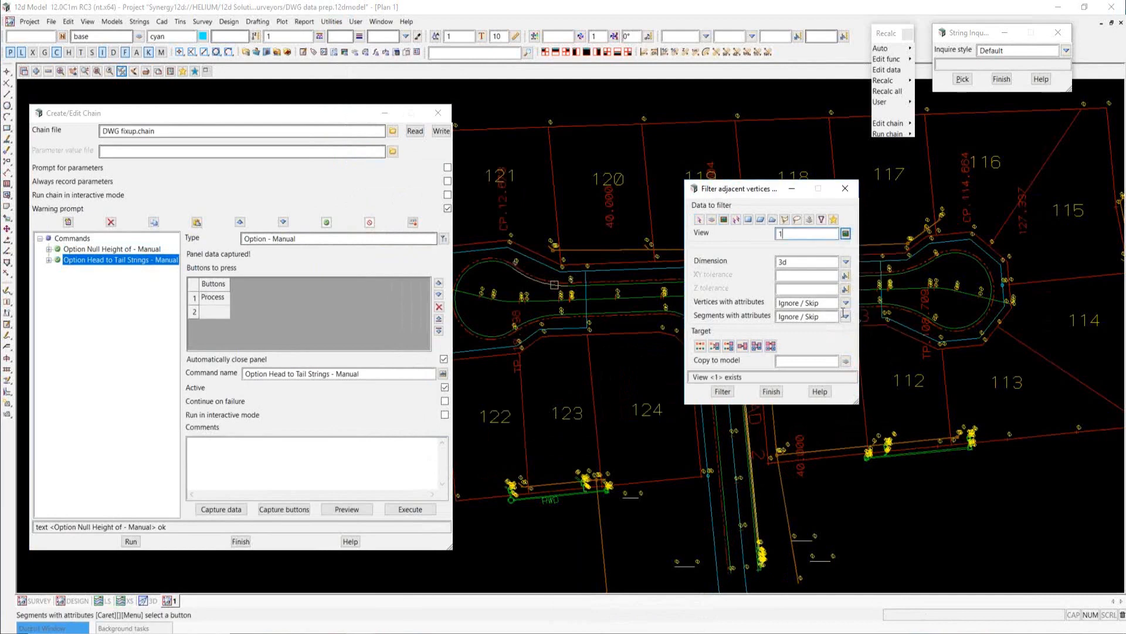
Keep the vertex filter dimension at 3d and set both the XY and Z tolerances to 0.002
{"action": "left_click", "coordinate": [846, 264]}
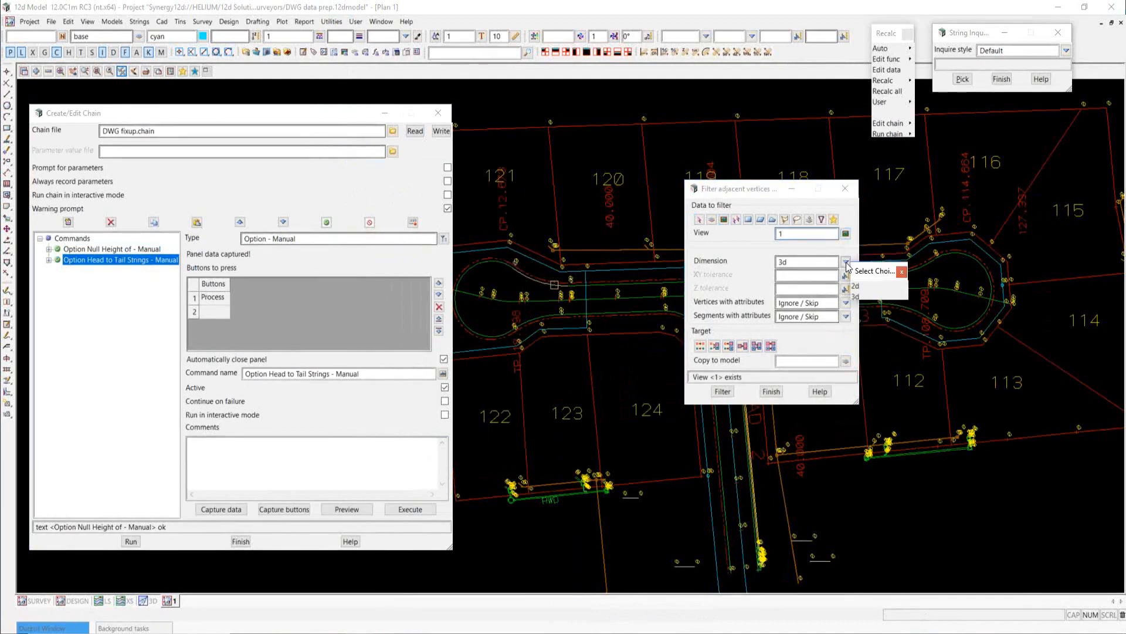
{"action": "left_click", "coordinate": [901, 272]}
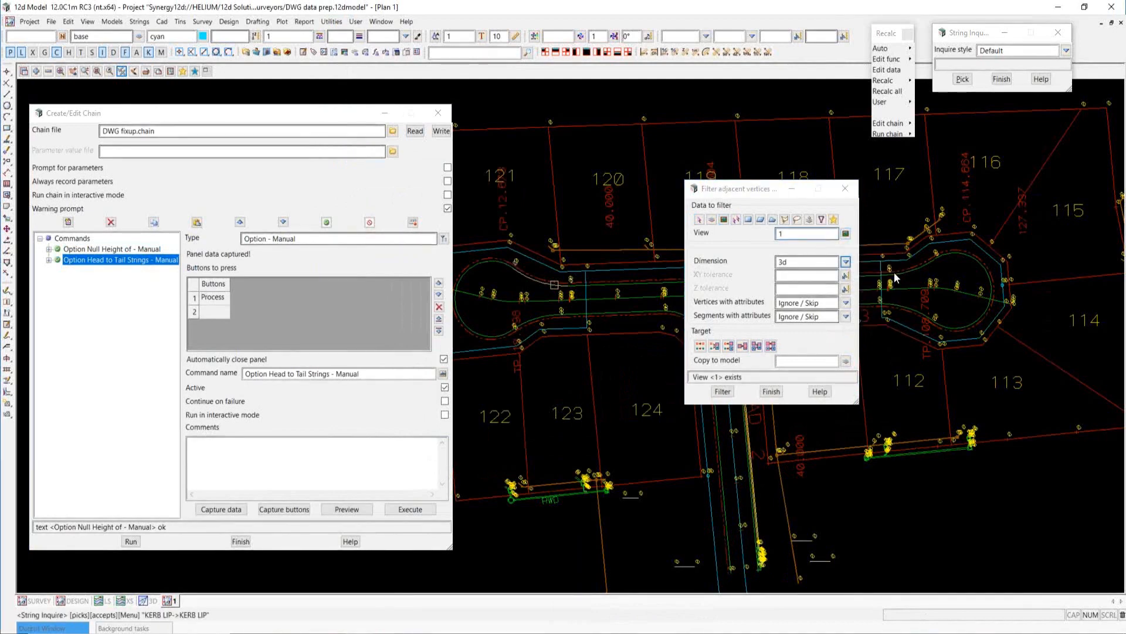
{"action": "left_click", "coordinate": [794, 276]}
{"action": "type", "text": "0"}
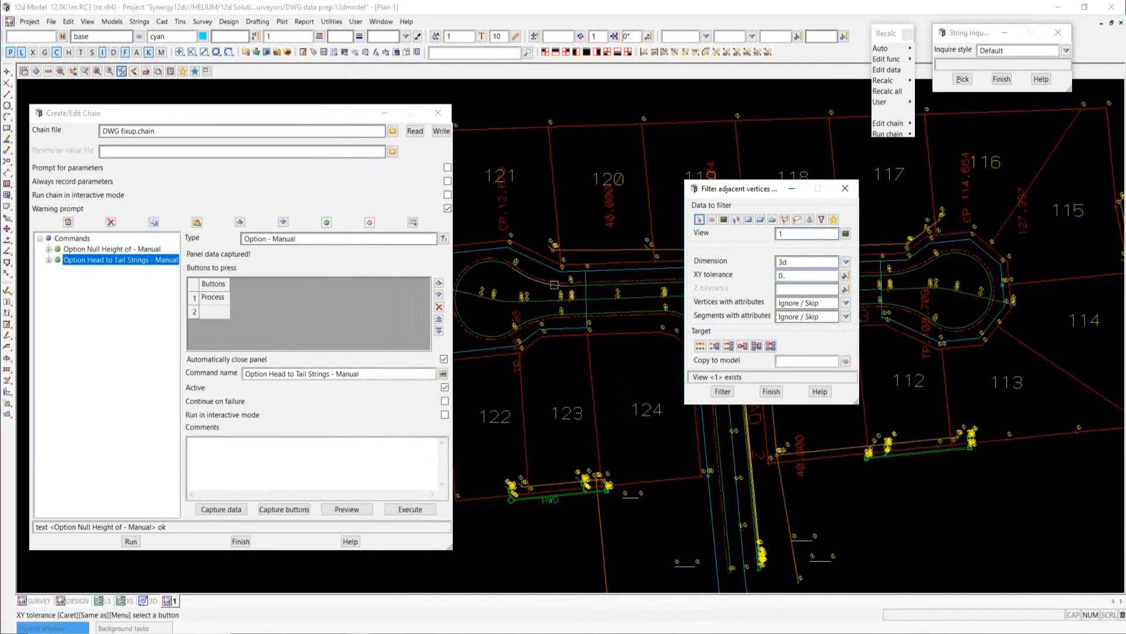
{"action": "type", "text": ".002"}
{"action": "key", "text": "Tab"}
{"action": "type", "text": "0"}
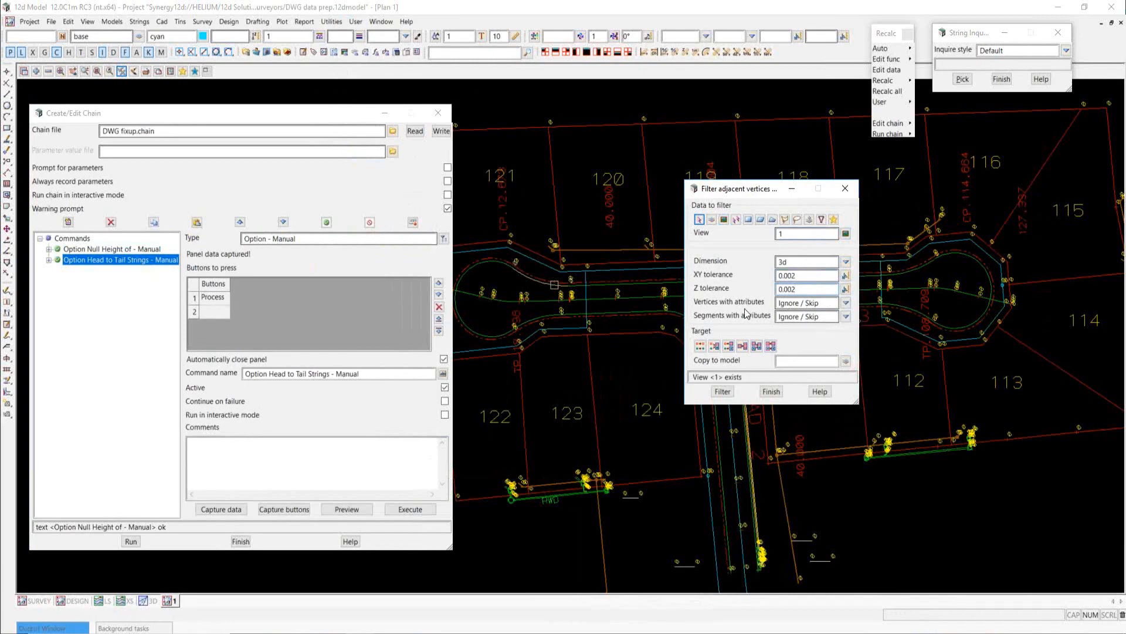
Keep vertices with attributes on Ignore / Skip and make the vertex filter's target replace the existing data
{"action": "left_click", "coordinate": [846, 303]}
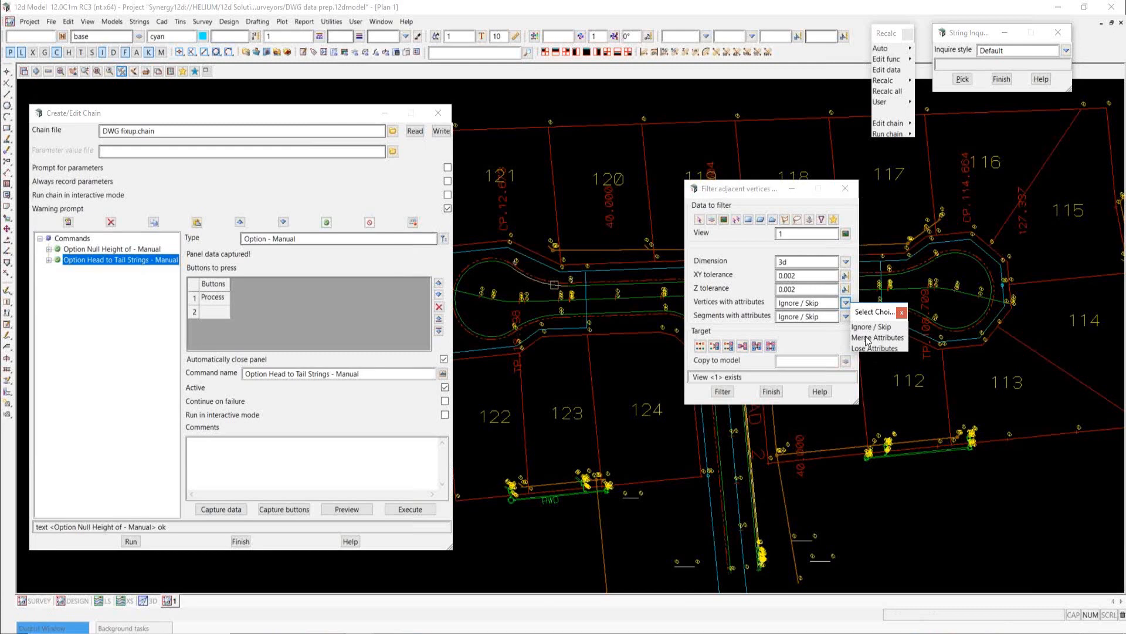
{"action": "left_click", "coordinate": [901, 312]}
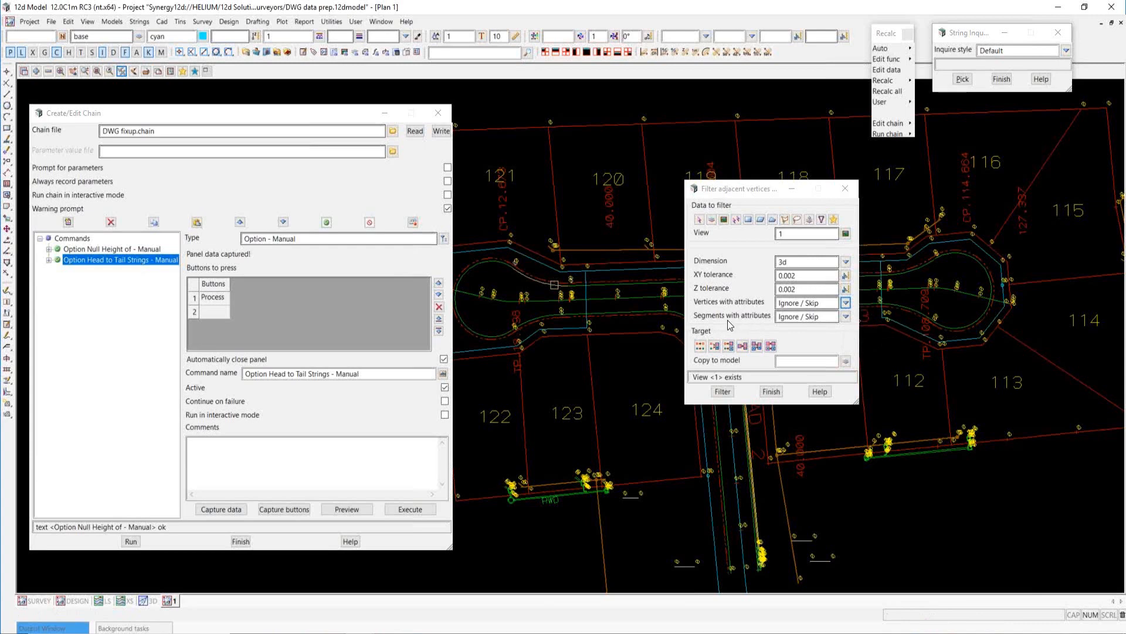
{"action": "left_click", "coordinate": [700, 346]}
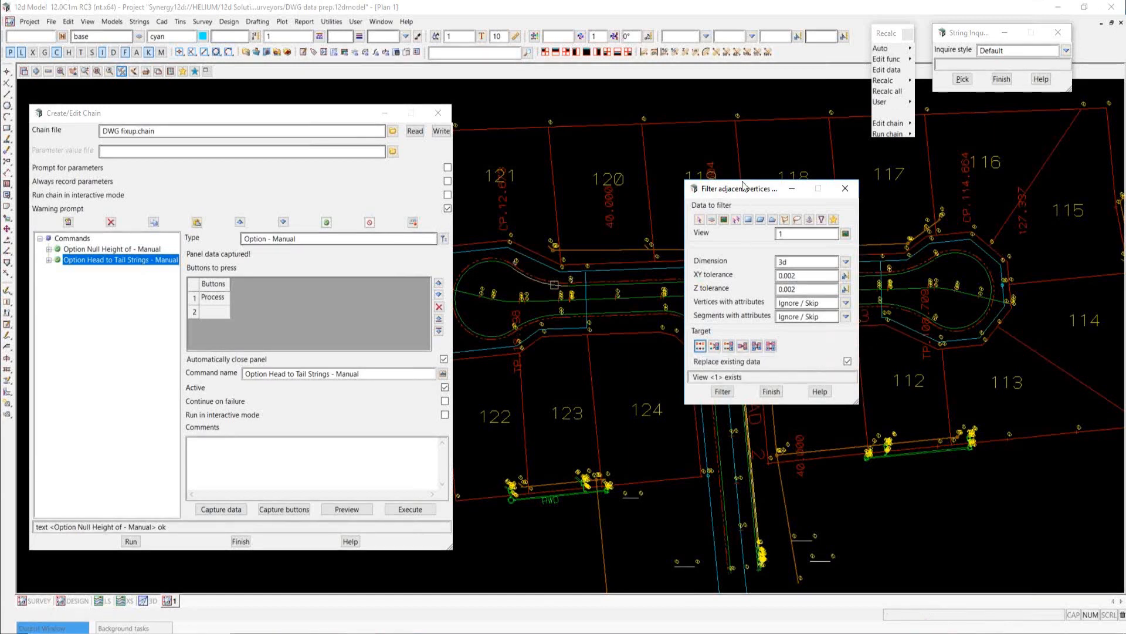
{"action": "left_click_drag", "start_coordinate": [743, 190], "coordinate": [732, 192]}
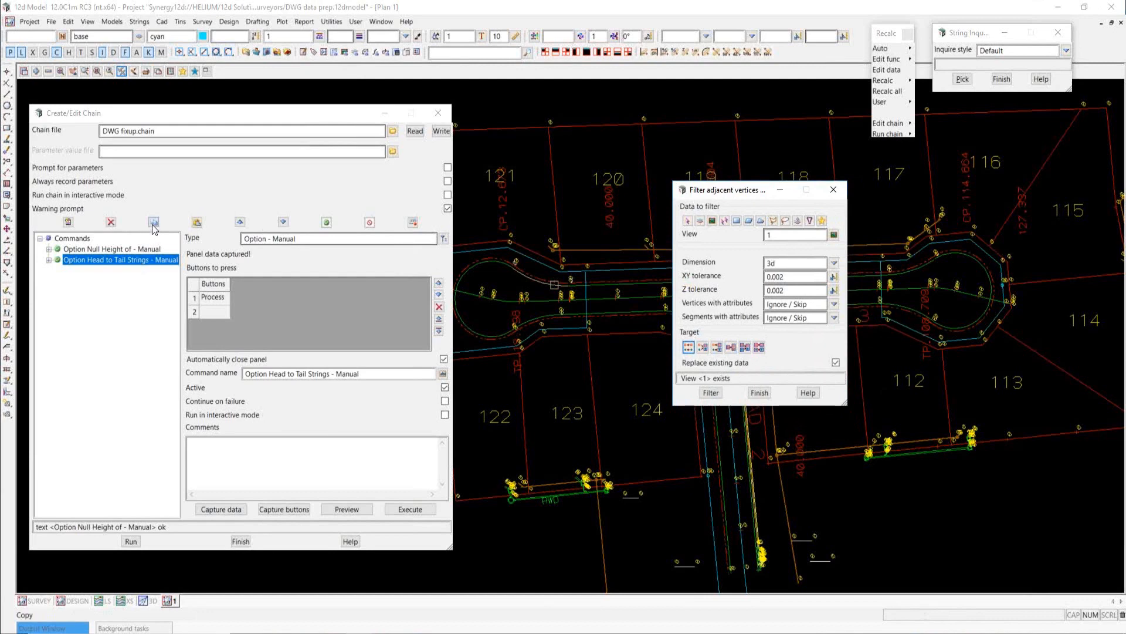
Duplicate the Head to Tail Strings command in the chain and remove the recorded Process button from the copy
{"action": "left_click", "coordinate": [155, 226]}
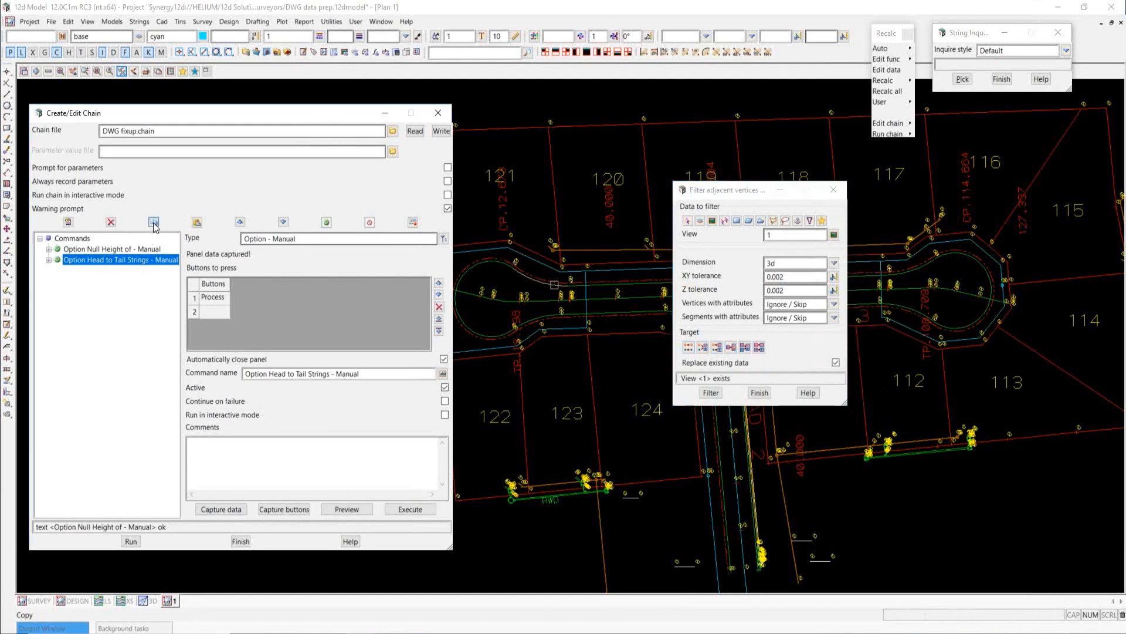
{"action": "left_click", "coordinate": [199, 225]}
{"action": "left_click", "coordinate": [157, 270]}
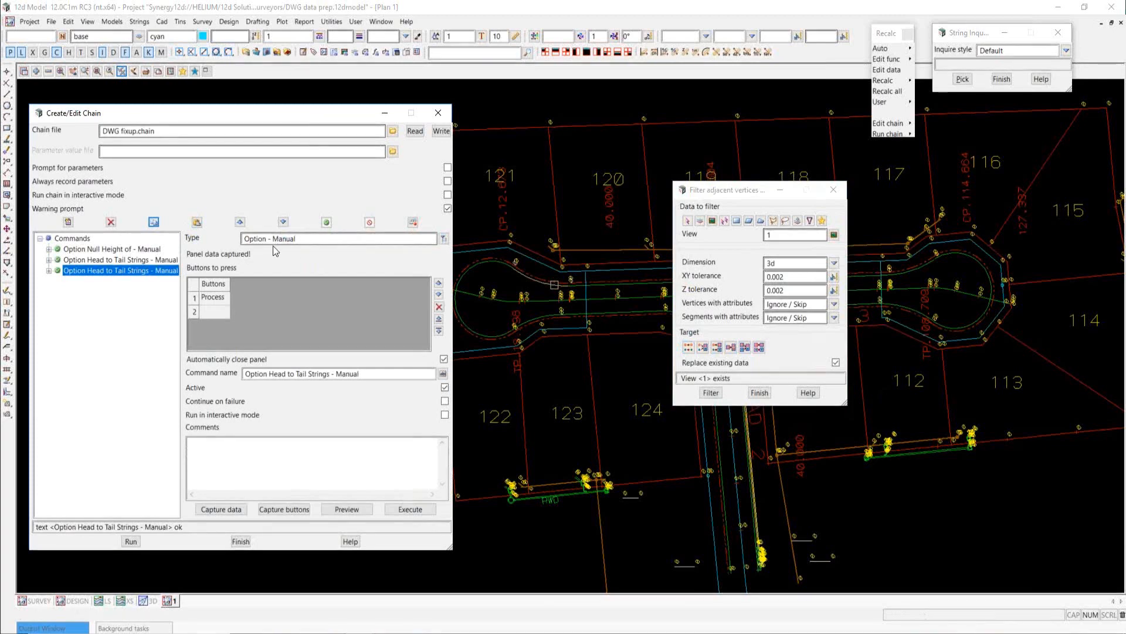
{"action": "left_click", "coordinate": [213, 297]}
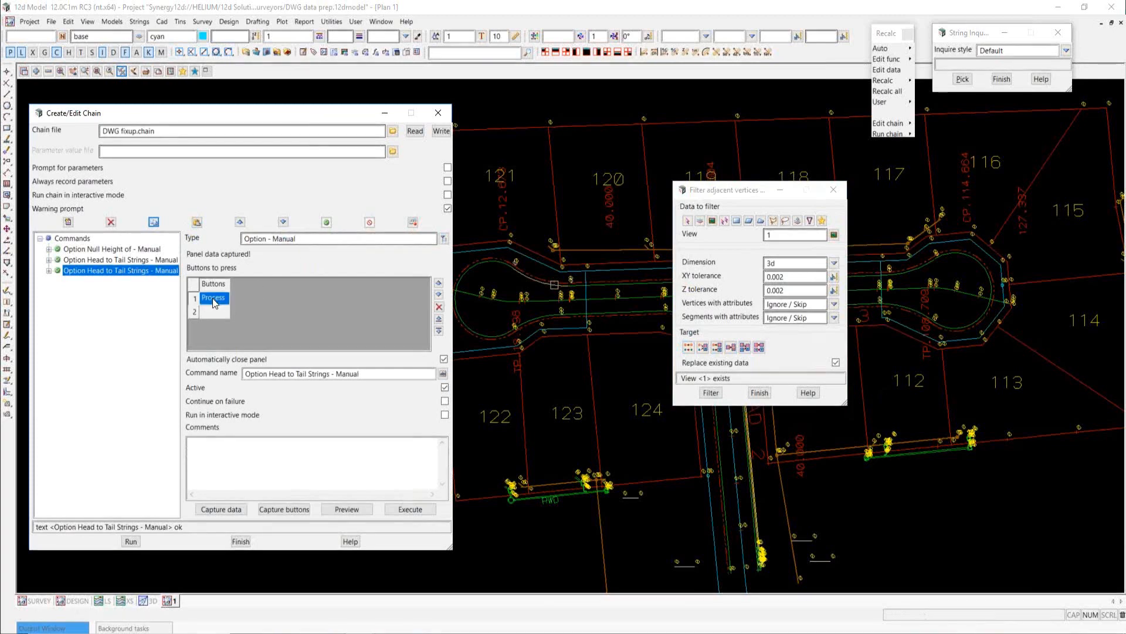
{"action": "left_click", "coordinate": [438, 307]}
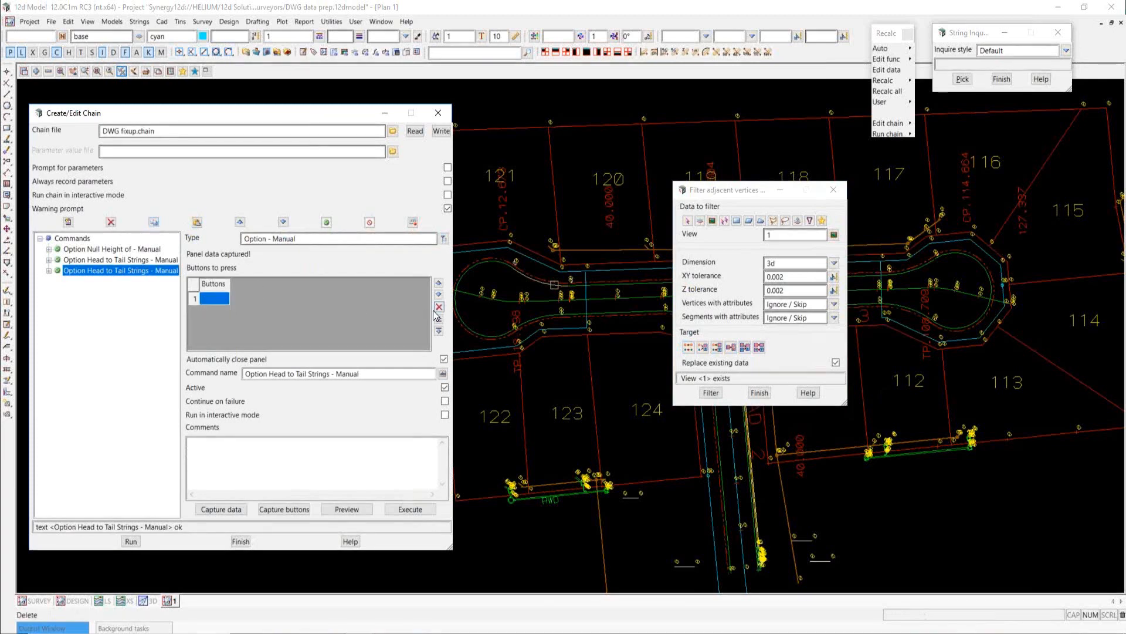
Capture the adjacent-vertices filter settings and its Filter button in the third chain command, and auto-generate the matching command name
{"action": "left_click", "coordinate": [216, 509]}
{"action": "left_click", "coordinate": [729, 252]}
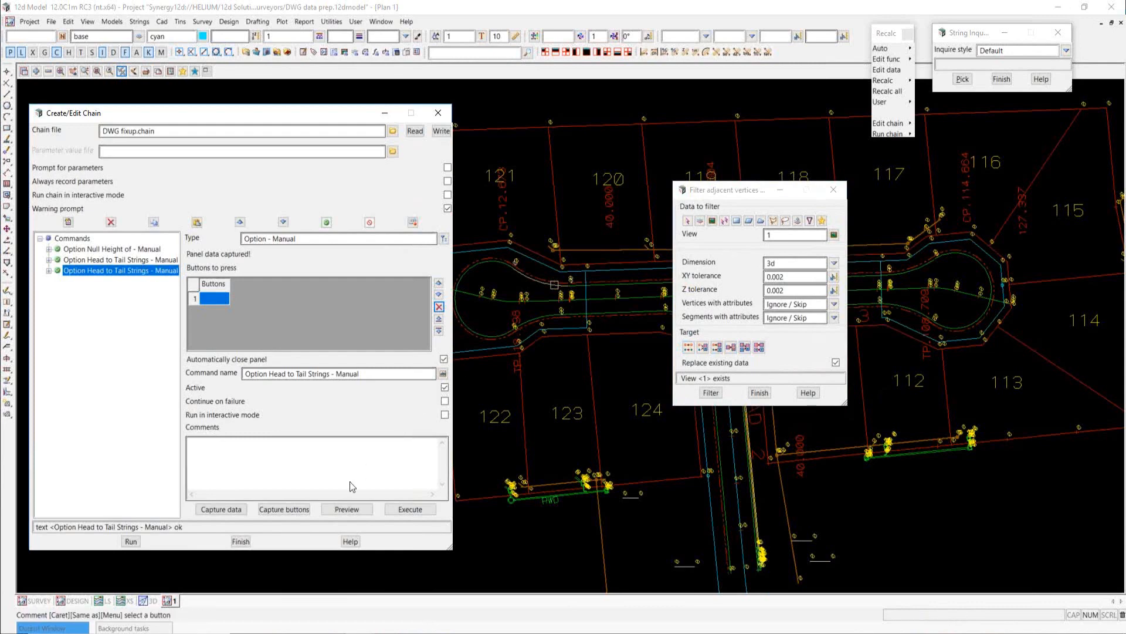
{"action": "left_click", "coordinate": [291, 511]}
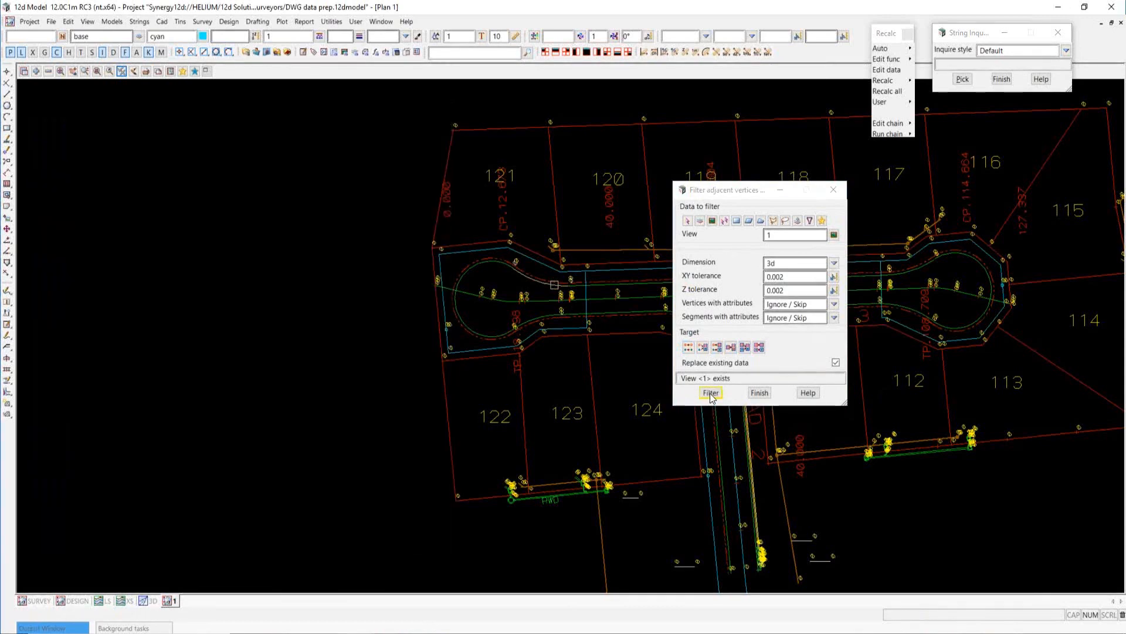
{"action": "left_click", "coordinate": [711, 393]}
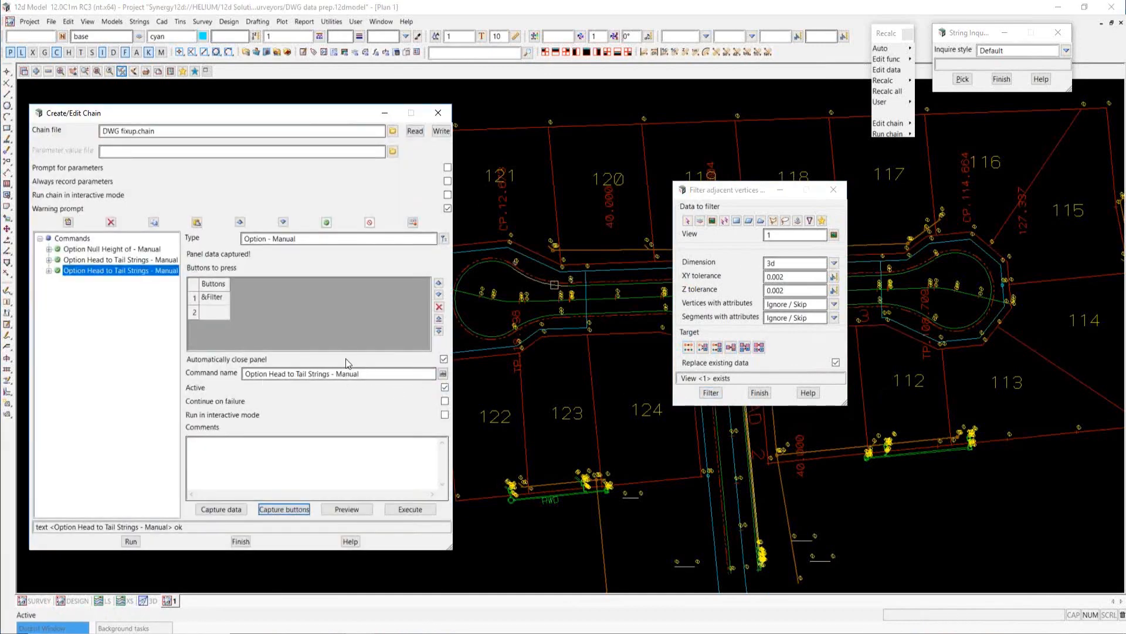
{"action": "left_click", "coordinate": [443, 374]}
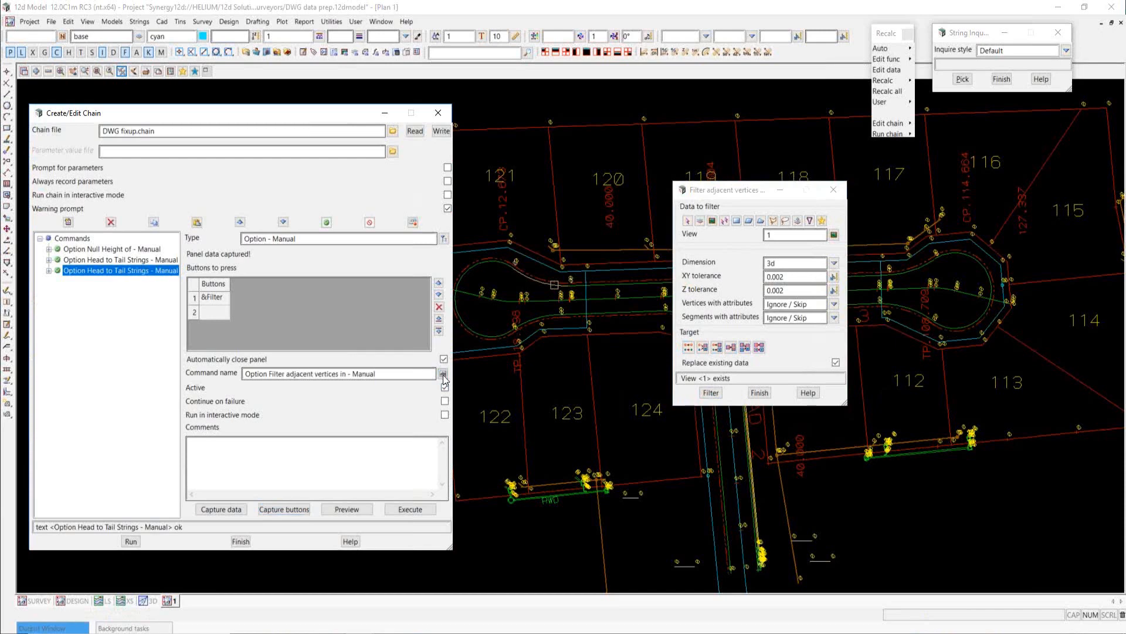
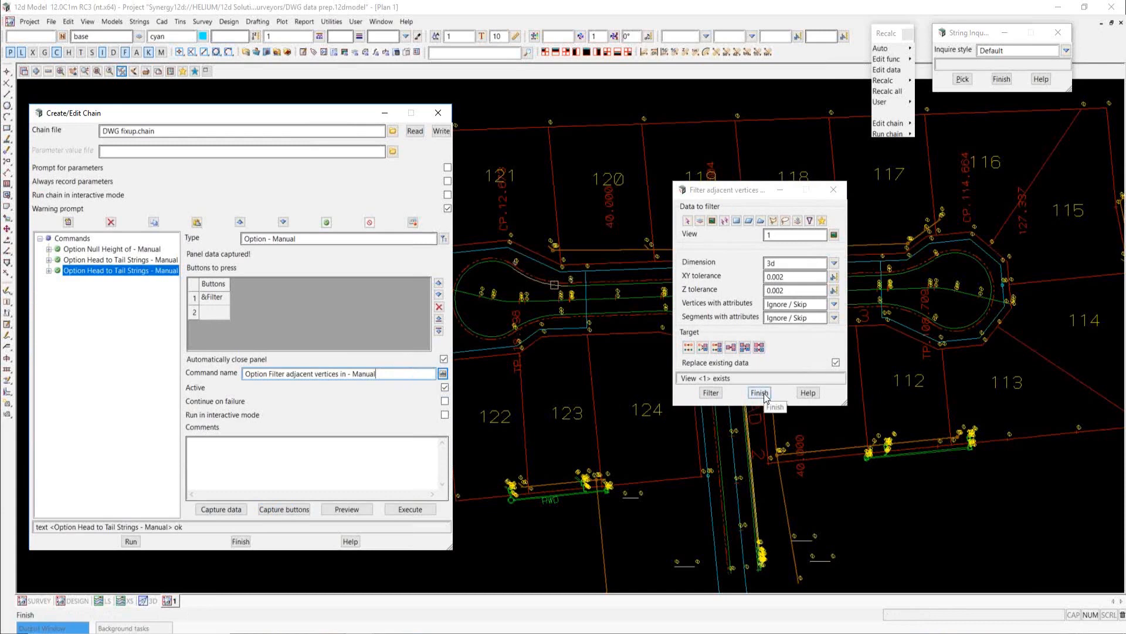
Close the adjacent-vertices filter and save the chain over the existing DWG fixup.chain file
{"action": "left_click", "coordinate": [765, 397]}
{"action": "left_click", "coordinate": [764, 397]}
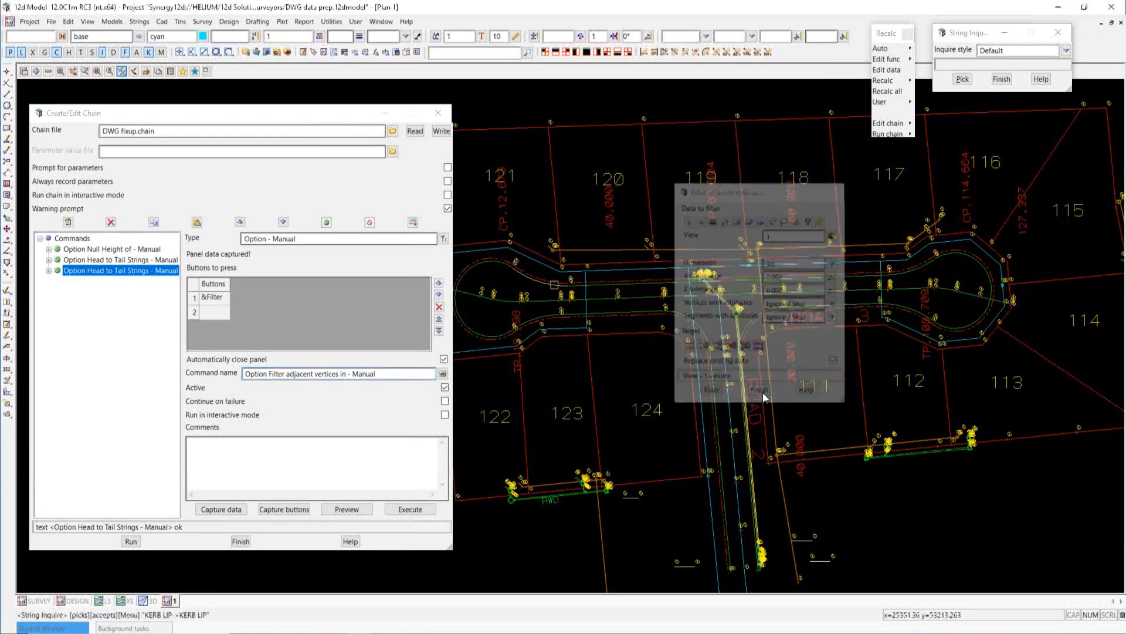
{"action": "left_click", "coordinate": [442, 134]}
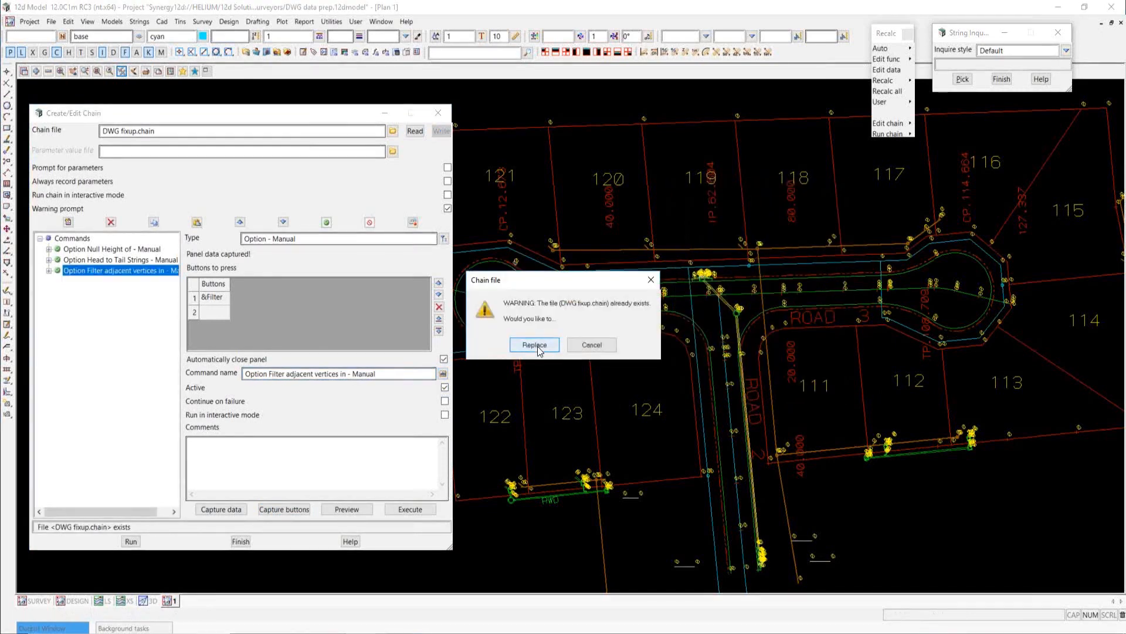
{"action": "left_click", "coordinate": [534, 346]}
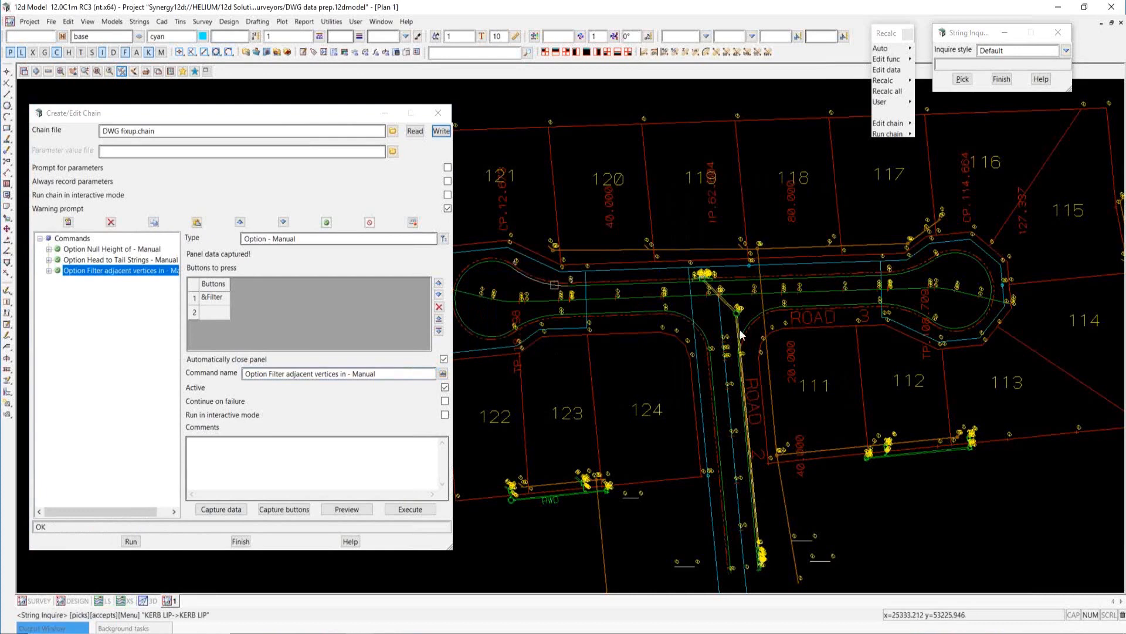
Add a Calc extent view command for view 1 to the chain, with an automatically generated command name
{"action": "scroll", "coordinate": [874, 305], "scroll_direction": "down", "scroll_amount": 5}
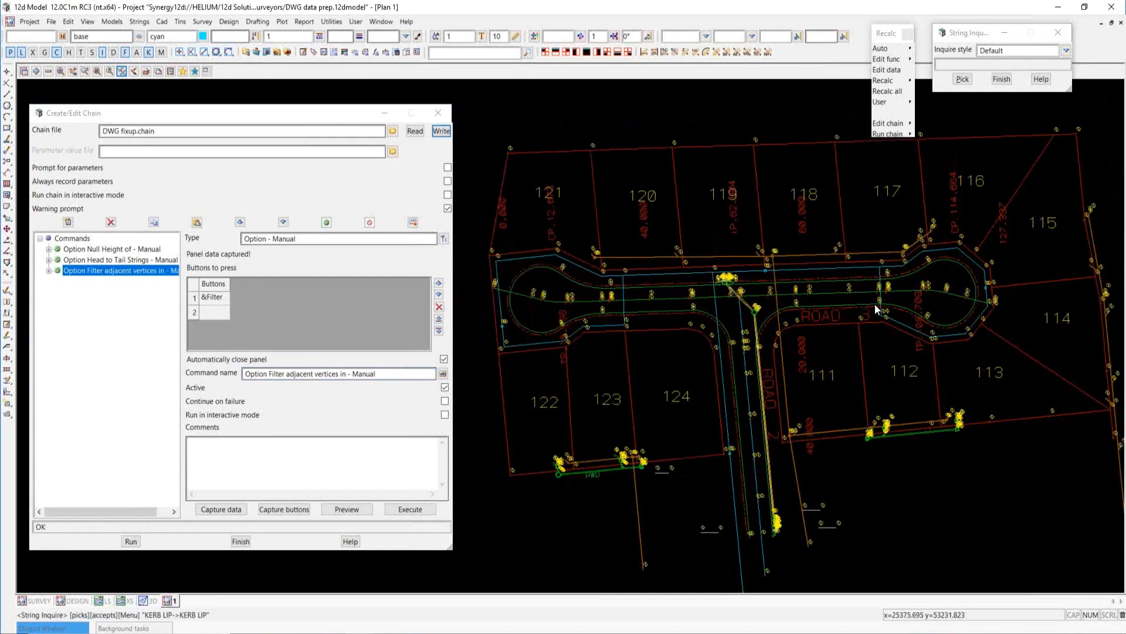
{"action": "scroll", "coordinate": [626, 270], "scroll_direction": "up", "scroll_amount": 2}
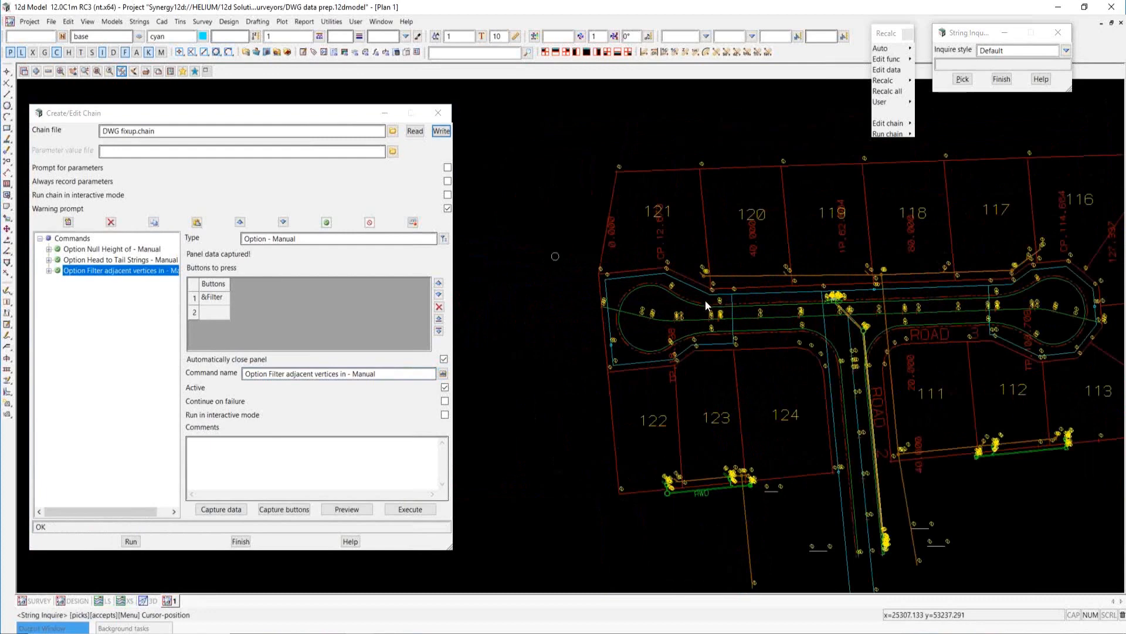
{"action": "left_click", "coordinate": [68, 221]}
{"action": "left_click", "coordinate": [442, 267]}
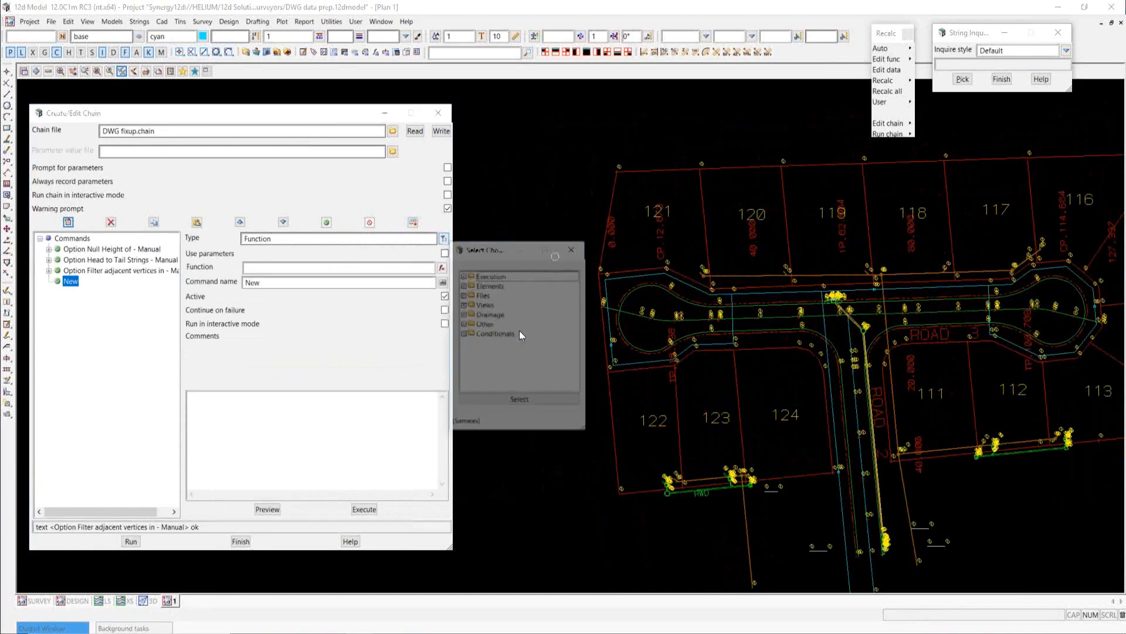
{"action": "left_click", "coordinate": [462, 305]}
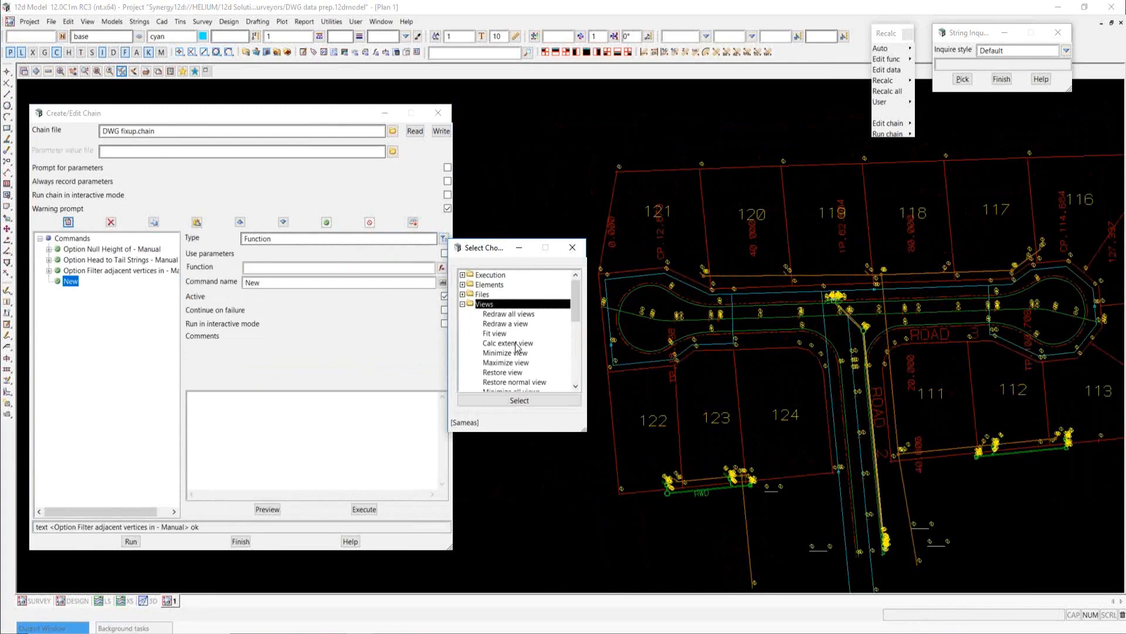
{"action": "scroll", "coordinate": [516, 344], "scroll_direction": "down", "scroll_amount": 2}
{"action": "scroll", "coordinate": [516, 347], "scroll_direction": "down", "scroll_amount": 3}
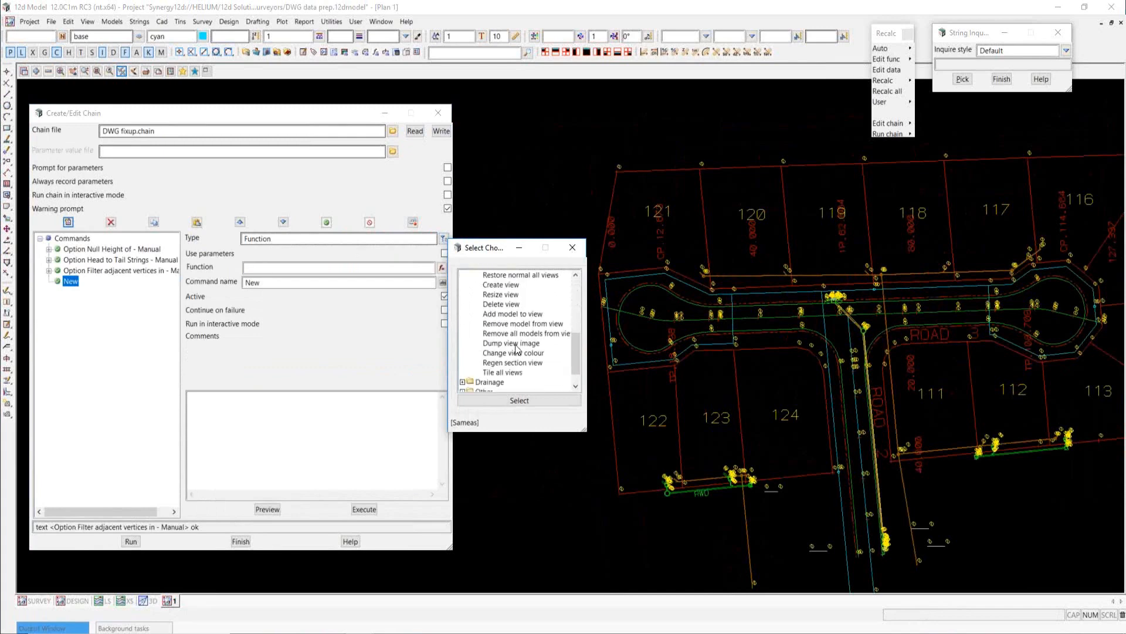
{"action": "scroll", "coordinate": [516, 348], "scroll_direction": "up", "scroll_amount": 5}
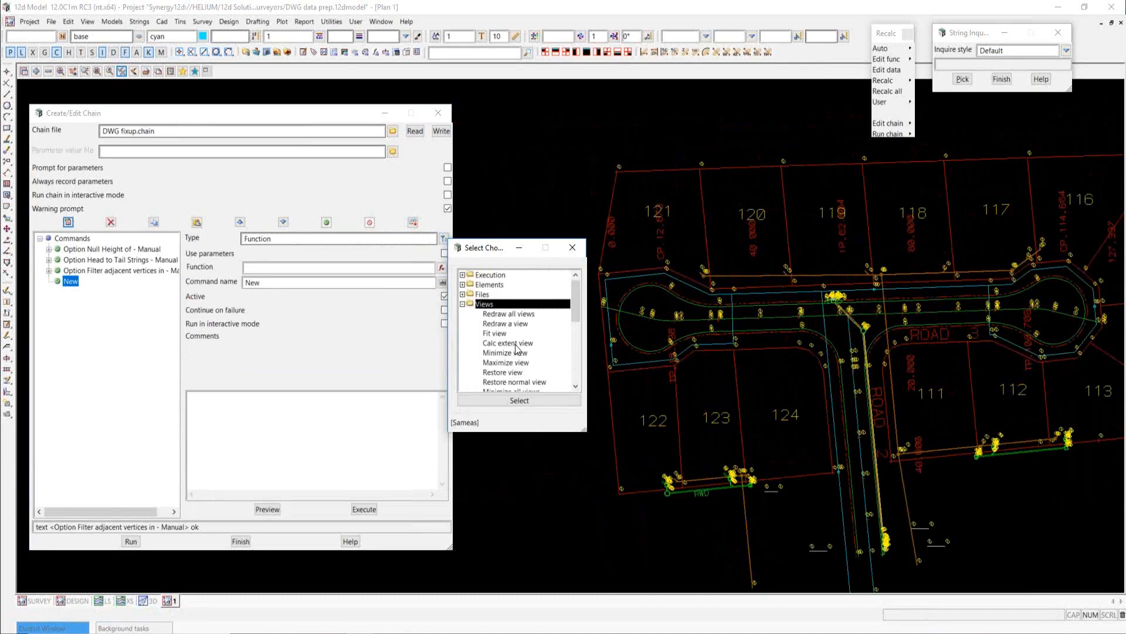
{"action": "left_click", "coordinate": [517, 344]}
{"action": "double_click", "coordinate": [516, 345]}
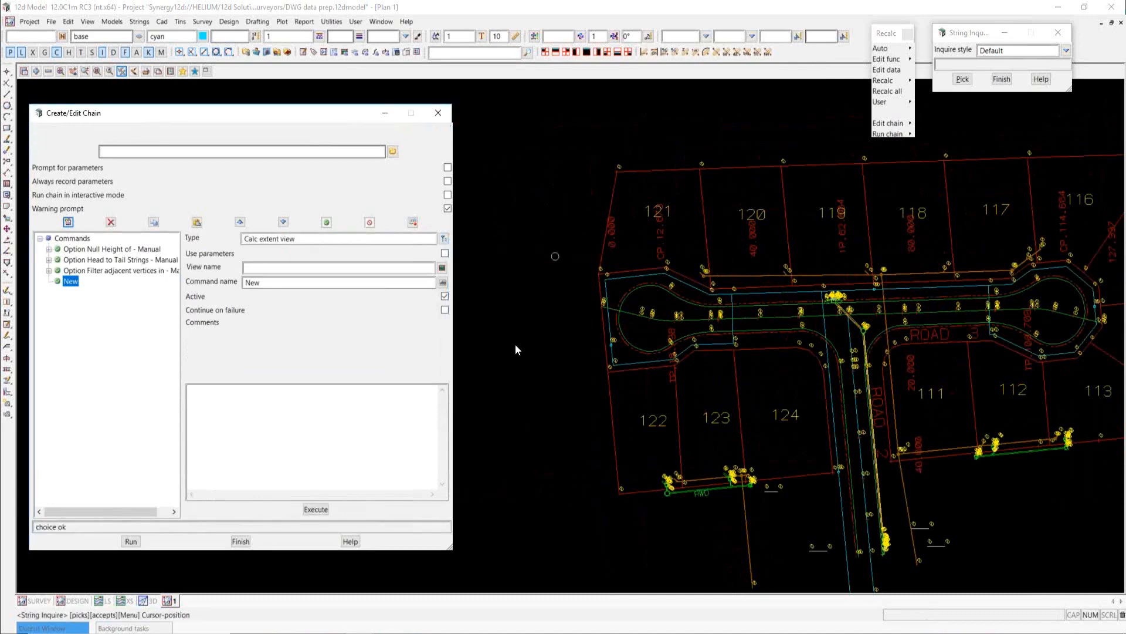
{"action": "left_click", "coordinate": [442, 268]}
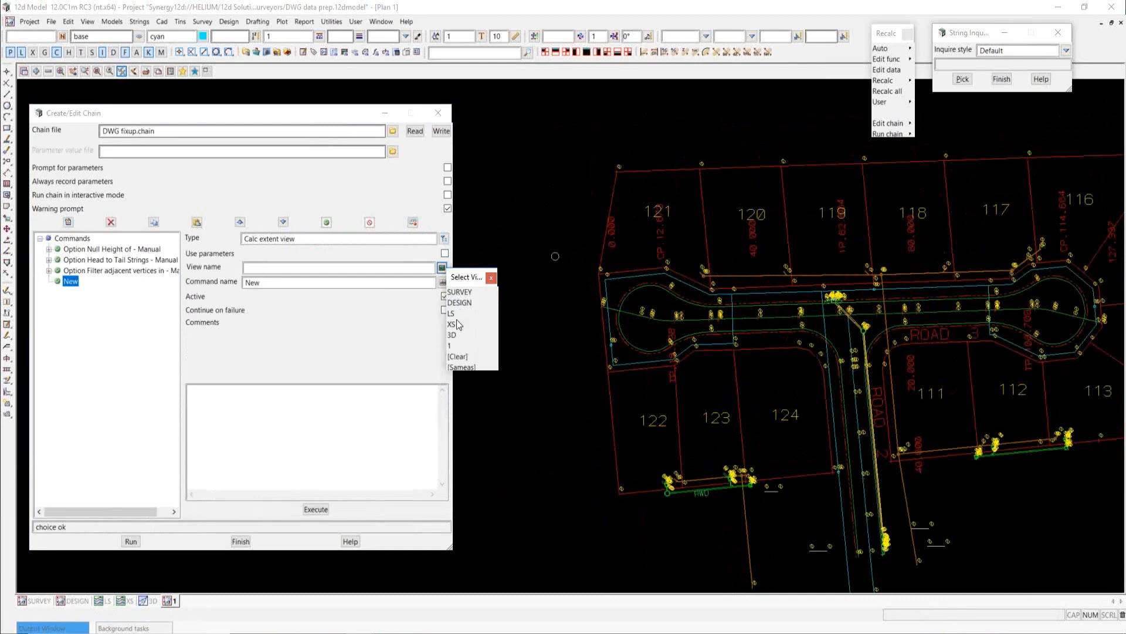
{"action": "left_click", "coordinate": [451, 346]}
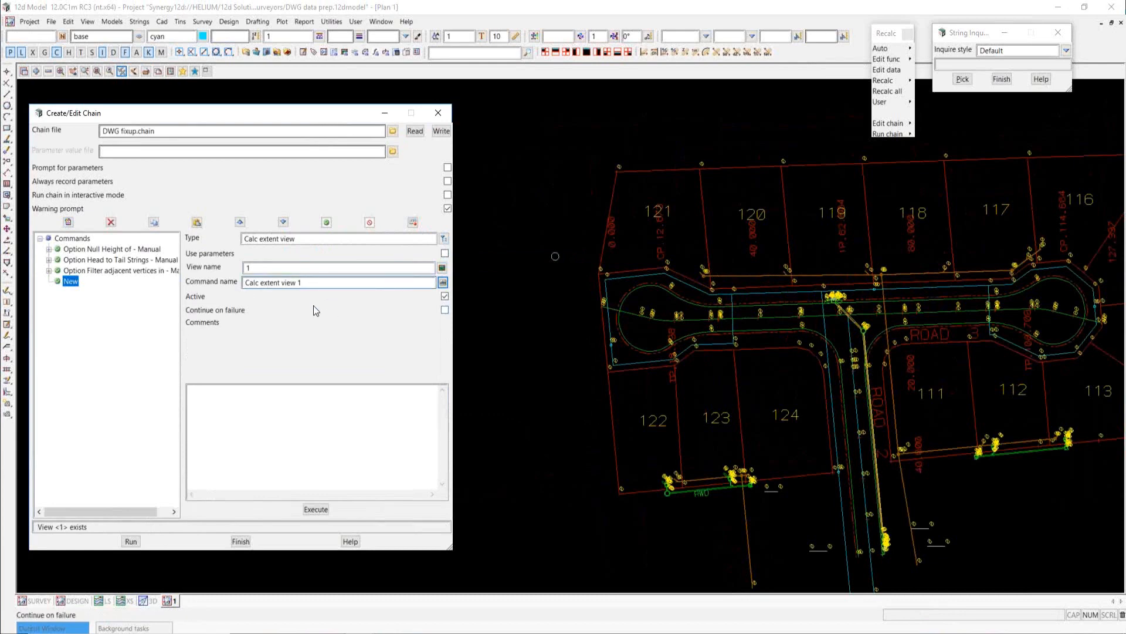
Add a Redraw a view command for view 1 to the chain, with an automatically generated command name
{"action": "left_click", "coordinate": [68, 221]}
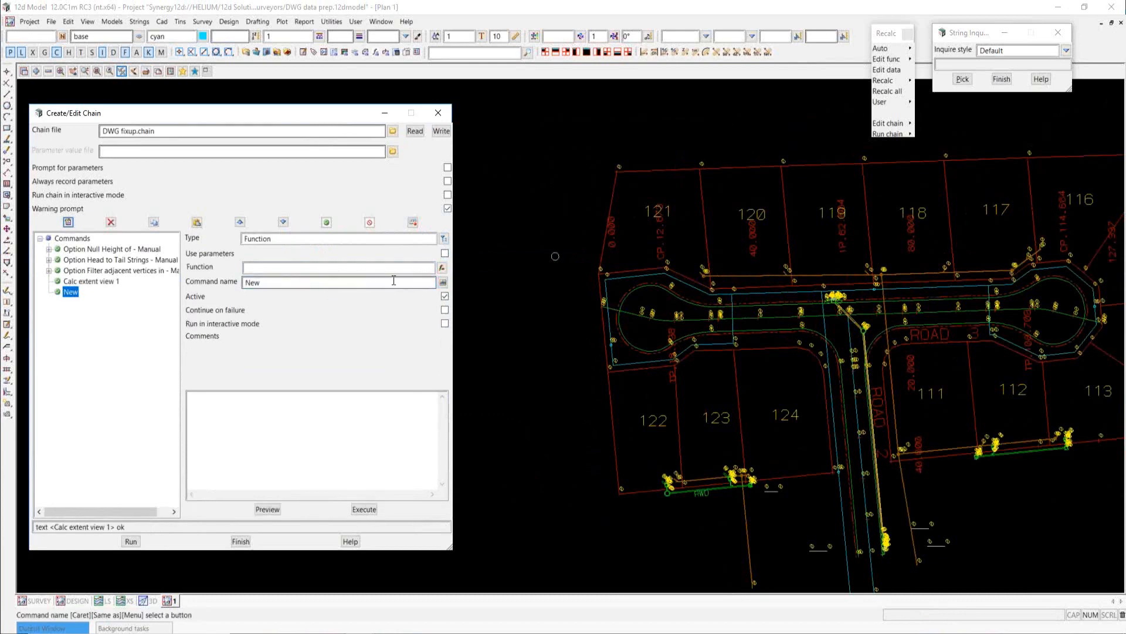
{"action": "left_click", "coordinate": [444, 238]}
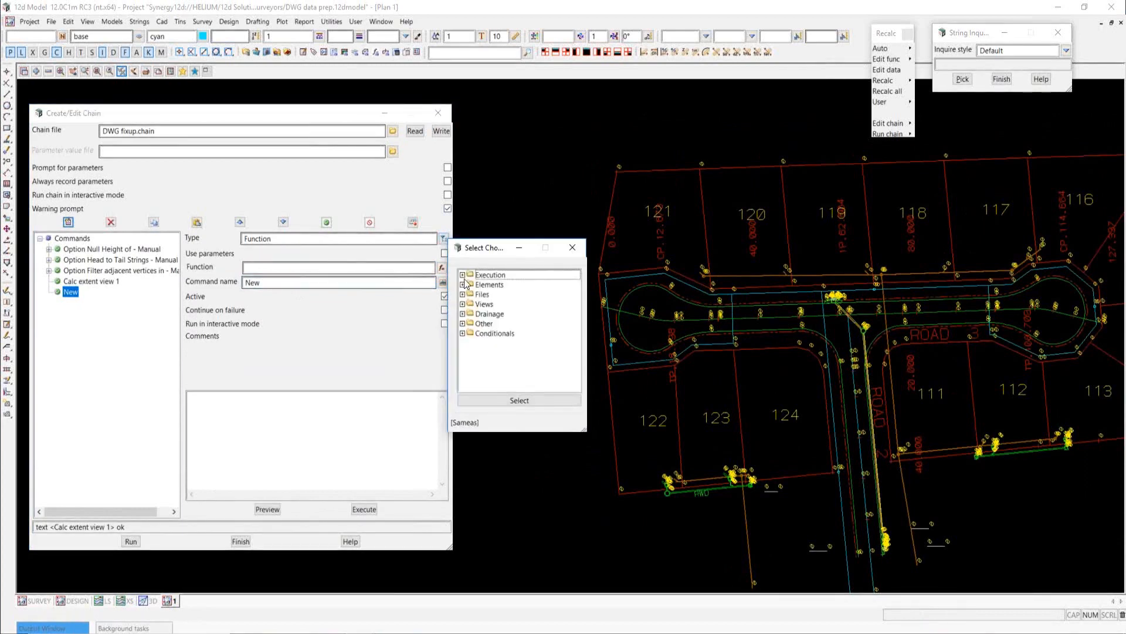
{"action": "double_click", "coordinate": [467, 275]}
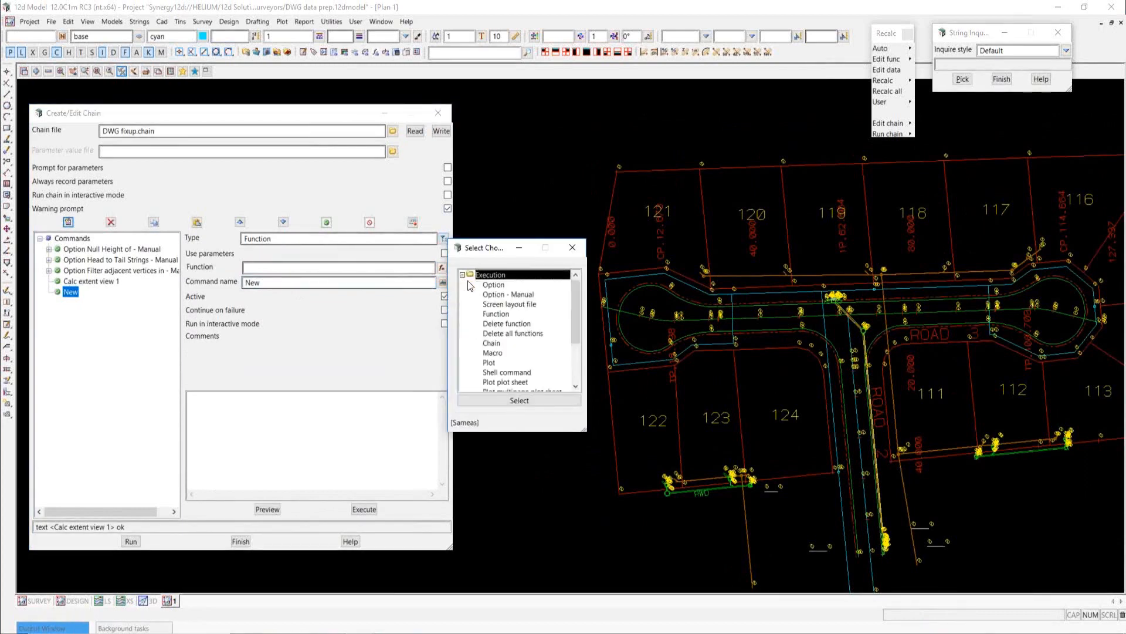
{"action": "left_click", "coordinate": [463, 274]}
{"action": "double_click", "coordinate": [463, 304]}
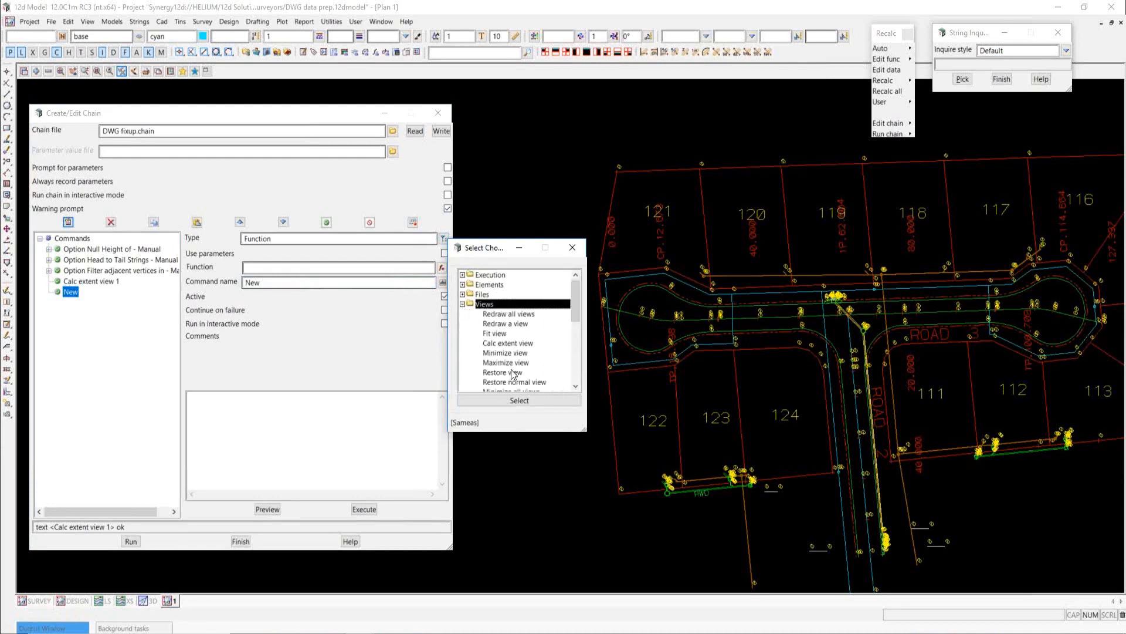
{"action": "double_click", "coordinate": [508, 322]}
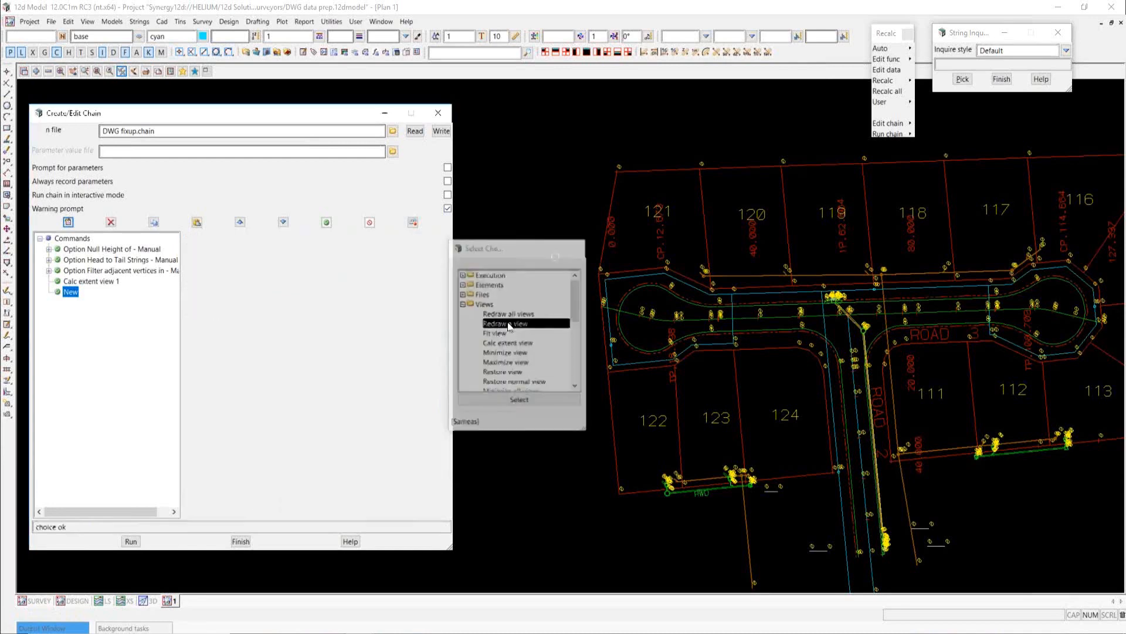
{"action": "left_click", "coordinate": [442, 268]}
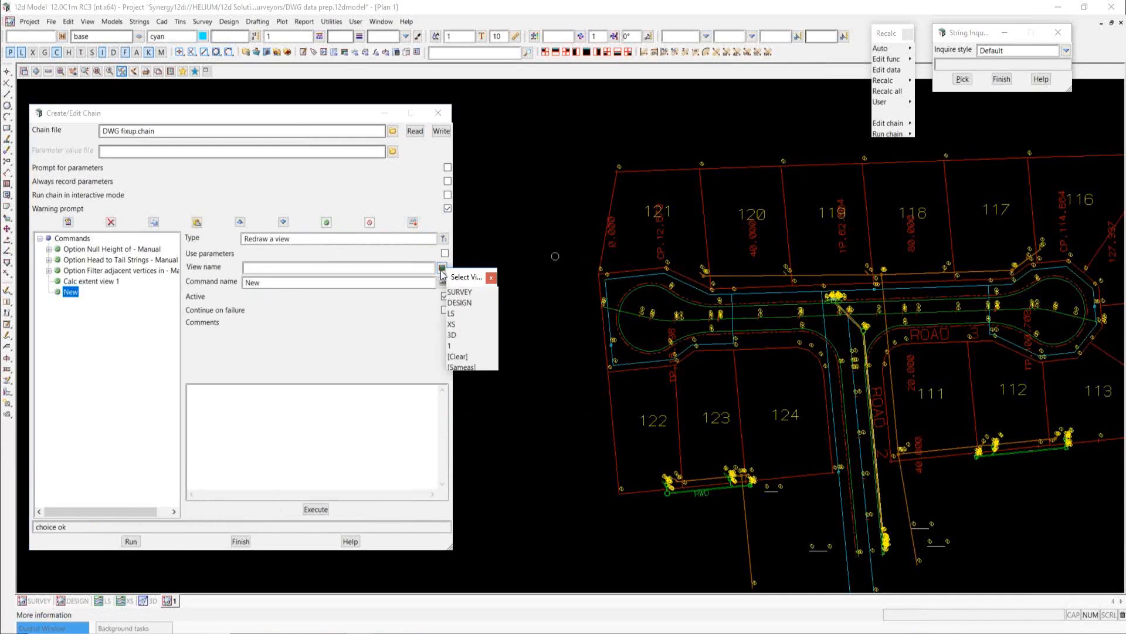
{"action": "left_click", "coordinate": [455, 346]}
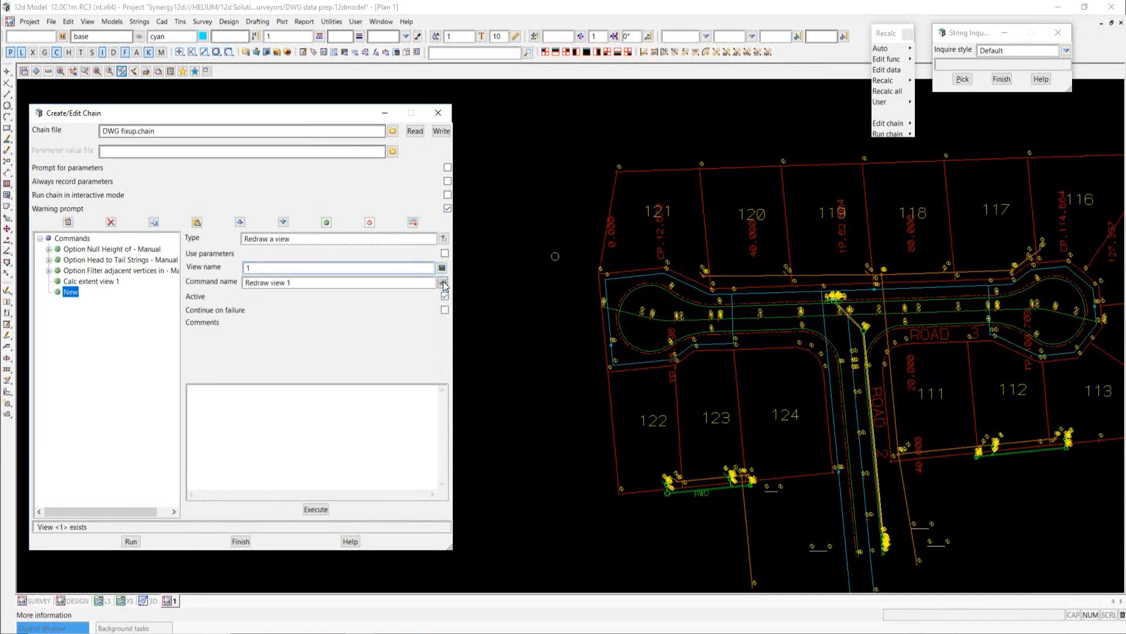
Save the chain over the existing DWG fixup.chain file and run it on the drawing
{"action": "left_click", "coordinate": [443, 131]}
{"action": "left_click", "coordinate": [536, 349]}
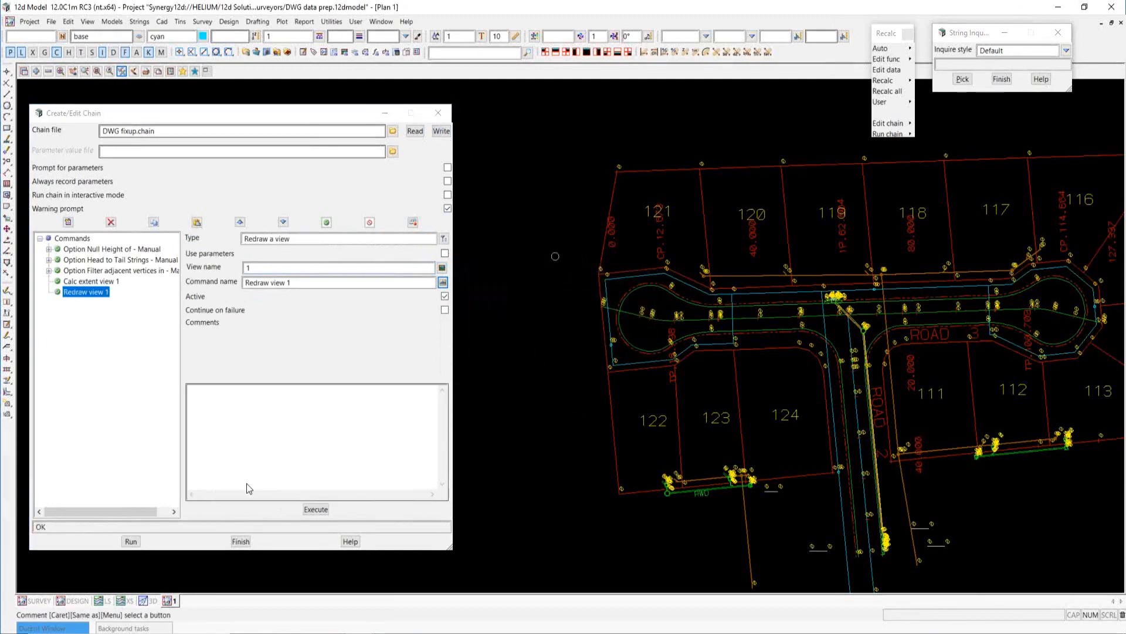
{"action": "left_click", "coordinate": [130, 542]}
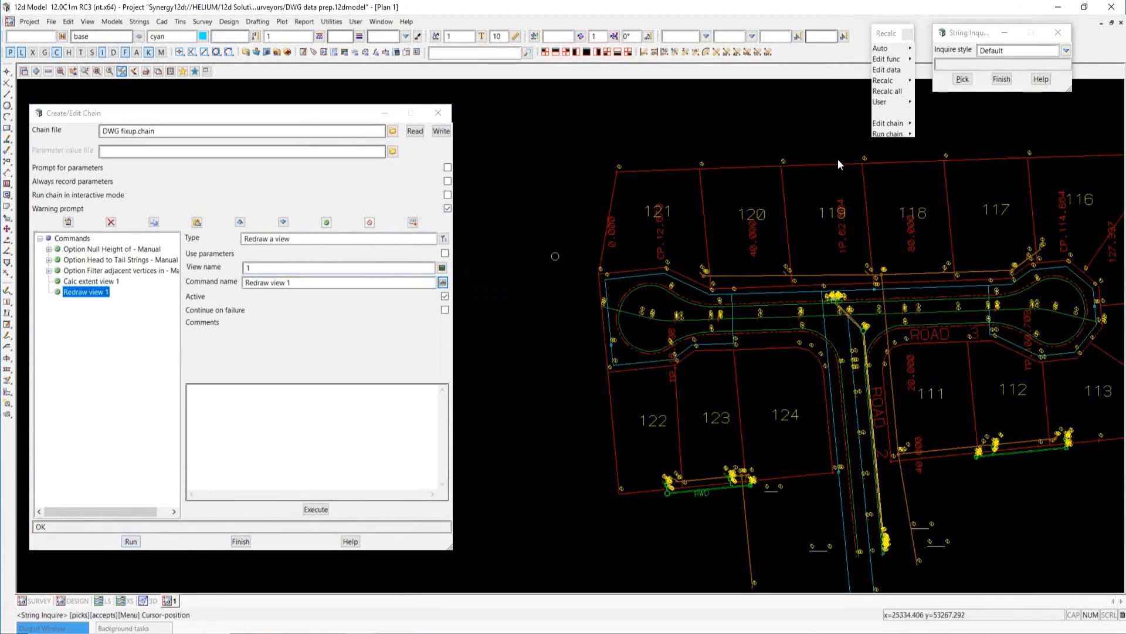
{"action": "left_click", "coordinate": [130, 542]}
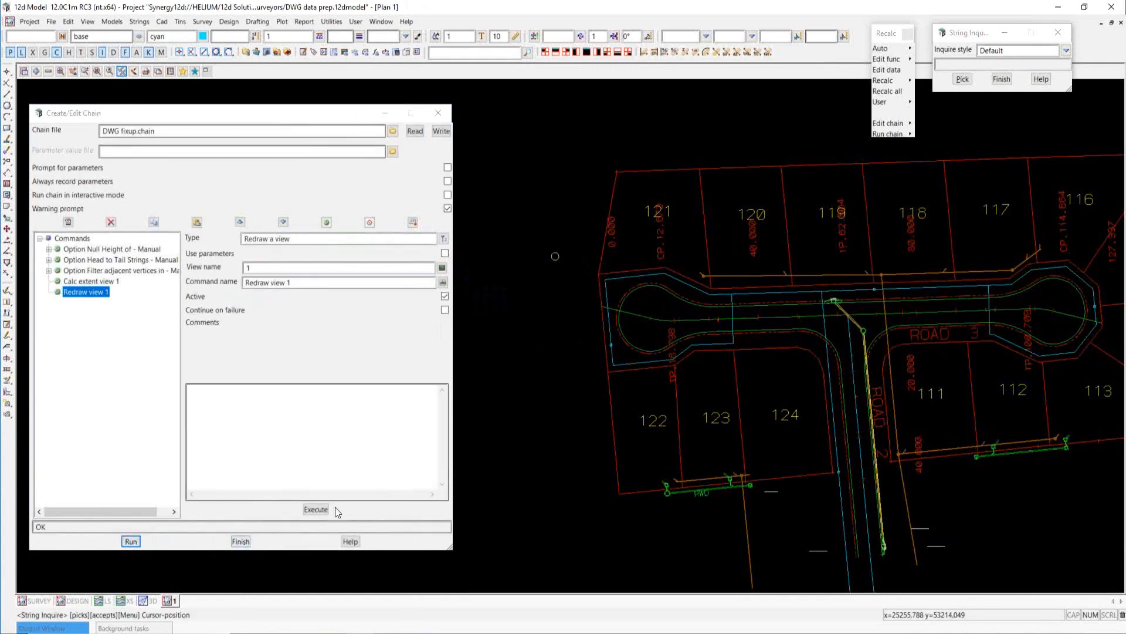
Minimise the String Inquire panel and examine the processed kerb strings around the Road 2 and Road 3 intersection
{"action": "scroll", "coordinate": [546, 358], "scroll_direction": "down", "scroll_amount": 2}
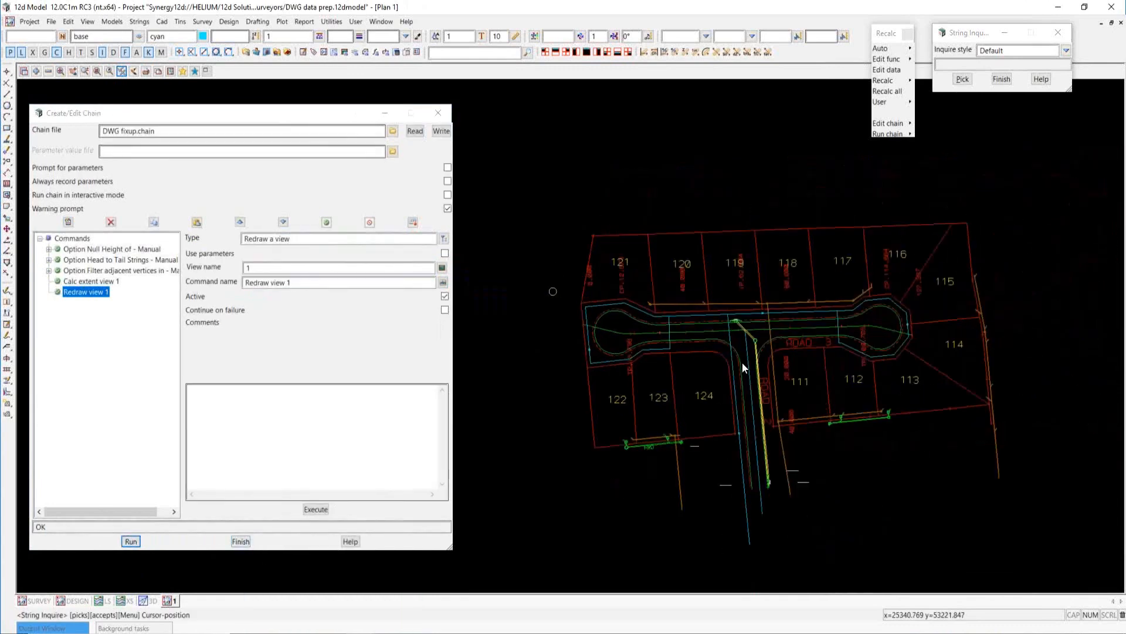
{"action": "scroll", "coordinate": [742, 365], "scroll_direction": "up", "scroll_amount": 2}
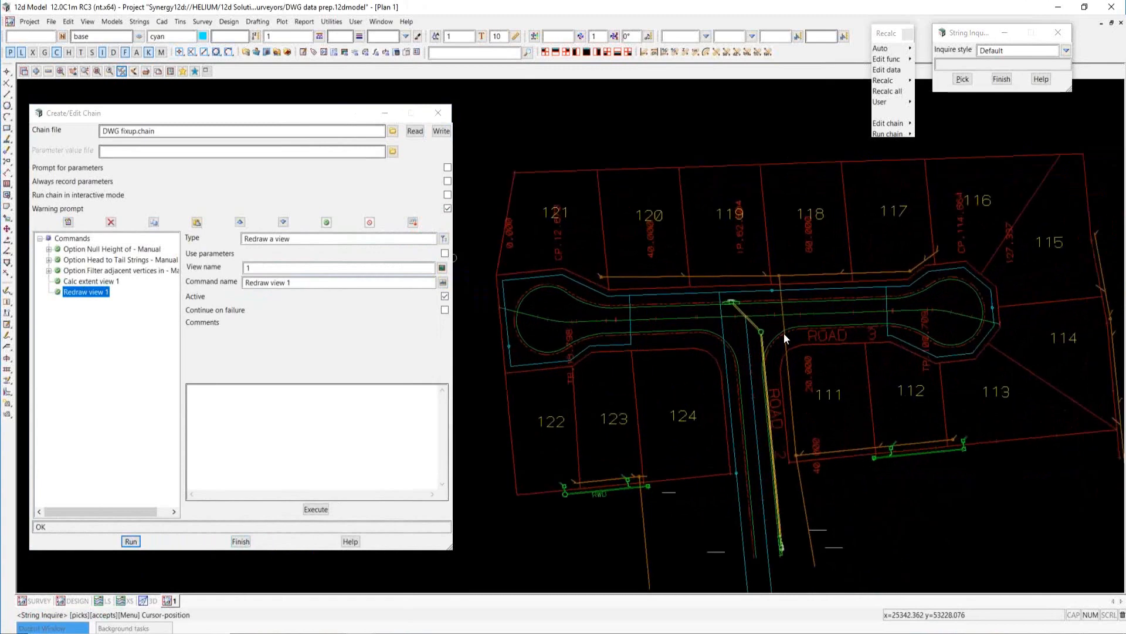
{"action": "scroll", "coordinate": [783, 332], "scroll_direction": "up", "scroll_amount": 2}
{"action": "middle_click_drag", "start_coordinate": [583, 315], "coordinate": [768, 357]}
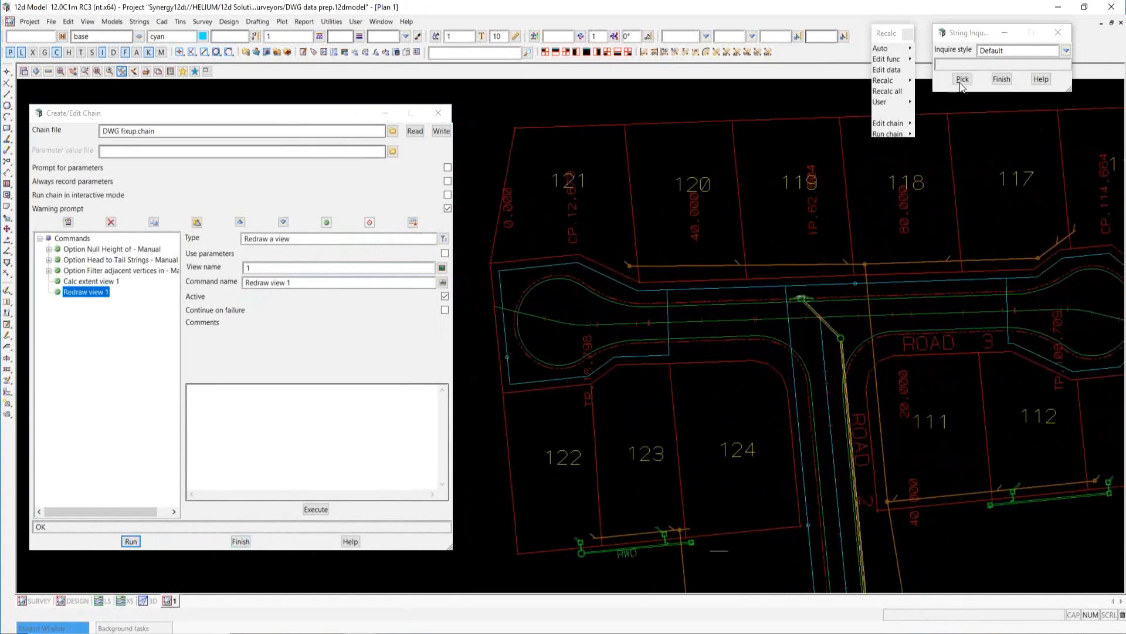
{"action": "left_click", "coordinate": [1005, 32]}
{"action": "left_click", "coordinate": [727, 305]}
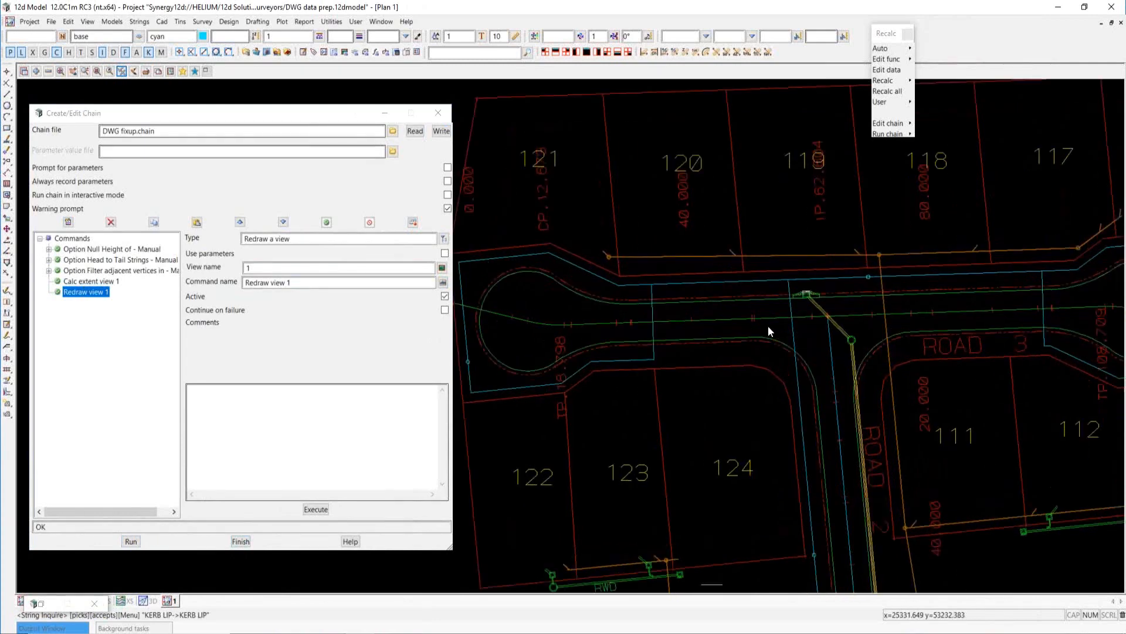
{"action": "scroll", "coordinate": [768, 325], "scroll_direction": "up", "scroll_amount": 3}
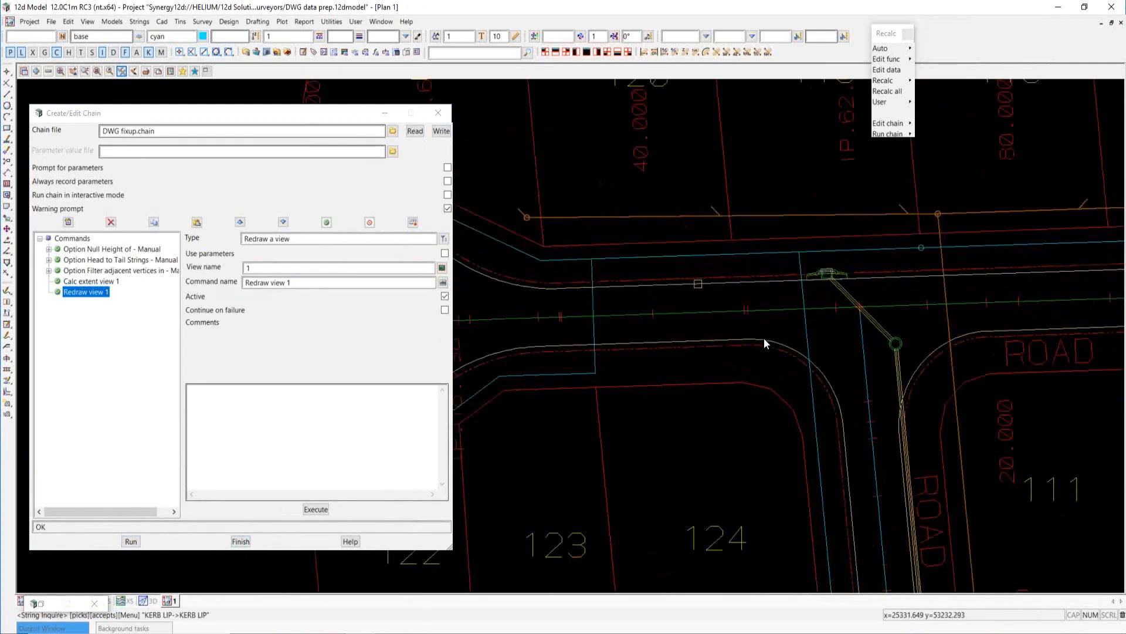
{"action": "left_click", "coordinate": [864, 332]}
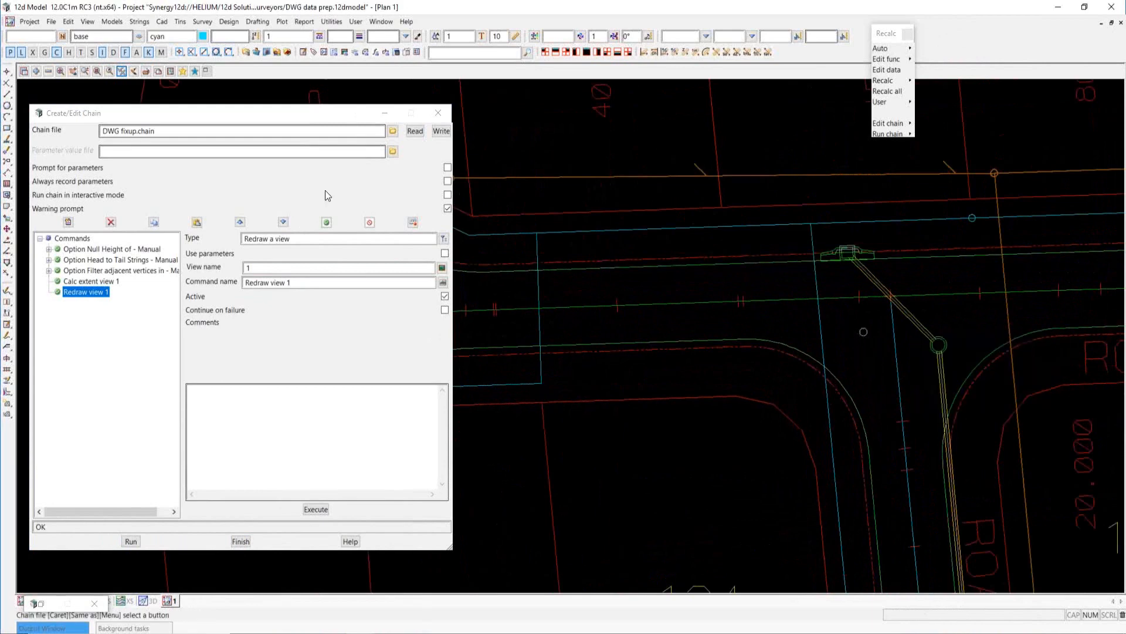
Detach the Model Deletes menu as a floating menu beside the chain editor
{"action": "left_click", "coordinate": [111, 21]}
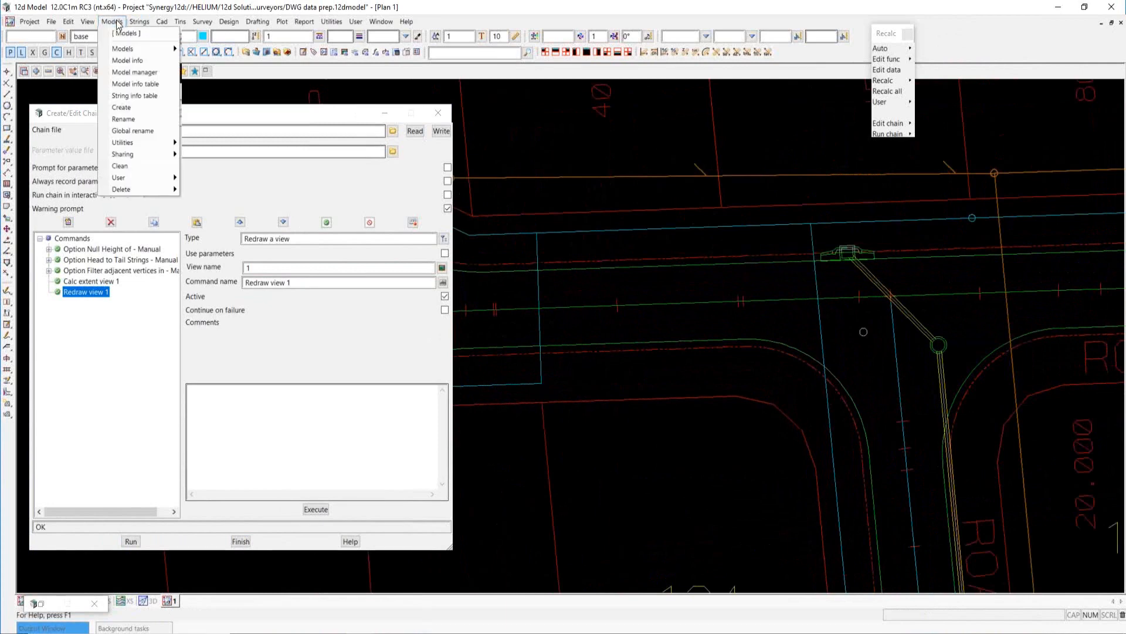
{"action": "mouse_move", "coordinate": [142, 188]}
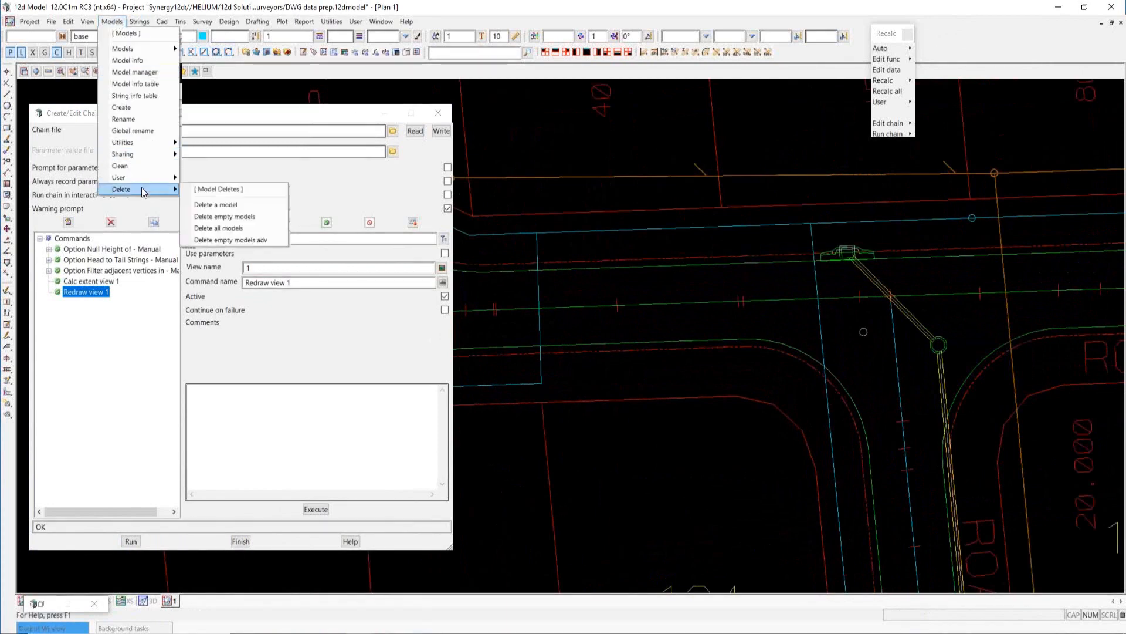
{"action": "left_click", "coordinate": [219, 189]}
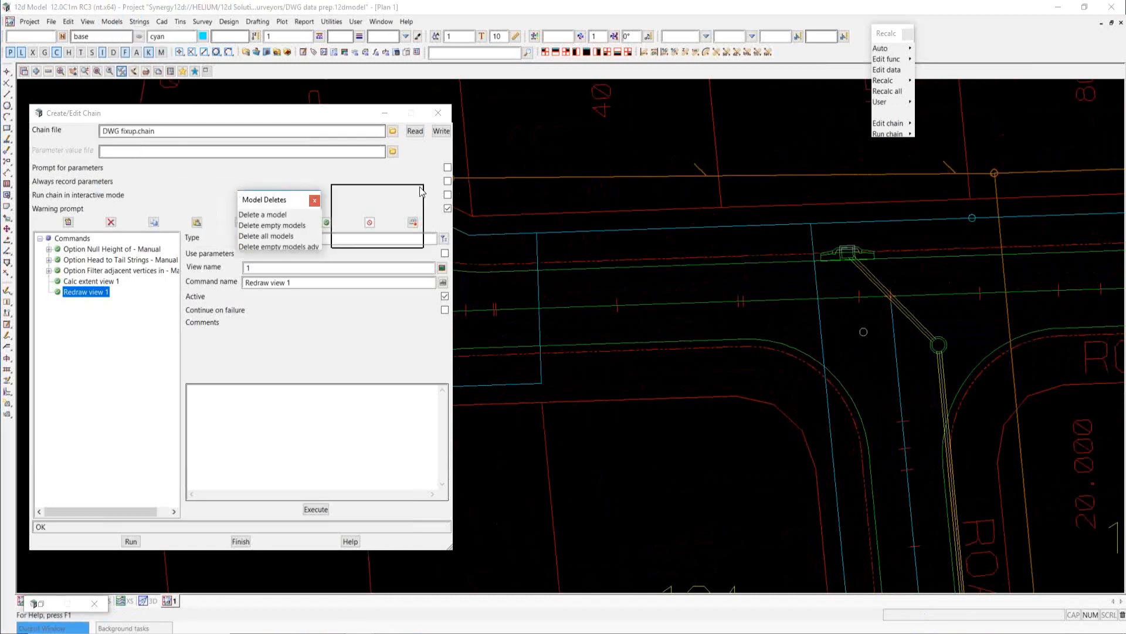
{"action": "left_click", "coordinate": [519, 113]}
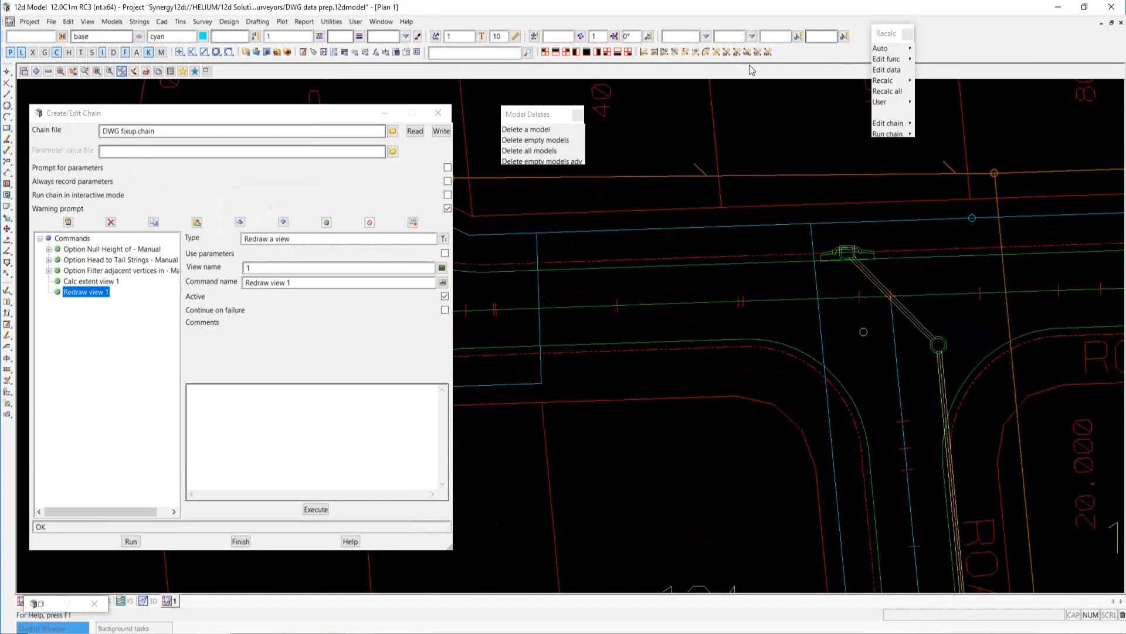
Reopen the Read DWG DXF Data function of Thursday 22 March 2018 12h 13m 41s and place its panel beside the chain editor
{"action": "left_click", "coordinate": [908, 61]}
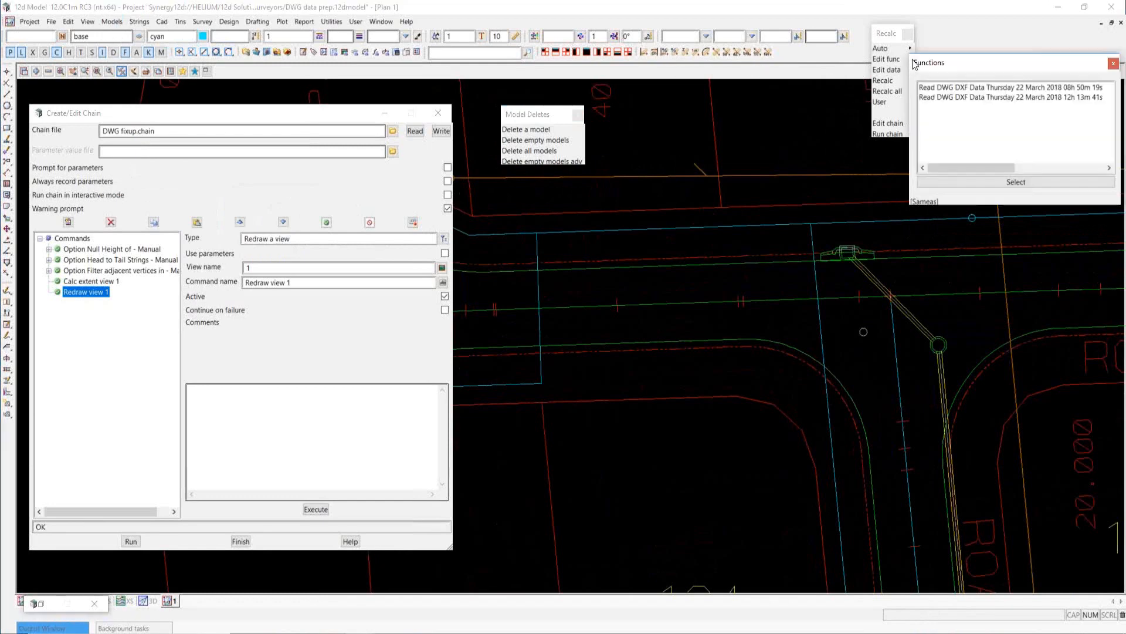
{"action": "double_click", "coordinate": [973, 97]}
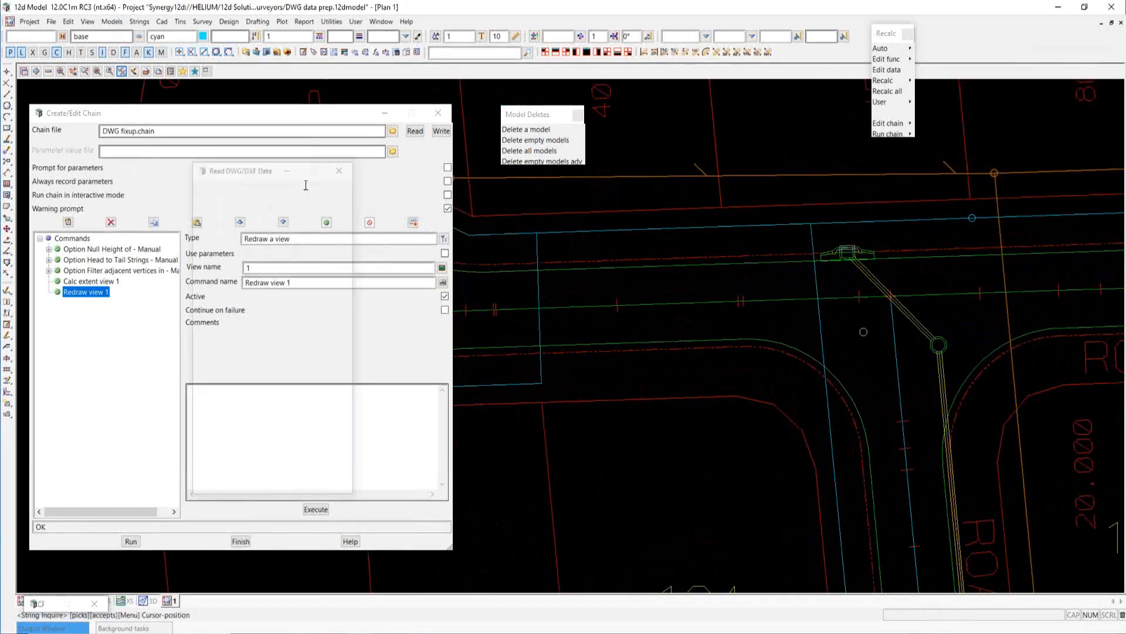
{"action": "left_click_drag", "start_coordinate": [220, 163], "coordinate": [642, 136]}
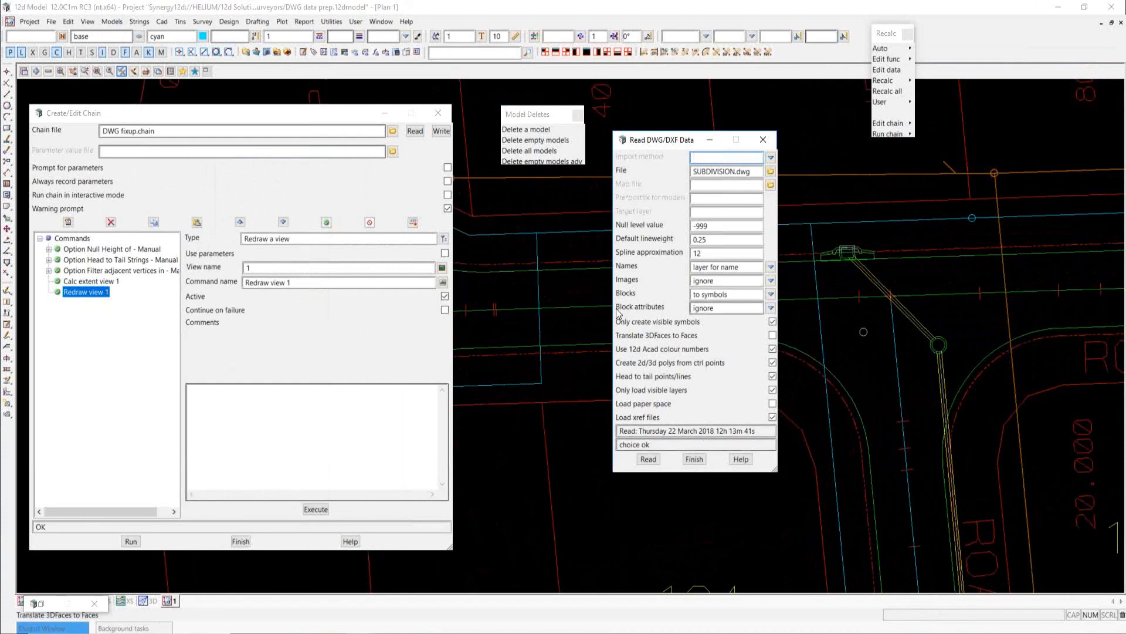
Permanently delete all models from the project
{"action": "left_click", "coordinate": [540, 151]}
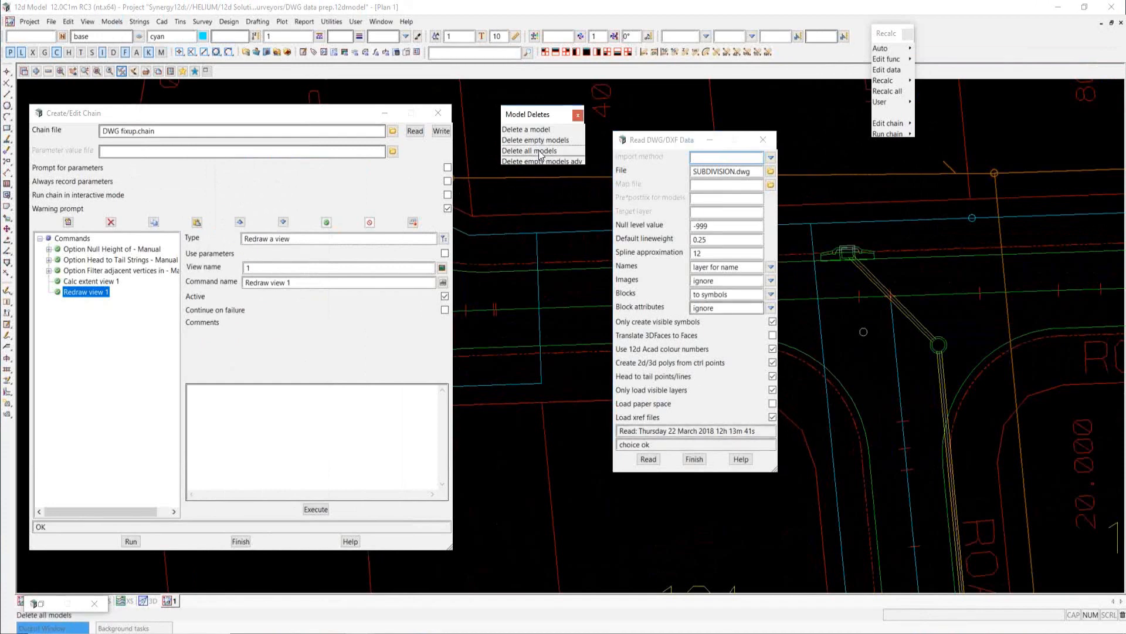
{"action": "left_click", "coordinate": [693, 177]}
{"action": "left_click", "coordinate": [574, 204]}
{"action": "left_click", "coordinate": [577, 360]}
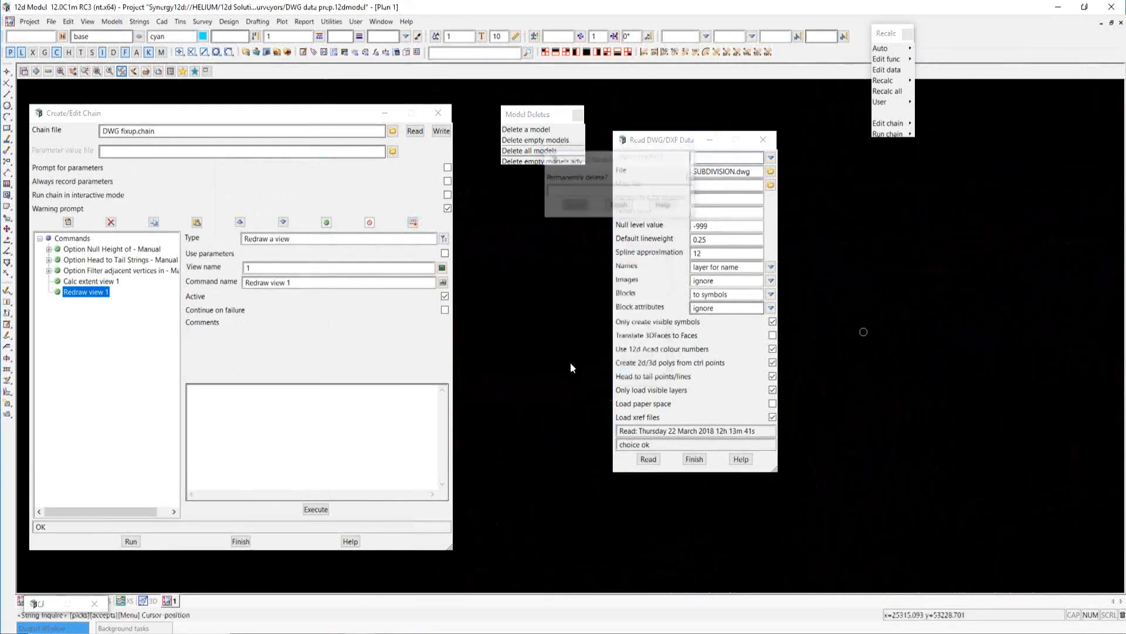
Read SUBDIVISION.dwg again and add all imported models to view 1
{"action": "left_click", "coordinate": [649, 458]}
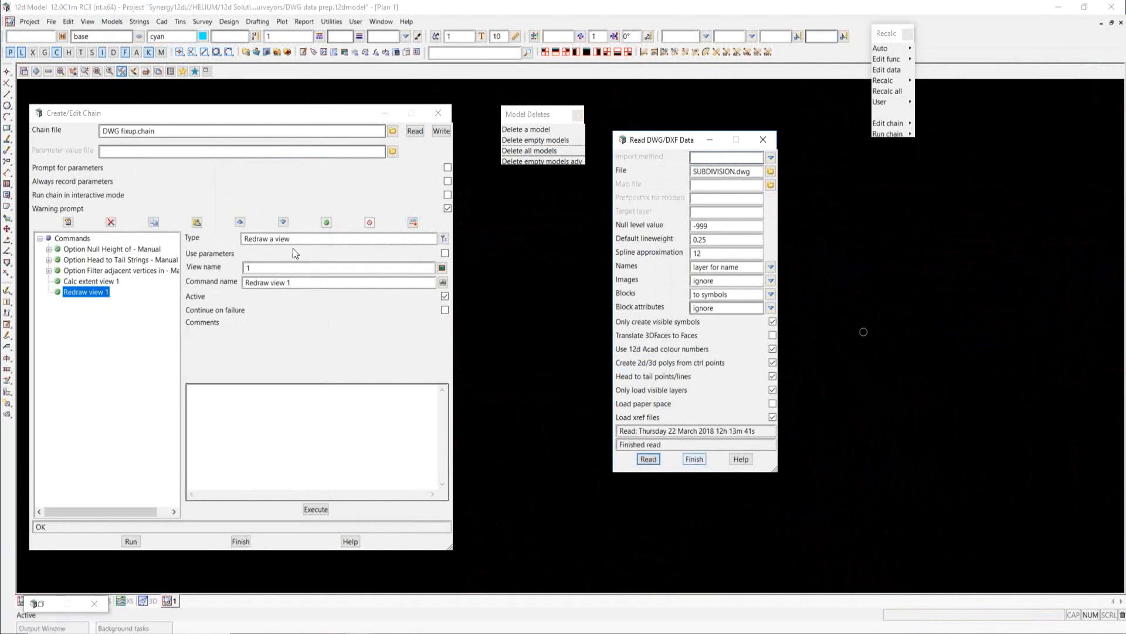
{"action": "left_click", "coordinate": [34, 71]}
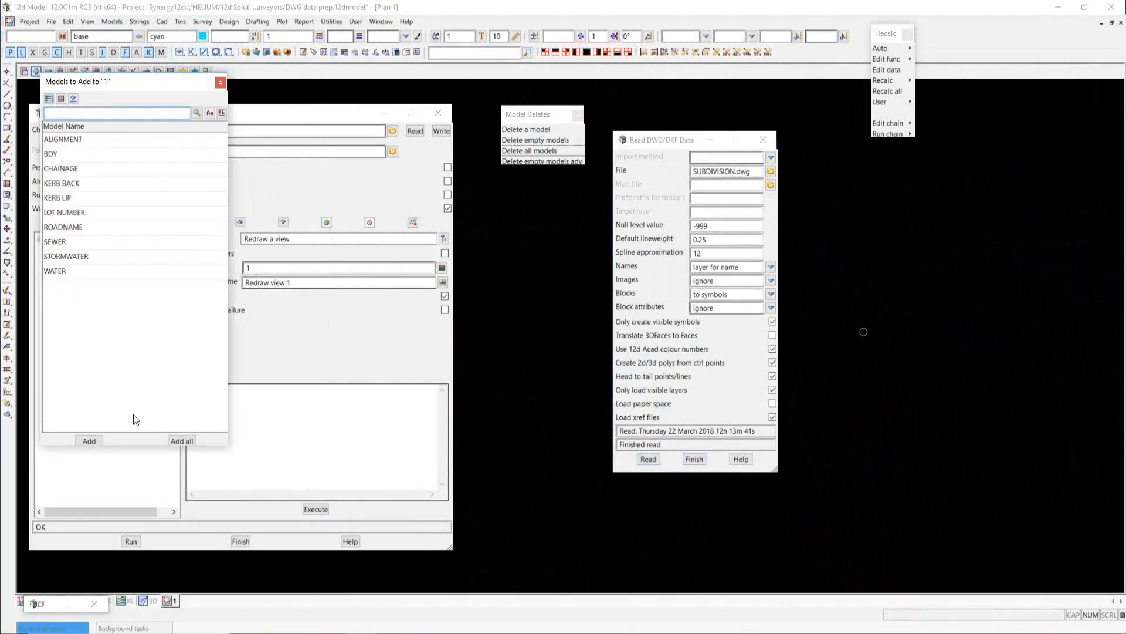
{"action": "left_click", "coordinate": [184, 441]}
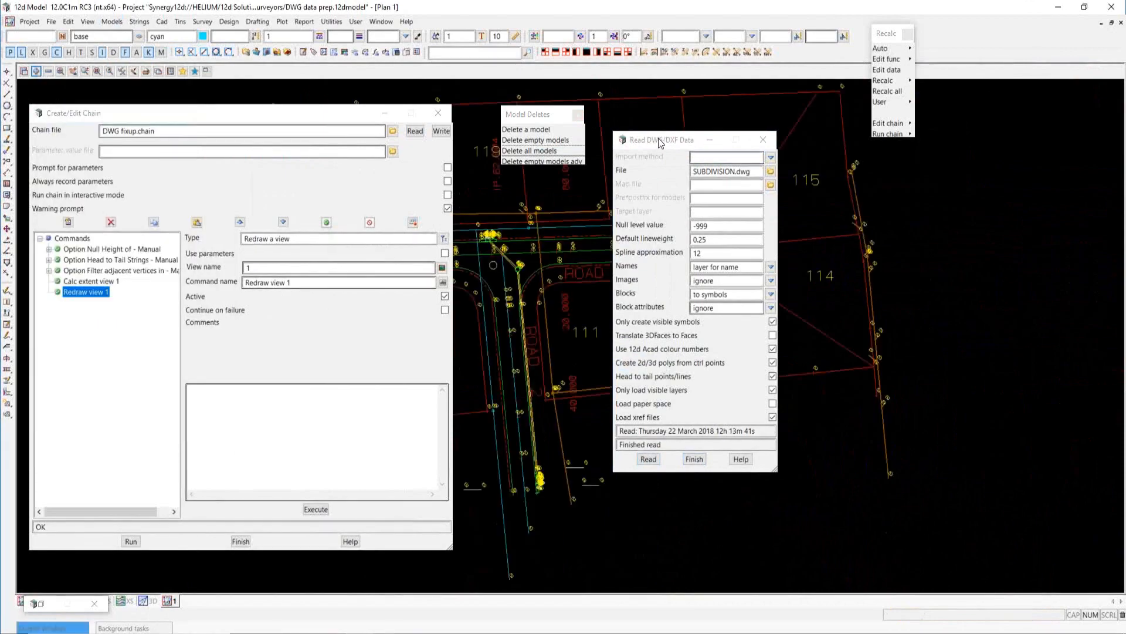
{"action": "left_click_drag", "start_coordinate": [656, 140], "coordinate": [963, 144]}
{"action": "scroll", "coordinate": [670, 273], "scroll_direction": "down", "scroll_amount": 3}
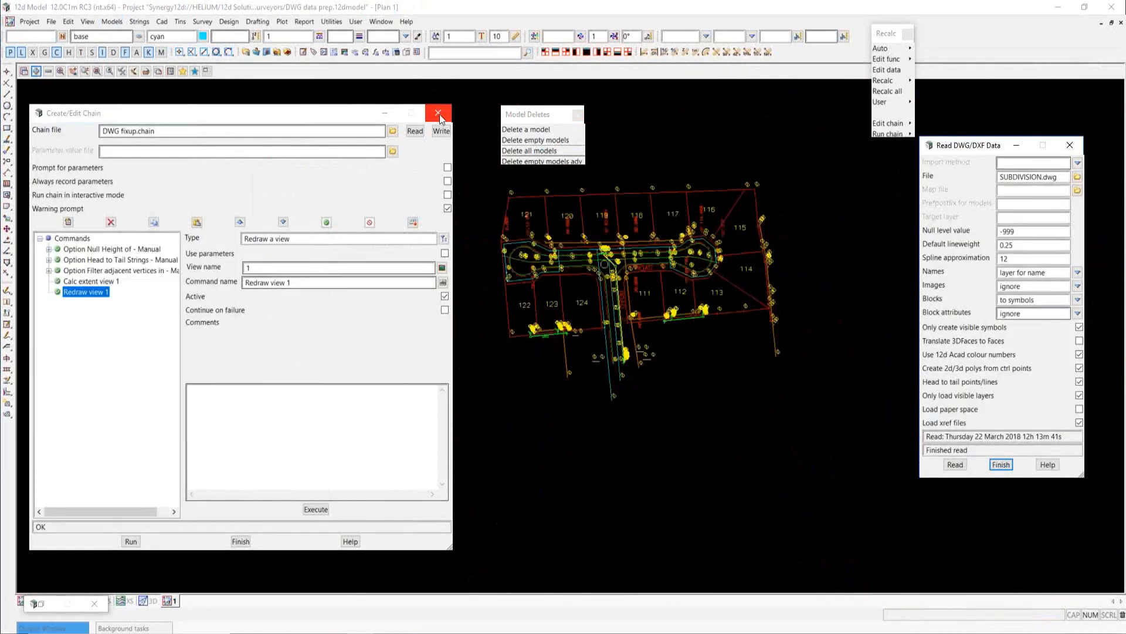
Close the chain editor and DWG import panels, and examine the imported strings around the cul-de-sac by lots 121 and 122
{"action": "left_click", "coordinate": [241, 541]}
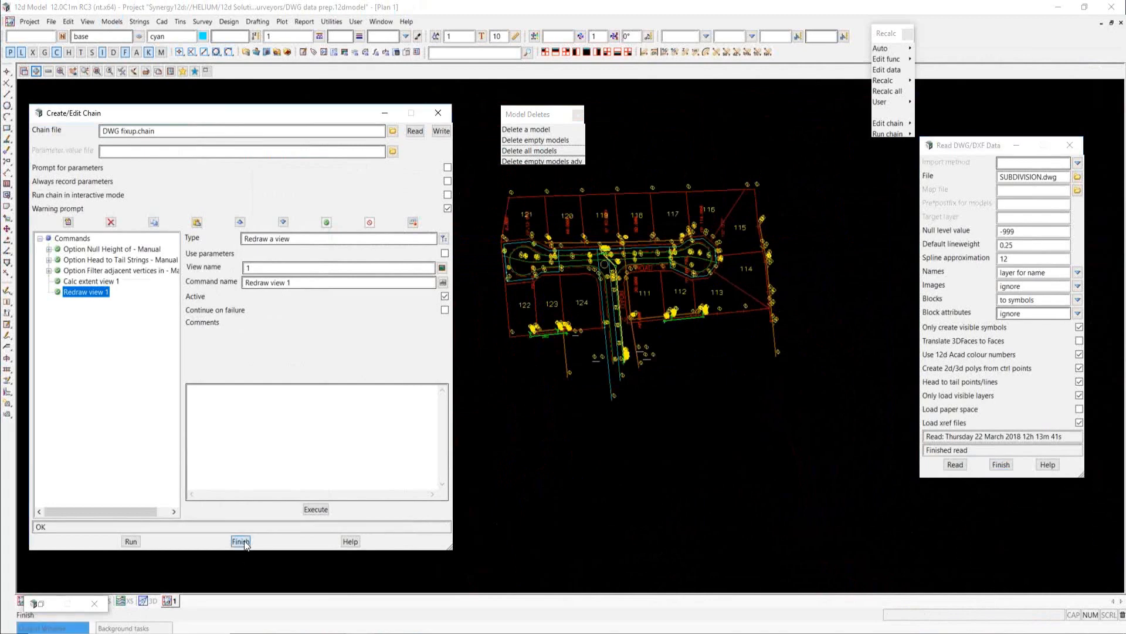
{"action": "left_click", "coordinate": [536, 340]}
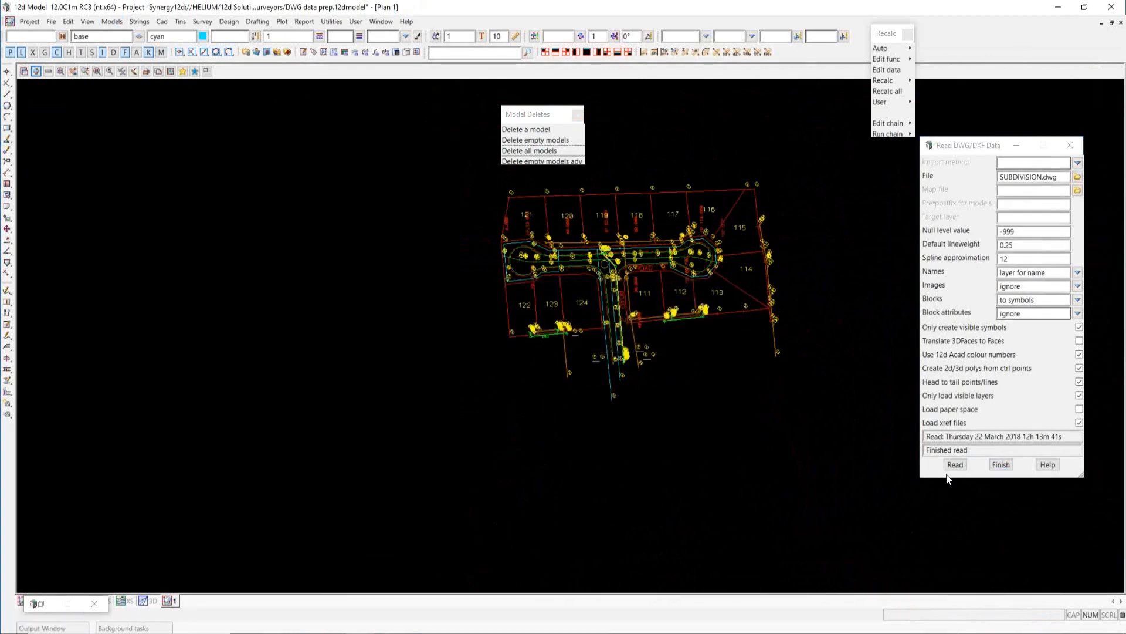
{"action": "left_click", "coordinate": [1001, 465]}
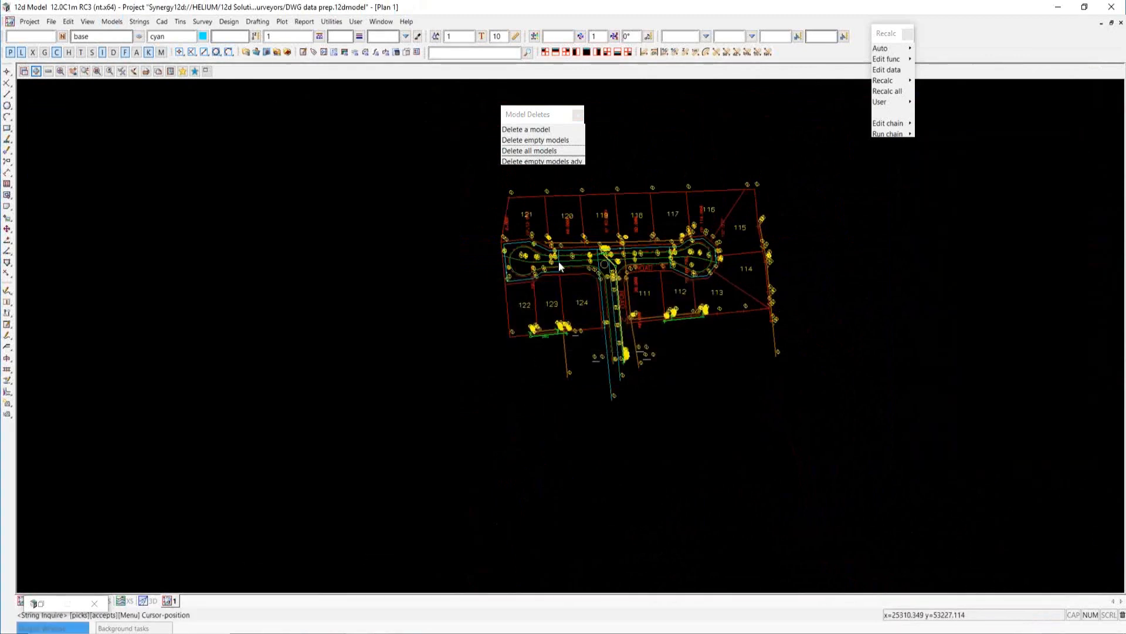
{"action": "scroll", "coordinate": [557, 251], "scroll_direction": "up", "scroll_amount": 1}
{"action": "scroll", "coordinate": [557, 251], "scroll_direction": "up", "scroll_amount": 3}
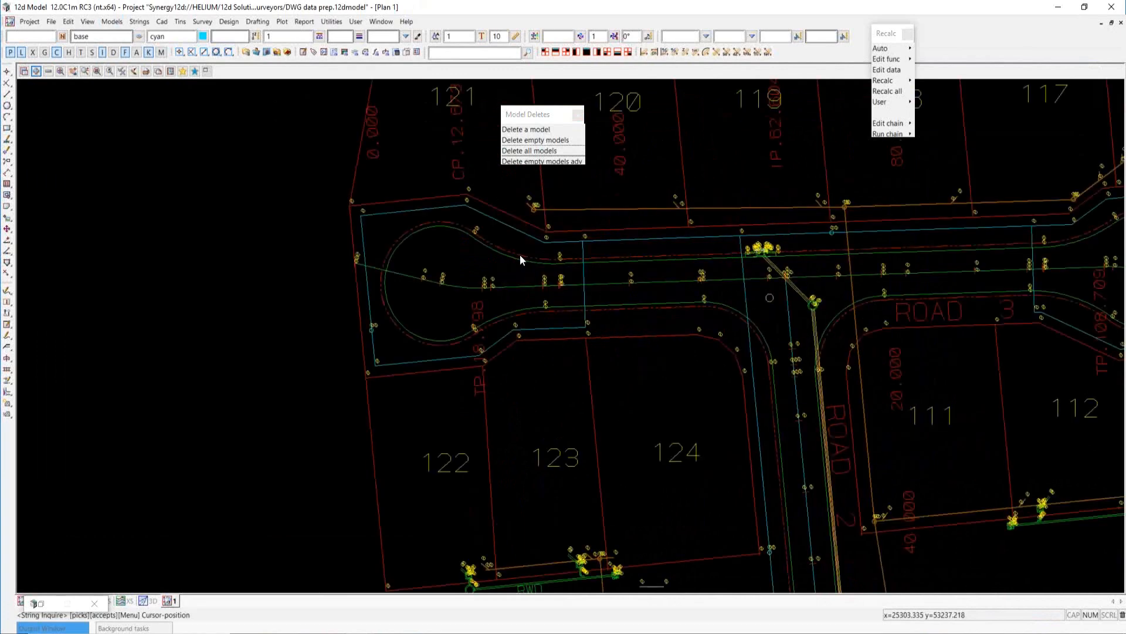
{"action": "left_click", "coordinate": [523, 262]}
{"action": "left_click", "coordinate": [396, 208]}
{"action": "left_click", "coordinate": [613, 343]}
{"action": "left_click", "coordinate": [716, 325]}
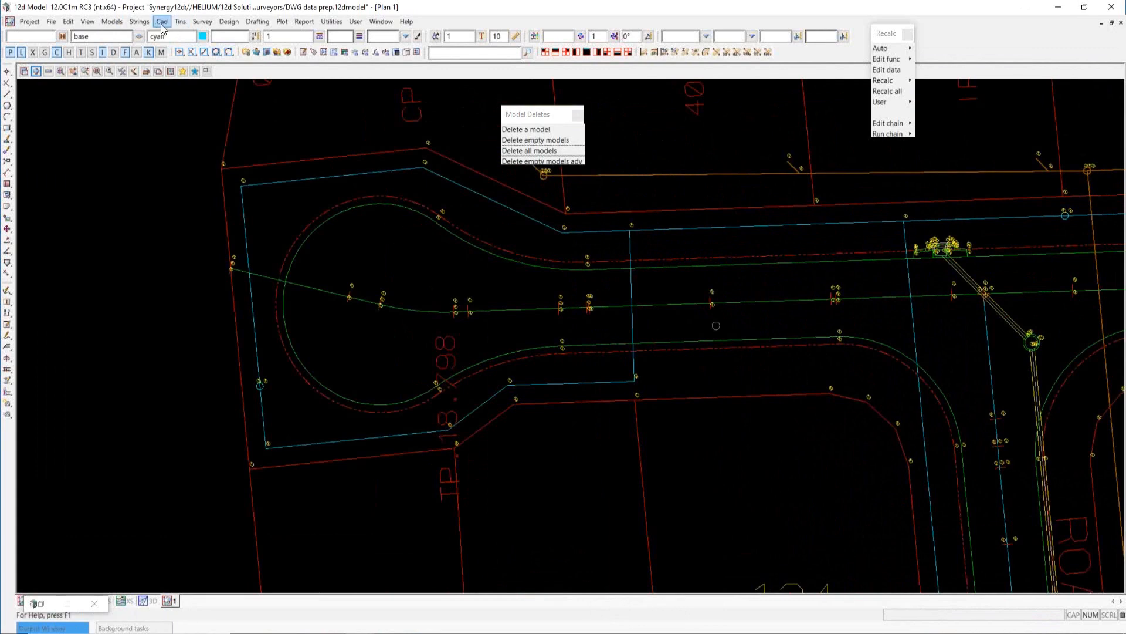
Bring up View Information for view 1 and calculate its extents to check the element and vertex counts before the fixup
{"action": "left_click", "coordinate": [117, 24]}
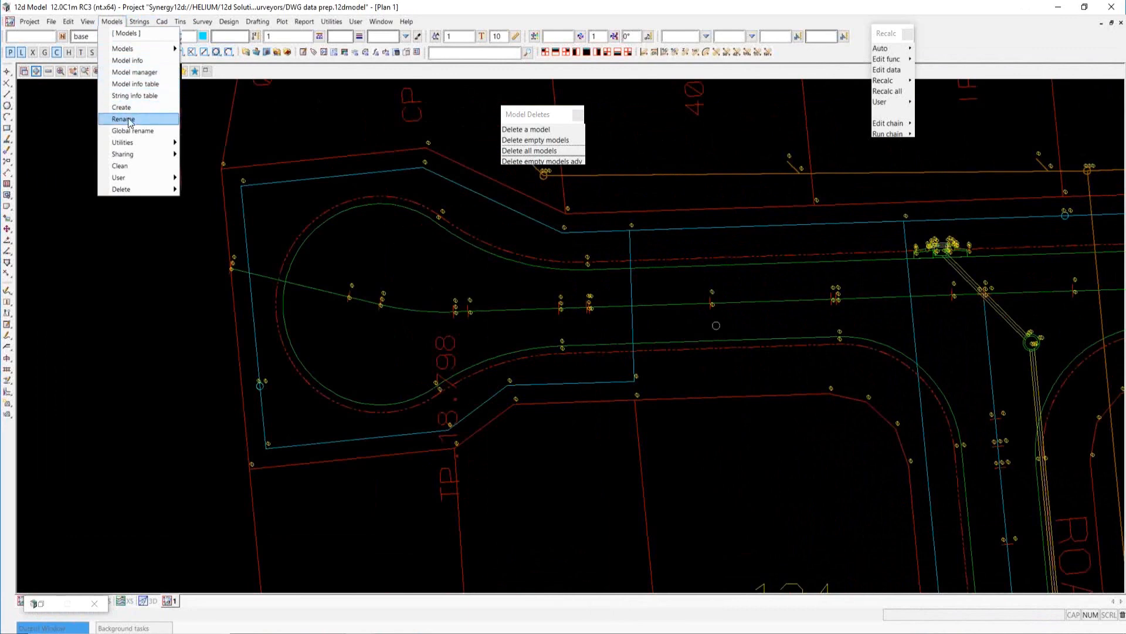
{"action": "mouse_move", "coordinate": [87, 22]}
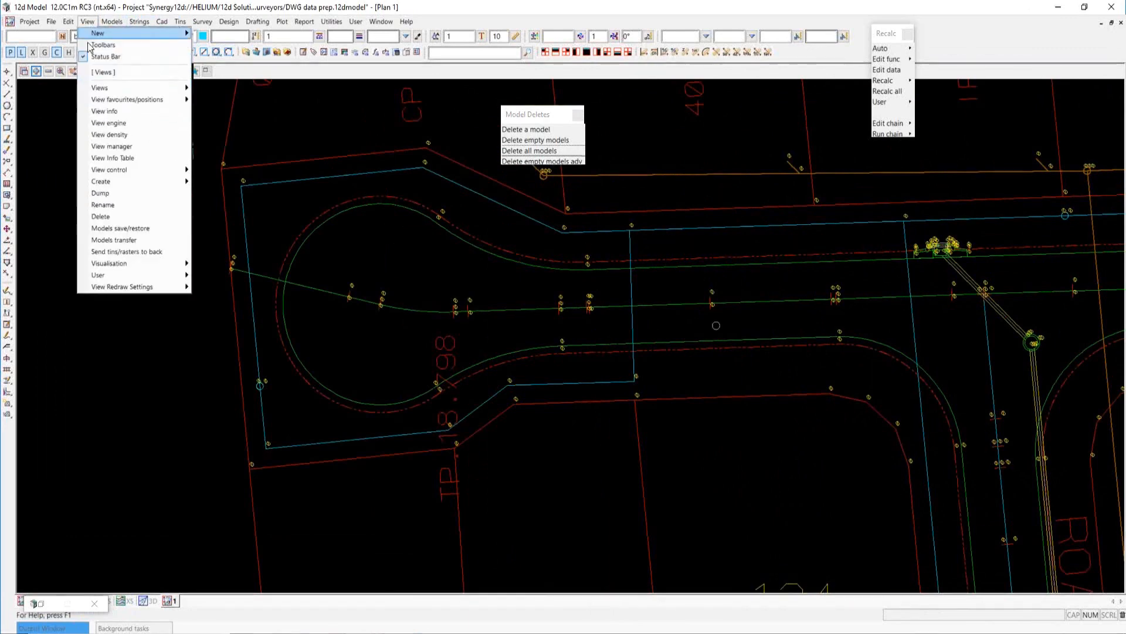
{"action": "left_click", "coordinate": [107, 111]}
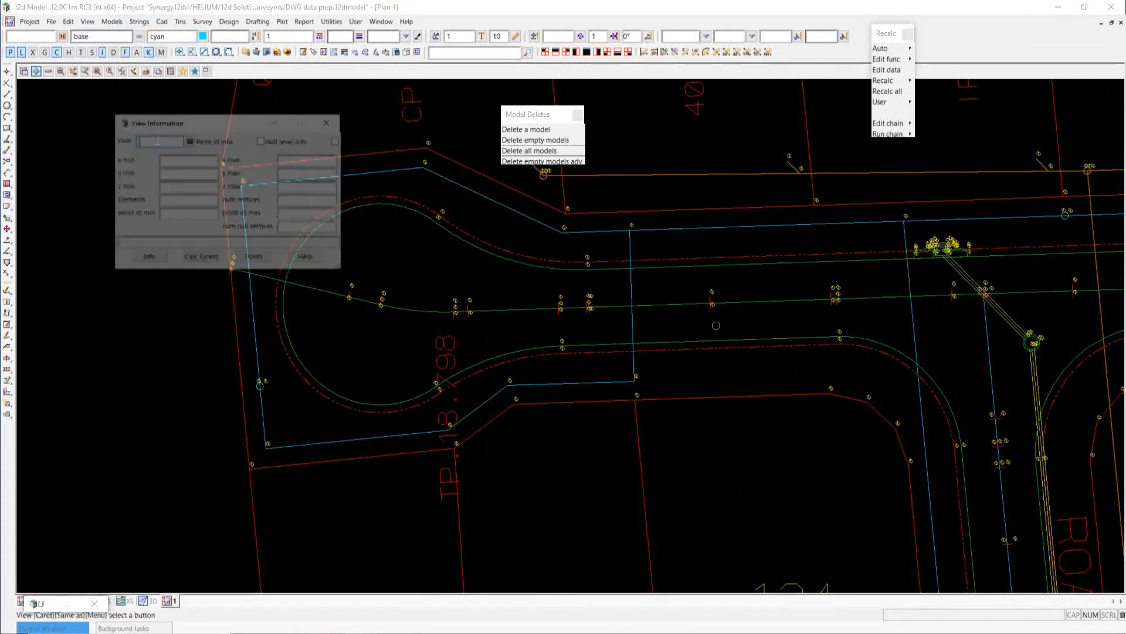
{"action": "left_click_drag", "start_coordinate": [182, 119], "coordinate": [188, 92]}
{"action": "left_click", "coordinate": [194, 113]}
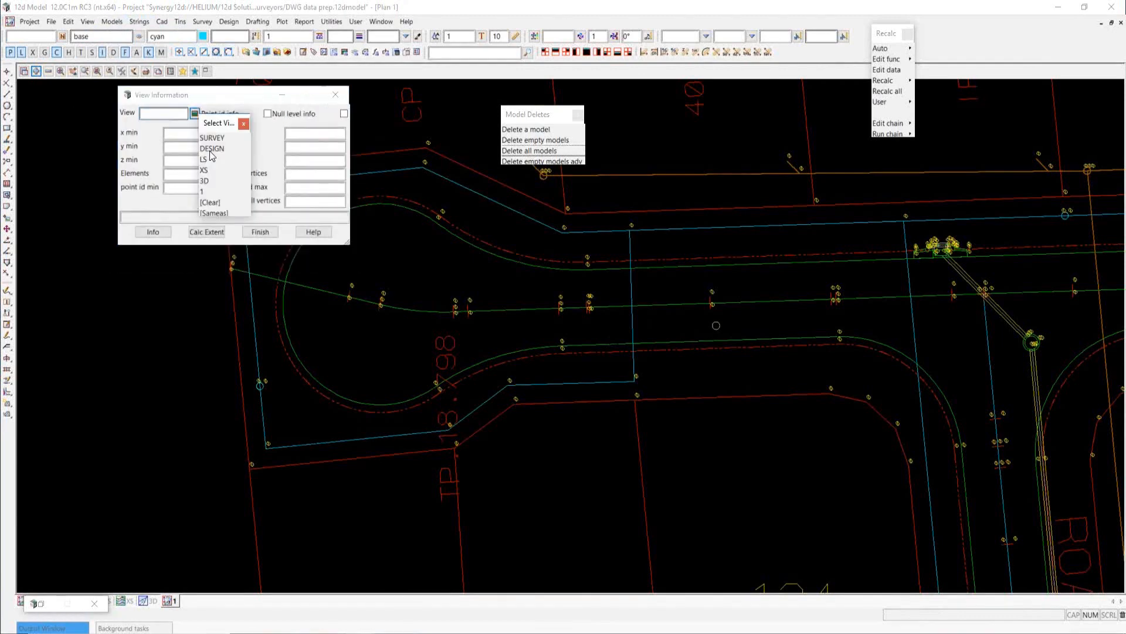
{"action": "left_click", "coordinate": [205, 191]}
{"action": "left_click", "coordinate": [207, 232]}
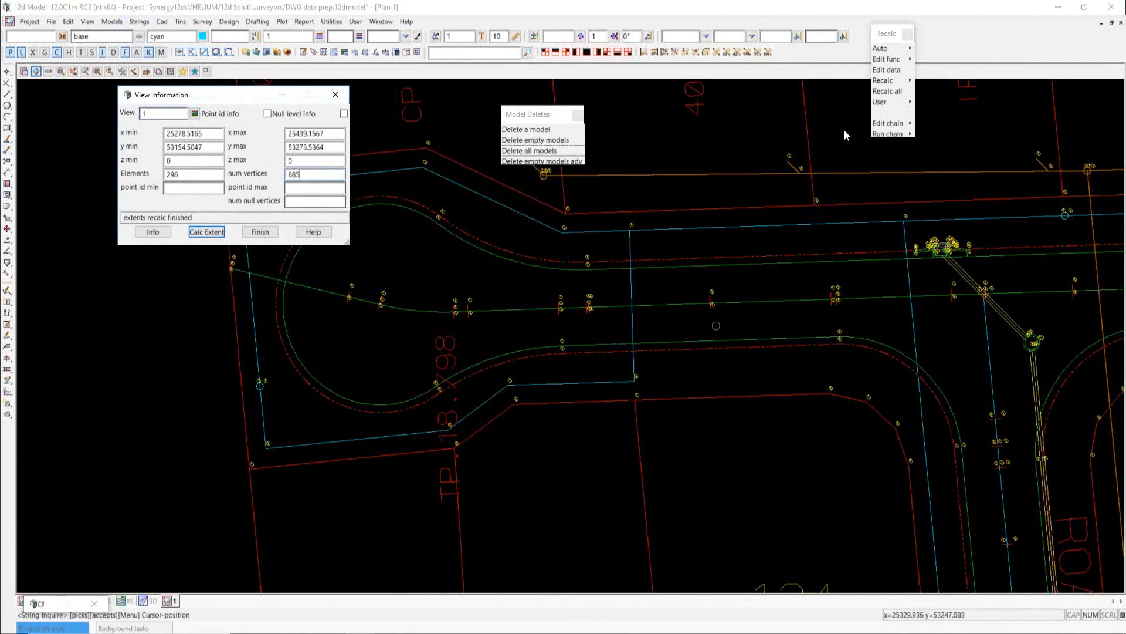
Run DWG fixup.chain on the freshly imported data
{"action": "left_click_drag", "start_coordinate": [890, 34], "coordinate": [845, 75]}
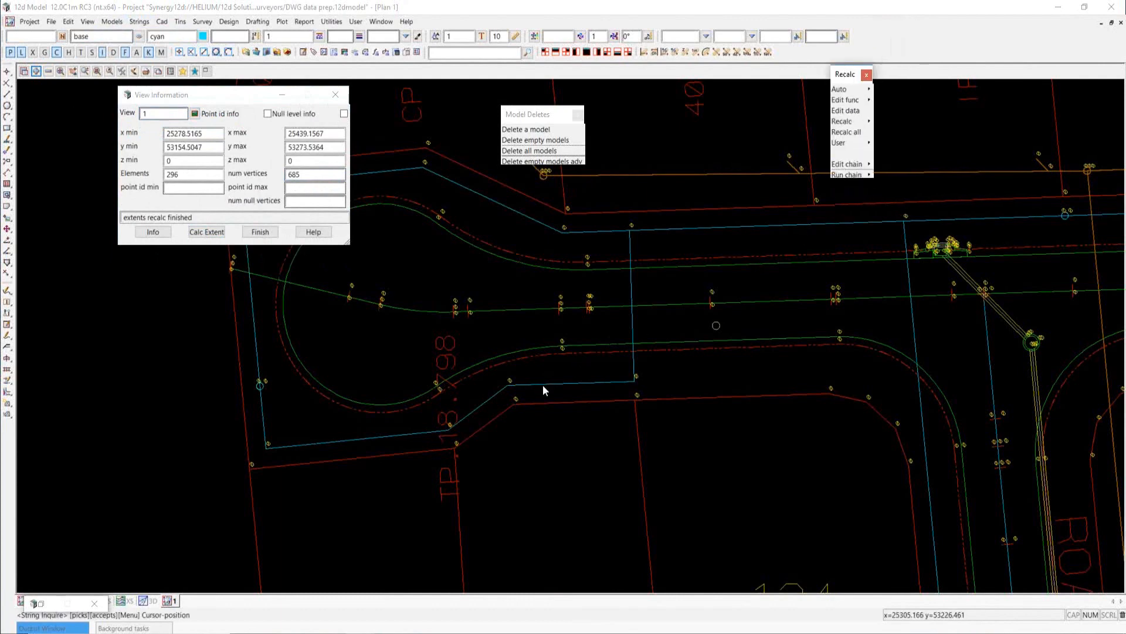
{"action": "left_click", "coordinate": [868, 176]}
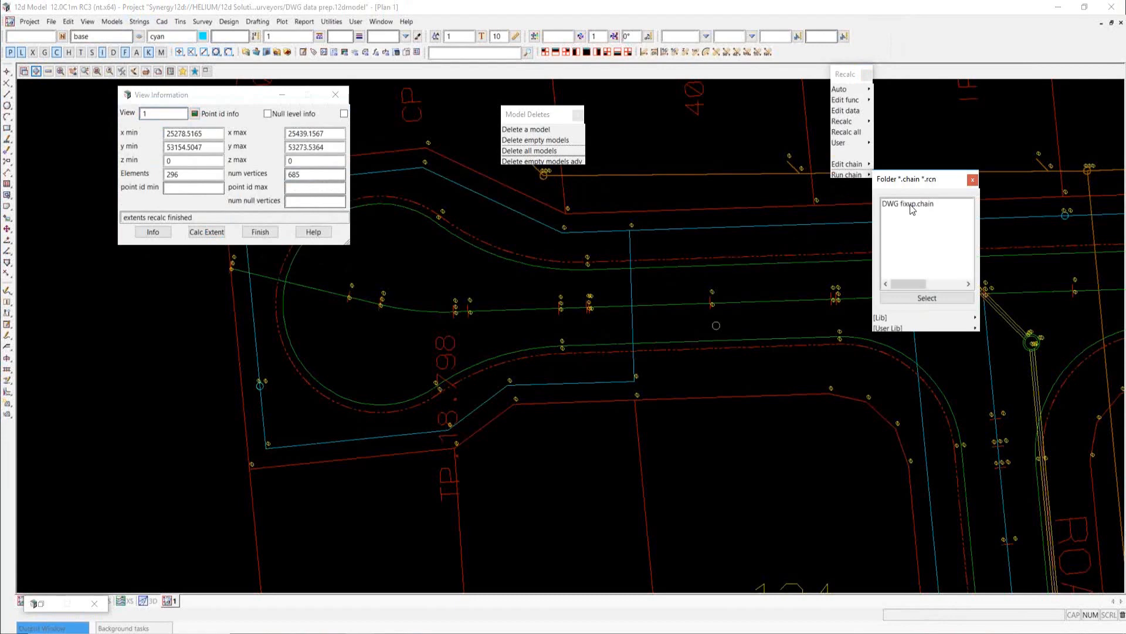
{"action": "double_click", "coordinate": [911, 205]}
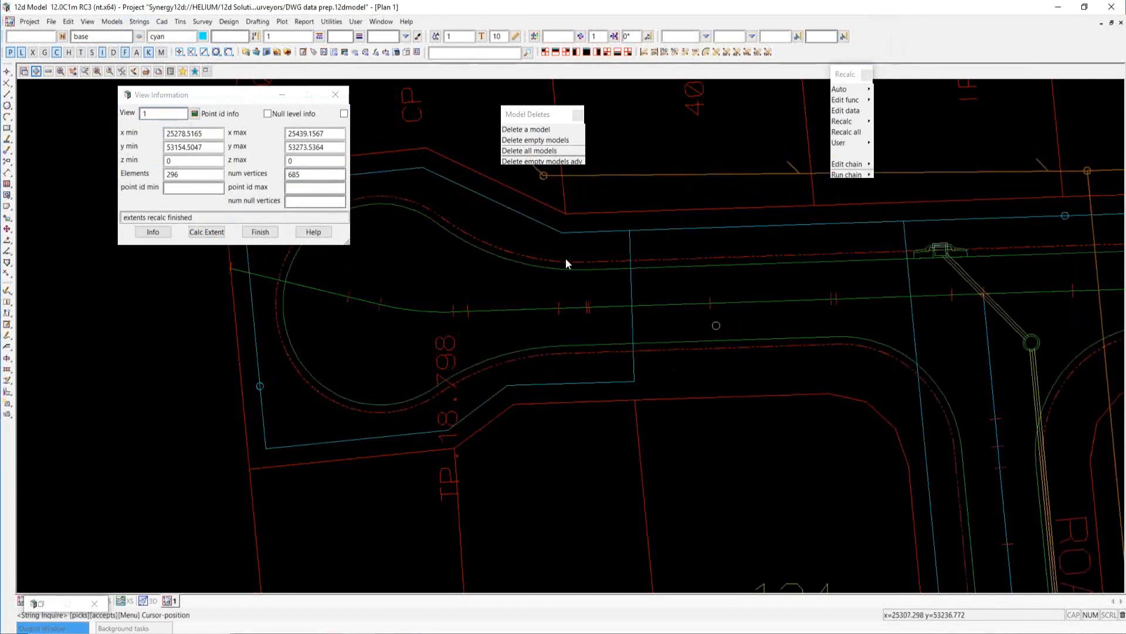
Recalculate the extents of view 1, check the vertex count and z values after the fixup, and close View Information
{"action": "scroll", "coordinate": [543, 262], "scroll_direction": "down", "scroll_amount": 3}
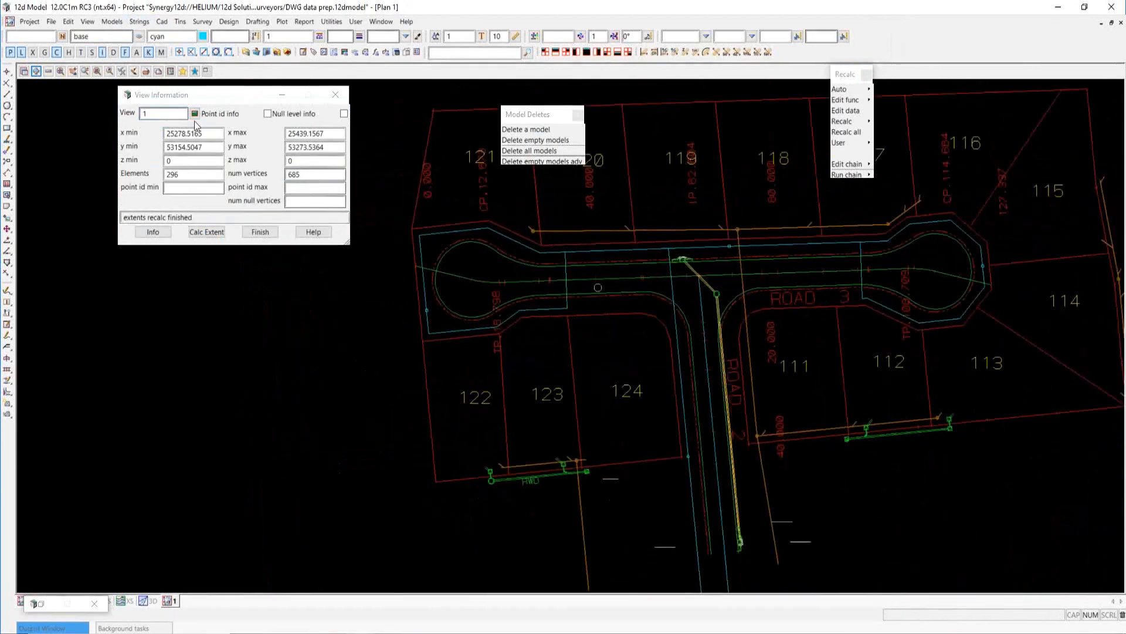
{"action": "left_click", "coordinate": [311, 174]}
{"action": "left_click", "coordinate": [211, 232]}
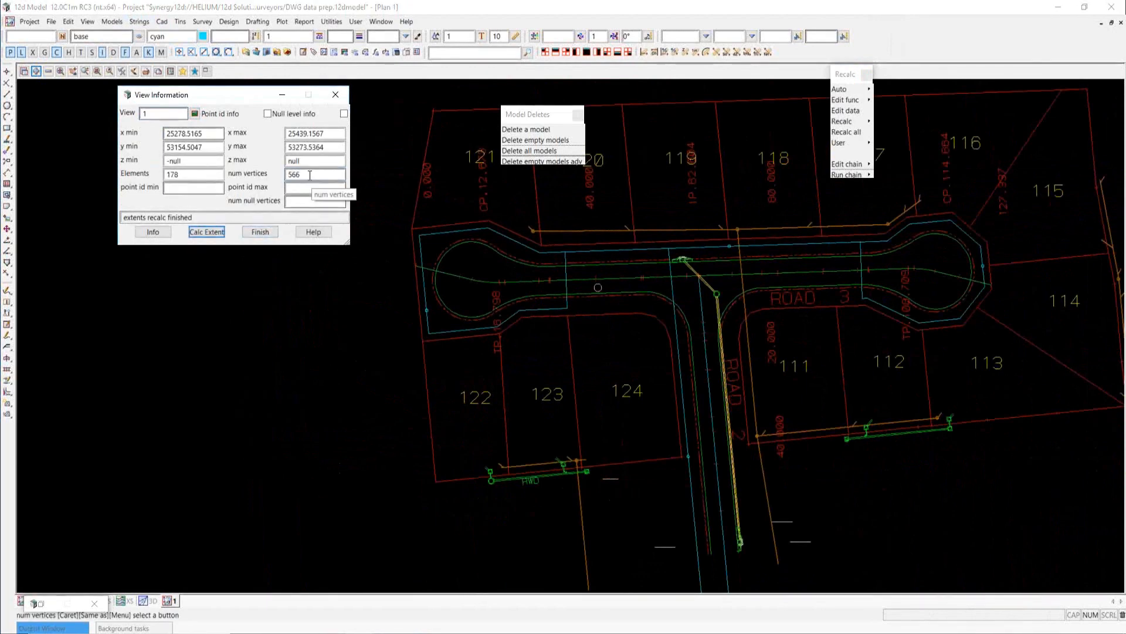
{"action": "double_click", "coordinate": [288, 175]}
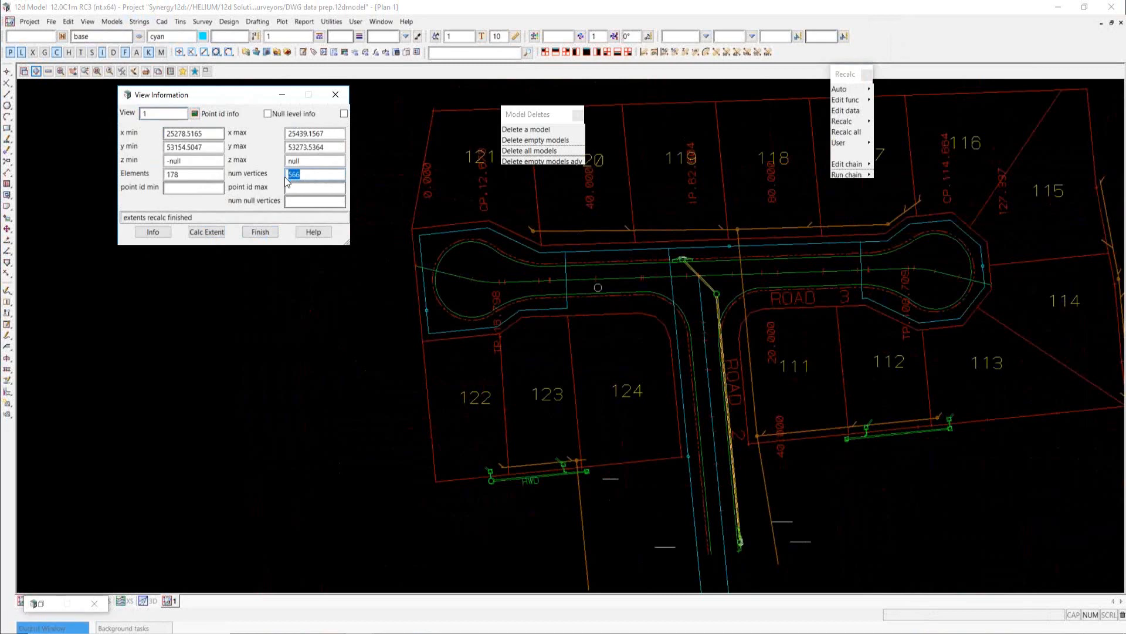
{"action": "double_click", "coordinate": [285, 161]}
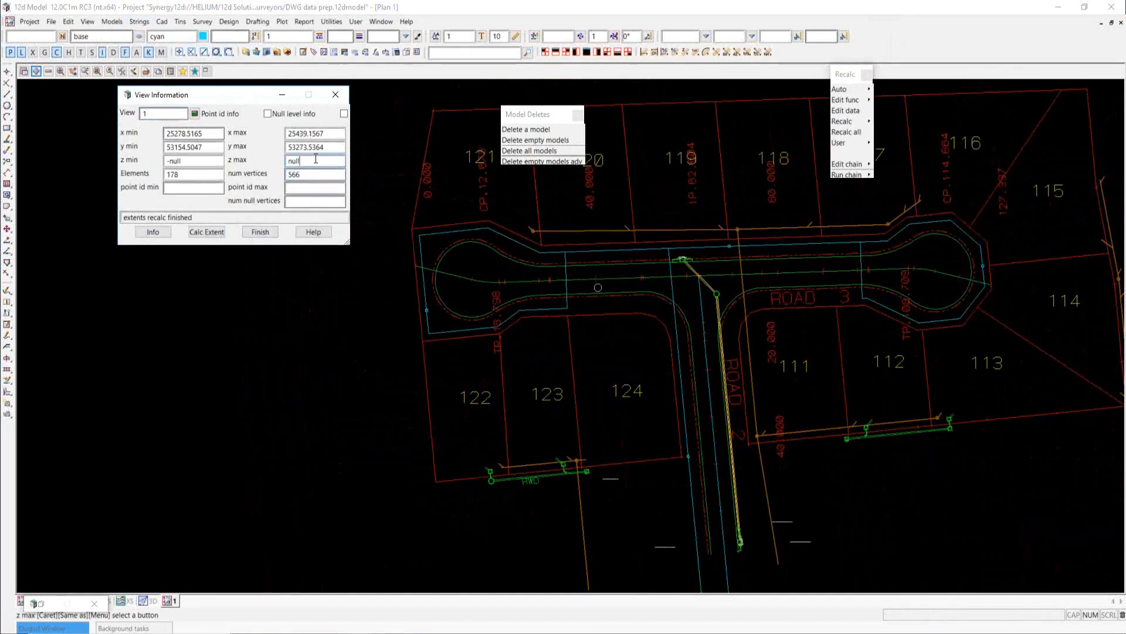
{"action": "left_click", "coordinate": [312, 174]}
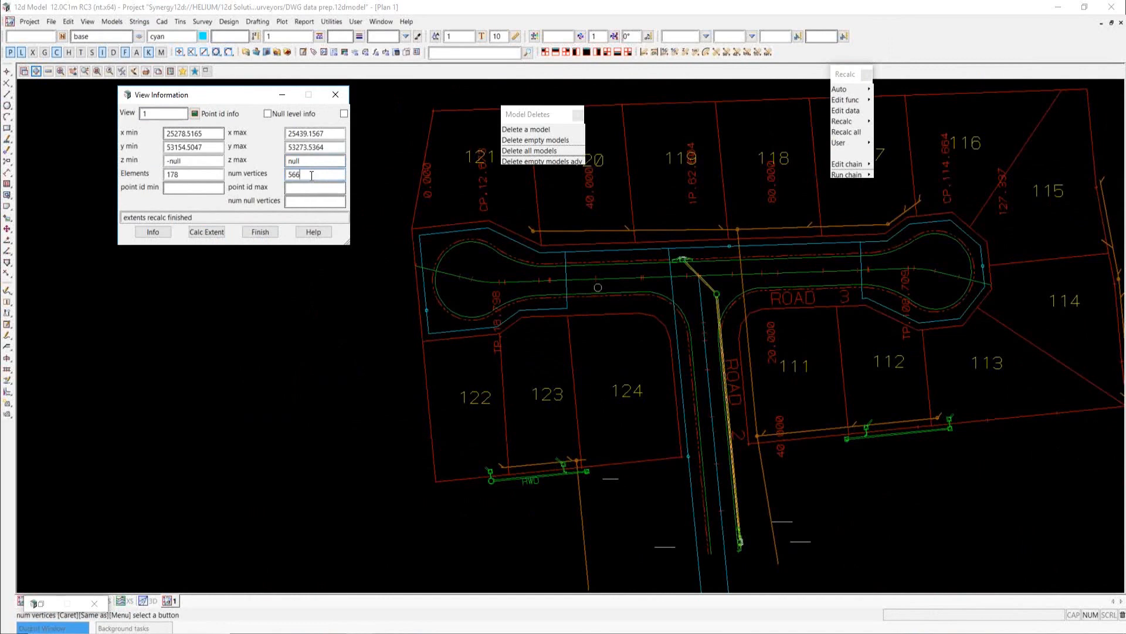
{"action": "left_click", "coordinate": [262, 232]}
Open DWG fixup.chain for editing, close the Model Deletes panel, and select the chain's Filter adjacent vertices command
{"action": "left_click_drag", "start_coordinate": [517, 113], "coordinate": [291, 74]}
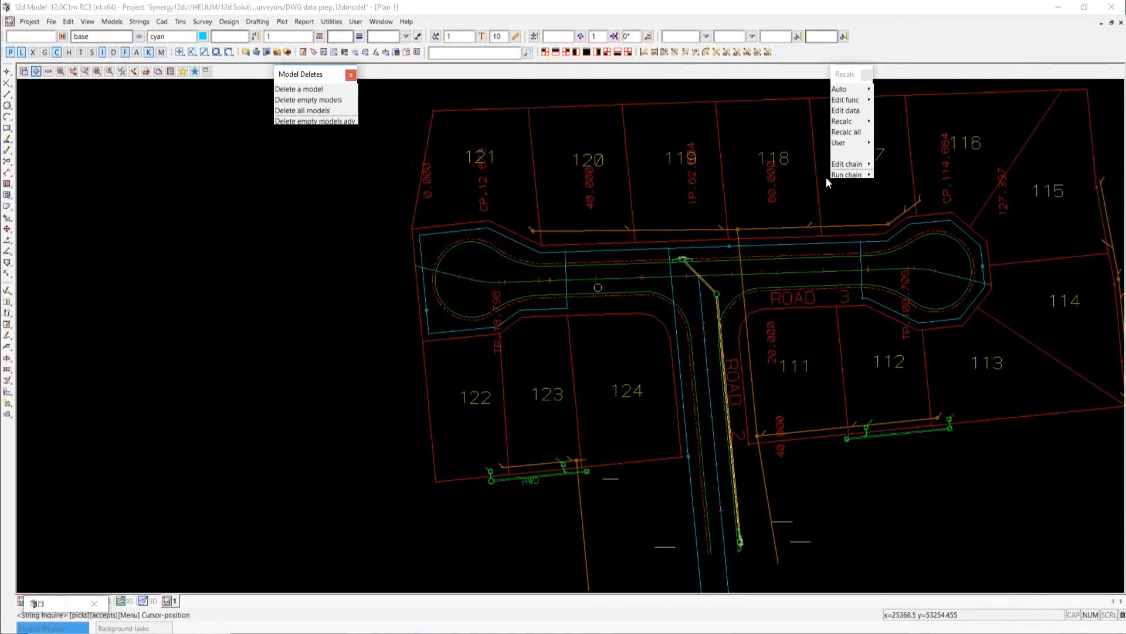
{"action": "left_click", "coordinate": [870, 166]}
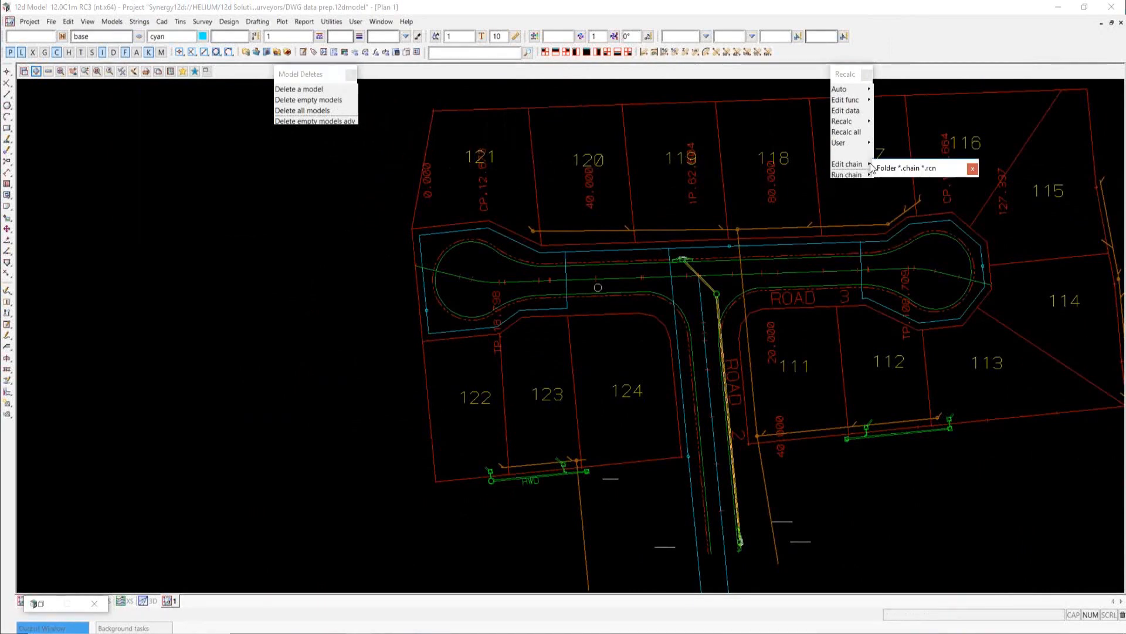
{"action": "left_click", "coordinate": [901, 194]}
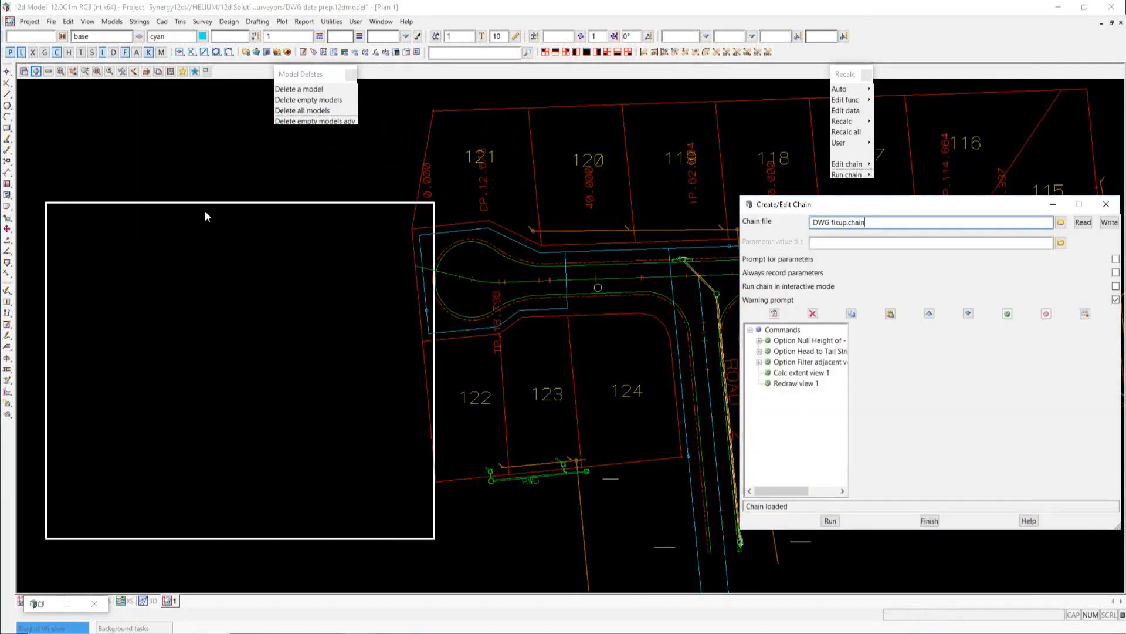
{"action": "left_click_drag", "start_coordinate": [206, 210], "coordinate": [205, 210]}
{"action": "left_click", "coordinate": [332, 22]}
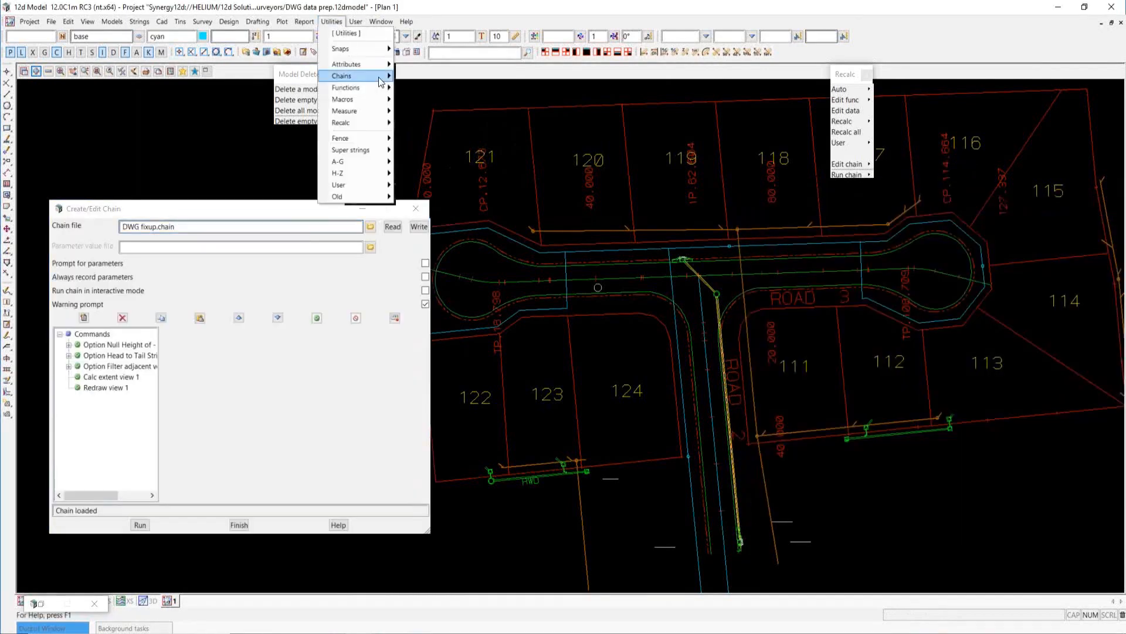
{"action": "mouse_move", "coordinate": [380, 82]}
{"action": "mouse_move", "coordinate": [449, 105]}
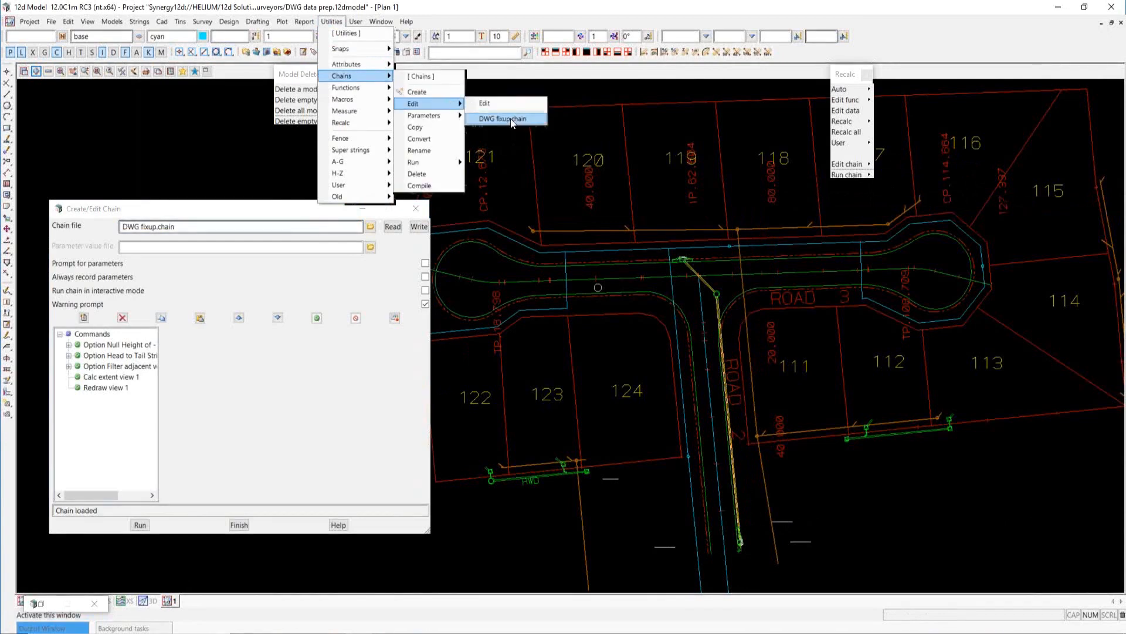
{"action": "left_click", "coordinate": [504, 119]}
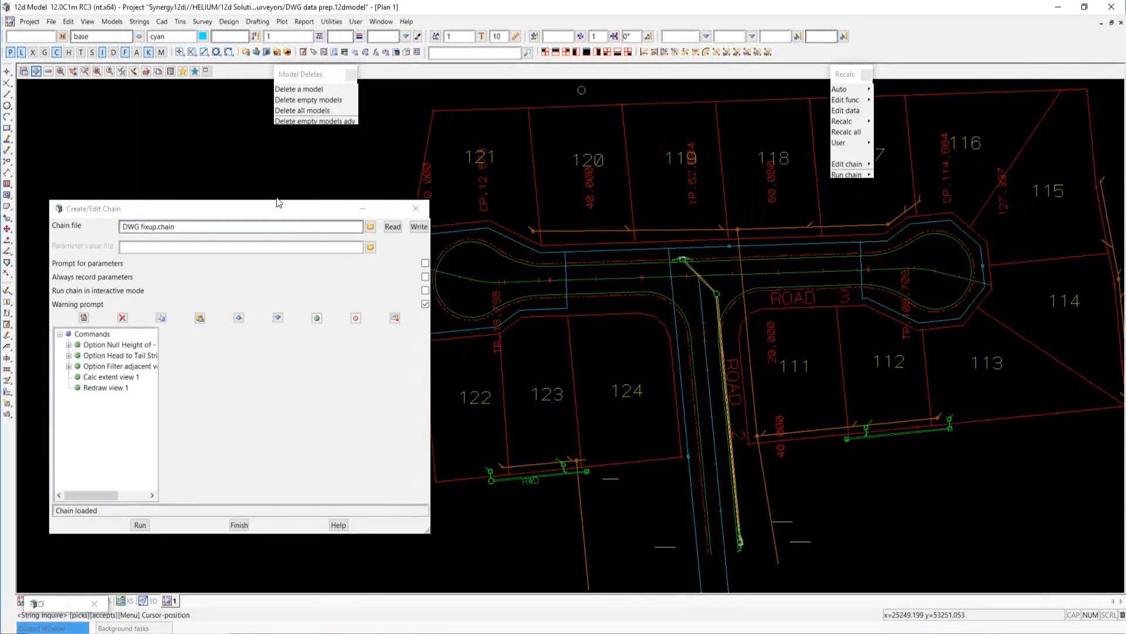
{"action": "left_click", "coordinate": [350, 74]}
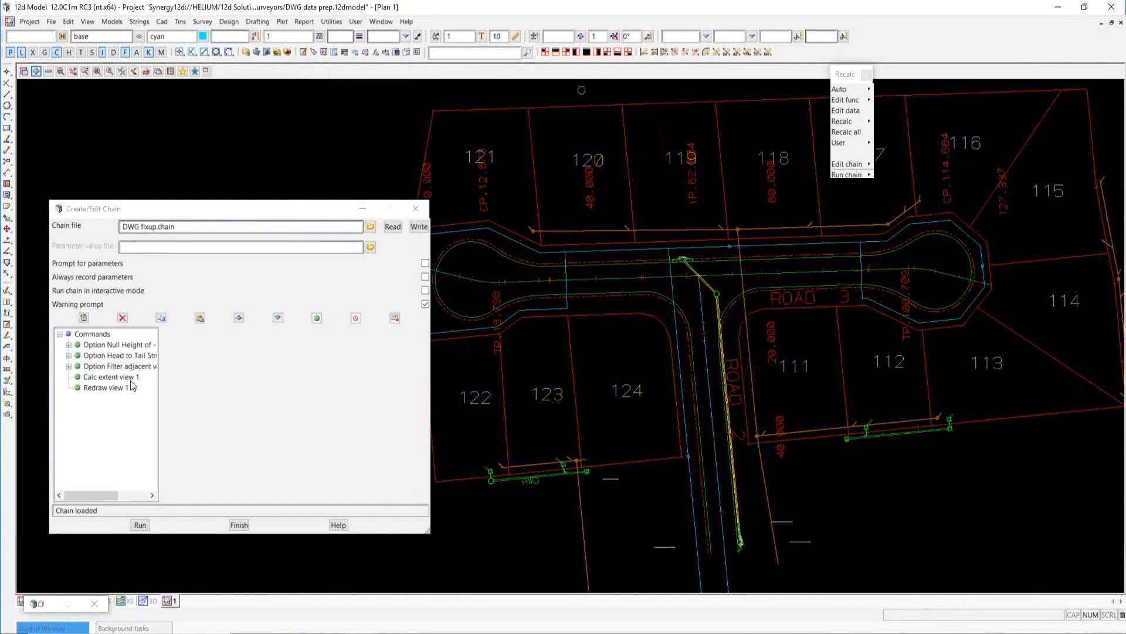
{"action": "double_click", "coordinate": [114, 366]}
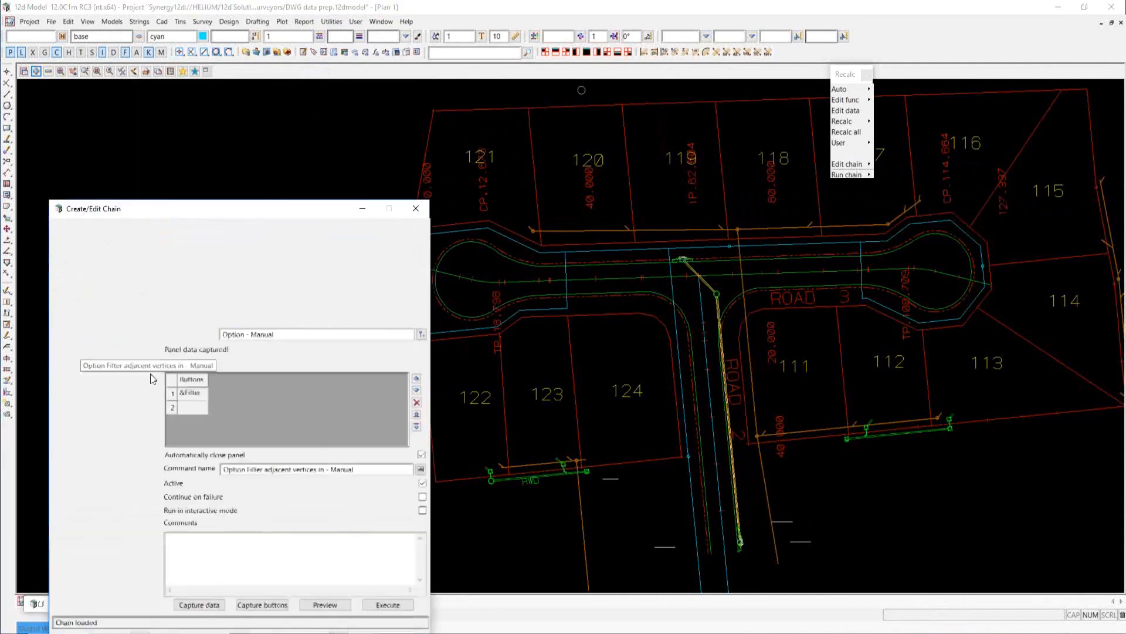
{"action": "left_click_drag", "start_coordinate": [259, 207], "coordinate": [264, 131]}
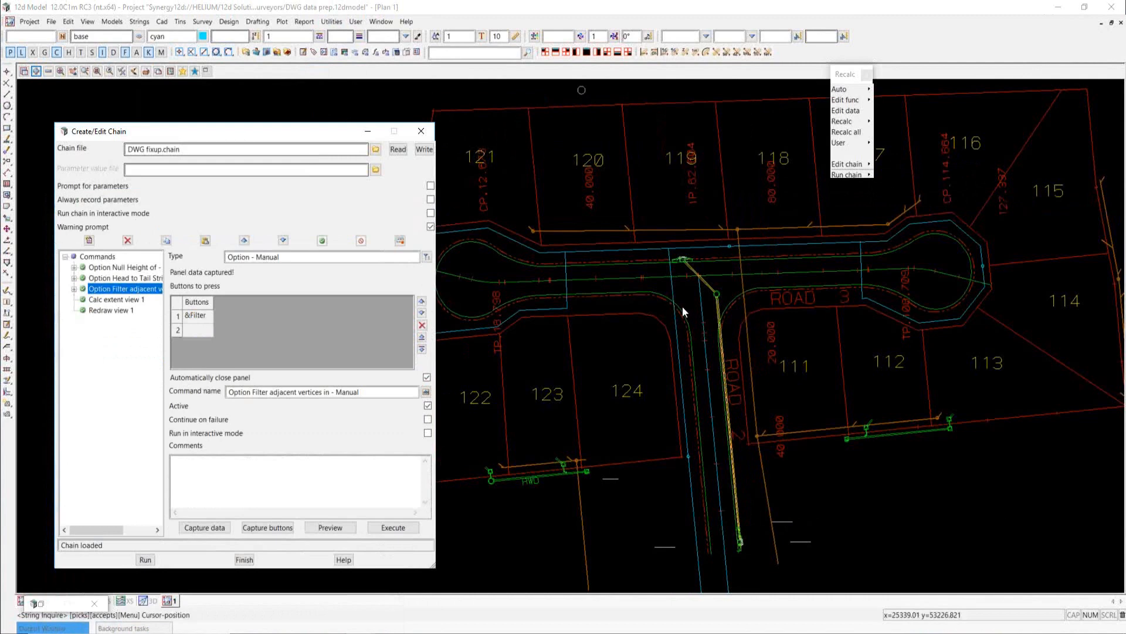
Bring up the Change Super String Vertex ID utility and choose view 1 as the data to change
{"action": "left_click", "coordinate": [334, 22]}
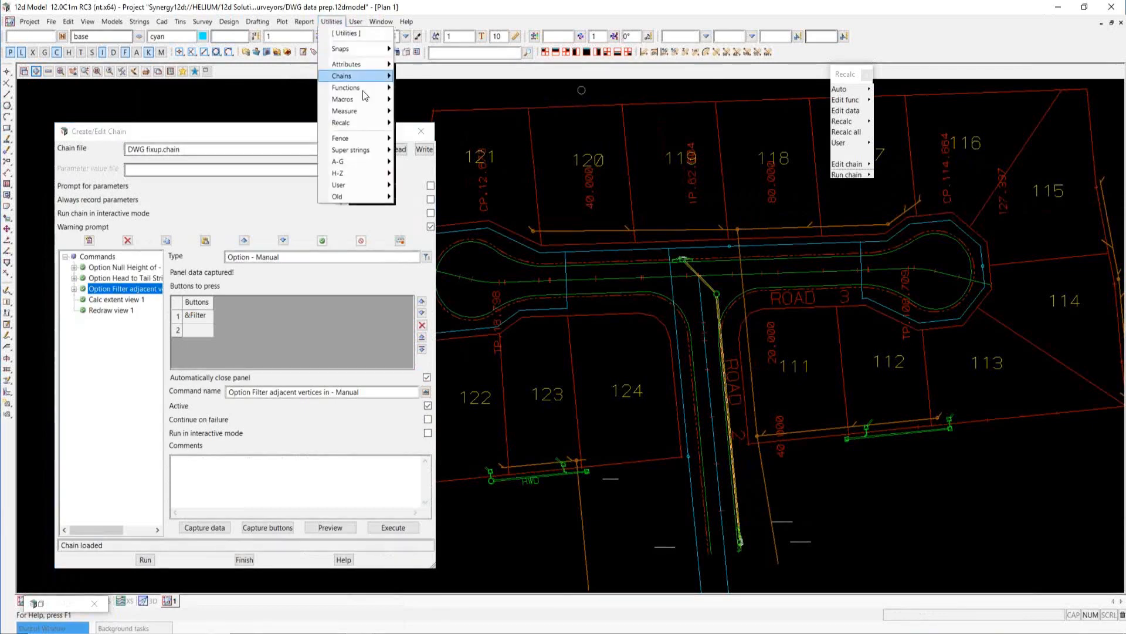
{"action": "mouse_move", "coordinate": [383, 152]}
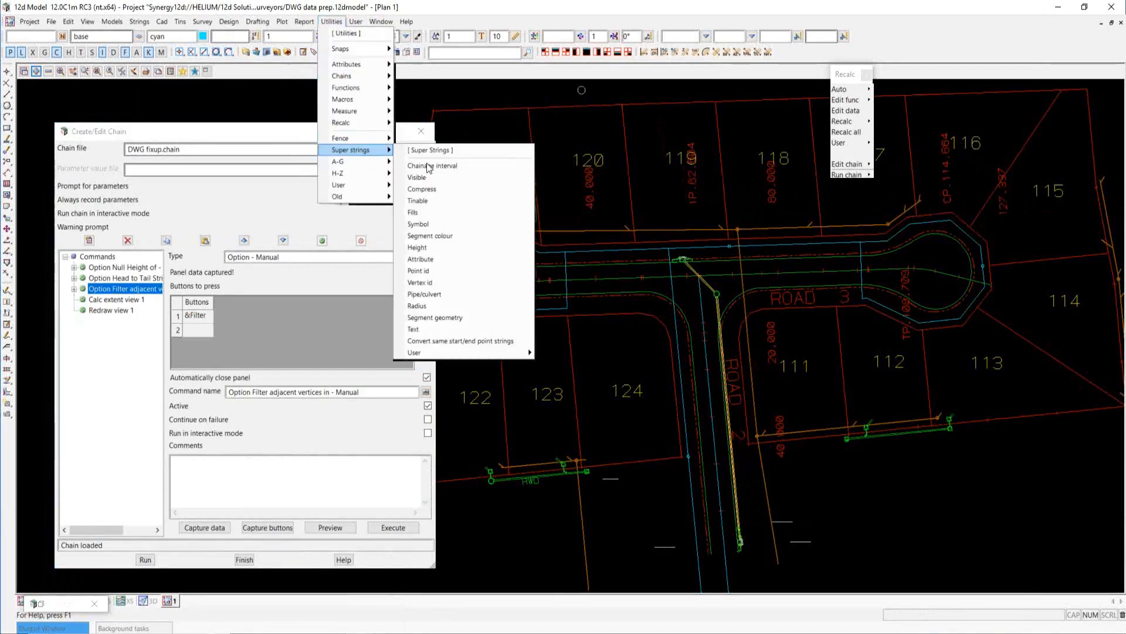
{"action": "left_click", "coordinate": [447, 284]}
{"action": "left_click_drag", "start_coordinate": [505, 295], "coordinate": [741, 230]}
{"action": "left_click", "coordinate": [727, 258]}
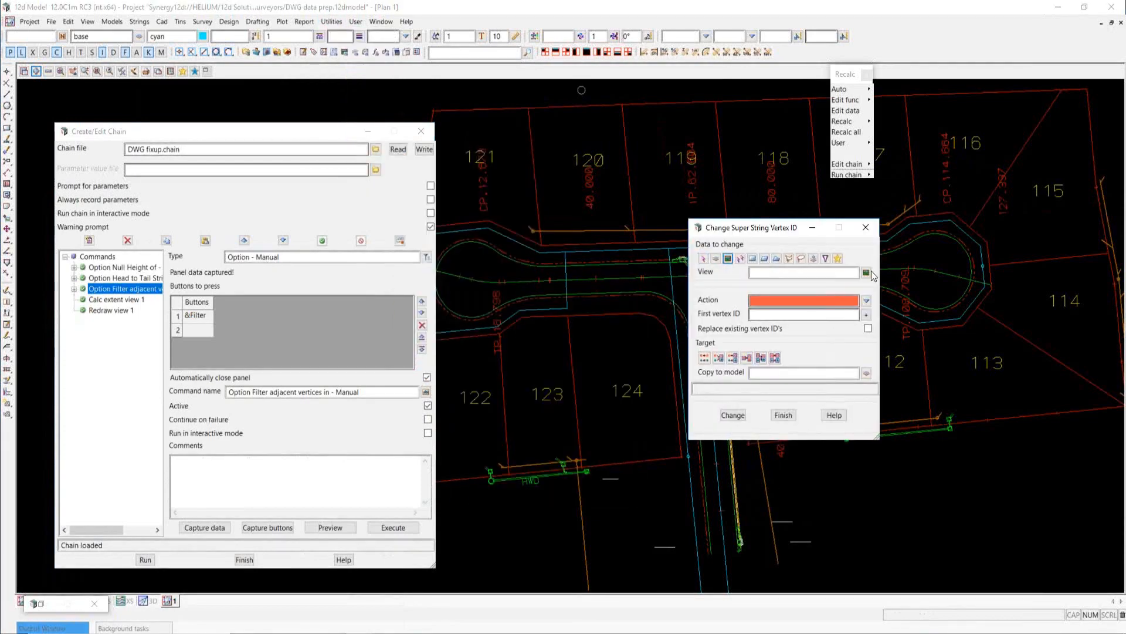
{"action": "left_click", "coordinate": [866, 273]}
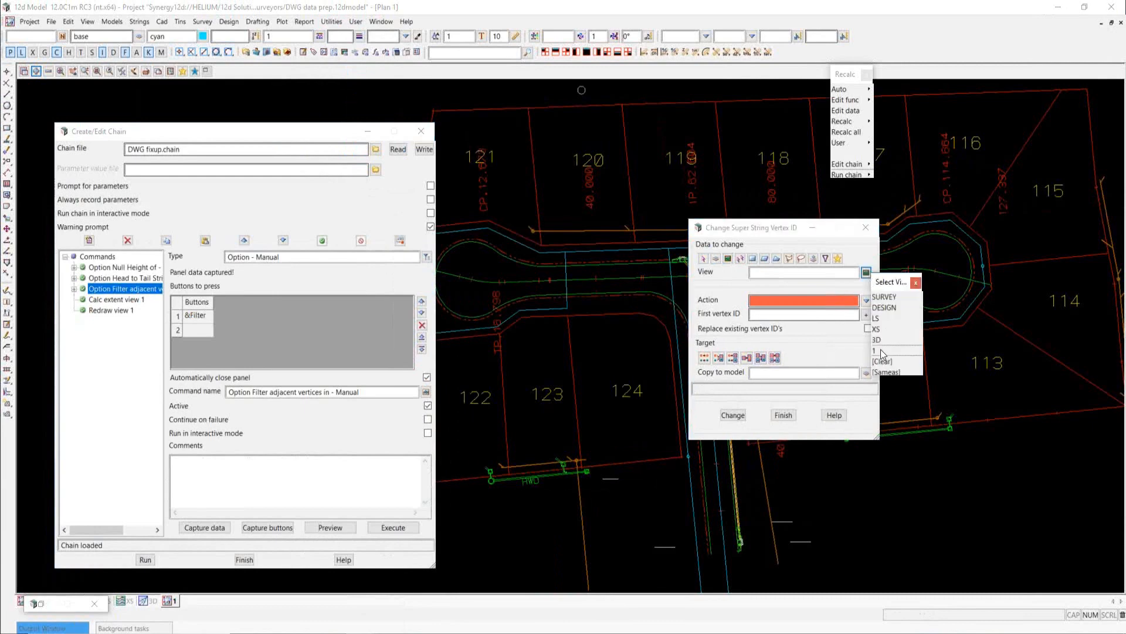
{"action": "left_click", "coordinate": [881, 350]}
Configure the vertex ID change with action set, first vertex ID 100, existing IDs replaced, and existing data replaced as the target
{"action": "left_click", "coordinate": [866, 300]}
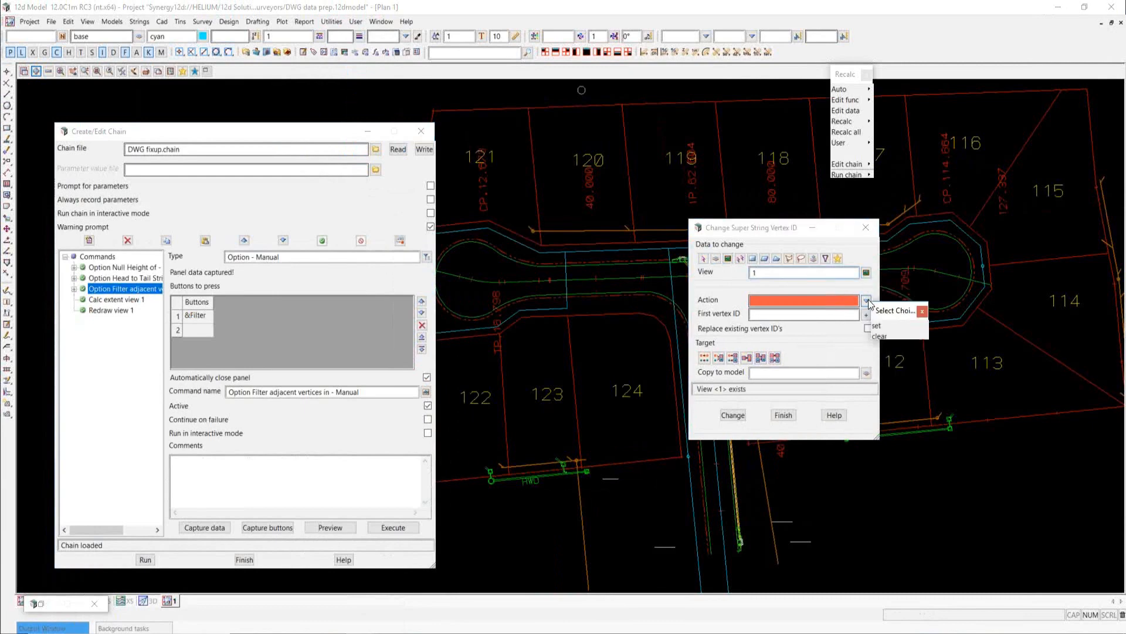
{"action": "left_click", "coordinate": [877, 326]}
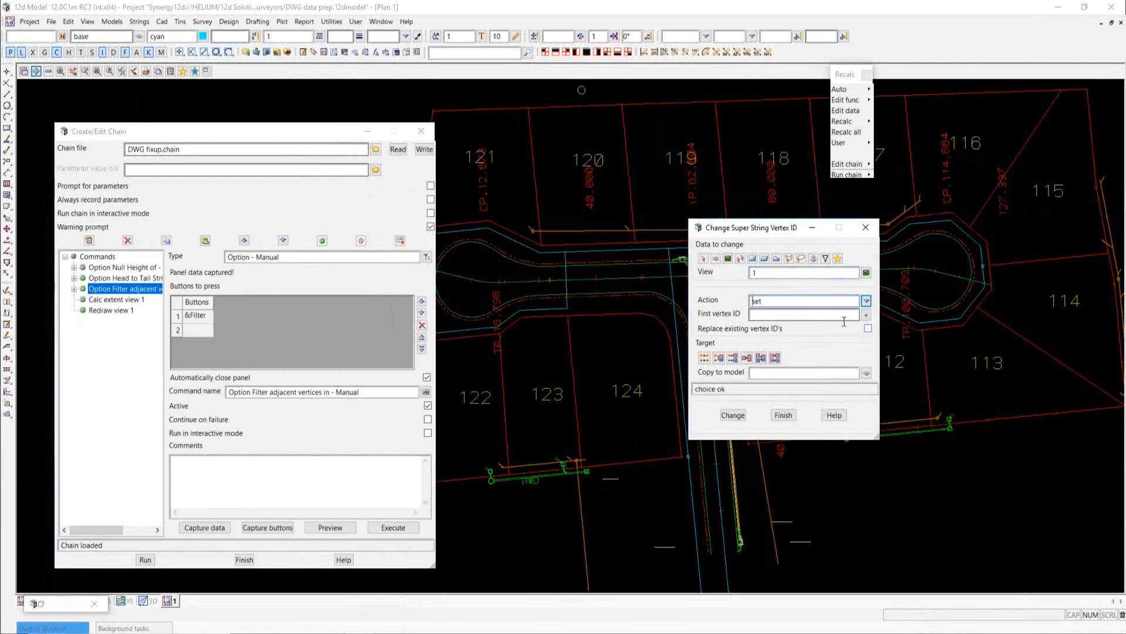
{"action": "left_click", "coordinate": [811, 314]}
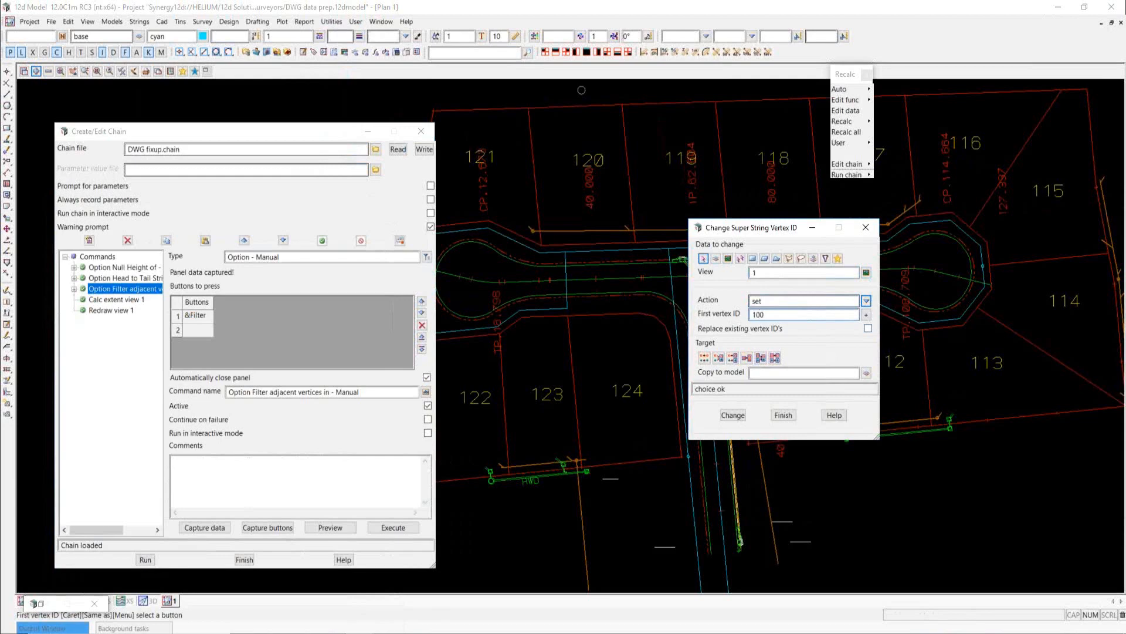
{"action": "left_click", "coordinate": [868, 329]}
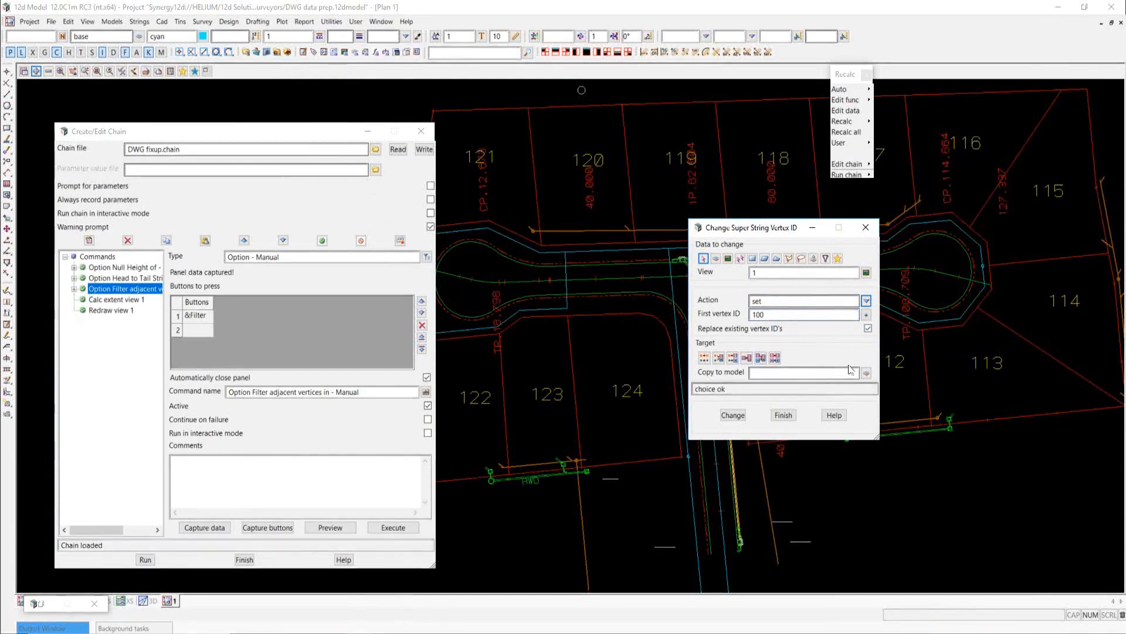
{"action": "left_click", "coordinate": [704, 357]}
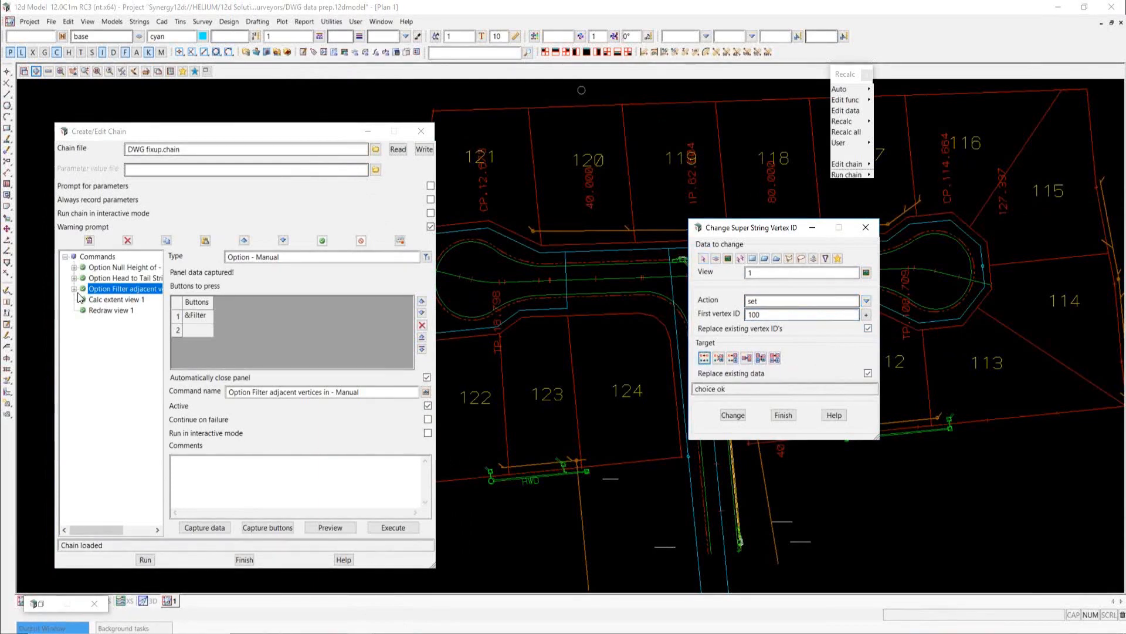
Add a new command of type Option - Manual to the chain after the Filter adjacent vertices command
{"action": "left_click", "coordinate": [89, 241]}
{"action": "left_click", "coordinate": [425, 286]}
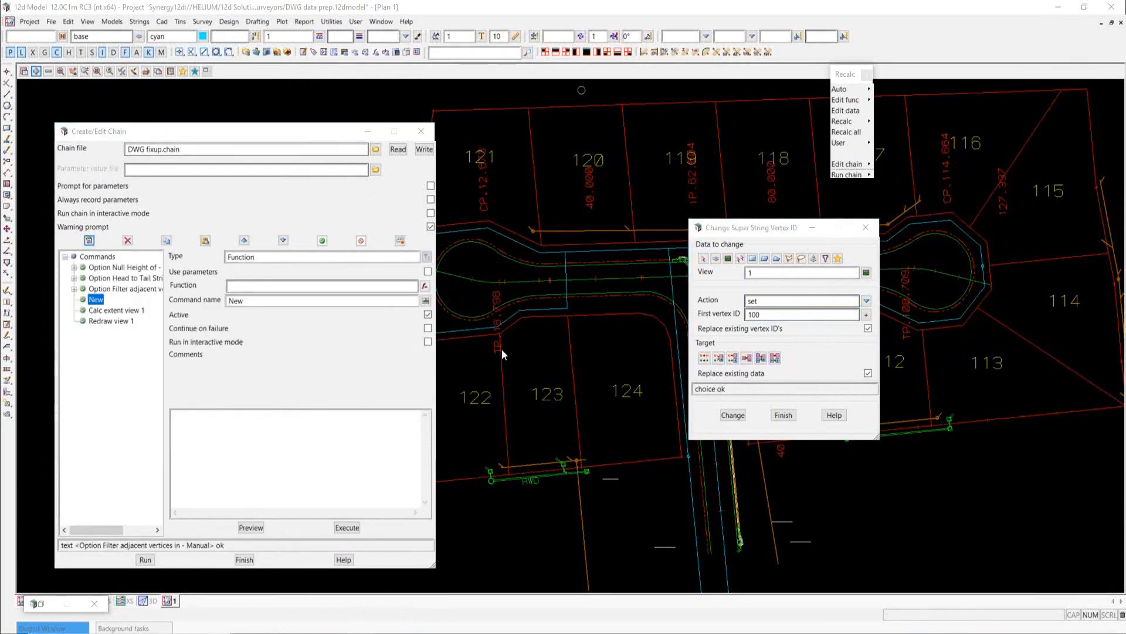
{"action": "left_click", "coordinate": [445, 293]}
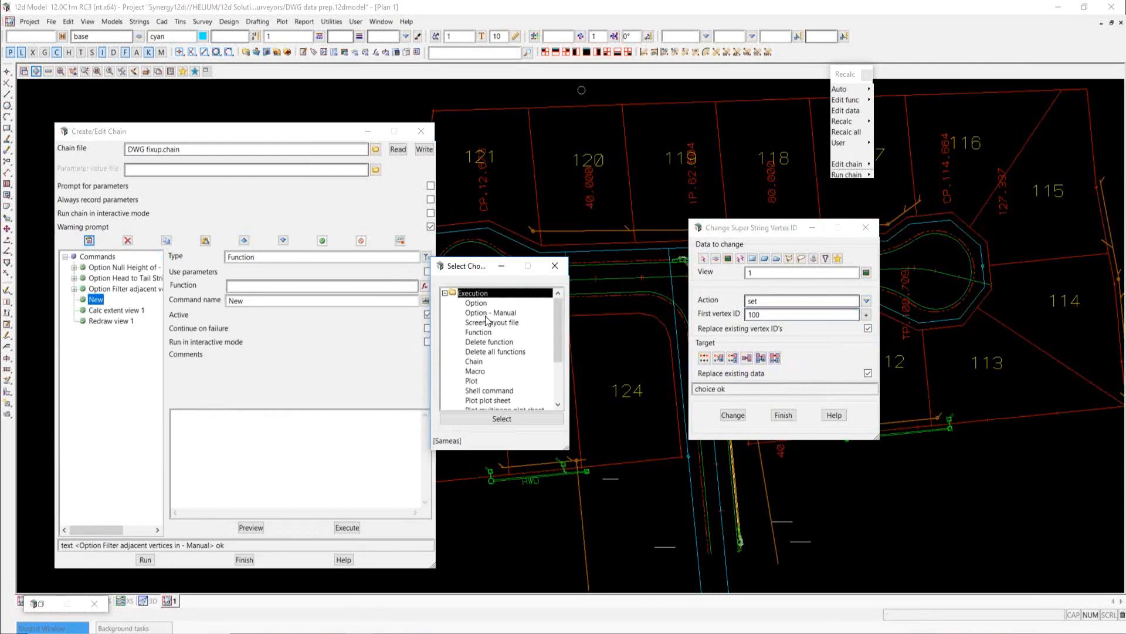
{"action": "double_click", "coordinate": [489, 315]}
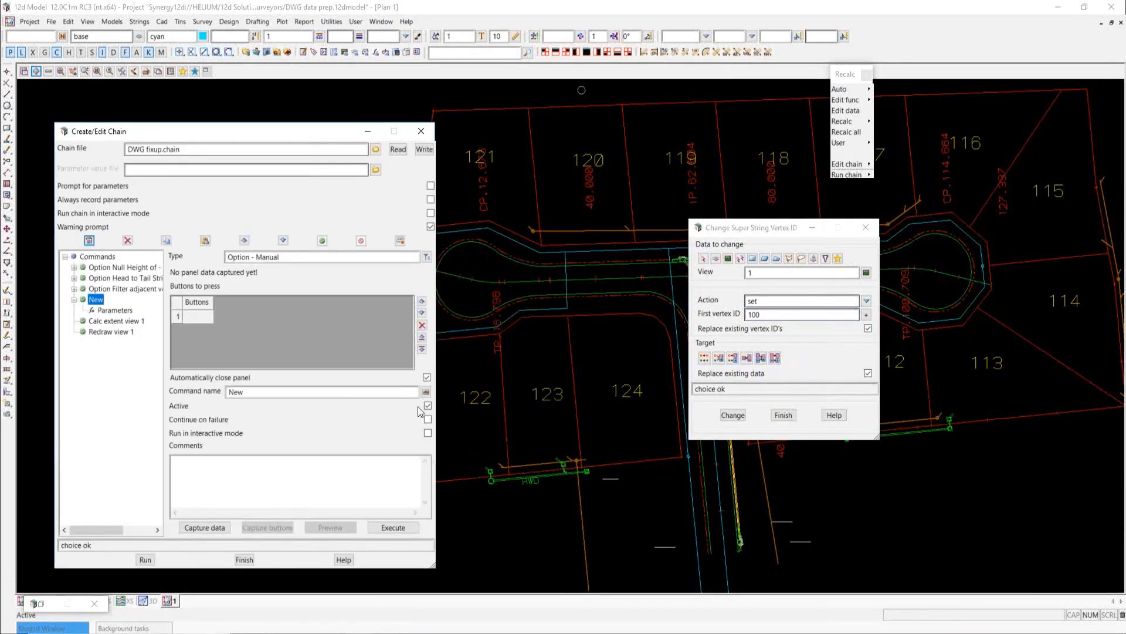
Capture the Change Super String Vertex ID panel's data and its Change button into the new chain command
{"action": "left_click", "coordinate": [254, 478]}
{"action": "left_click", "coordinate": [208, 525]}
{"action": "left_click", "coordinate": [751, 237]}
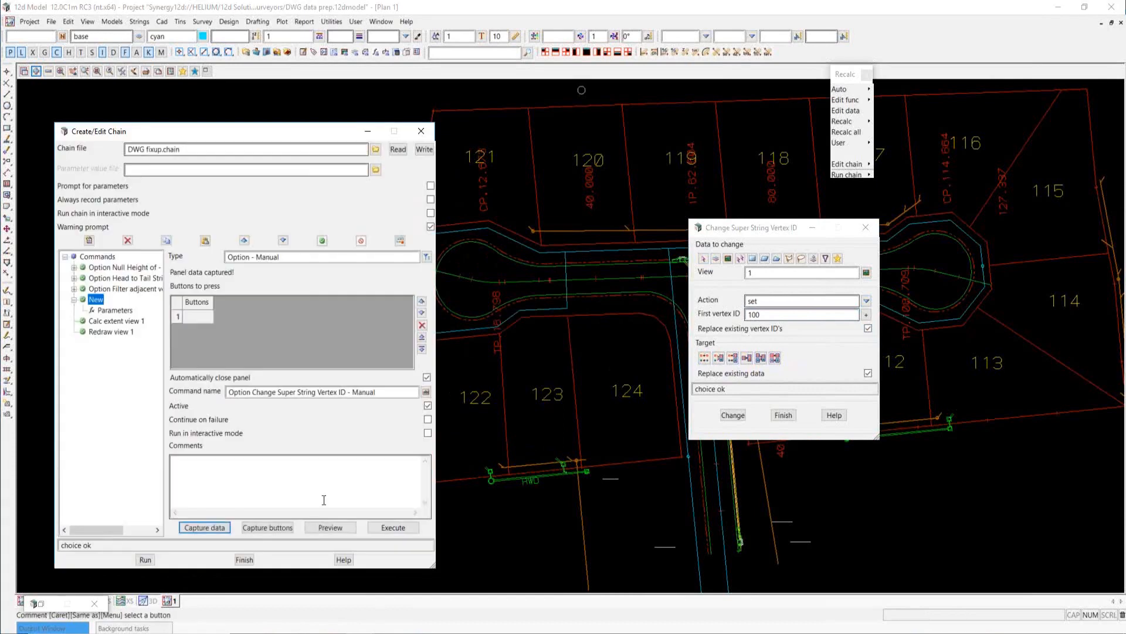
{"action": "left_click", "coordinate": [284, 528]}
{"action": "left_click", "coordinate": [734, 415]}
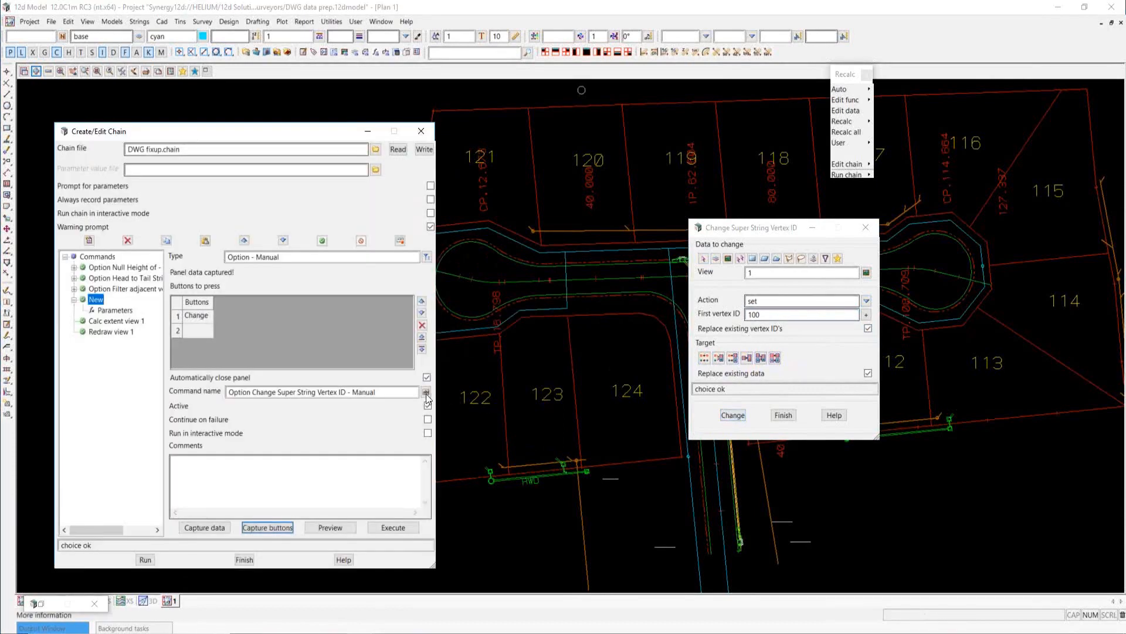
{"action": "left_click", "coordinate": [374, 393]}
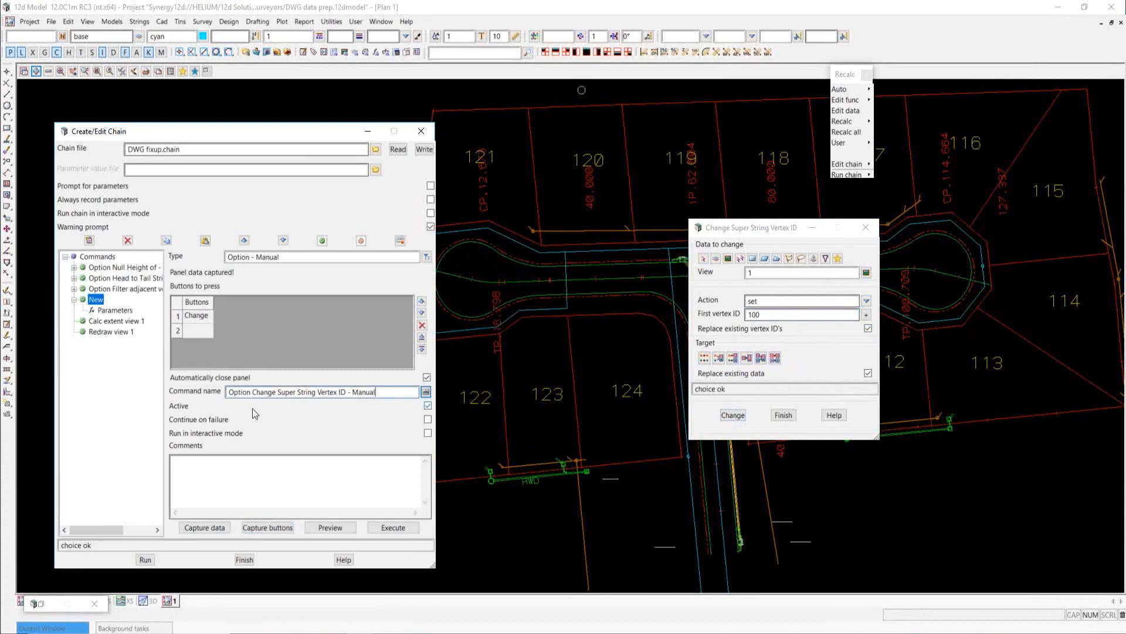
Save the updated chain to DWG fixup.chain and close the vertex ID and chain editor panels
{"action": "left_click", "coordinate": [423, 150]}
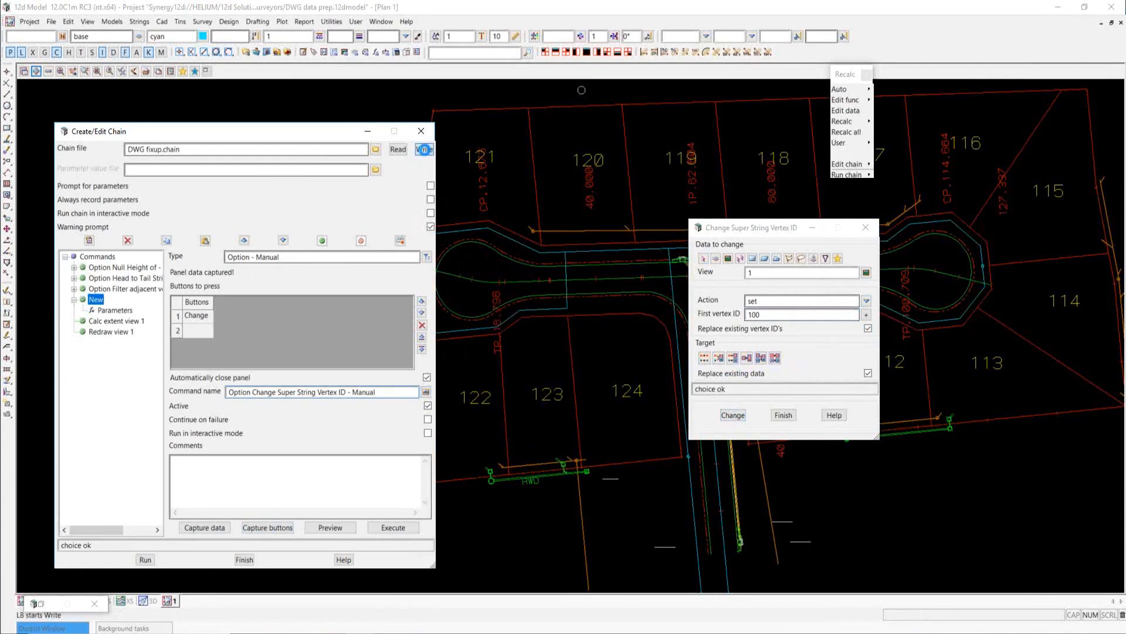
{"action": "left_click", "coordinate": [520, 345]}
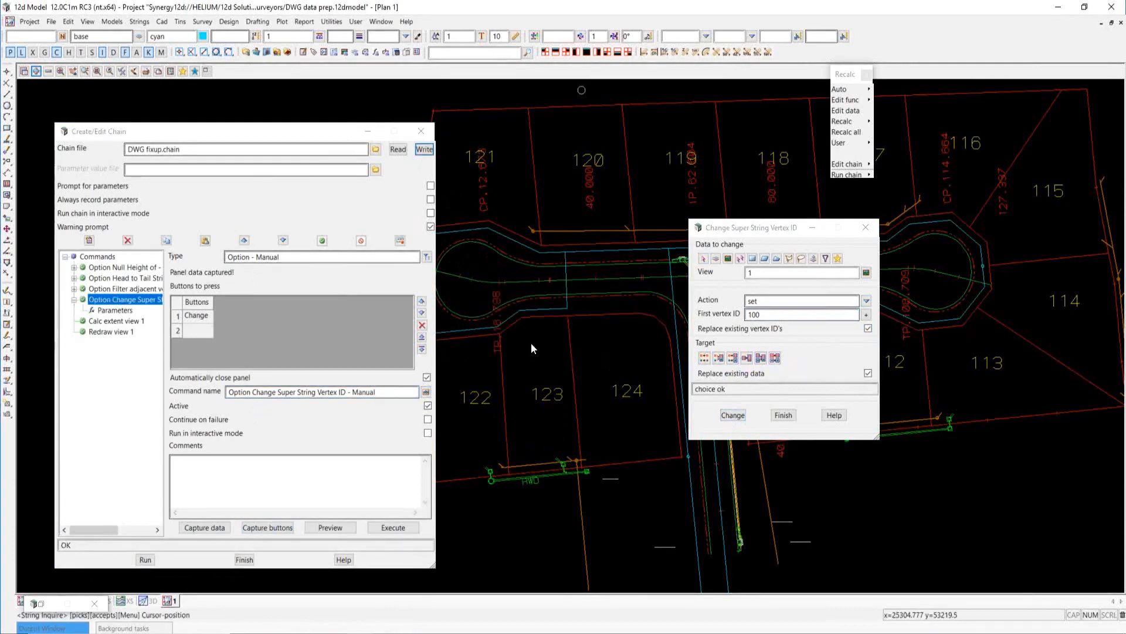
{"action": "left_click", "coordinate": [784, 415]}
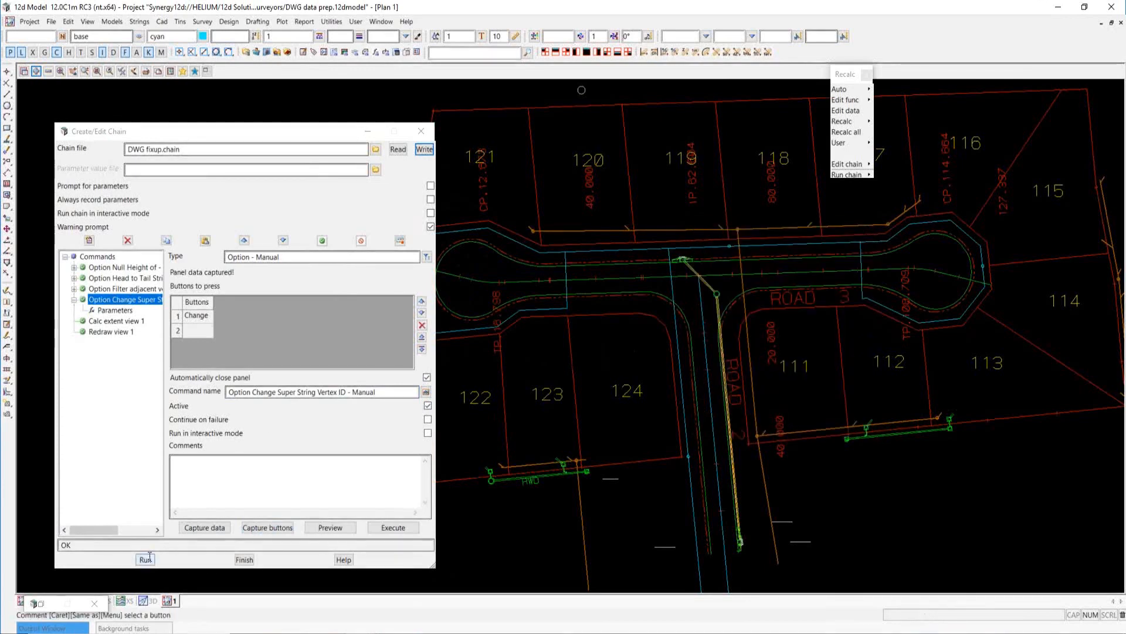
{"action": "left_click", "coordinate": [423, 150]}
{"action": "left_click", "coordinate": [535, 352]}
{"action": "left_click", "coordinate": [245, 559]}
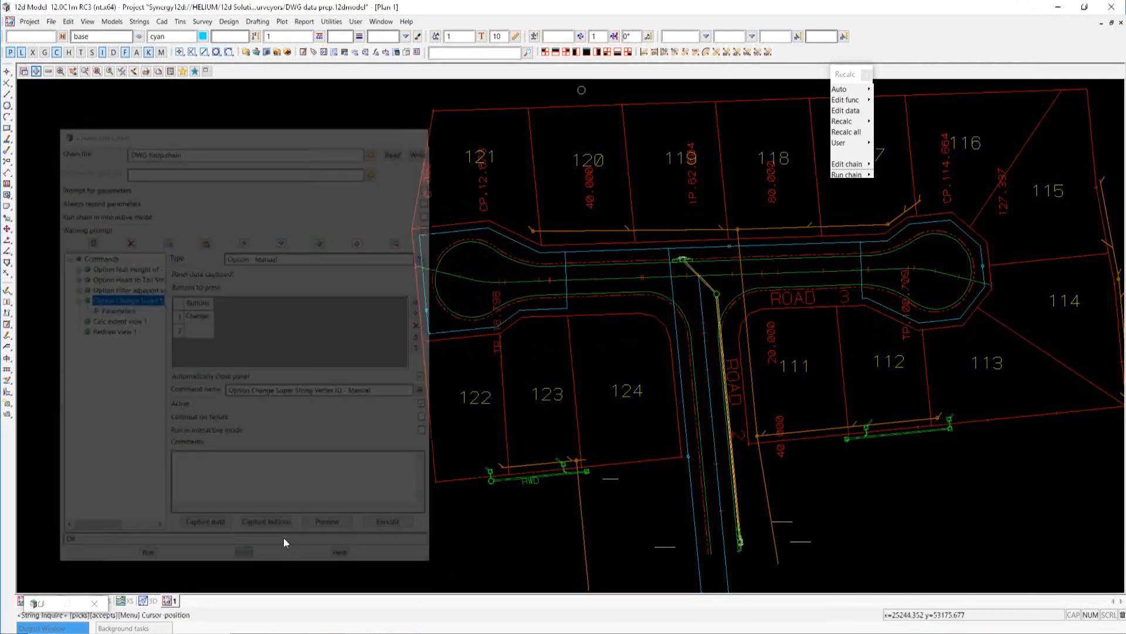
Run the updated DWG fixup.chain and turn on the display of point ids in view 1
{"action": "mouse_move", "coordinate": [851, 174]}
{"action": "left_click", "coordinate": [898, 205]}
{"action": "double_click", "coordinate": [898, 203]}
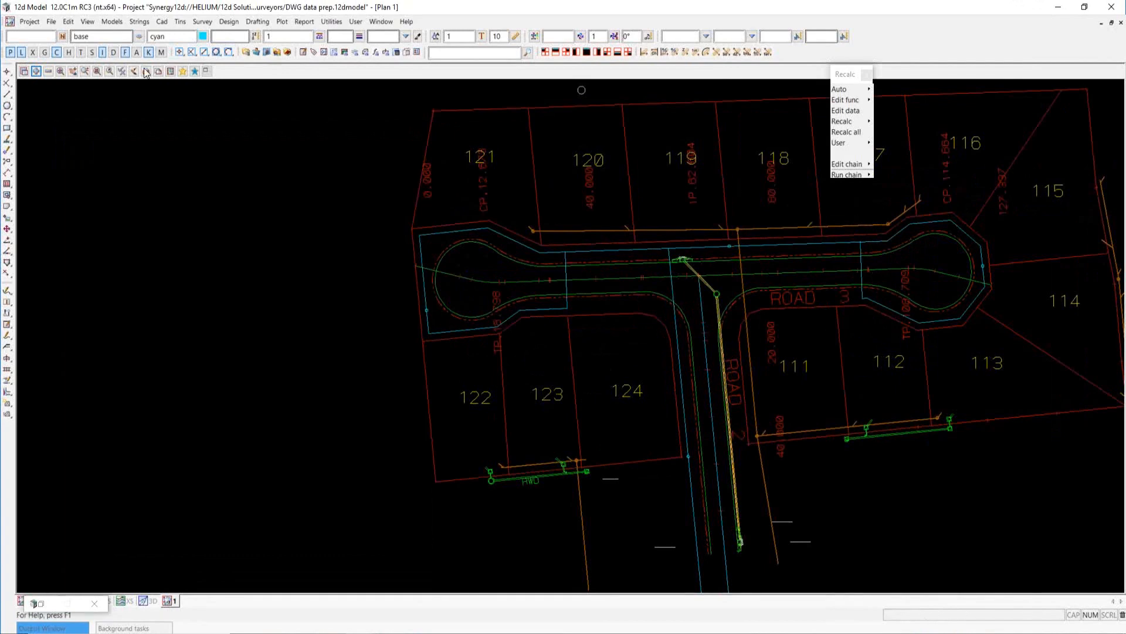
{"action": "left_click", "coordinate": [123, 74]}
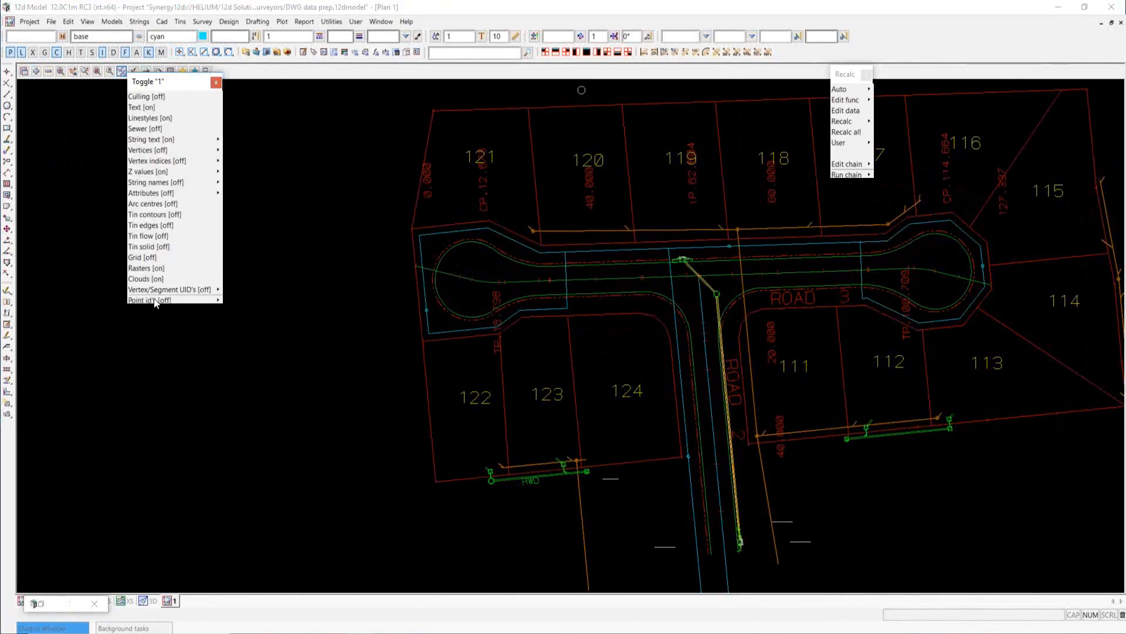
{"action": "left_click", "coordinate": [153, 297]}
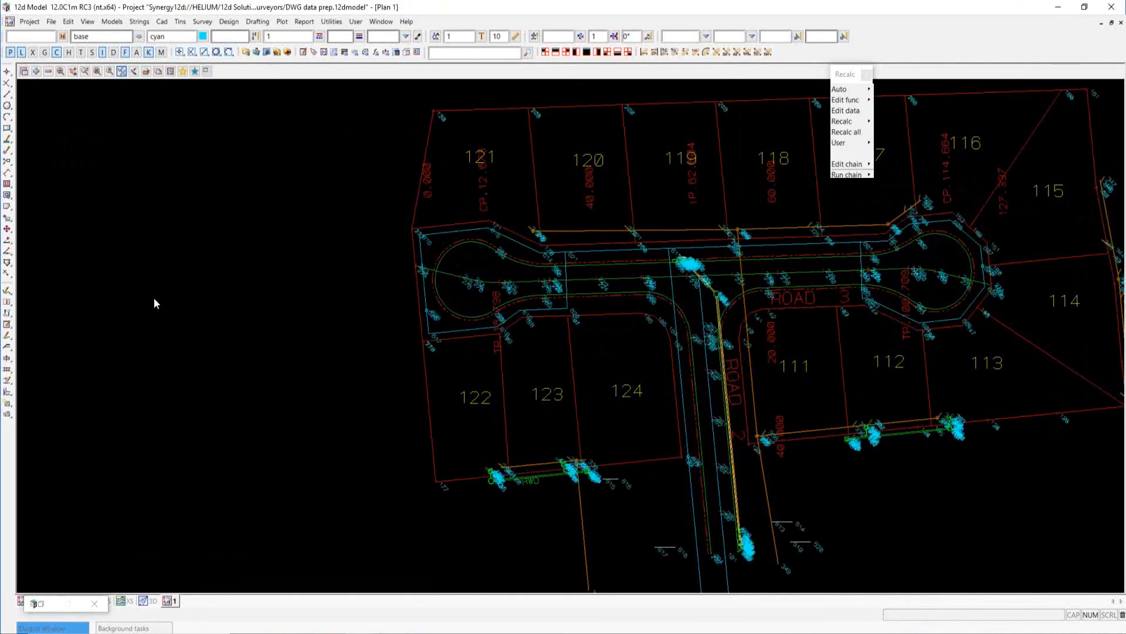
Examine the point ids on the string vertices along Road 3 and around its cul-de-sacs
{"action": "scroll", "coordinate": [669, 241], "scroll_direction": "up", "scroll_amount": 3}
{"action": "scroll", "coordinate": [649, 205], "scroll_direction": "up", "scroll_amount": 5}
{"action": "scroll", "coordinate": [594, 222], "scroll_direction": "down", "scroll_amount": 3}
{"action": "scroll", "coordinate": [536, 222], "scroll_direction": "down", "scroll_amount": 2}
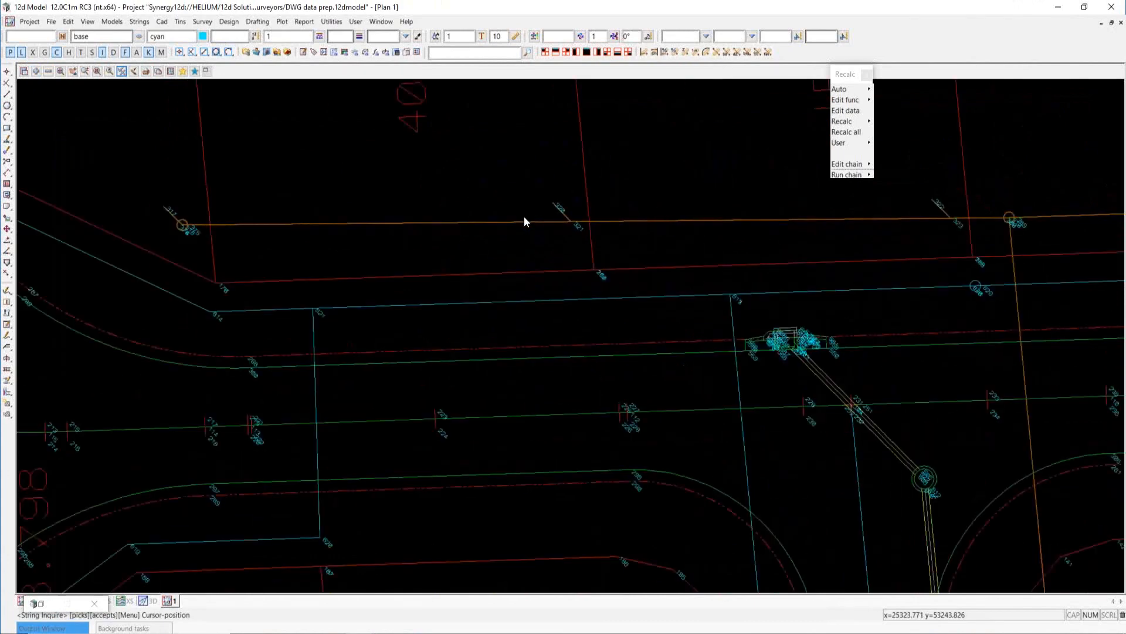
{"action": "scroll", "coordinate": [524, 217], "scroll_direction": "down", "scroll_amount": 2}
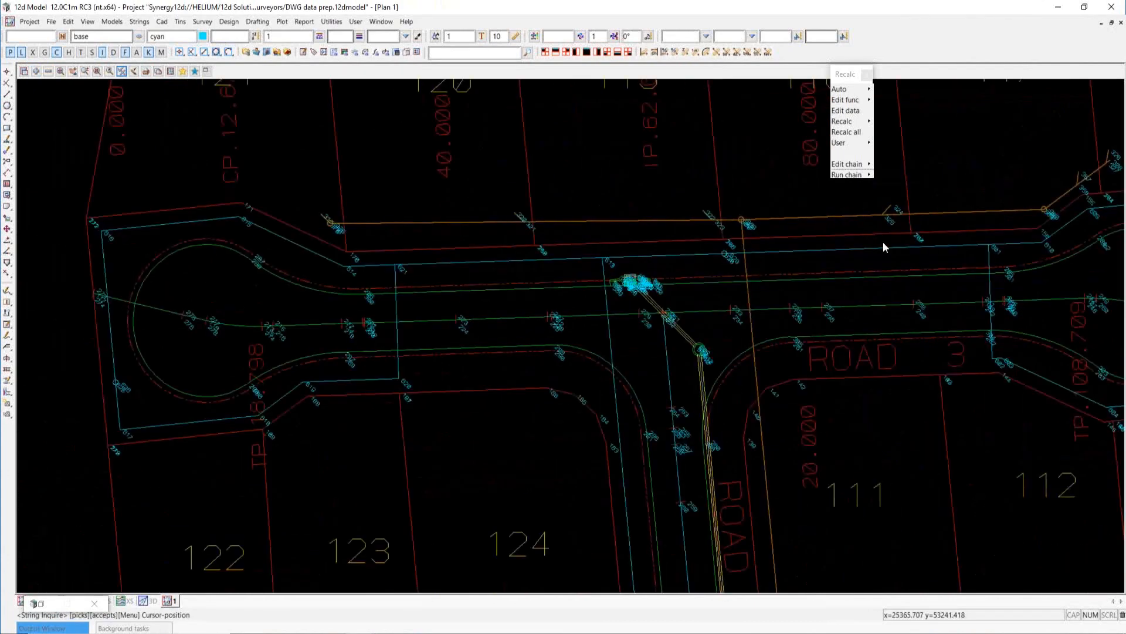
{"action": "scroll", "coordinate": [670, 263], "scroll_direction": "down", "scroll_amount": 1}
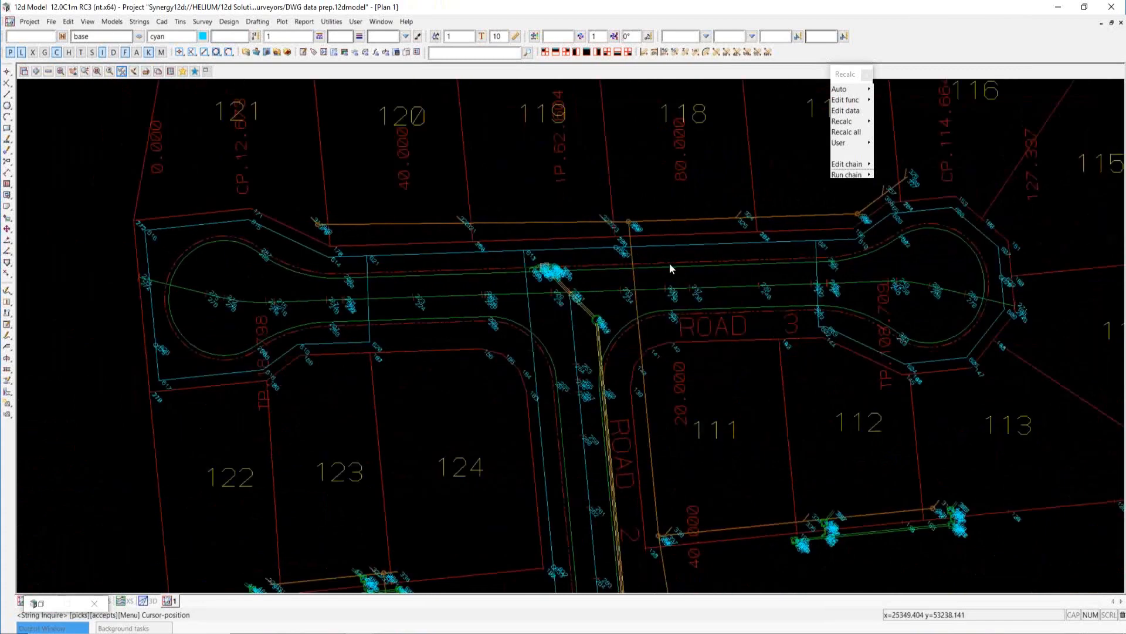
{"action": "scroll", "coordinate": [670, 263], "scroll_direction": "up", "scroll_amount": 1}
{"action": "scroll", "coordinate": [857, 380], "scroll_direction": "up", "scroll_amount": 1}
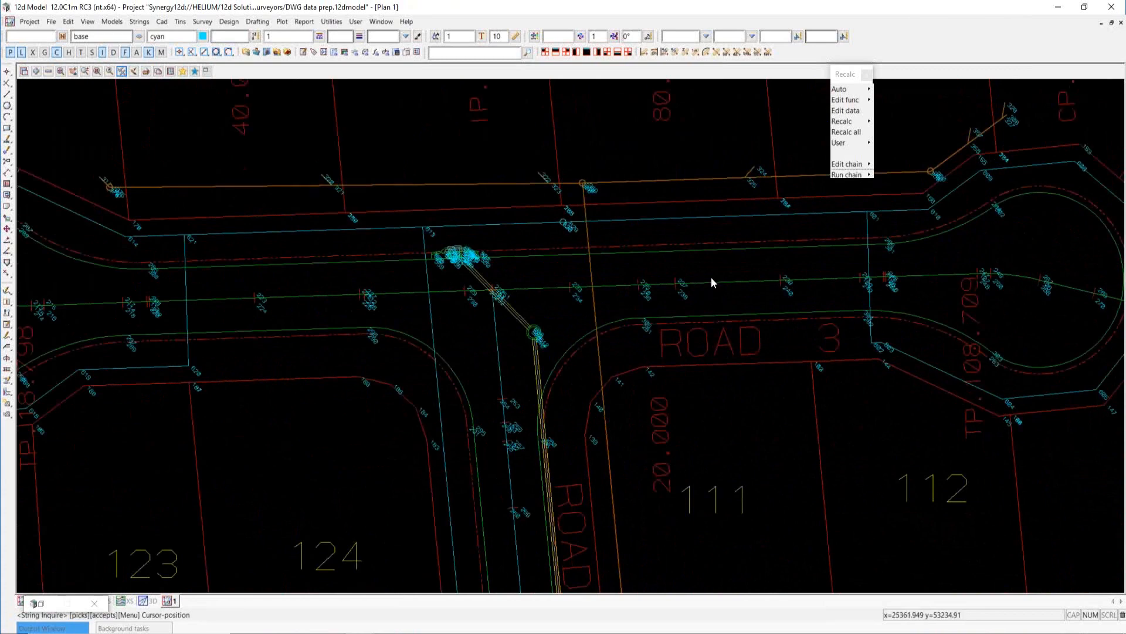
Examine the vertex point ids across the whole subdivision plan
{"action": "scroll", "coordinate": [716, 275], "scroll_direction": "down", "scroll_amount": 1}
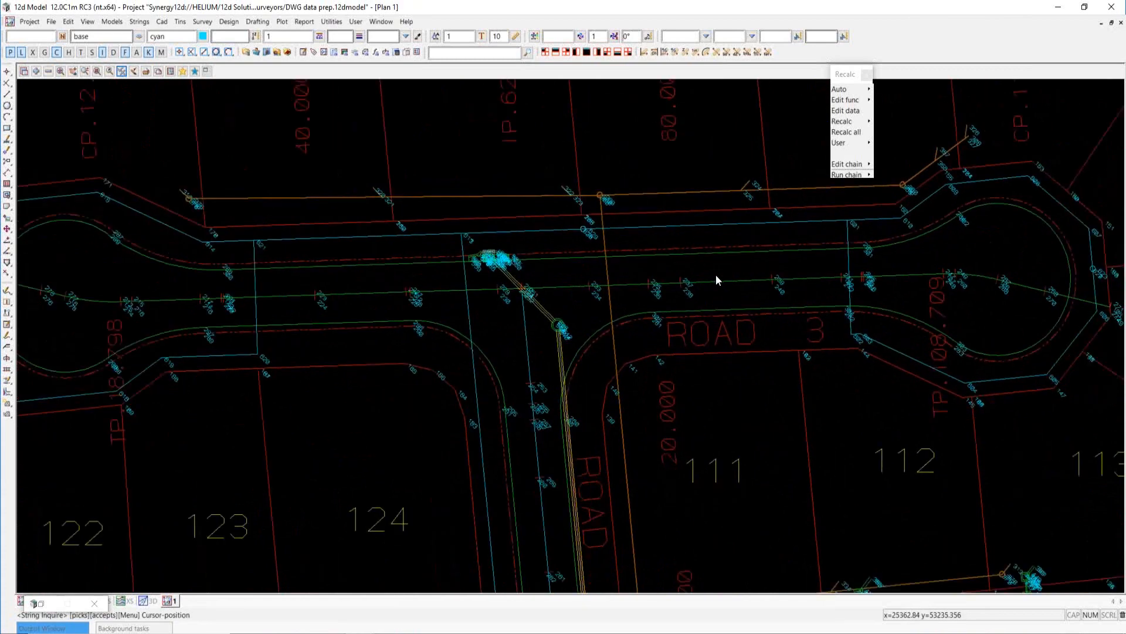
{"action": "scroll", "coordinate": [717, 280], "scroll_direction": "down", "scroll_amount": 1}
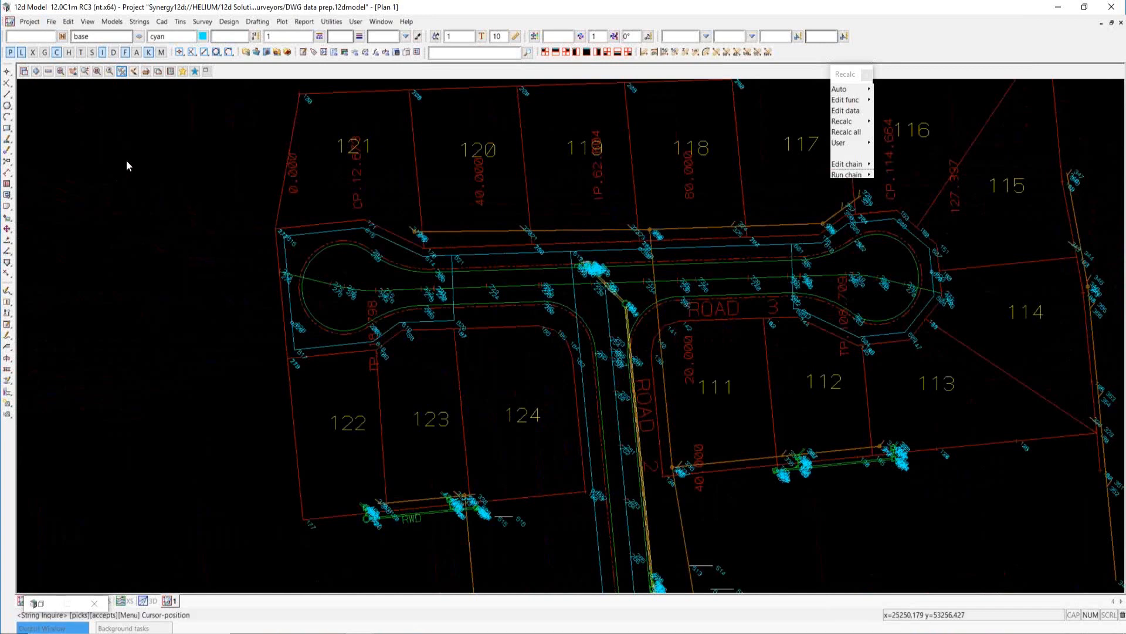
{"action": "scroll", "coordinate": [127, 166], "scroll_direction": "down", "scroll_amount": 1}
{"action": "scroll", "coordinate": [143, 174], "scroll_direction": "down", "scroll_amount": 2}
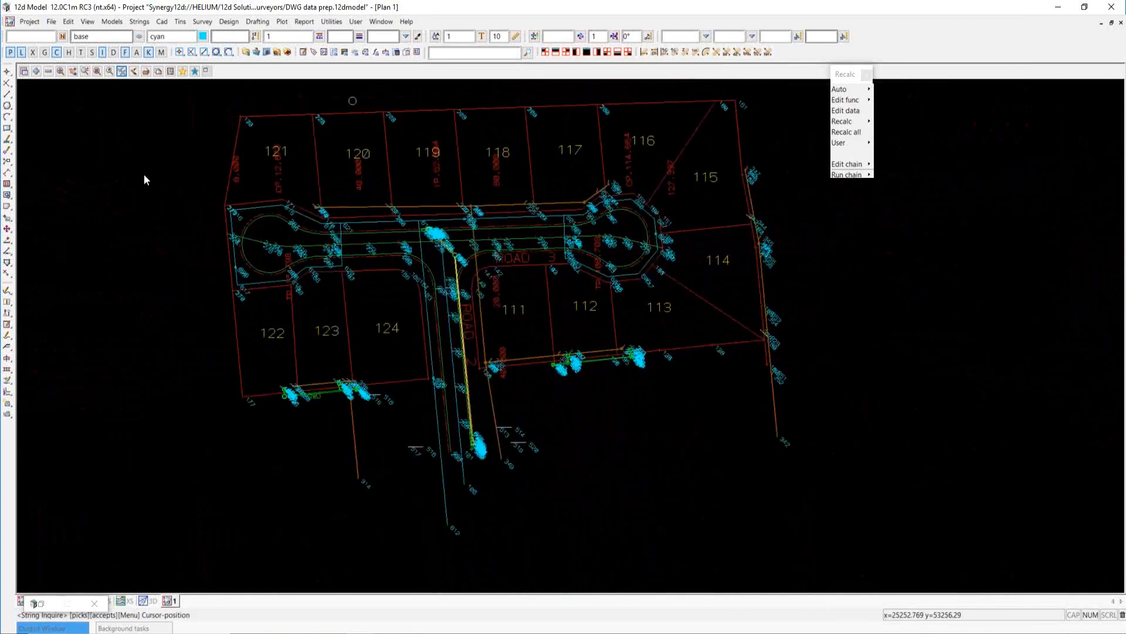
{"action": "scroll", "coordinate": [409, 332], "scroll_direction": "down", "scroll_amount": 1}
{"action": "scroll", "coordinate": [548, 354], "scroll_direction": "down", "scroll_amount": 1}
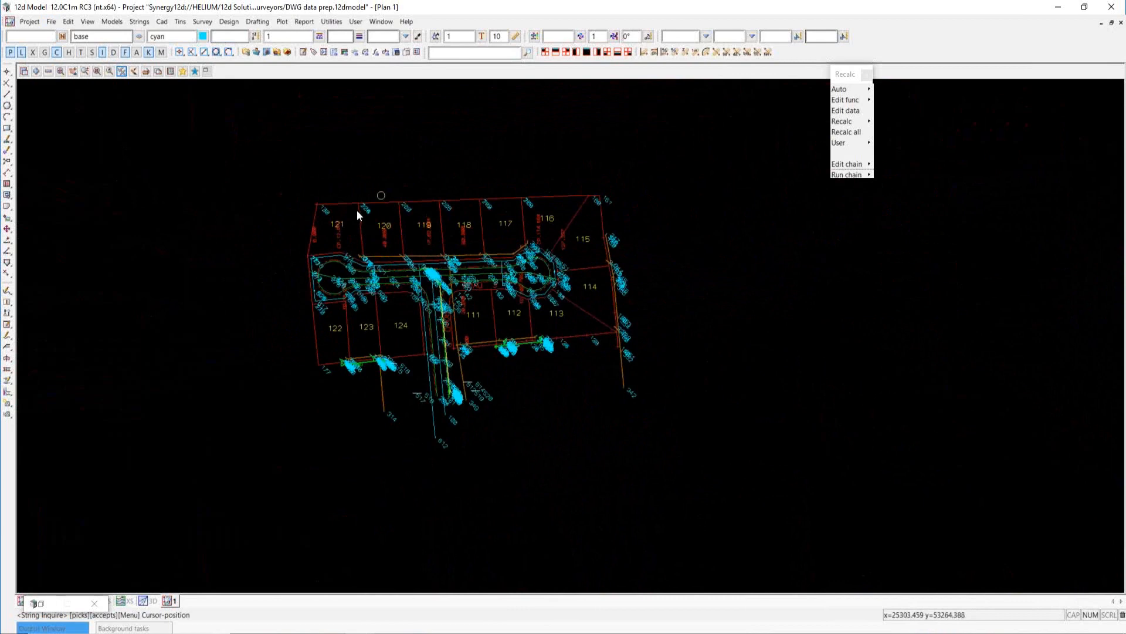
{"action": "scroll", "coordinate": [359, 213], "scroll_direction": "up", "scroll_amount": 1}
{"action": "scroll", "coordinate": [360, 212], "scroll_direction": "up", "scroll_amount": 1}
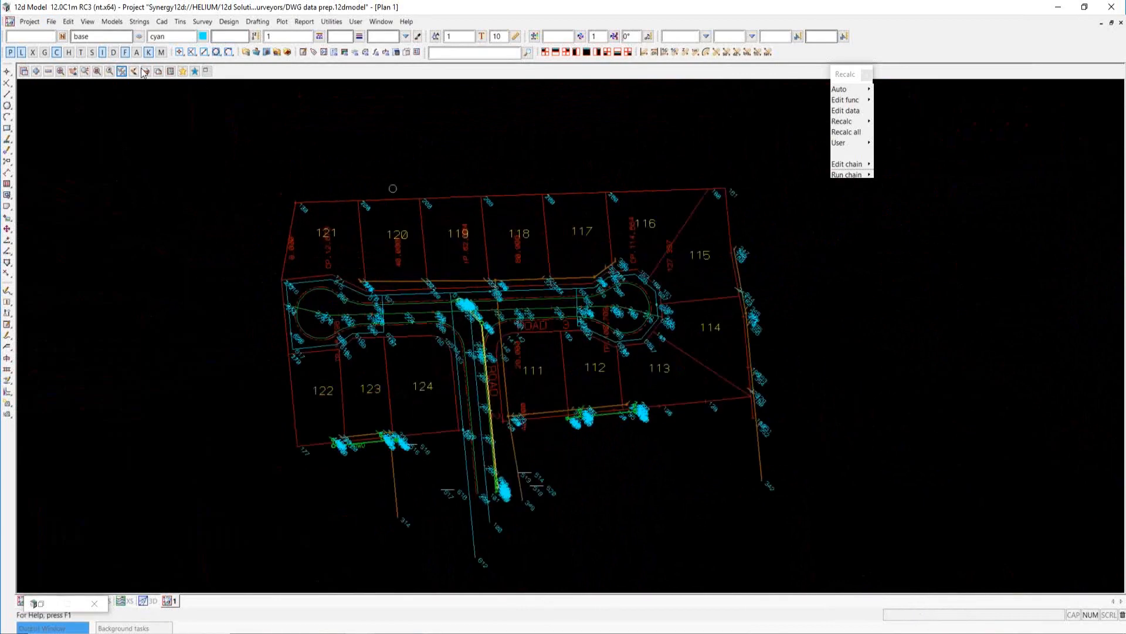
Apply the user library plan view favourite Ids-Names-Z-Verts(250 Scale).12dvfplan to view 1
{"action": "left_click", "coordinate": [123, 73]}
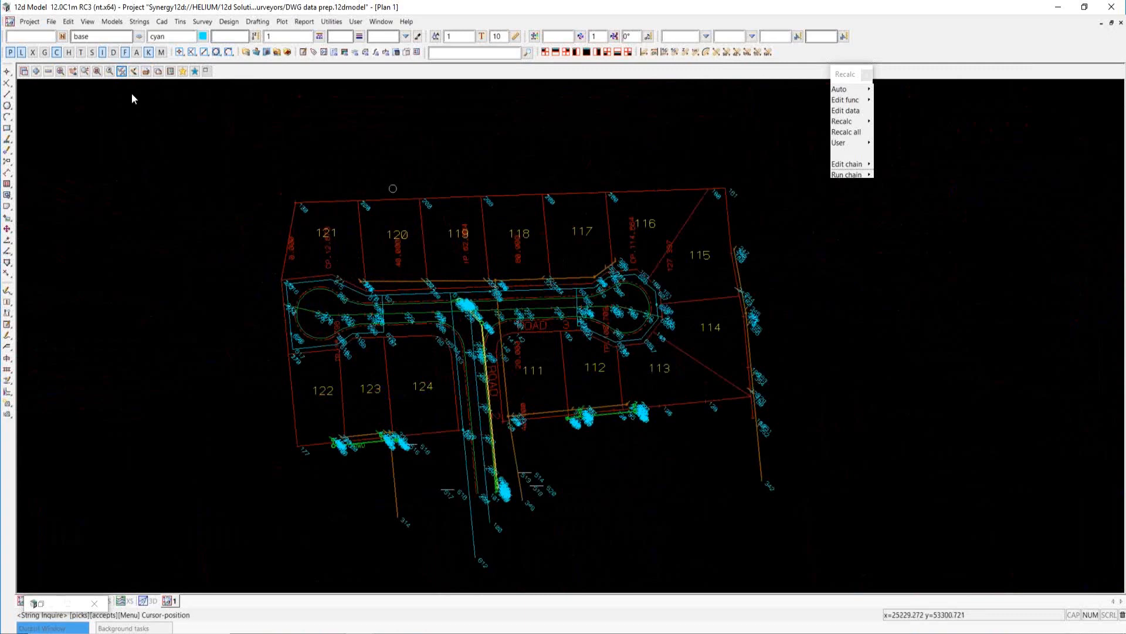
{"action": "left_click", "coordinate": [181, 73]}
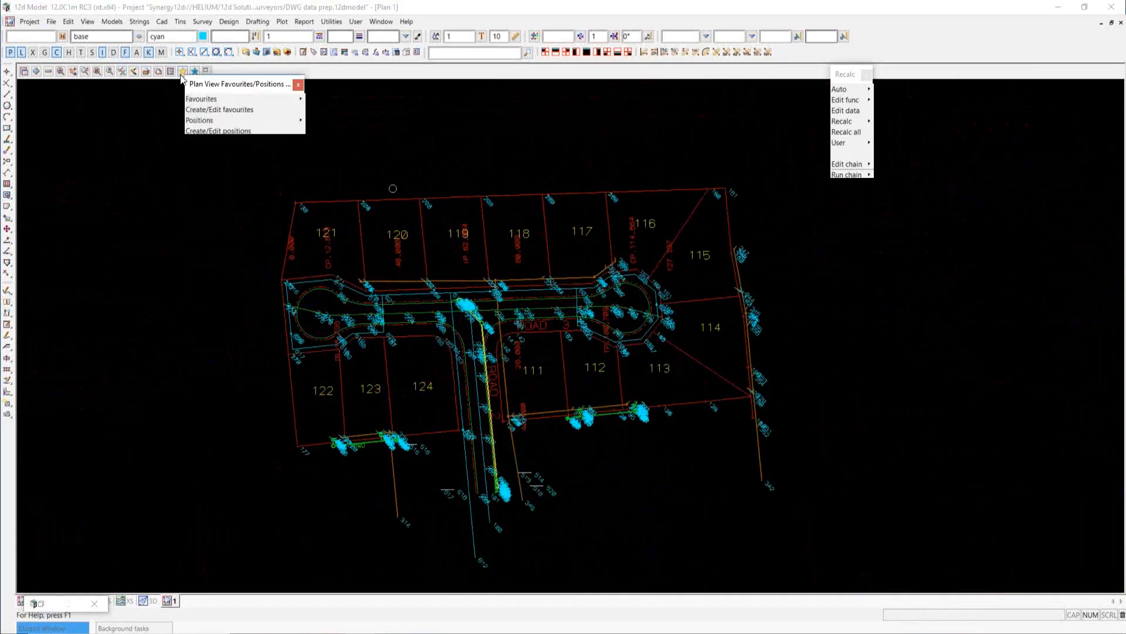
{"action": "left_click_drag", "start_coordinate": [207, 84], "coordinate": [246, 92]}
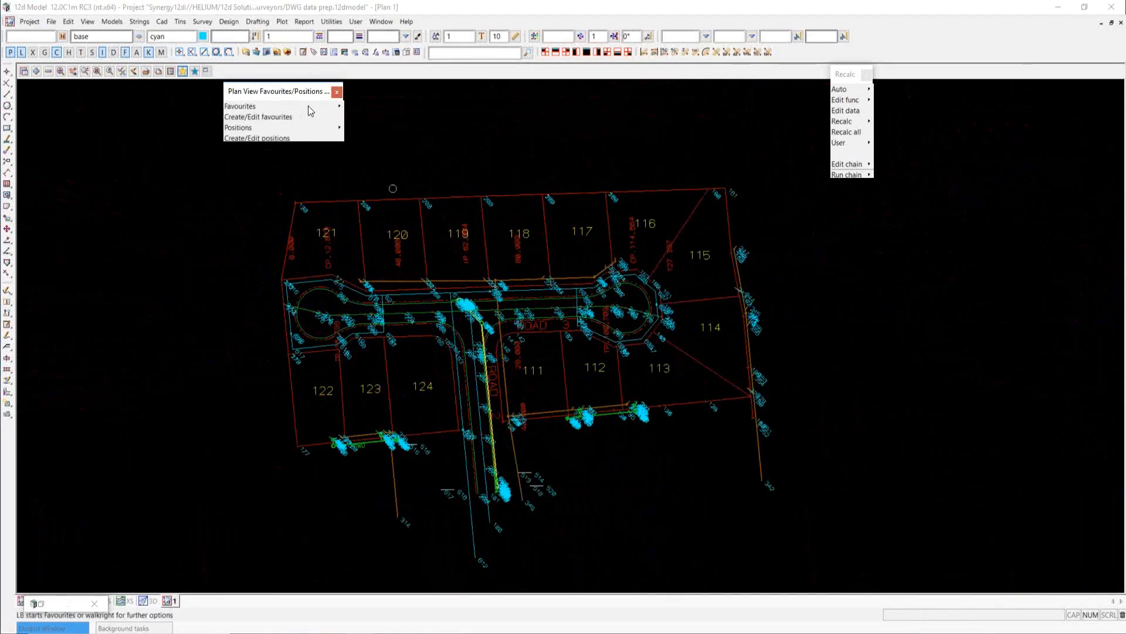
{"action": "mouse_move", "coordinate": [344, 110]}
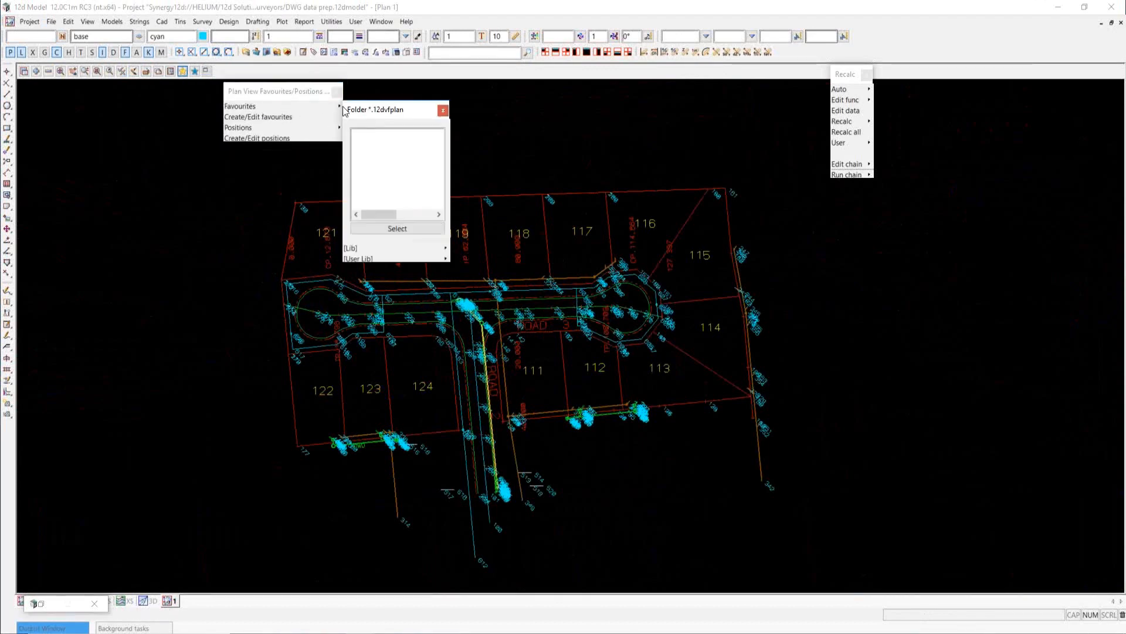
{"action": "mouse_move", "coordinate": [446, 260]}
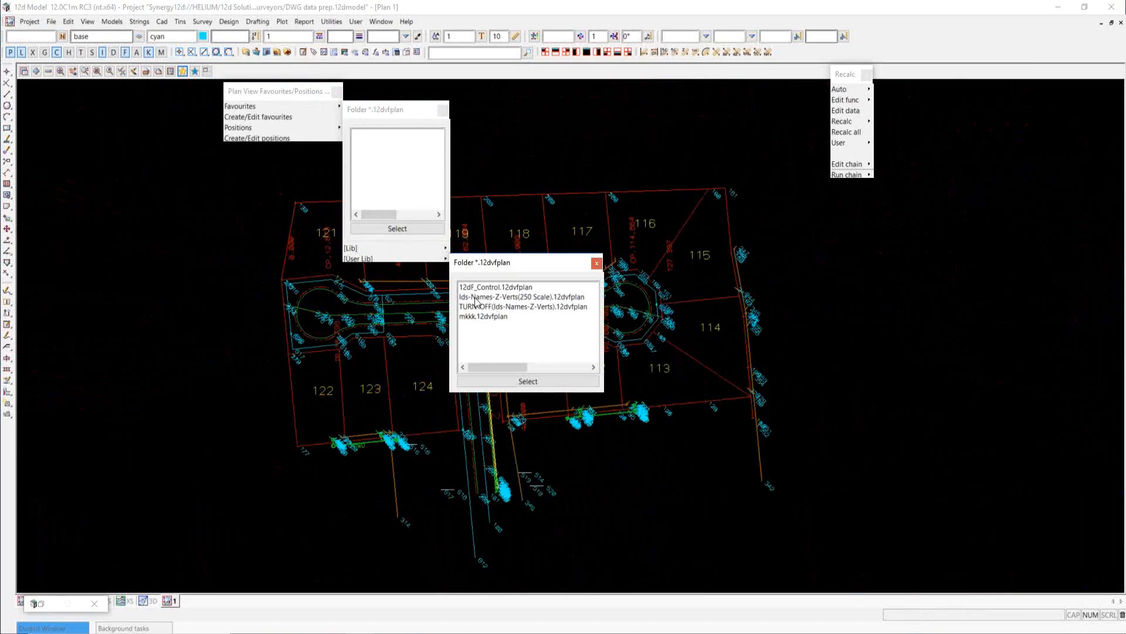
{"action": "double_click", "coordinate": [526, 298]}
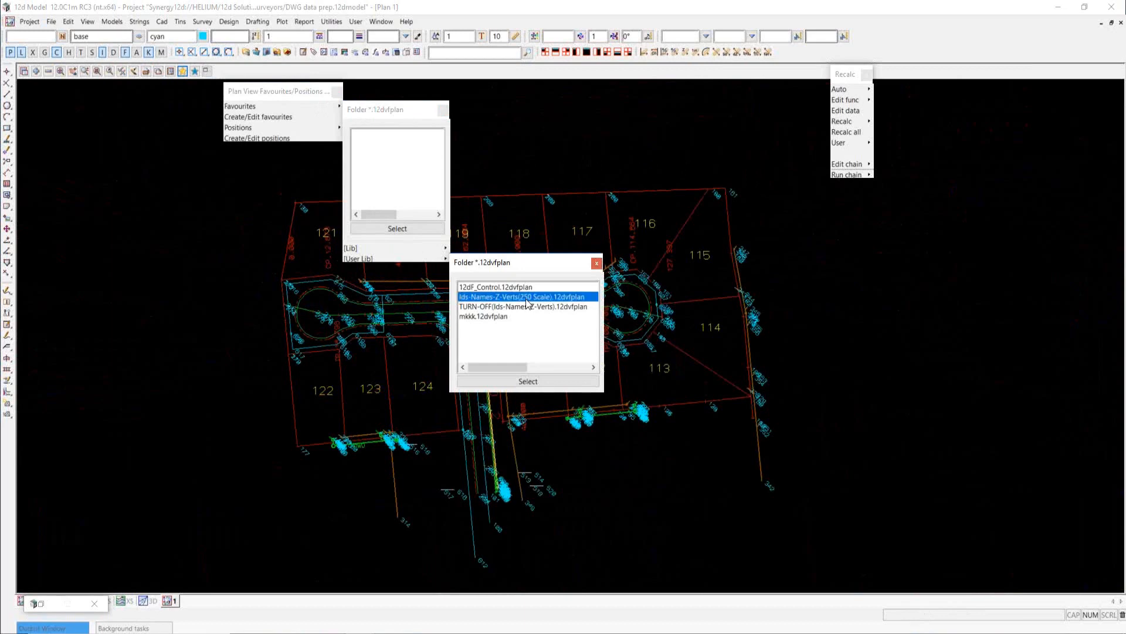
Examine how the vertex ids and string names display around Road 3 and the lot corners at different zoom levels
{"action": "scroll", "coordinate": [683, 278], "scroll_direction": "down", "scroll_amount": 2}
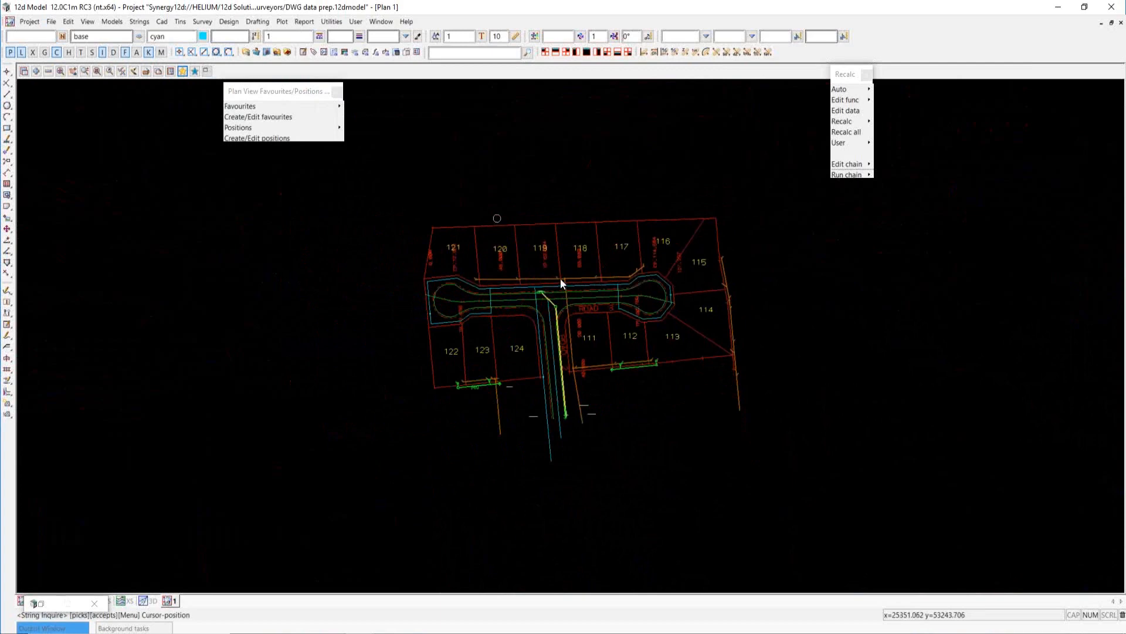
{"action": "scroll", "coordinate": [535, 288], "scroll_direction": "up", "scroll_amount": 1}
{"action": "scroll", "coordinate": [522, 286], "scroll_direction": "up", "scroll_amount": 1}
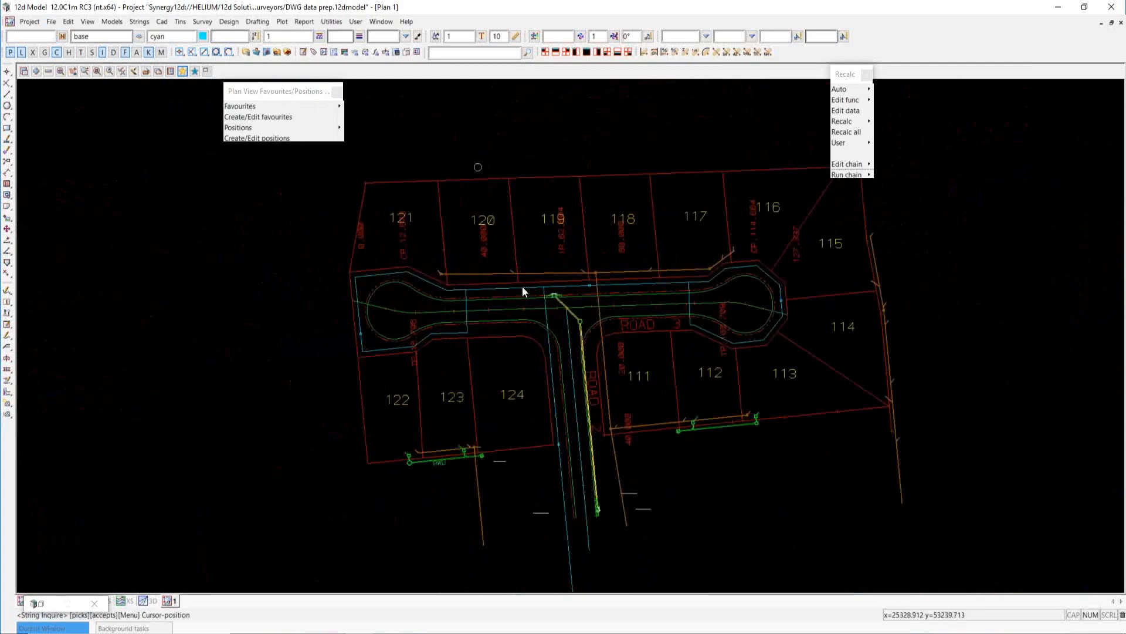
{"action": "scroll", "coordinate": [522, 287], "scroll_direction": "up", "scroll_amount": 1}
{"action": "scroll", "coordinate": [518, 285], "scroll_direction": "up", "scroll_amount": 1}
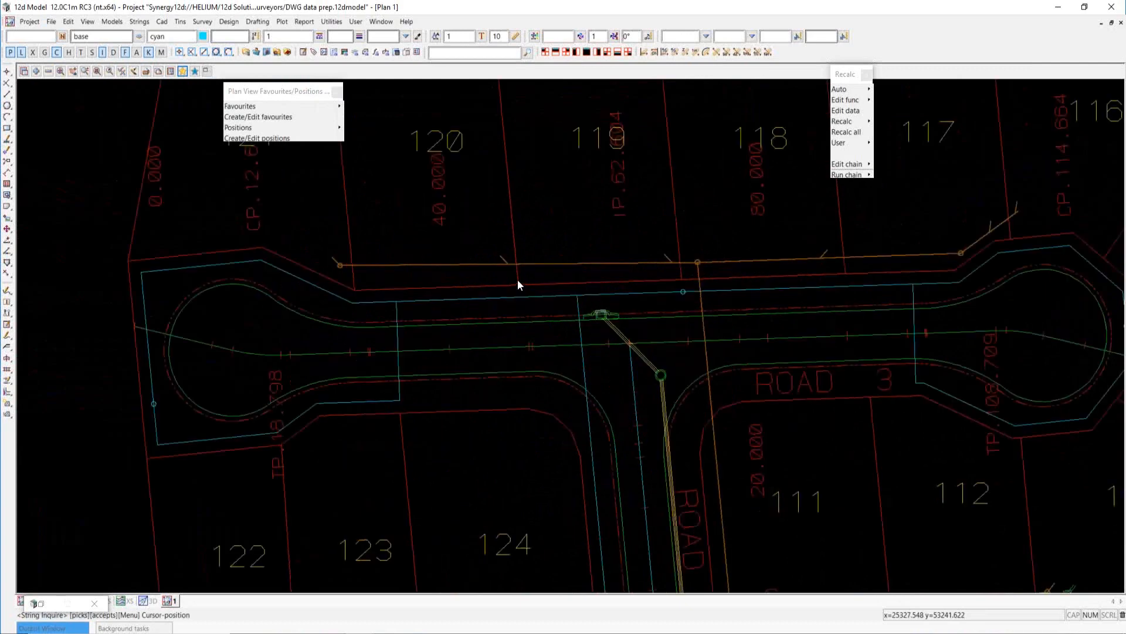
{"action": "scroll", "coordinate": [517, 282], "scroll_direction": "up", "scroll_amount": 1}
{"action": "scroll", "coordinate": [518, 286], "scroll_direction": "up", "scroll_amount": 1}
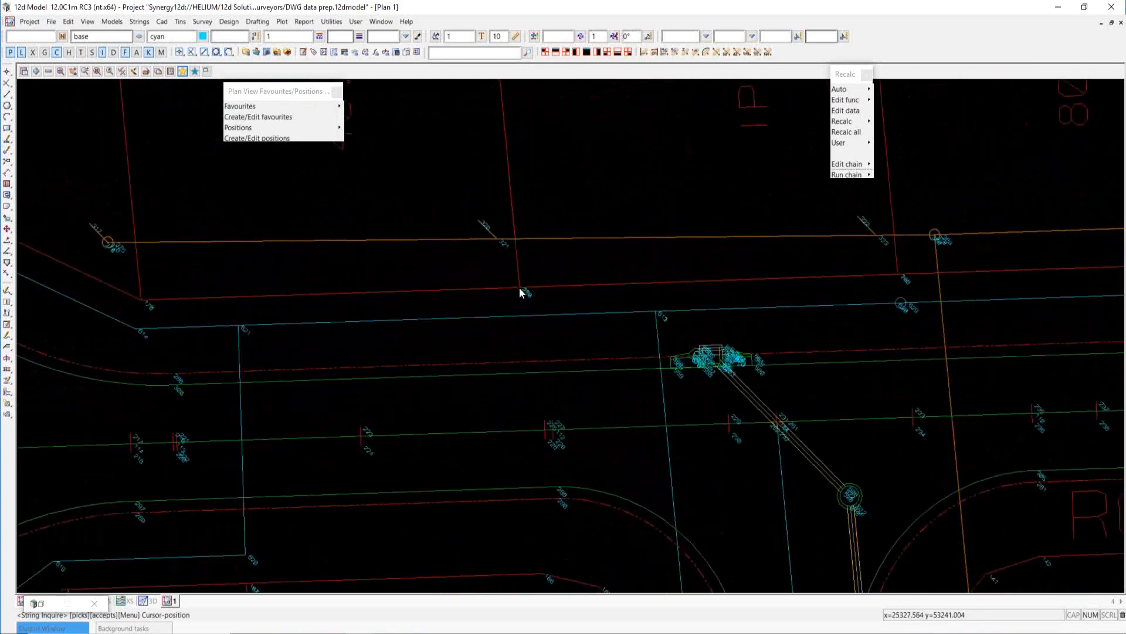
{"action": "scroll", "coordinate": [519, 287], "scroll_direction": "up", "scroll_amount": 2}
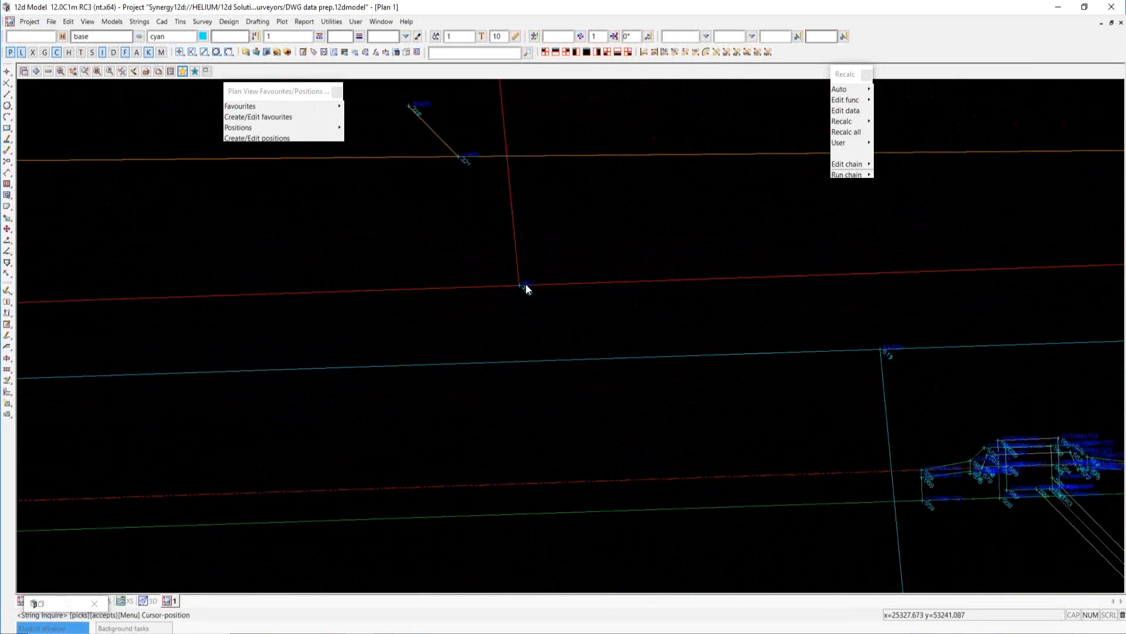
{"action": "scroll", "coordinate": [515, 276], "scroll_direction": "down", "scroll_amount": 1}
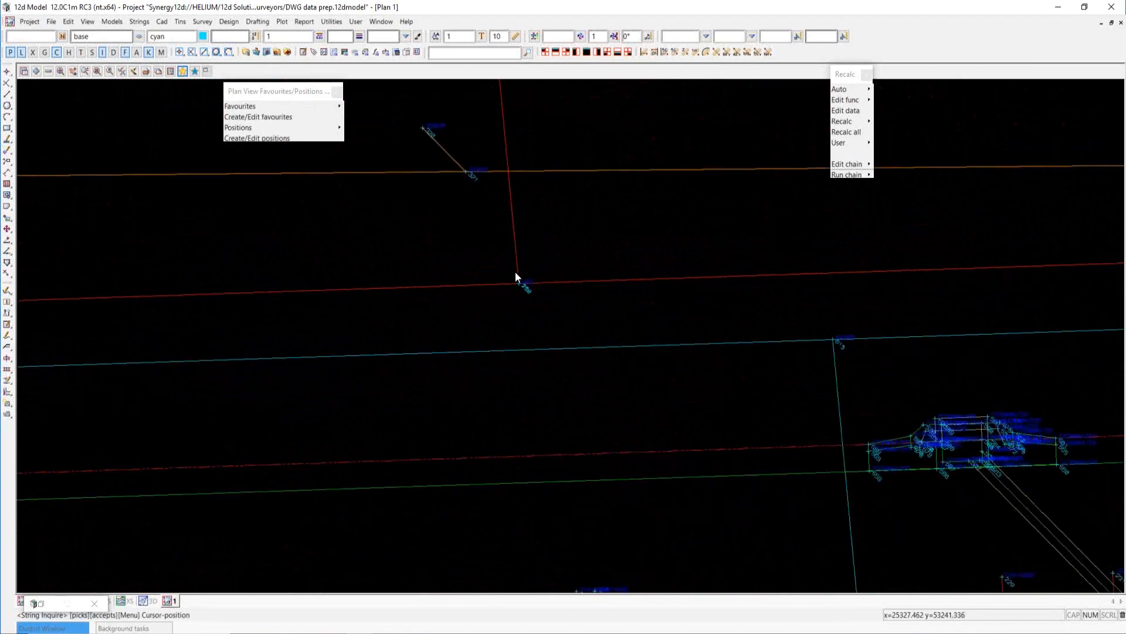
{"action": "scroll", "coordinate": [515, 273], "scroll_direction": "down", "scroll_amount": 3}
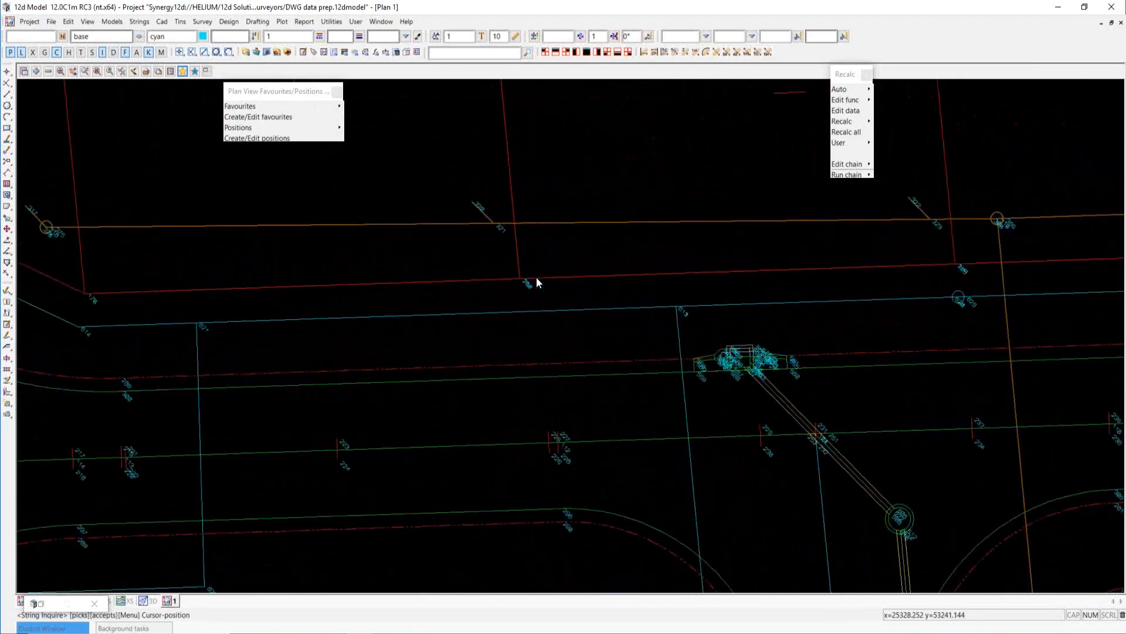
{"action": "scroll", "coordinate": [537, 277], "scroll_direction": "down", "scroll_amount": 5}
{"action": "scroll", "coordinate": [539, 279], "scroll_direction": "down", "scroll_amount": 2}
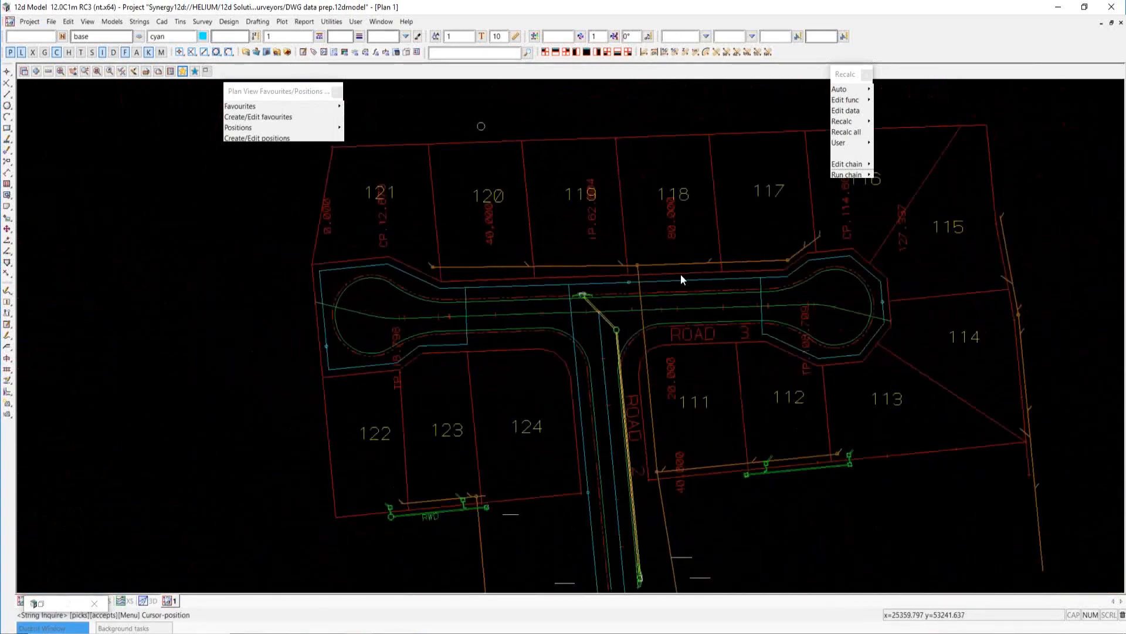
{"action": "scroll", "coordinate": [681, 276], "scroll_direction": "down", "scroll_amount": 1}
{"action": "scroll", "coordinate": [680, 273], "scroll_direction": "down", "scroll_amount": 1}
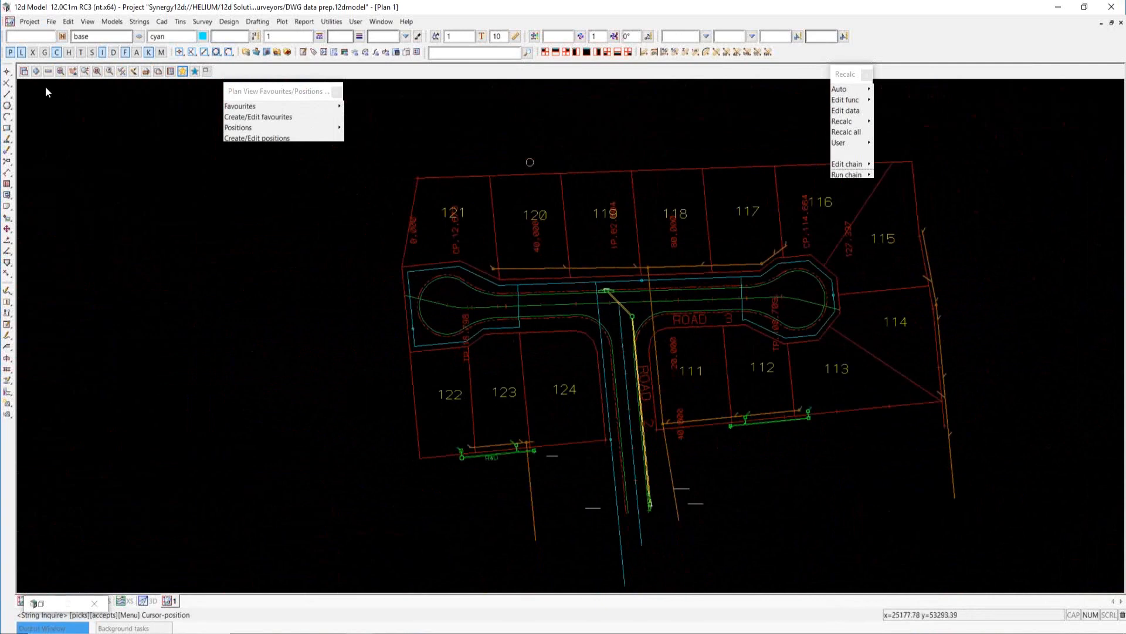
Open view 1's settings panels for z values, string names and vertex ids, and arrange them side by side
{"action": "left_click", "coordinate": [23, 75]}
{"action": "mouse_move", "coordinate": [58, 107]}
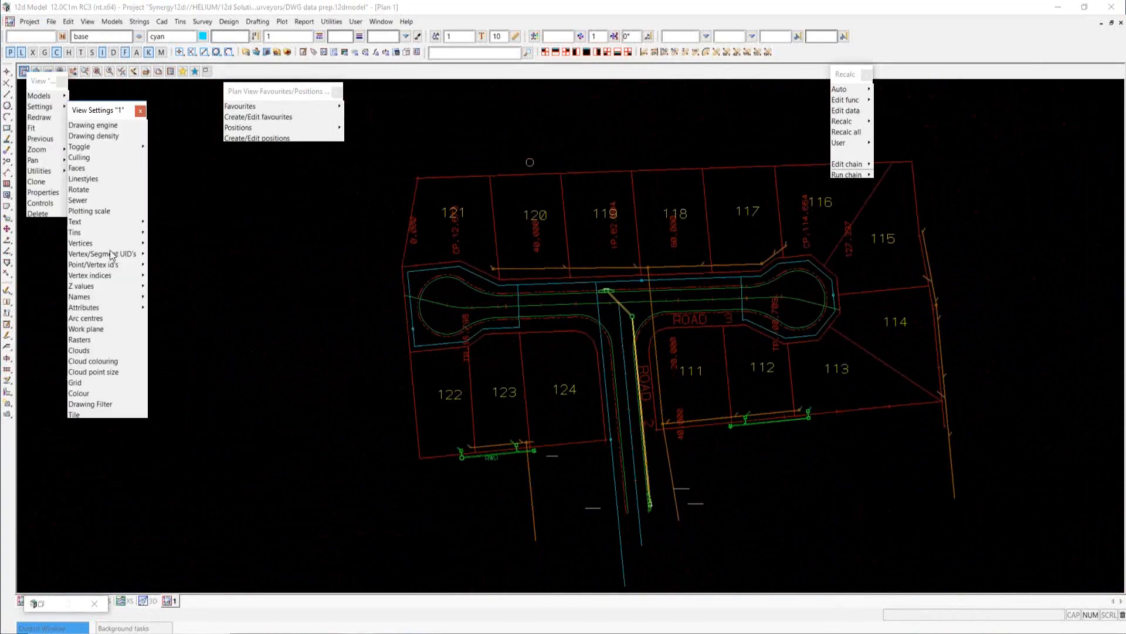
{"action": "left_click_drag", "start_coordinate": [106, 112], "coordinate": [66, 191]}
{"action": "left_click", "coordinate": [61, 365]}
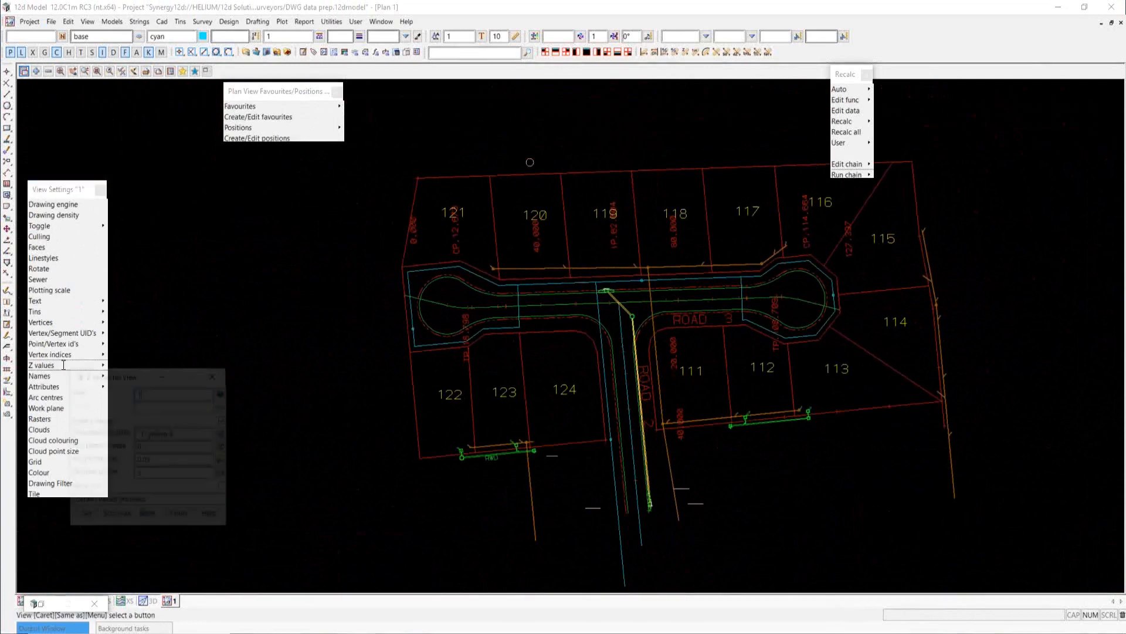
{"action": "left_click", "coordinate": [94, 376]}
{"action": "left_click_drag", "start_coordinate": [168, 386], "coordinate": [254, 414]}
{"action": "left_click", "coordinate": [57, 349]}
{"action": "left_click_drag", "start_coordinate": [127, 353], "coordinate": [179, 96]}
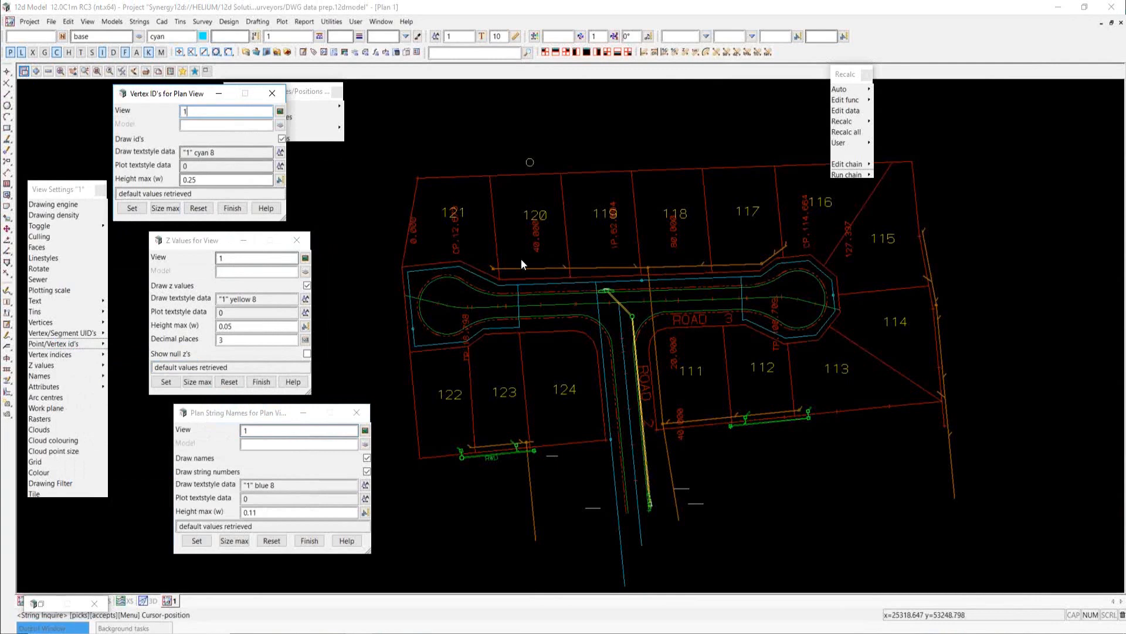
Compare the labels at a rear lot corner with the maximum height settings, and close the three label settings panels
{"action": "scroll", "coordinate": [520, 251], "scroll_direction": "up", "scroll_amount": 1}
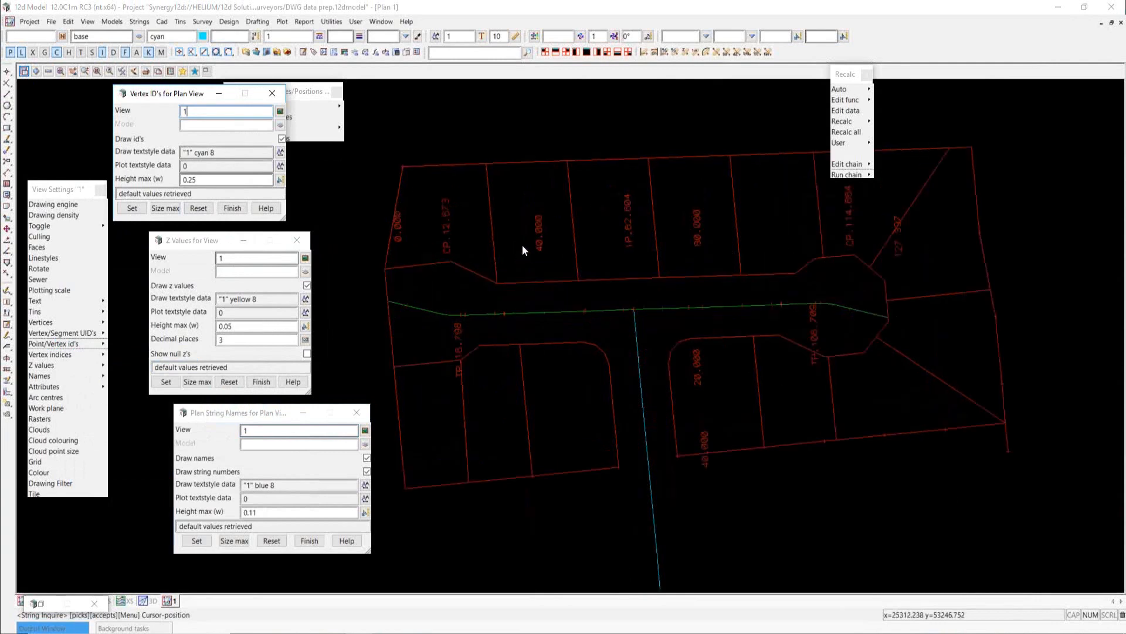
{"action": "scroll", "coordinate": [522, 245], "scroll_direction": "up", "scroll_amount": 1}
{"action": "scroll", "coordinate": [567, 154], "scroll_direction": "up", "scroll_amount": 1}
{"action": "scroll", "coordinate": [573, 166], "scroll_direction": "up", "scroll_amount": 1}
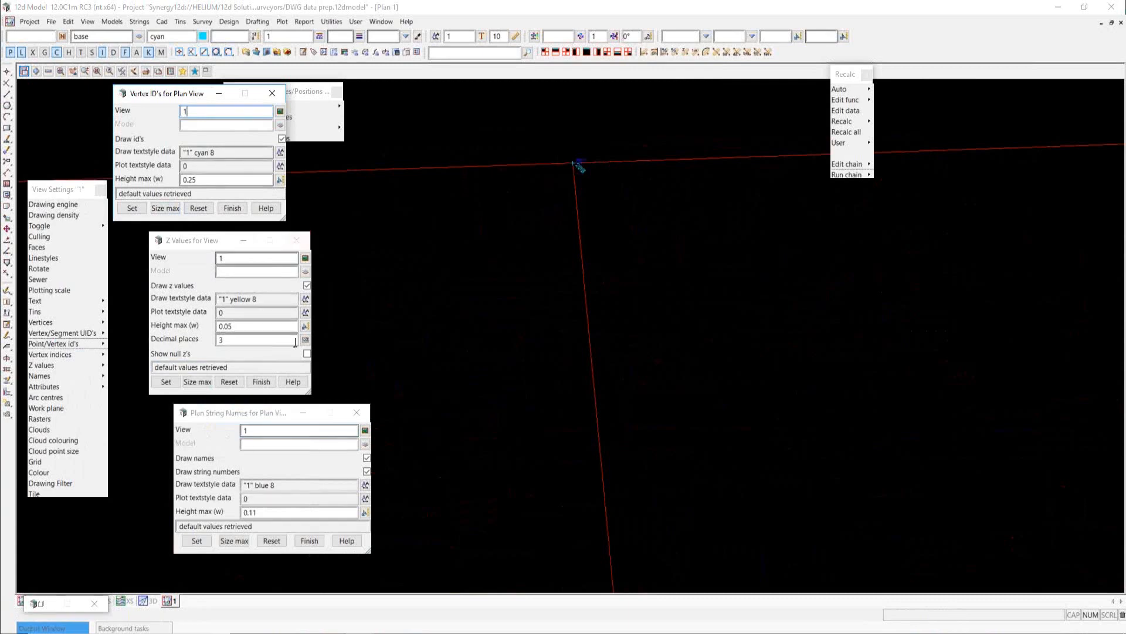
{"action": "left_click", "coordinate": [357, 412]}
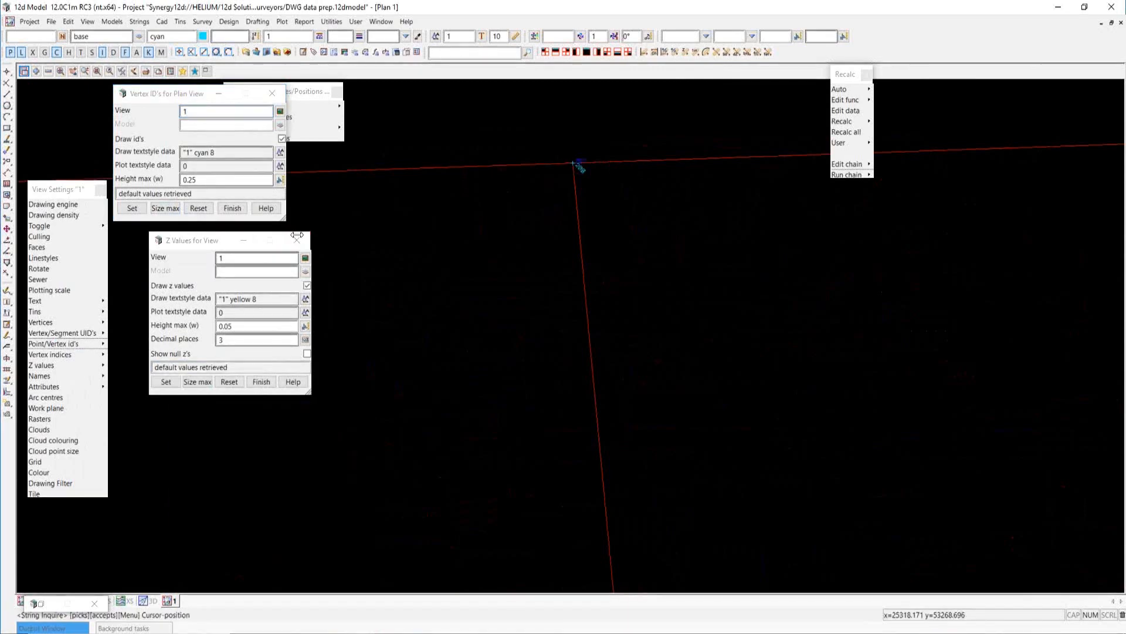
{"action": "left_click", "coordinate": [297, 240]}
{"action": "left_click", "coordinate": [272, 92]}
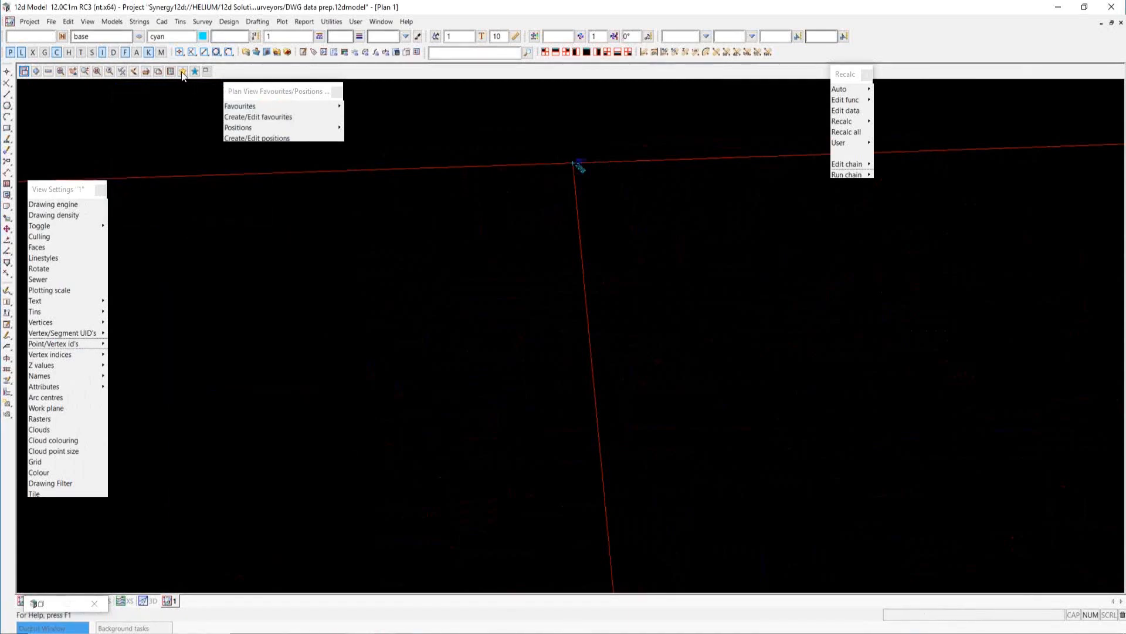
Open the plan view favourites editor and choose Ids-Names-Z-Verts(250 Scale).12dvfplan from the user library as the favourites file
{"action": "left_click", "coordinate": [256, 117]}
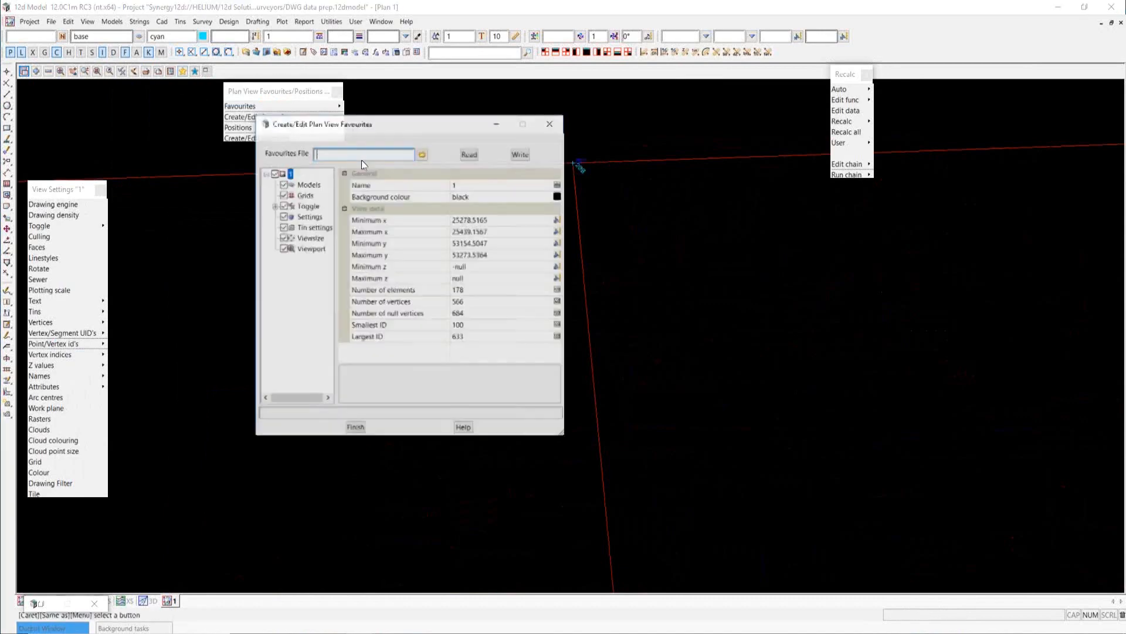
{"action": "left_click_drag", "start_coordinate": [433, 122], "coordinate": [577, 221]}
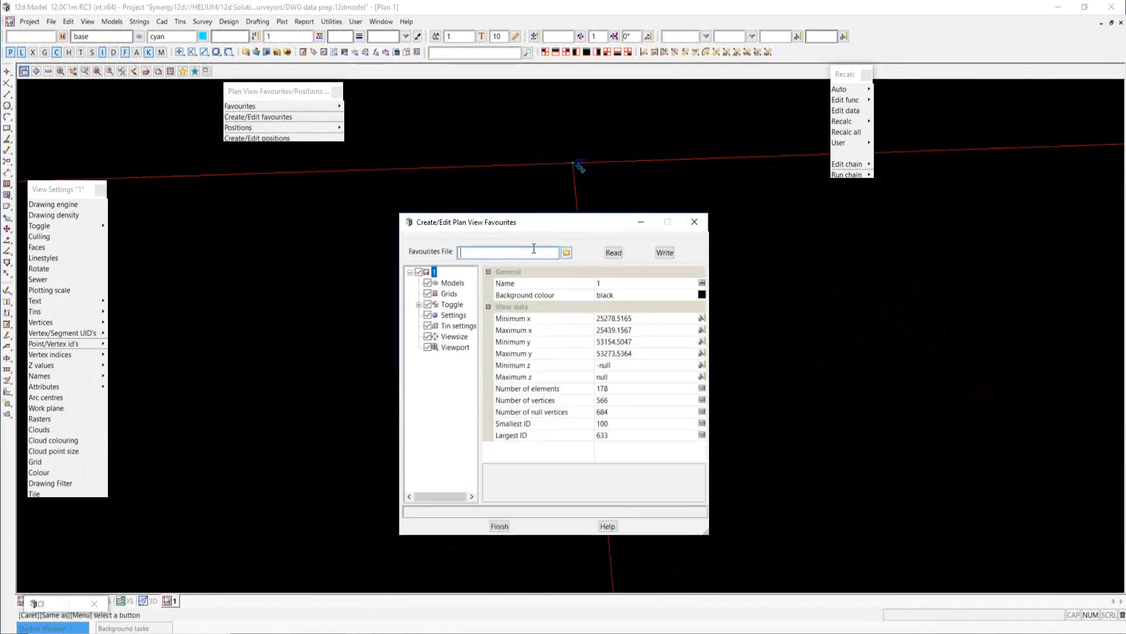
{"action": "left_click", "coordinate": [479, 252]}
{"action": "left_click", "coordinate": [566, 252]}
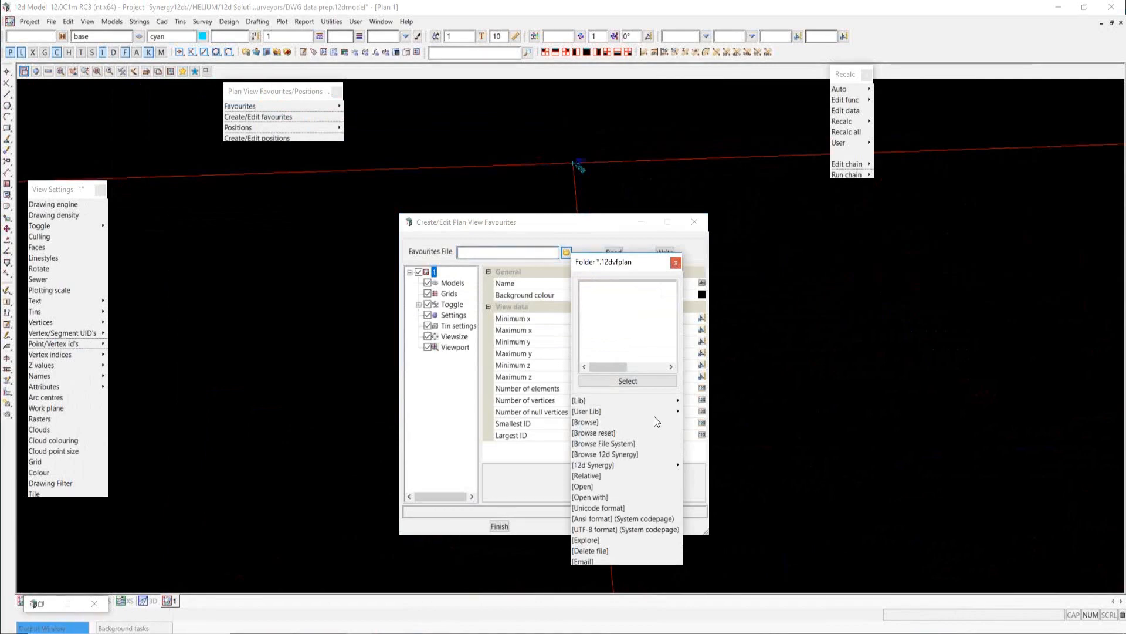
{"action": "left_click", "coordinate": [679, 412]}
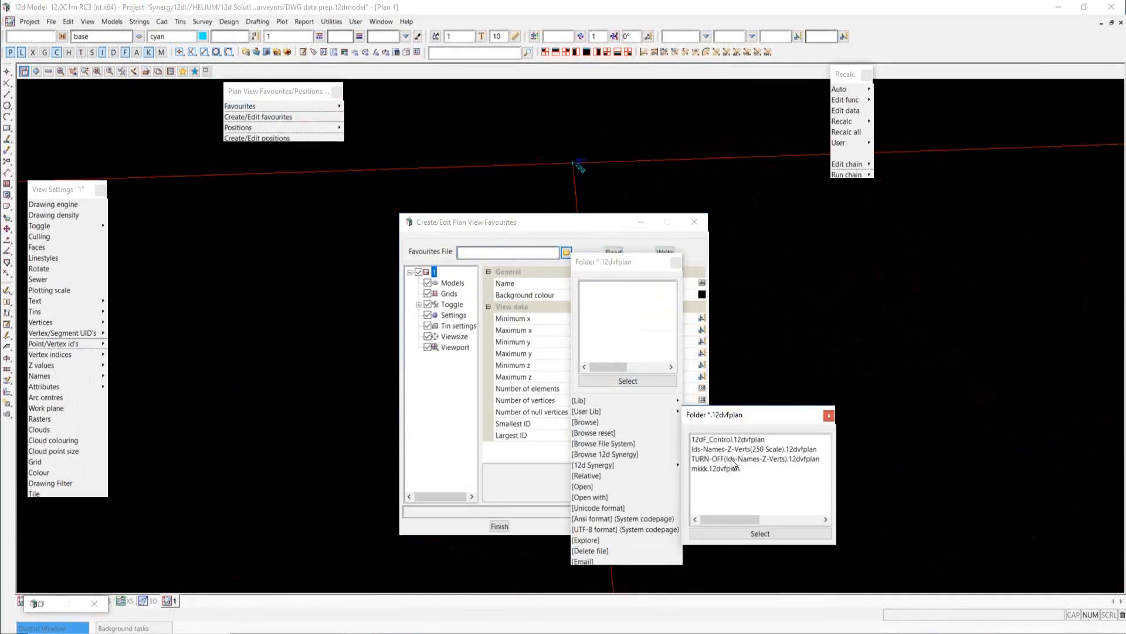
{"action": "left_click", "coordinate": [730, 449]}
{"action": "double_click", "coordinate": [730, 449]}
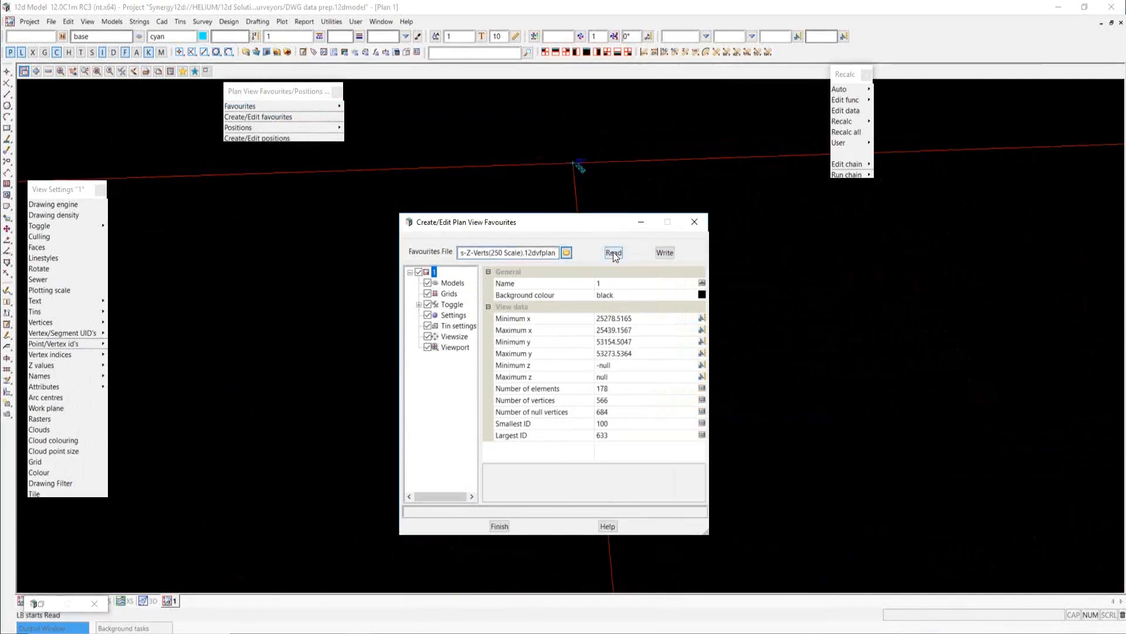
Read the chosen favourites file into the editor and review its Settings and Toggle entries
{"action": "left_click", "coordinate": [613, 252]}
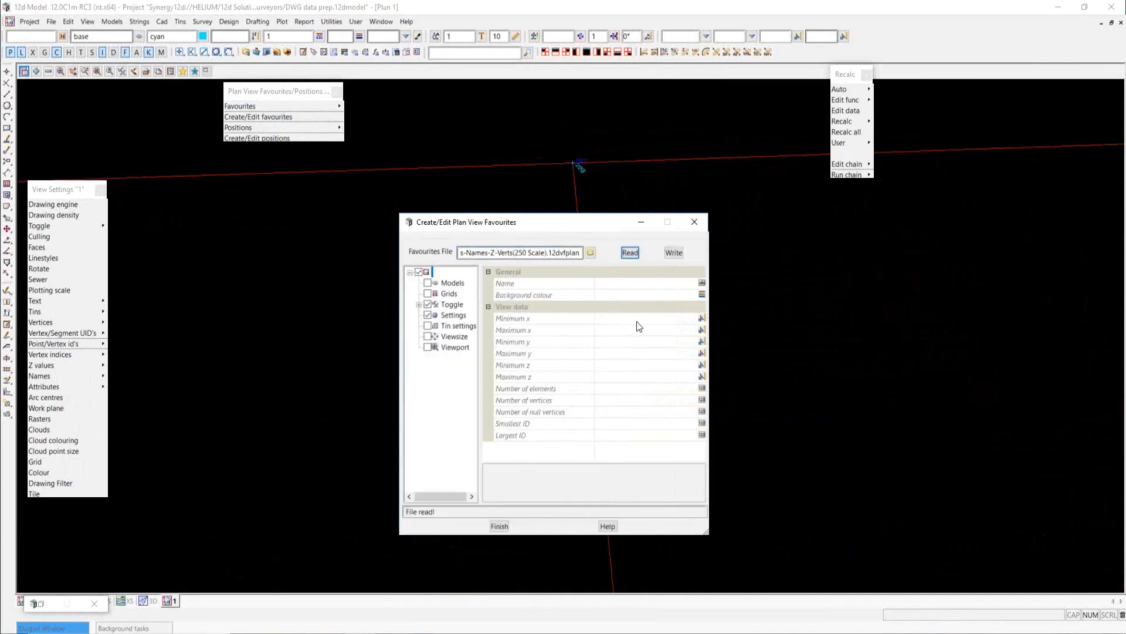
{"action": "left_click", "coordinate": [446, 315]}
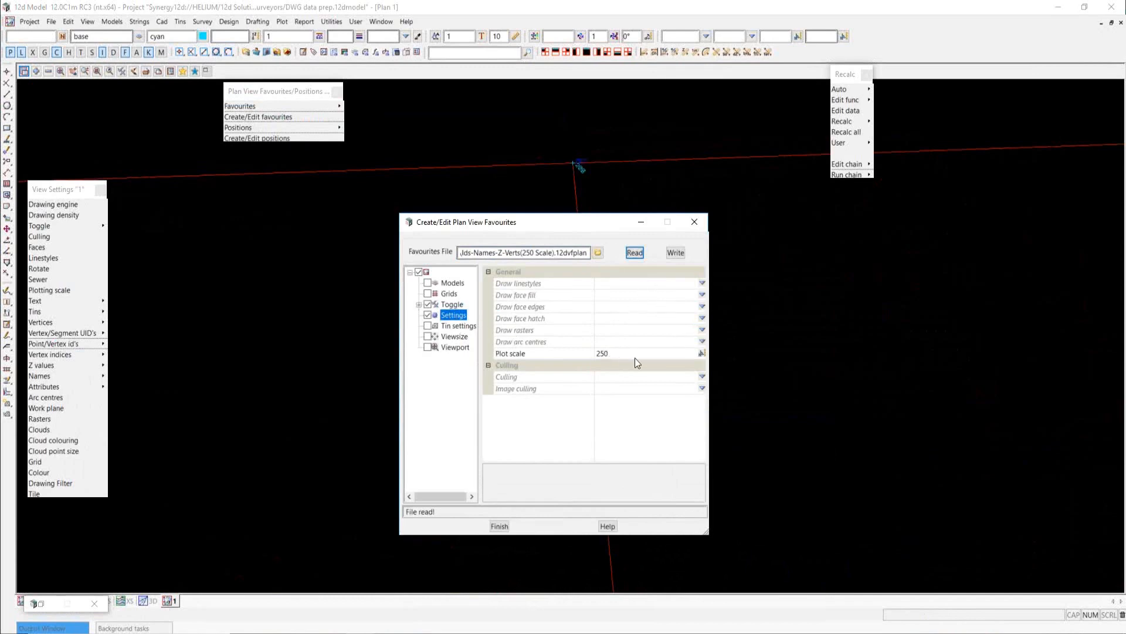
{"action": "left_click", "coordinate": [452, 307]}
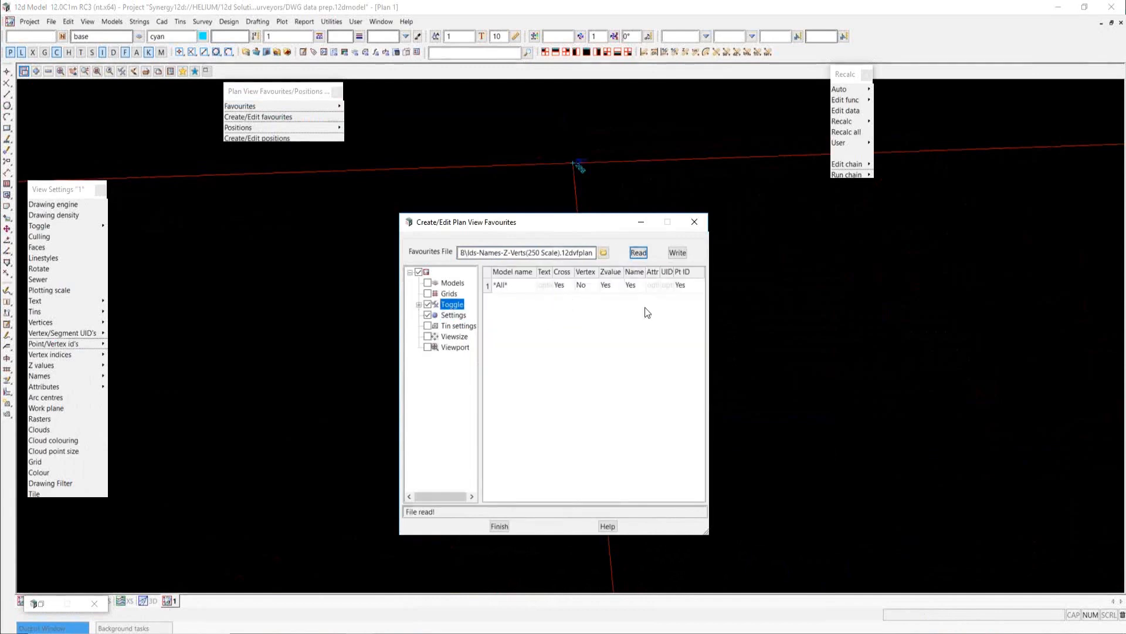
Widen the favourites editor, examine the Text, Vertex and Zvalue settings under Toggle, and close the editor
{"action": "left_click_drag", "start_coordinate": [708, 310], "coordinate": [940, 332]}
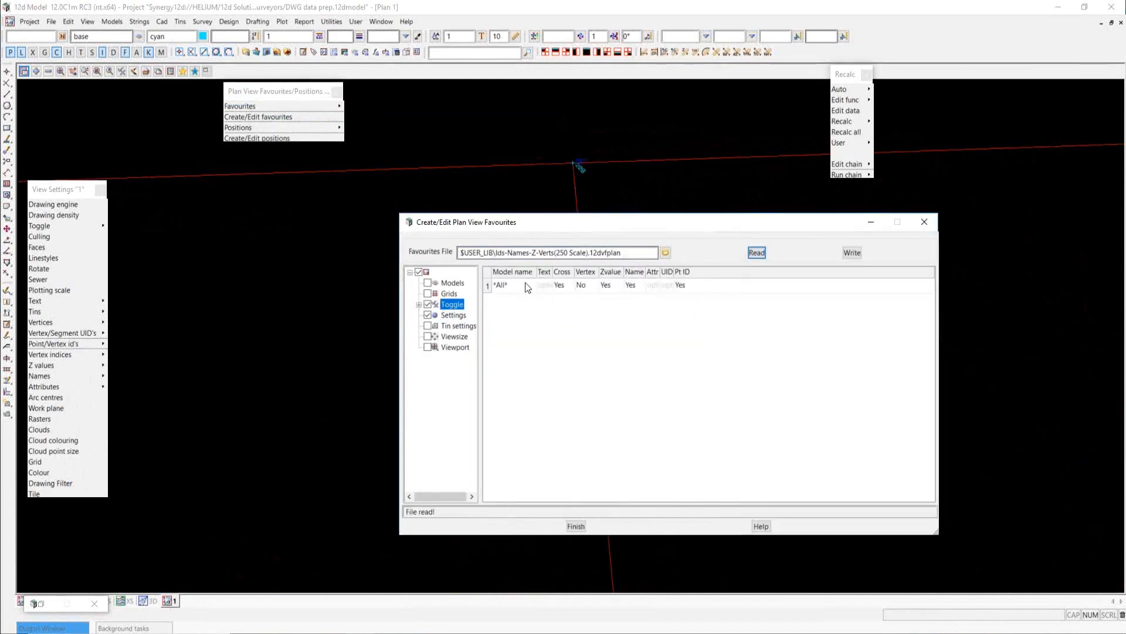
{"action": "left_click", "coordinate": [418, 303]}
{"action": "left_click", "coordinate": [456, 315]}
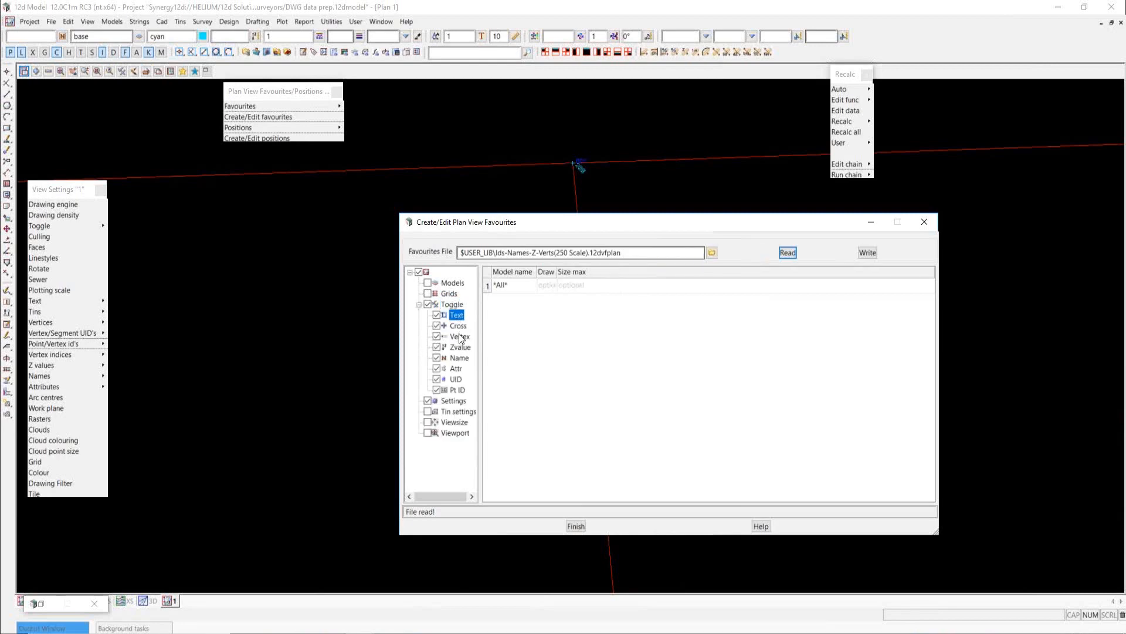
{"action": "left_click", "coordinate": [460, 337]}
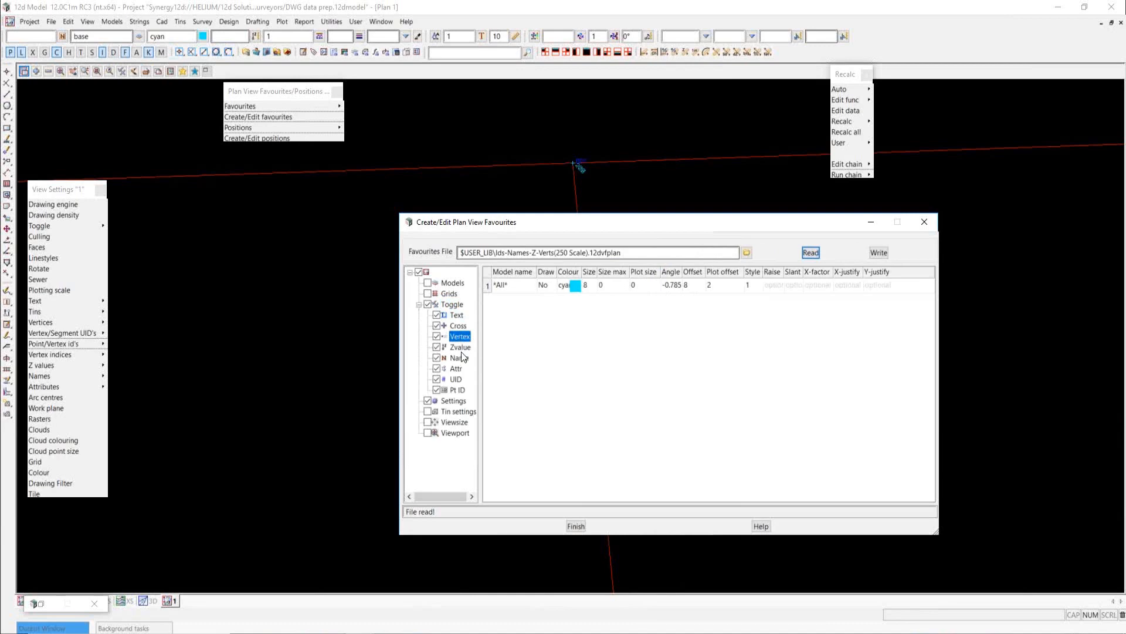
{"action": "left_click", "coordinate": [461, 349]}
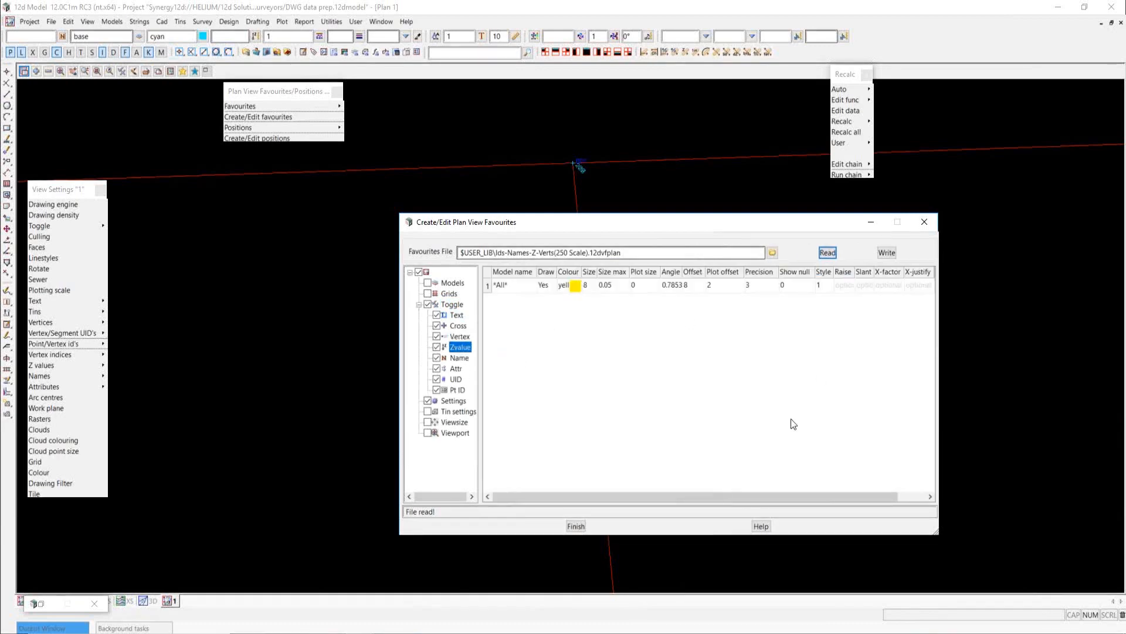
{"action": "left_click", "coordinate": [576, 525]}
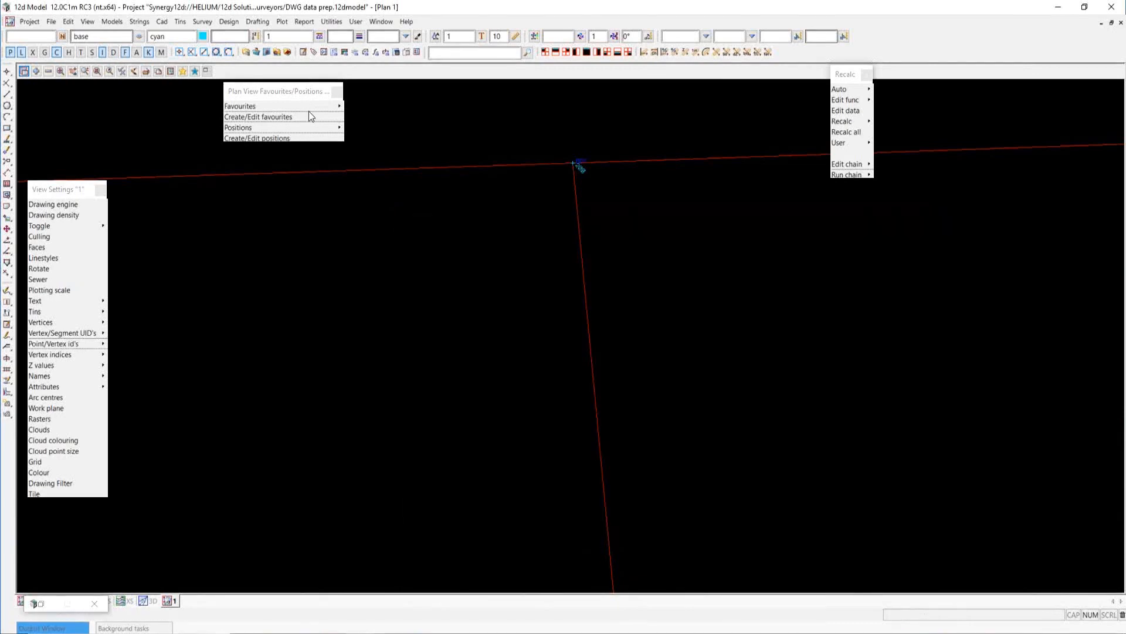
Apply the TURN-OFF(Ids-Names-Z-Verts).12dvfplan favourite from the user library and check the lot corners for labels
{"action": "mouse_move", "coordinate": [319, 106]}
{"action": "mouse_move", "coordinate": [447, 259]}
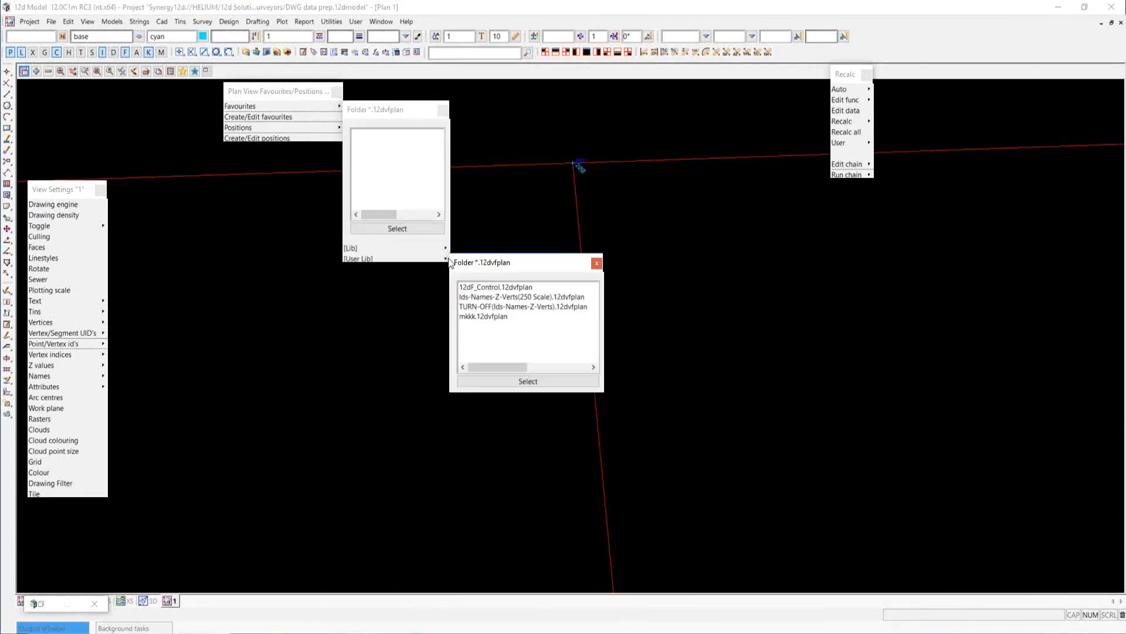
{"action": "double_click", "coordinate": [510, 308]}
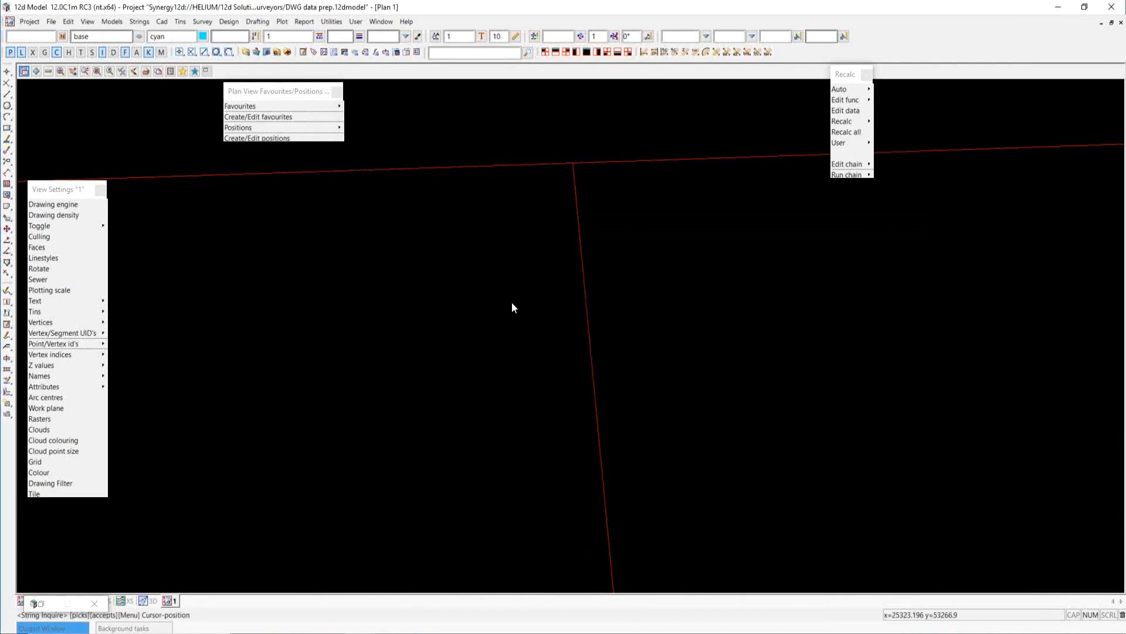
{"action": "scroll", "coordinate": [538, 282], "scroll_direction": "down", "scroll_amount": 6}
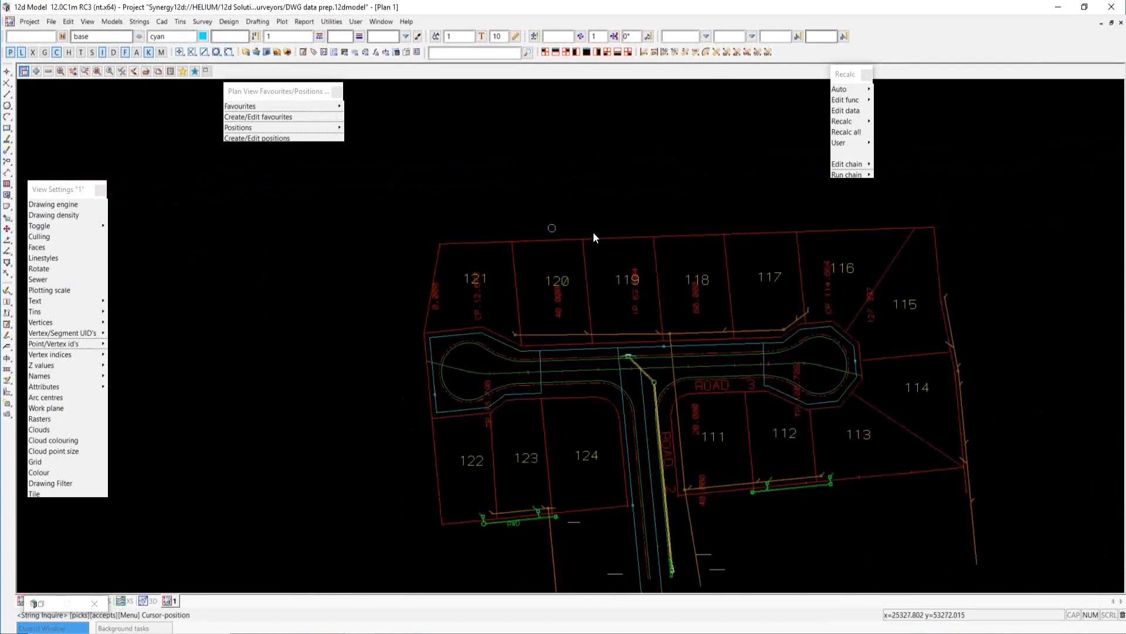
{"action": "scroll", "coordinate": [596, 234], "scroll_direction": "up", "scroll_amount": 6}
{"action": "scroll", "coordinate": [641, 211], "scroll_direction": "down", "scroll_amount": 6}
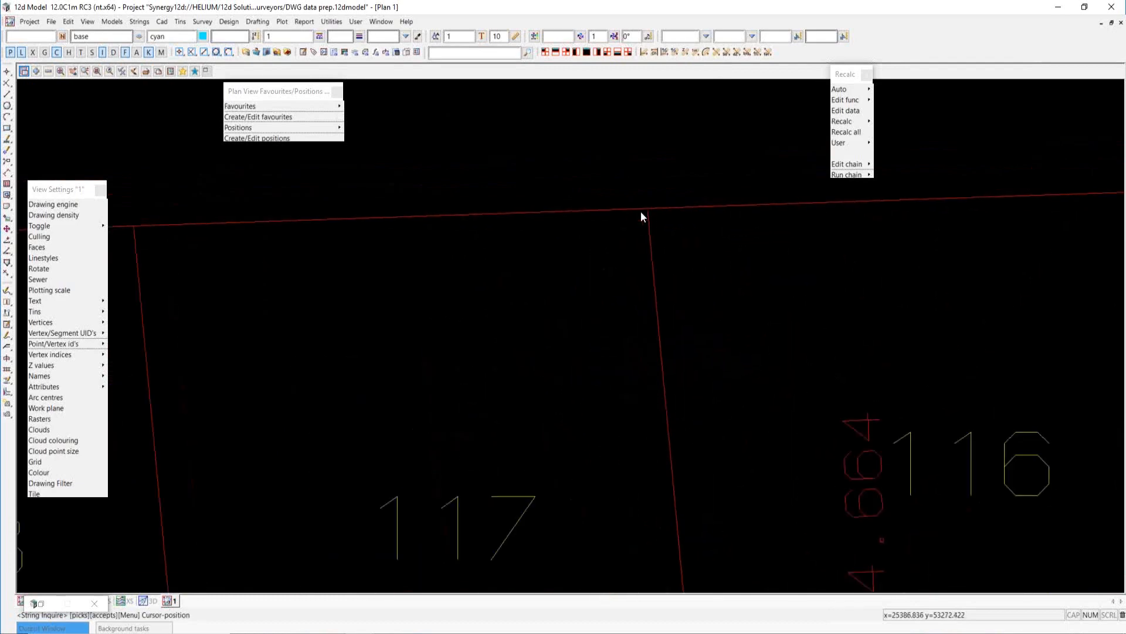
Apply the Ids-Names-Z-Verts(250 Scale).12dvfplan favourite from the user library and check the labels along the road at different zoom levels
{"action": "left_click", "coordinate": [240, 106]}
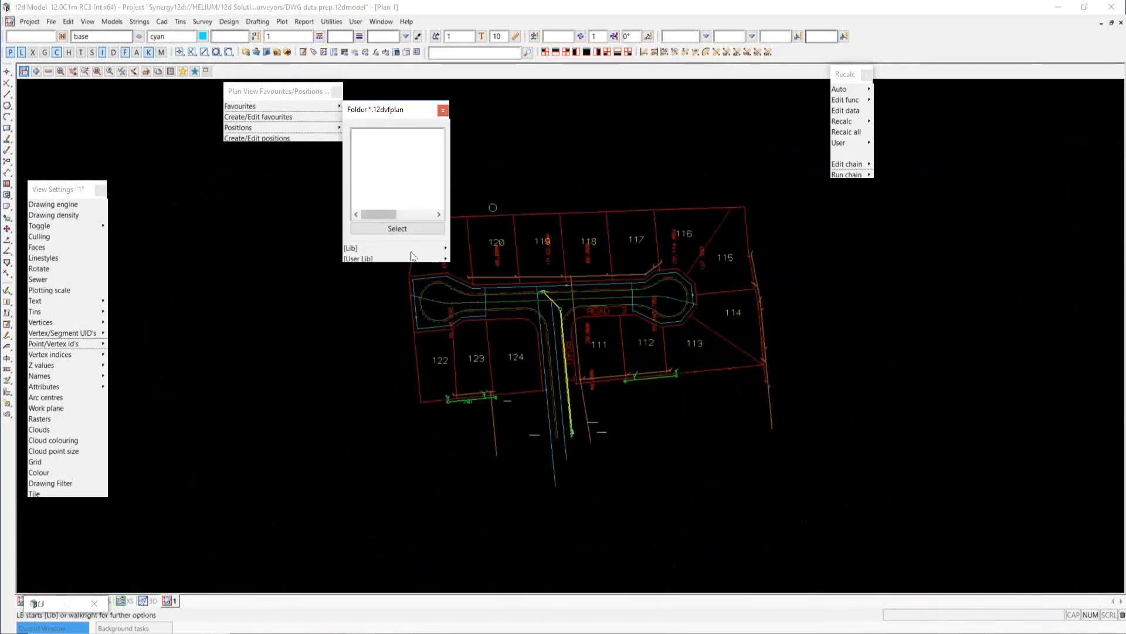
{"action": "left_click", "coordinate": [359, 258]}
{"action": "left_click", "coordinate": [498, 299]}
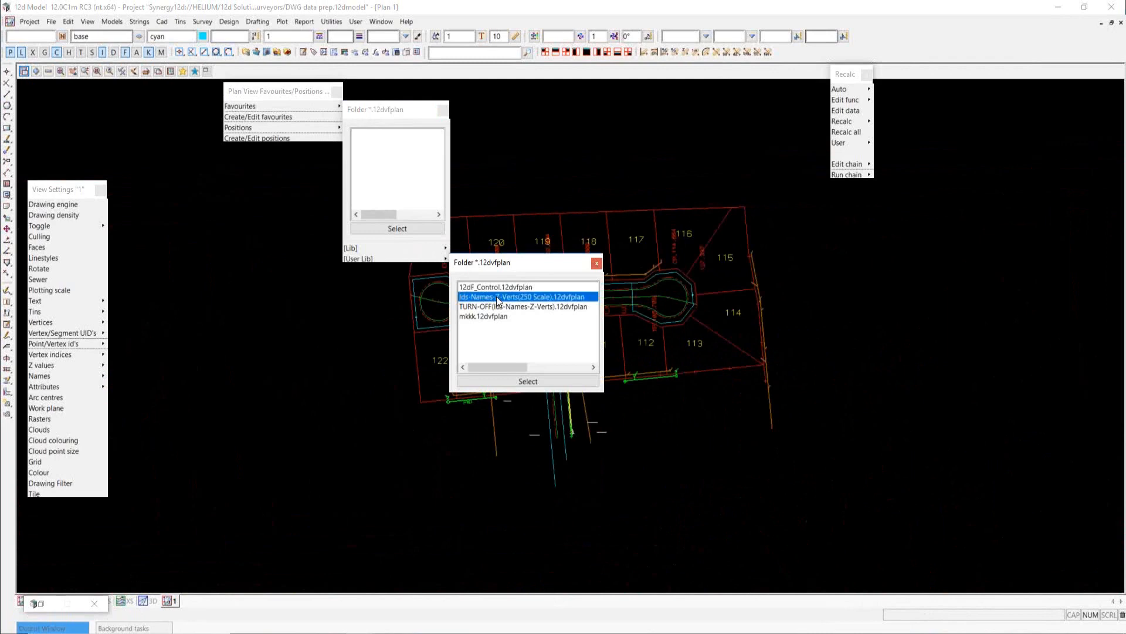
{"action": "double_click", "coordinate": [498, 300]}
{"action": "scroll", "coordinate": [519, 234], "scroll_direction": "up", "scroll_amount": 3}
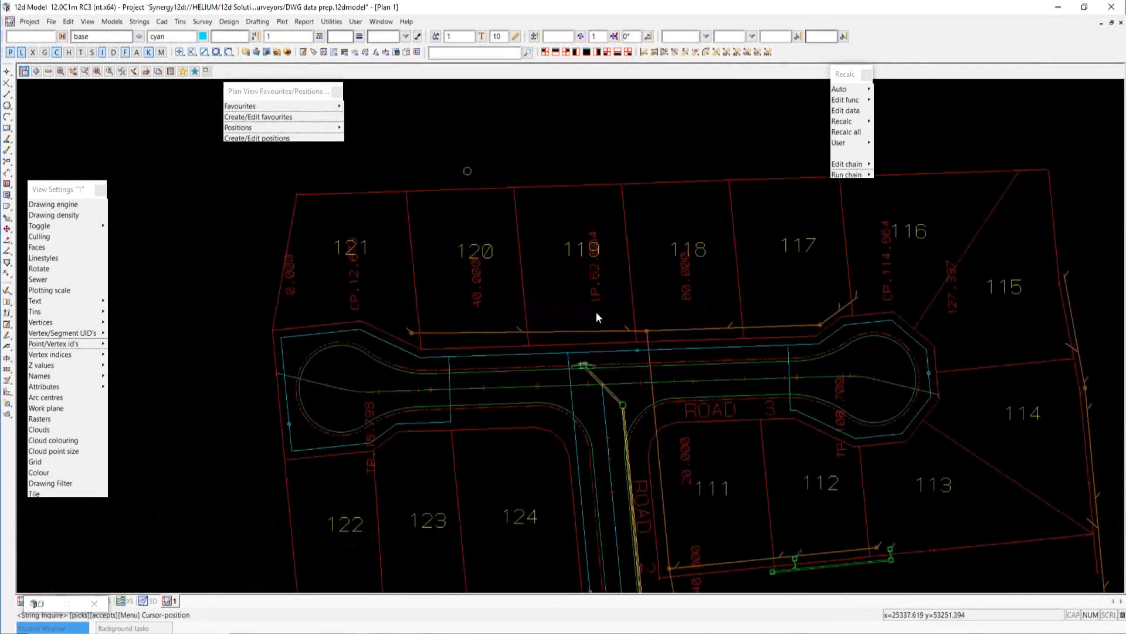
{"action": "scroll", "coordinate": [596, 312], "scroll_direction": "up", "scroll_amount": 5}
{"action": "scroll", "coordinate": [547, 333], "scroll_direction": "down", "scroll_amount": 3}
{"action": "scroll", "coordinate": [547, 333], "scroll_direction": "down", "scroll_amount": 3}
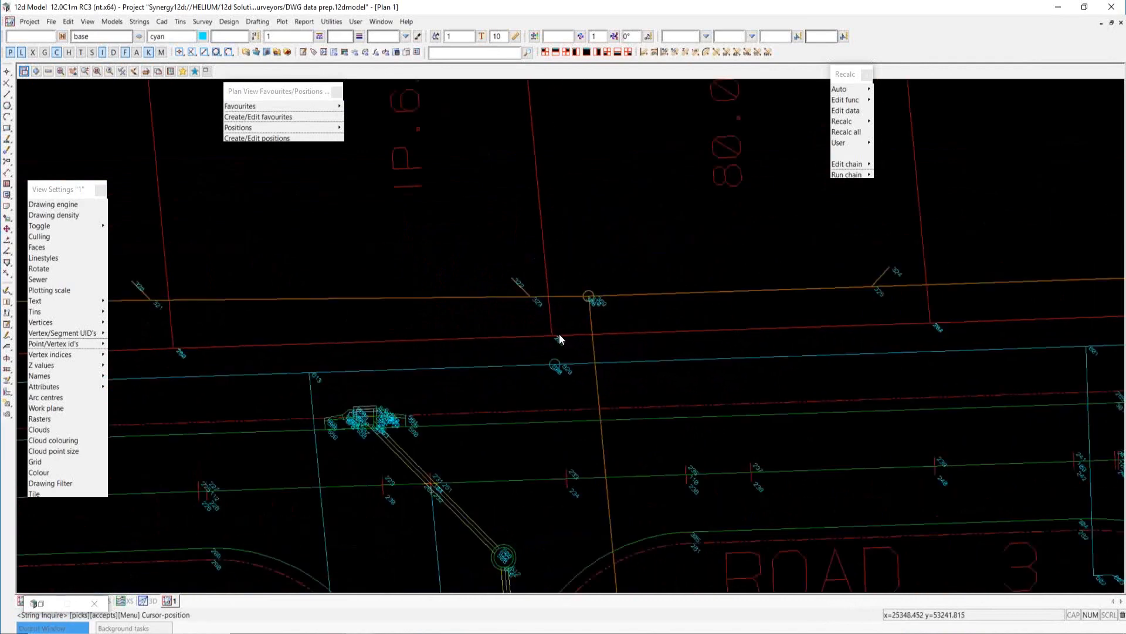
Move the plan view favourites panel out of the way and open Bearing/distance labelling (2) beside the lots
{"action": "left_click_drag", "start_coordinate": [276, 91], "coordinate": [768, 75]}
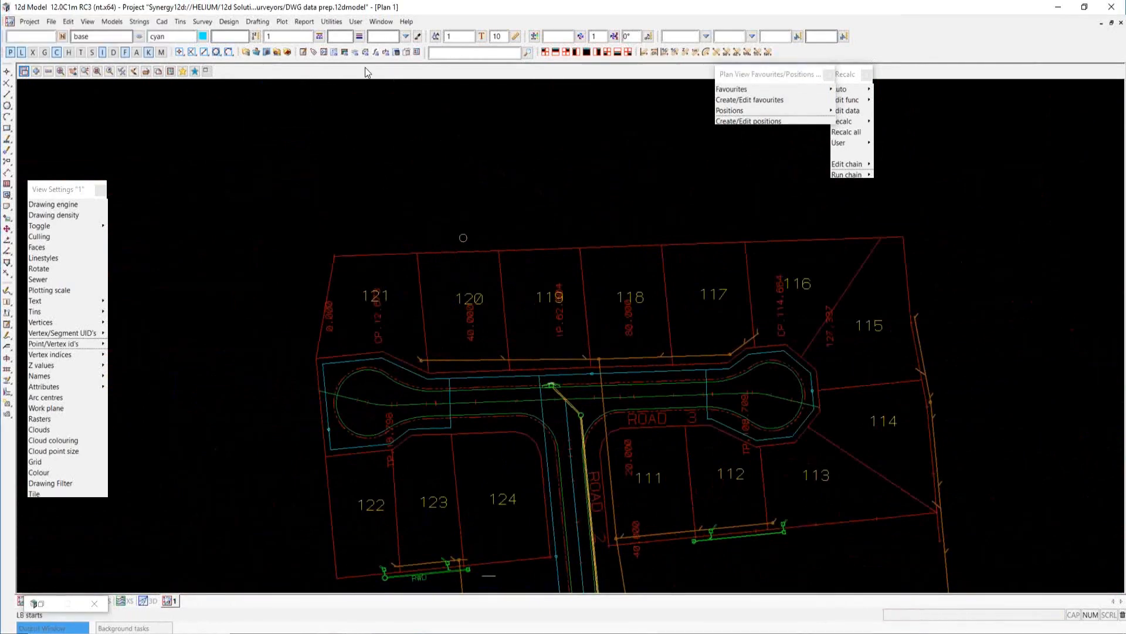
{"action": "left_click", "coordinate": [258, 21]}
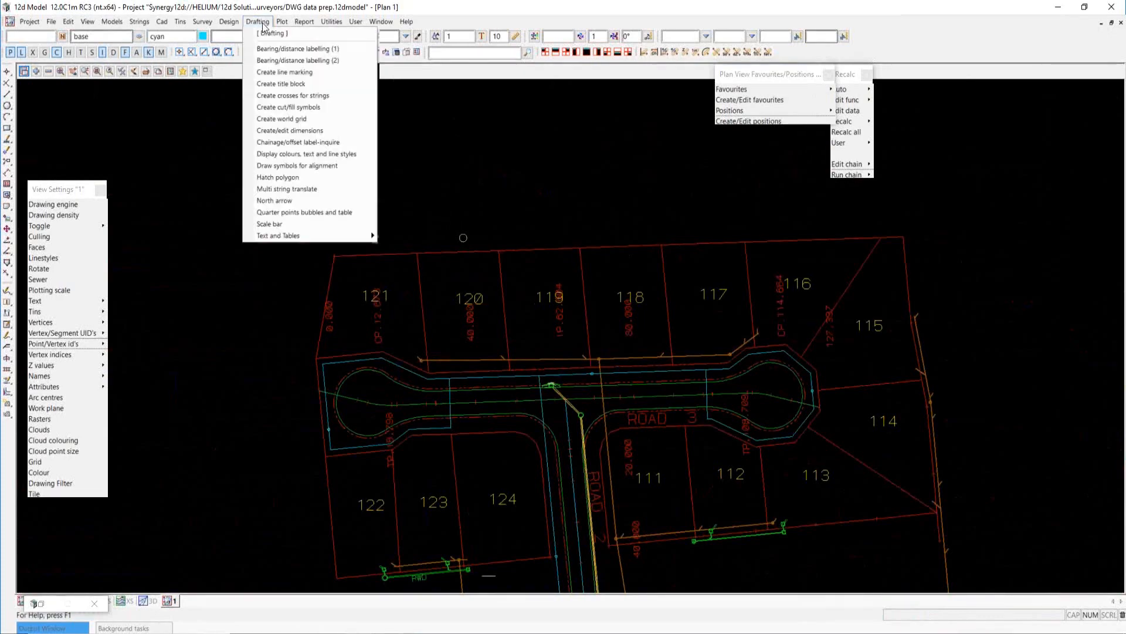
{"action": "left_click", "coordinate": [305, 61]}
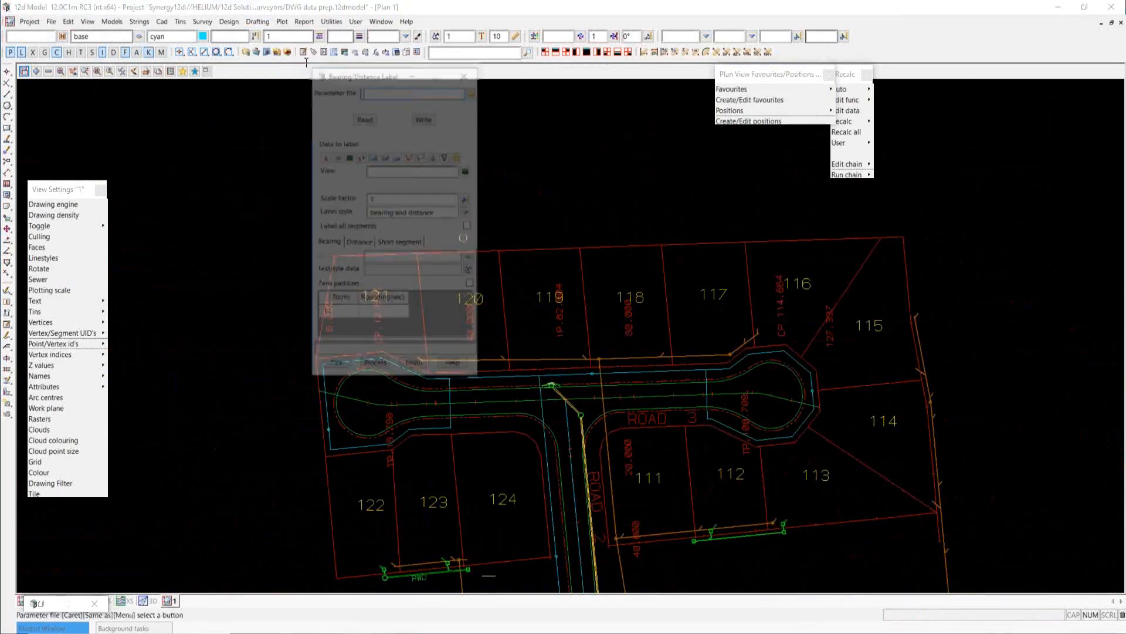
{"action": "left_click_drag", "start_coordinate": [378, 71], "coordinate": [207, 110]}
{"action": "left_click", "coordinate": [303, 128]}
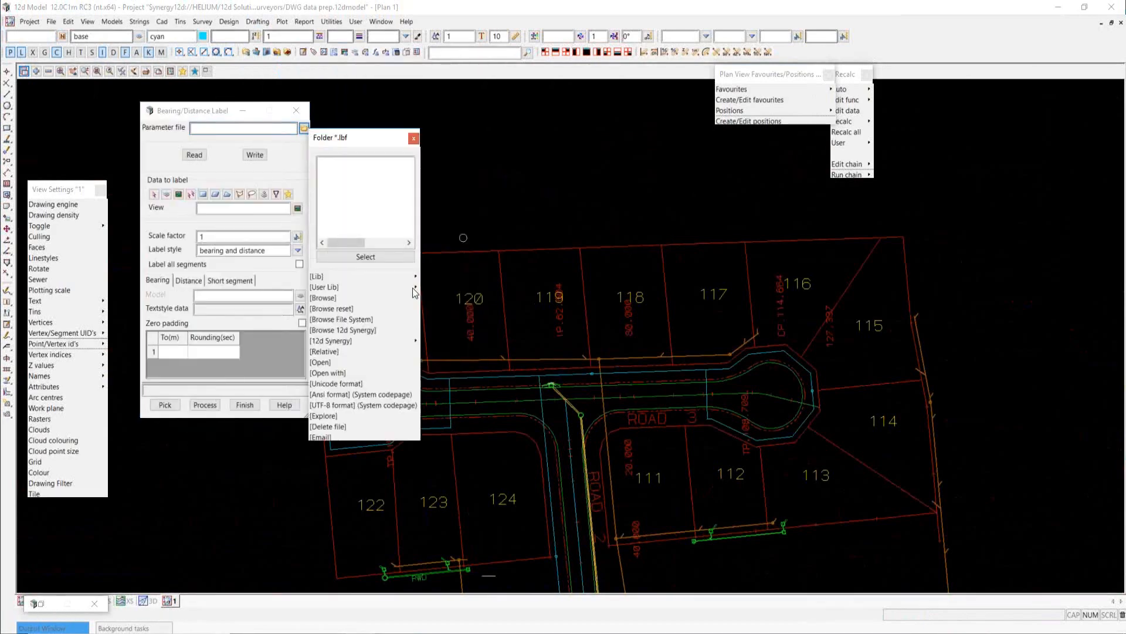
{"action": "left_click", "coordinate": [350, 296]}
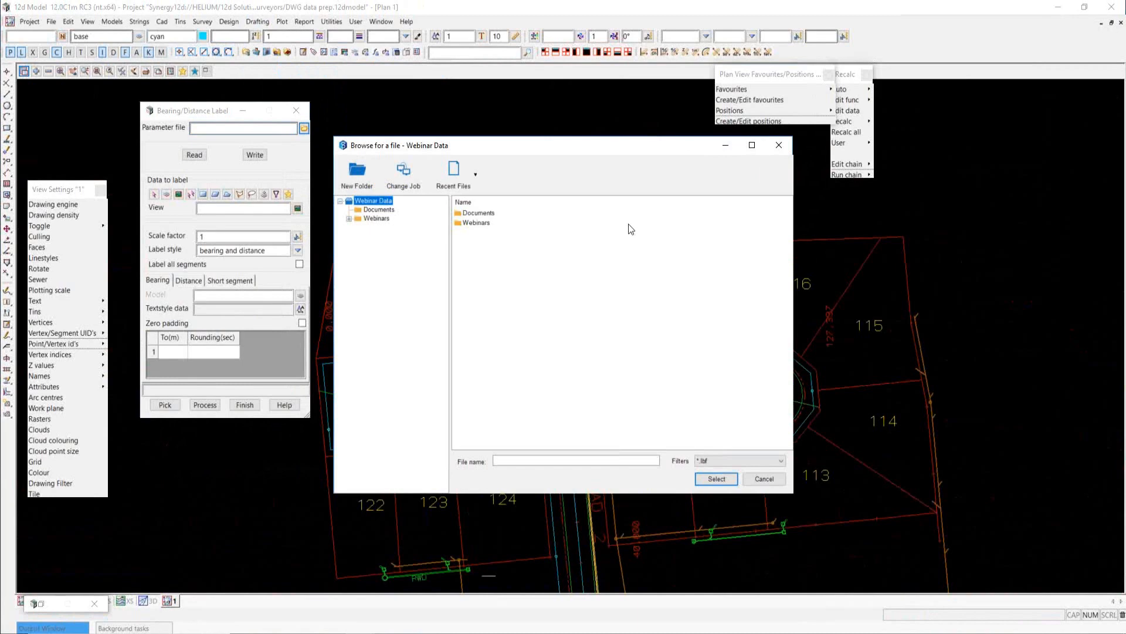
{"action": "left_click", "coordinate": [779, 145]}
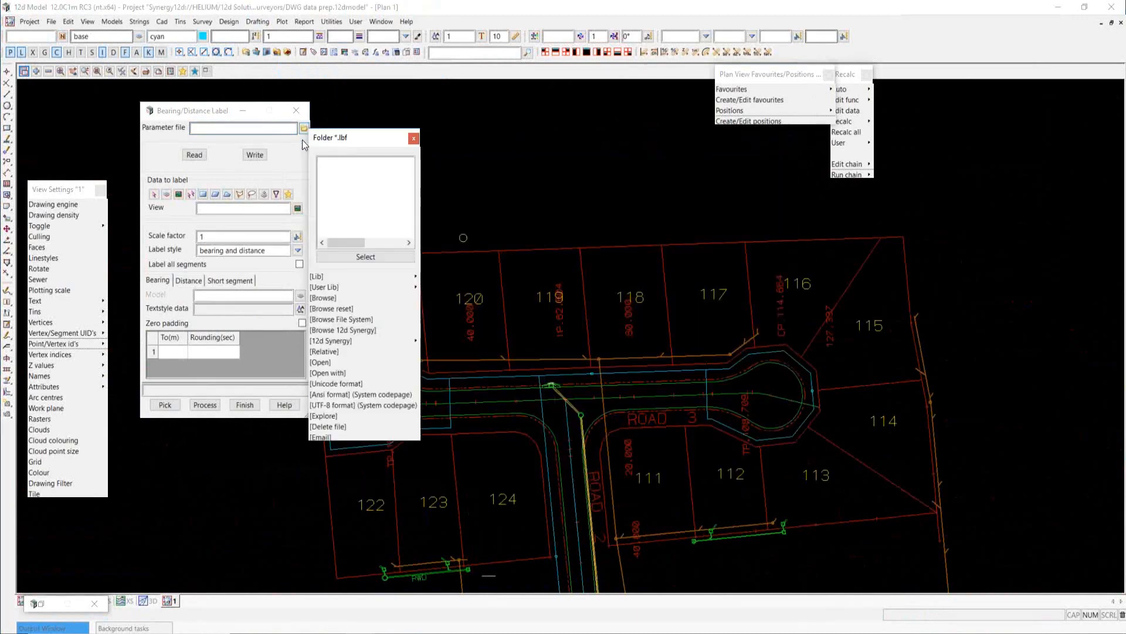
Browse the file system for the label parameter file and go to the C:\12d\9.00 folder
{"action": "left_click", "coordinate": [324, 319]}
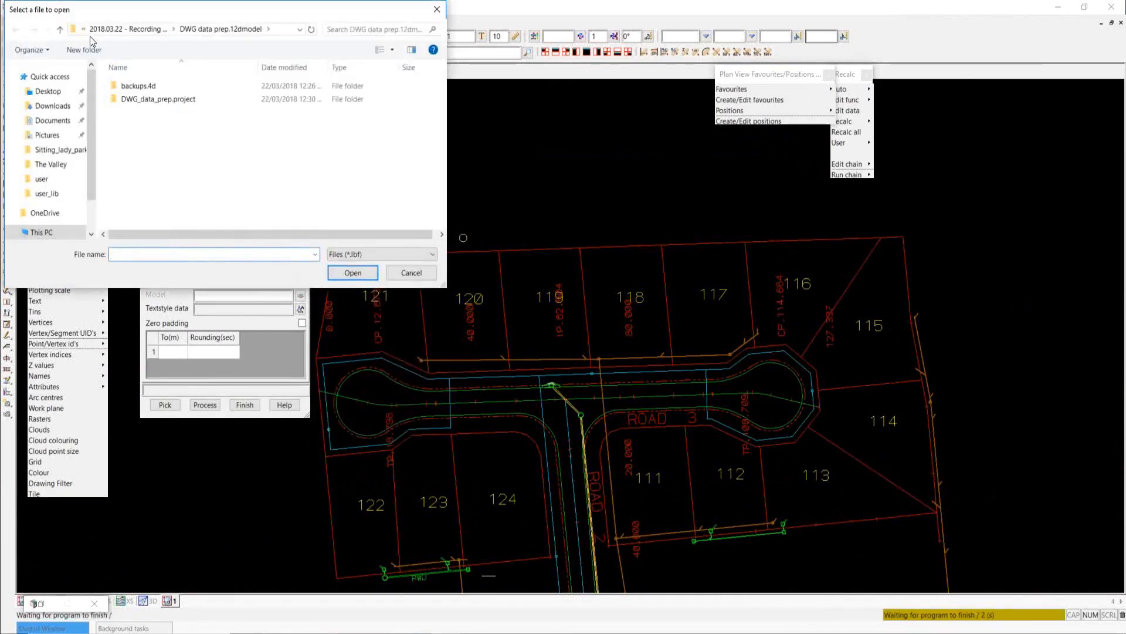
{"action": "left_click_drag", "start_coordinate": [89, 109], "coordinate": [89, 136]}
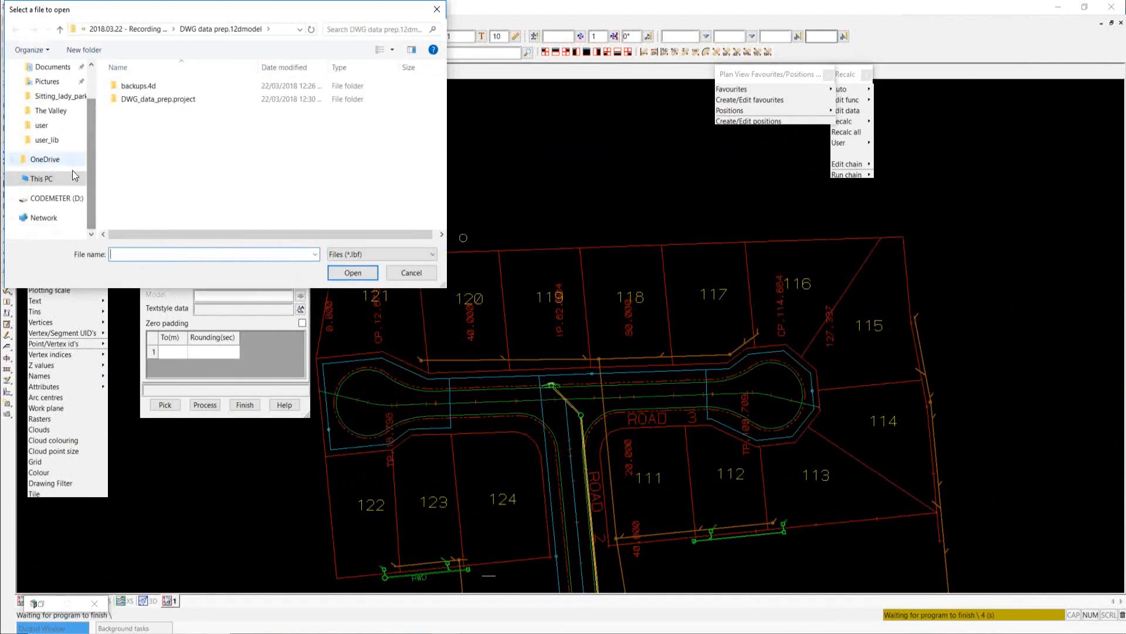
{"action": "left_click", "coordinate": [53, 198]}
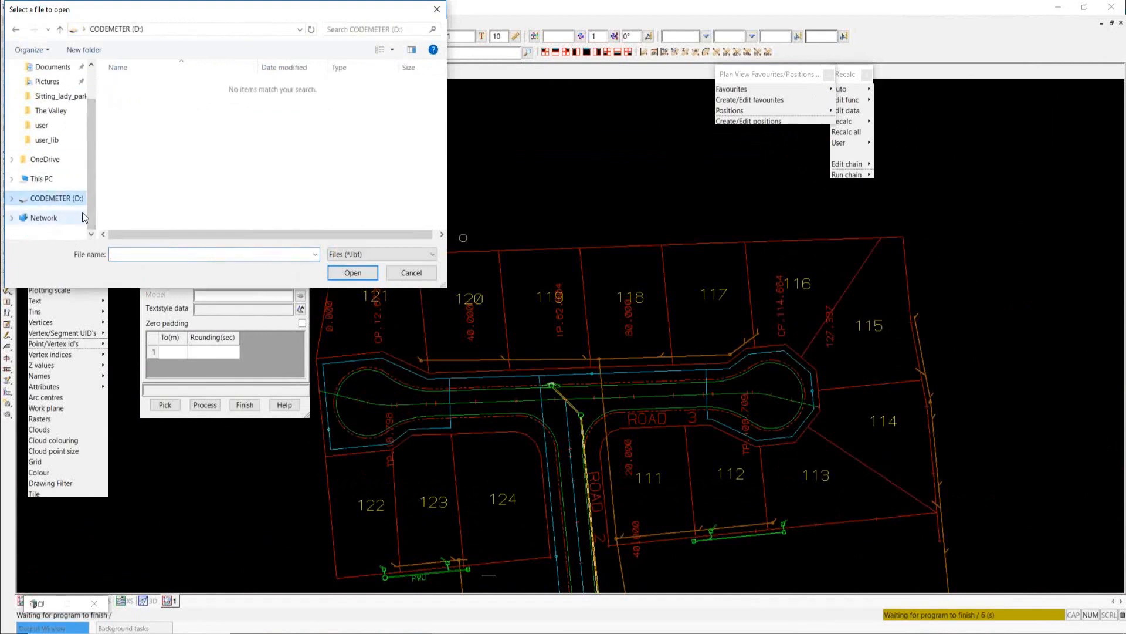
{"action": "left_click", "coordinate": [56, 180]}
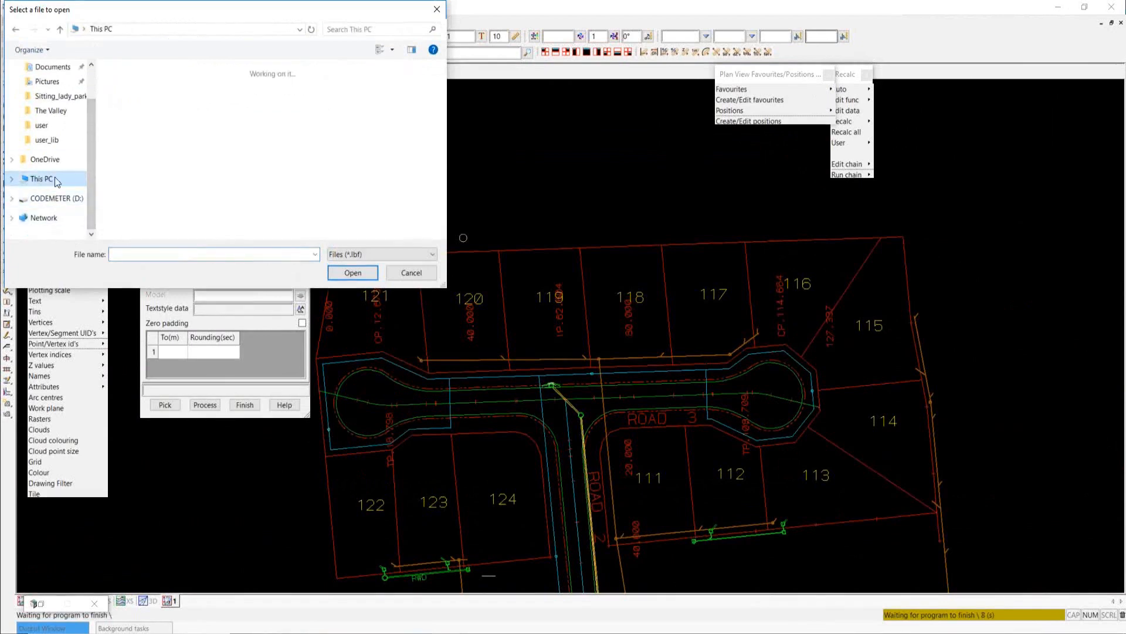
{"action": "double_click", "coordinate": [185, 217]}
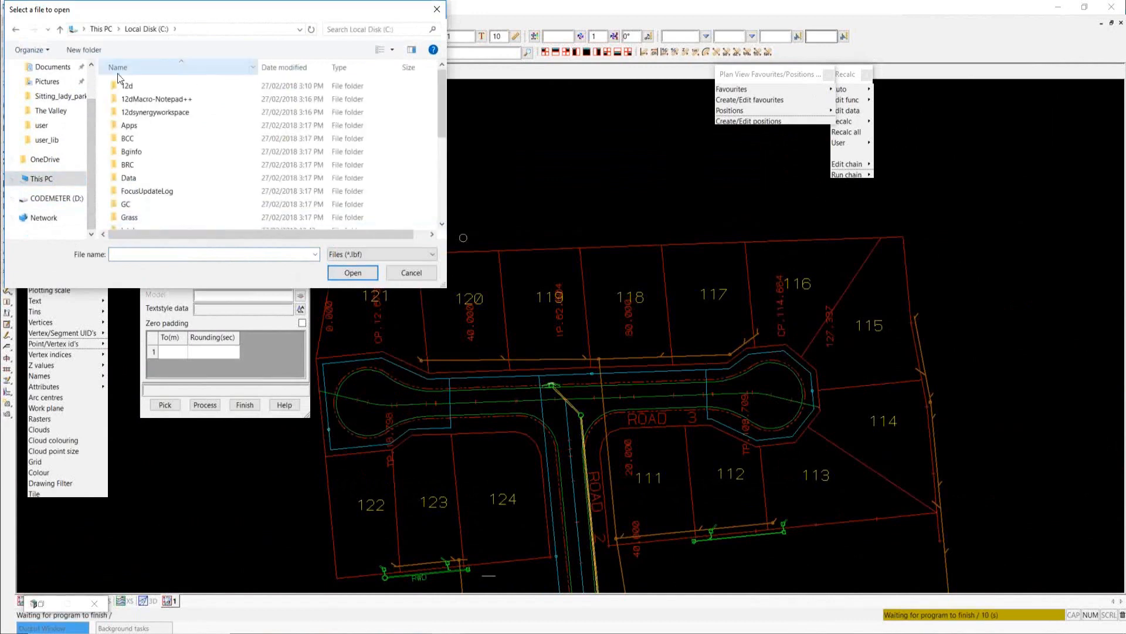
{"action": "double_click", "coordinate": [126, 85]}
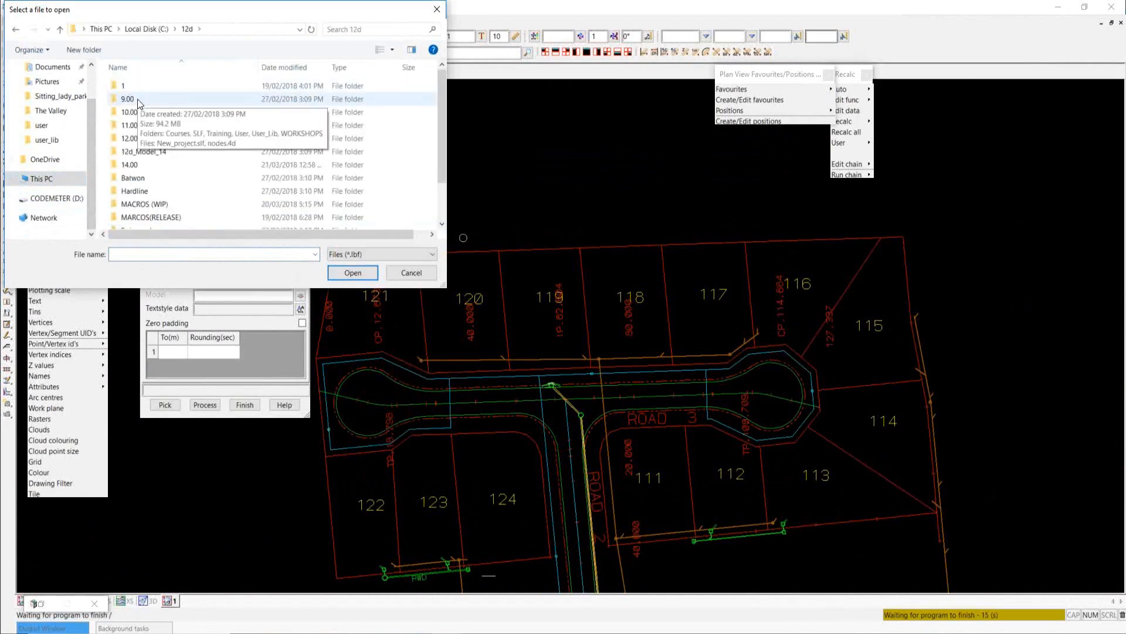
{"action": "double_click", "coordinate": [139, 100]}
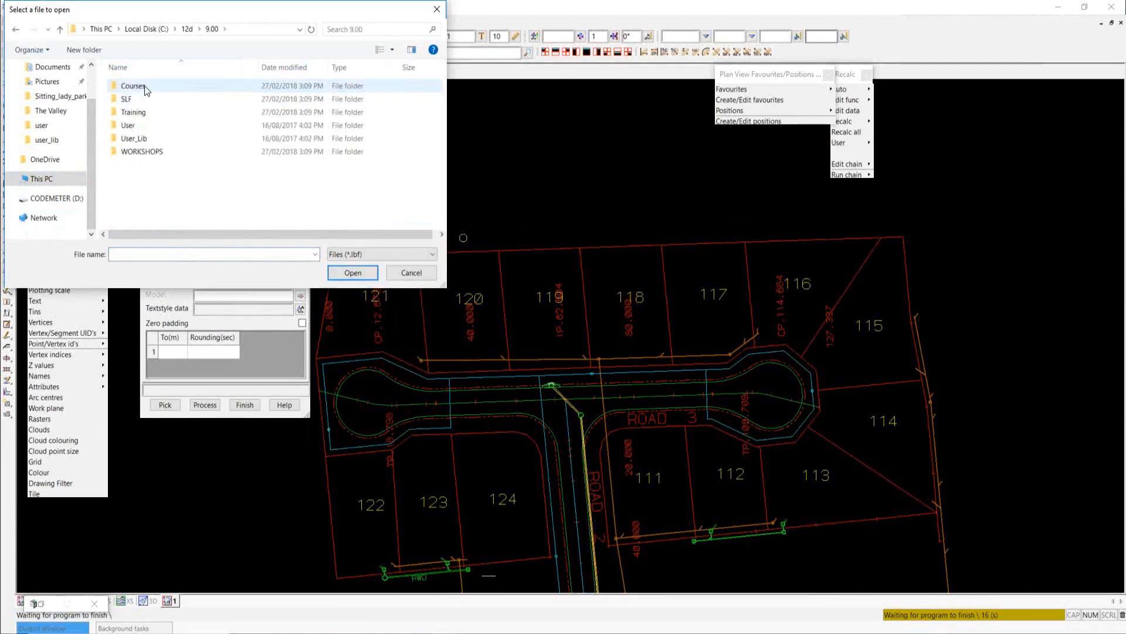
Choose Detail.lbf from WORKSHOPS\SURVEY\DESIGN TO FIELD\User_lib as the bearing/distance label parameter file
{"action": "double_click", "coordinate": [144, 152]}
{"action": "double_click", "coordinate": [142, 86]}
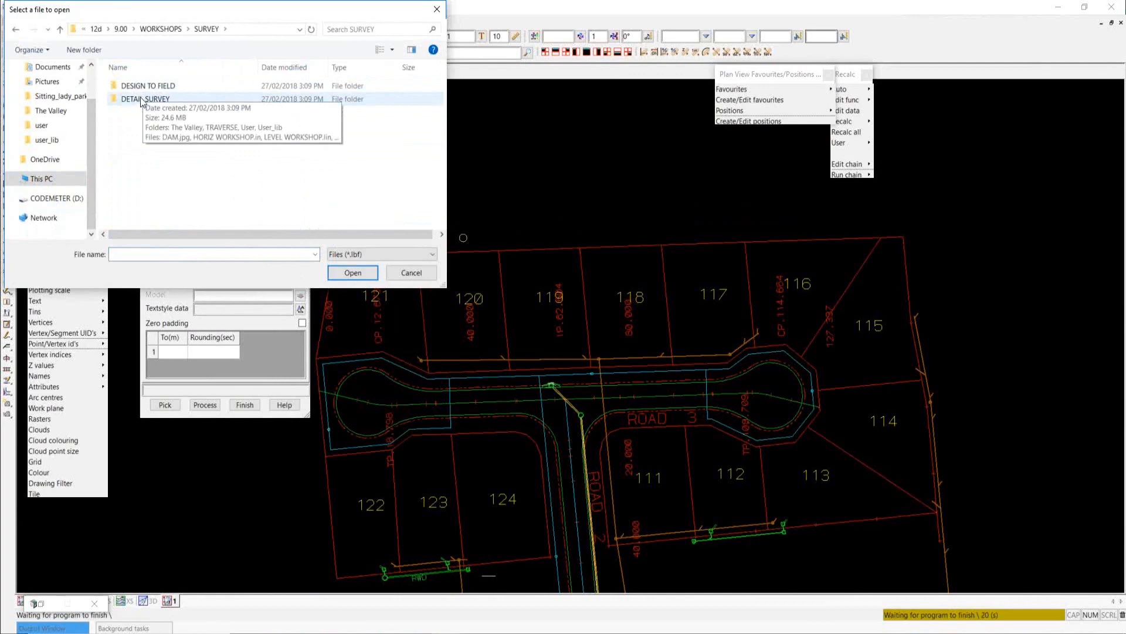
{"action": "double_click", "coordinate": [145, 87]}
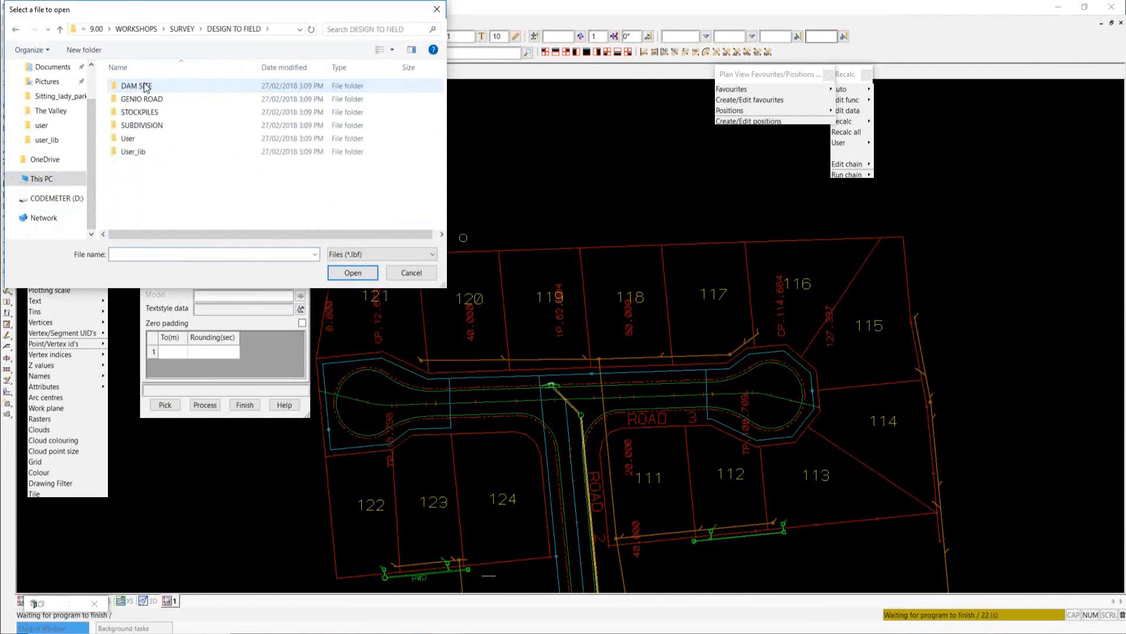
{"action": "double_click", "coordinate": [136, 152]}
{"action": "left_click", "coordinate": [146, 88]}
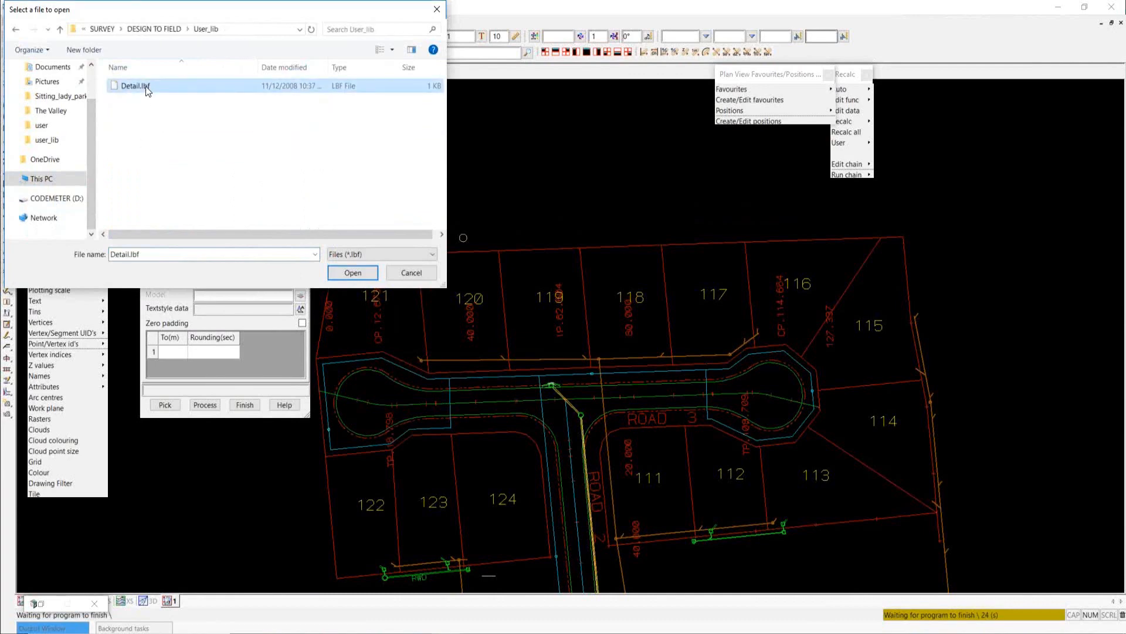
{"action": "left_click", "coordinate": [350, 273]}
Read the chosen parameter file into the Bearing/Distance Label panel, then enlarge and reposition the panel
{"action": "left_click", "coordinate": [194, 154]}
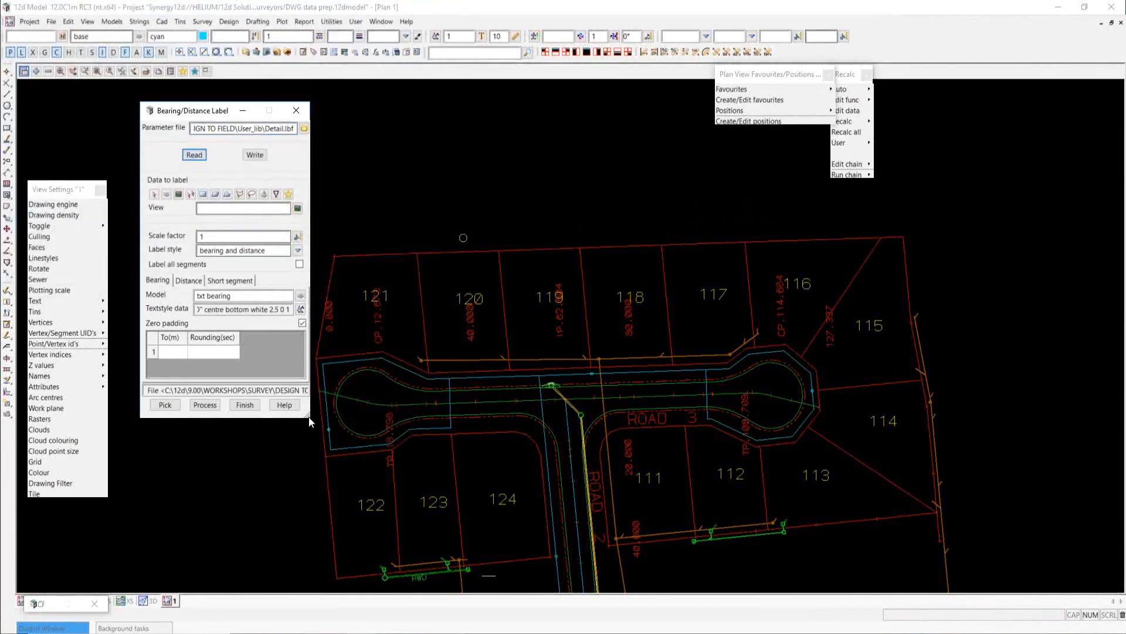
{"action": "left_click_drag", "start_coordinate": [308, 418], "coordinate": [378, 477]}
{"action": "left_click_drag", "start_coordinate": [233, 109], "coordinate": [315, 122]}
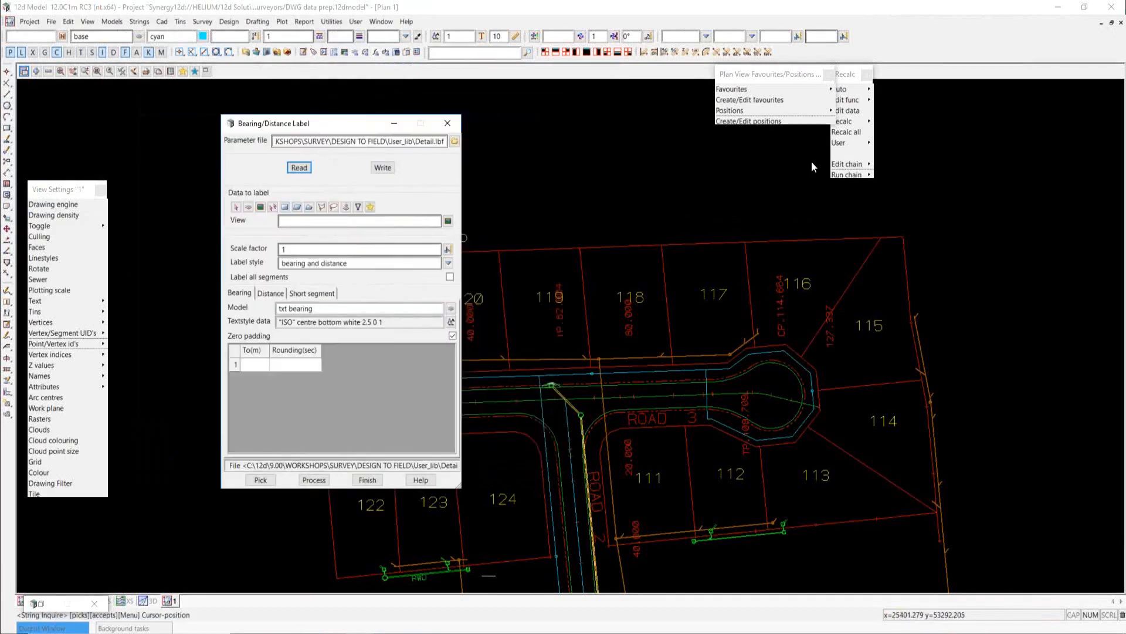
Start a new chain and enter LABEL B&D.chain as its chain file
{"action": "left_click", "coordinate": [843, 165]}
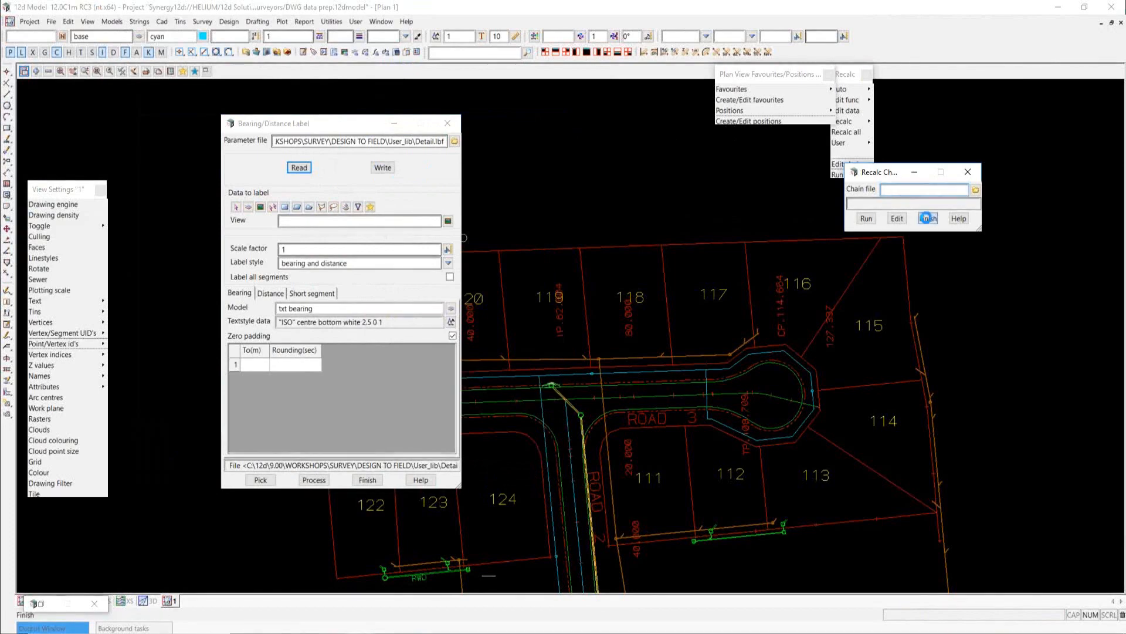
{"action": "left_click", "coordinate": [928, 218]}
{"action": "left_click", "coordinate": [331, 21]}
{"action": "mouse_move", "coordinate": [357, 72]}
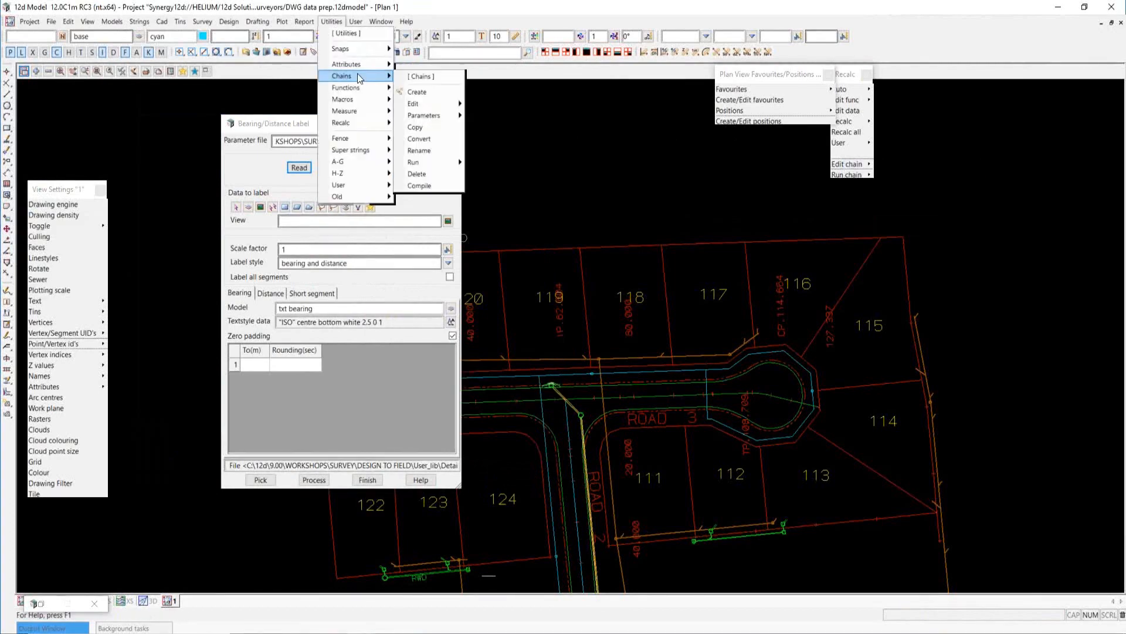
{"action": "left_click", "coordinate": [424, 89]}
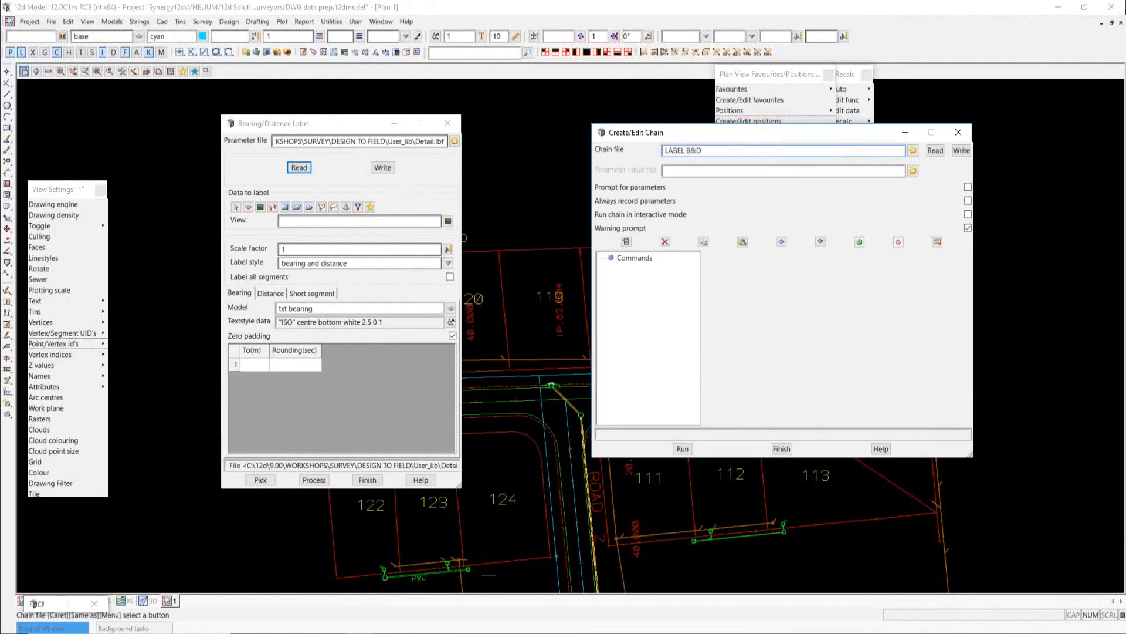
{"action": "type", "text": ".chain"}
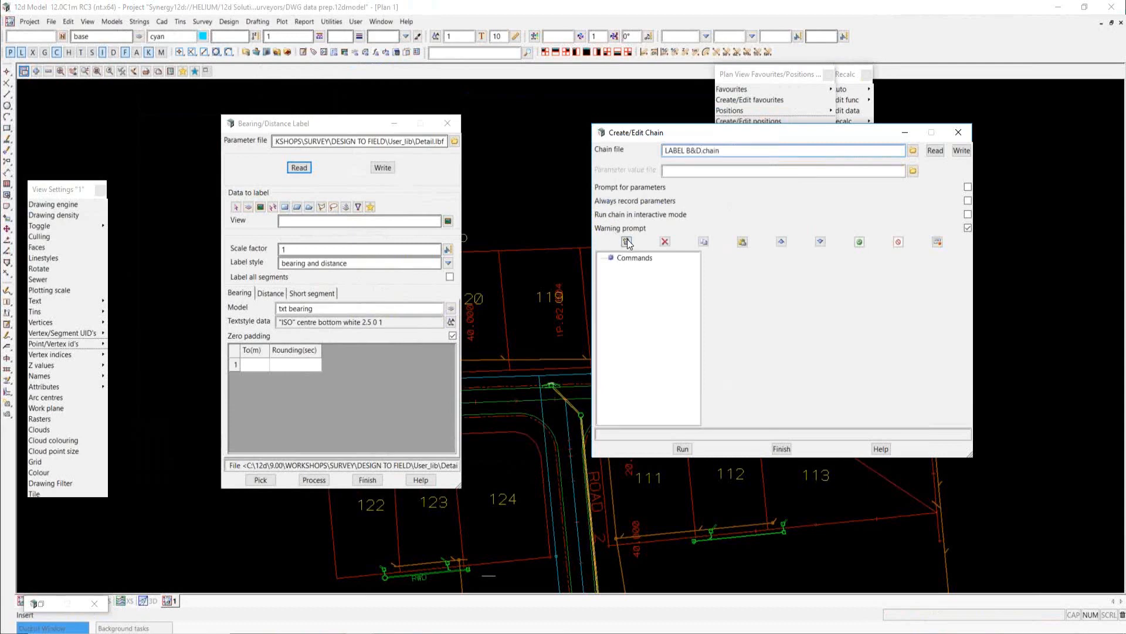
Add a new command to the chain and set its type to Option - Manual
{"action": "left_click", "coordinate": [626, 241]}
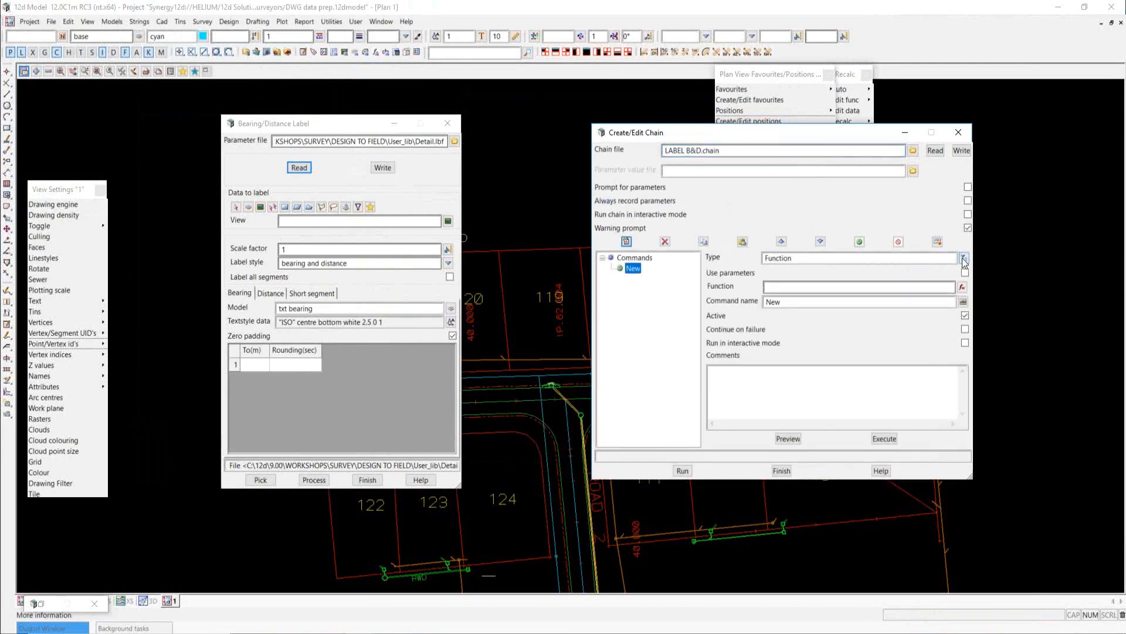
{"action": "left_click", "coordinate": [964, 258]}
{"action": "double_click", "coordinate": [1010, 293]}
{"action": "left_click", "coordinate": [1034, 314]}
{"action": "double_click", "coordinate": [1035, 315]}
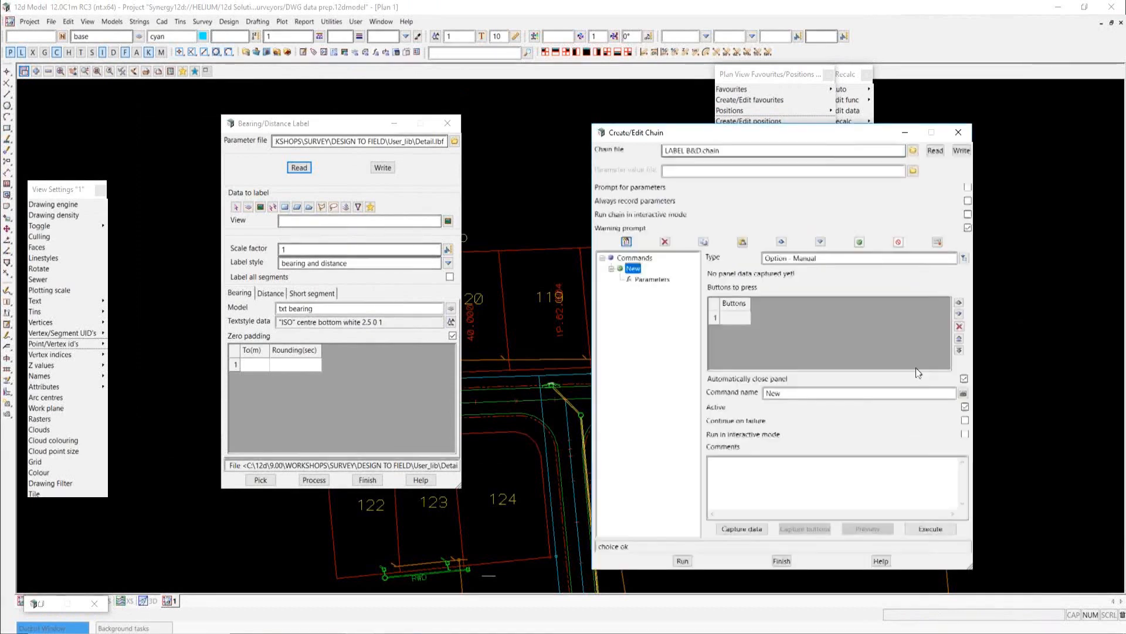
Capture the Bearing/Distance Label panel's data and its Process button into the new chain command
{"action": "left_click", "coordinate": [743, 529]}
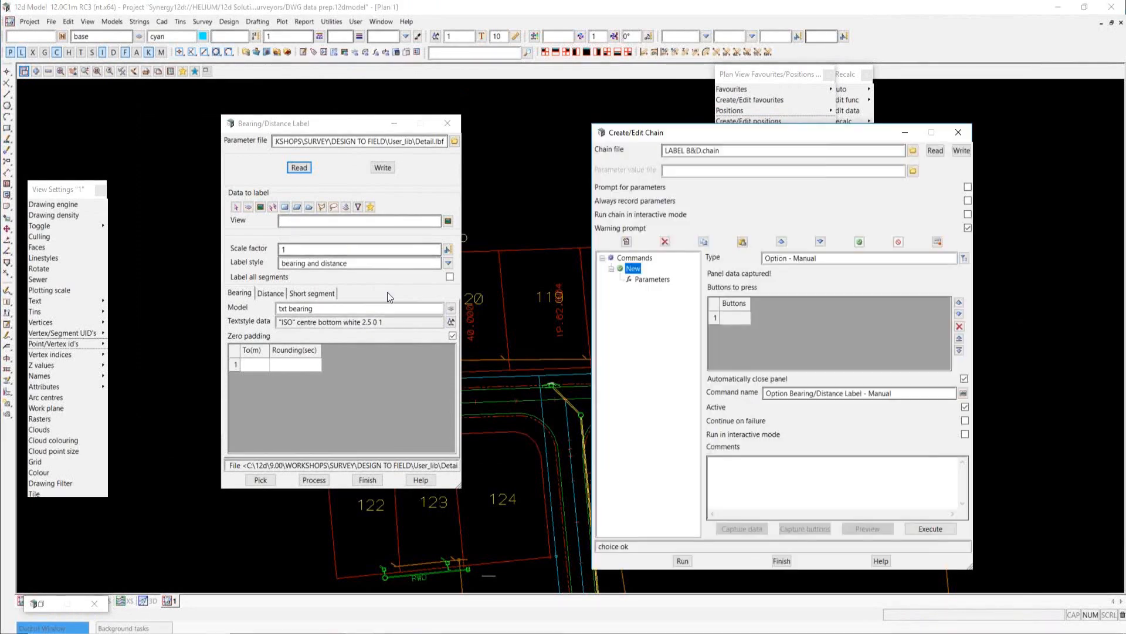
{"action": "left_click", "coordinate": [794, 529]}
{"action": "left_click", "coordinate": [314, 480]}
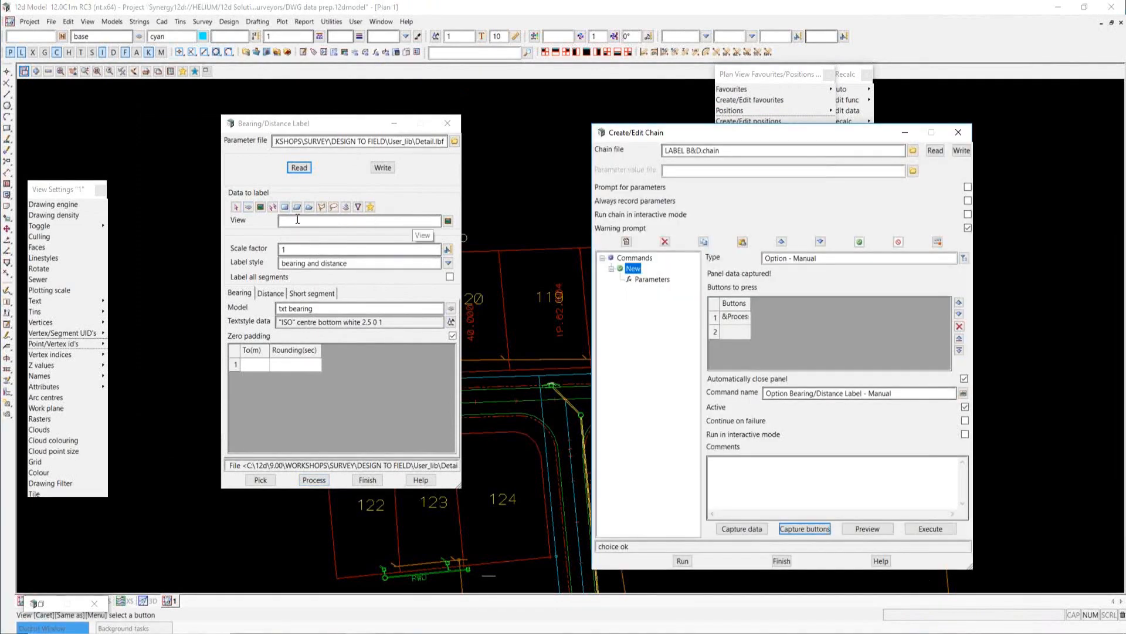
Set the data to label to model BDY, recapture the panel data into the command, and widen the button column and label panel
{"action": "left_click", "coordinate": [248, 206]}
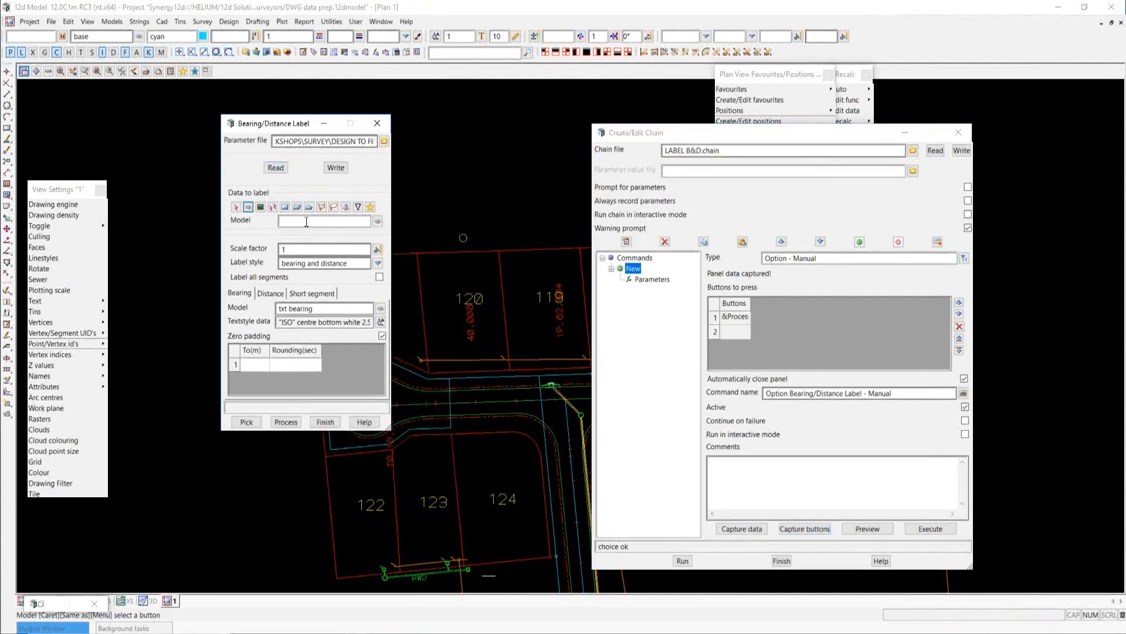
{"action": "middle_click", "coordinate": [382, 257]}
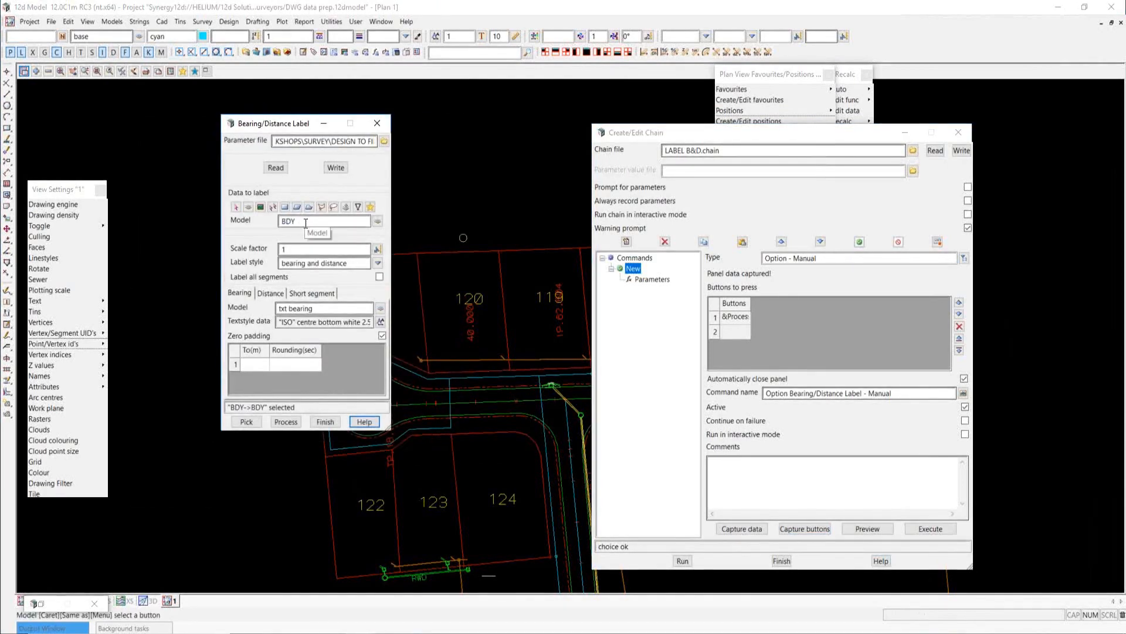
{"action": "left_click", "coordinate": [734, 528]}
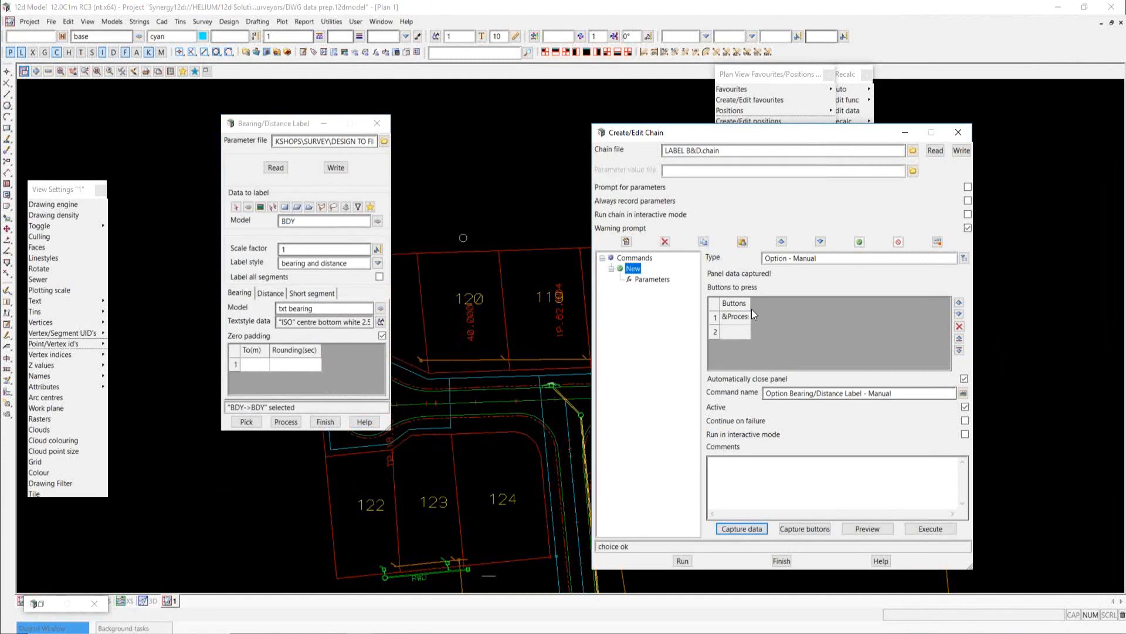
{"action": "left_click_drag", "start_coordinate": [751, 304], "coordinate": [770, 308]}
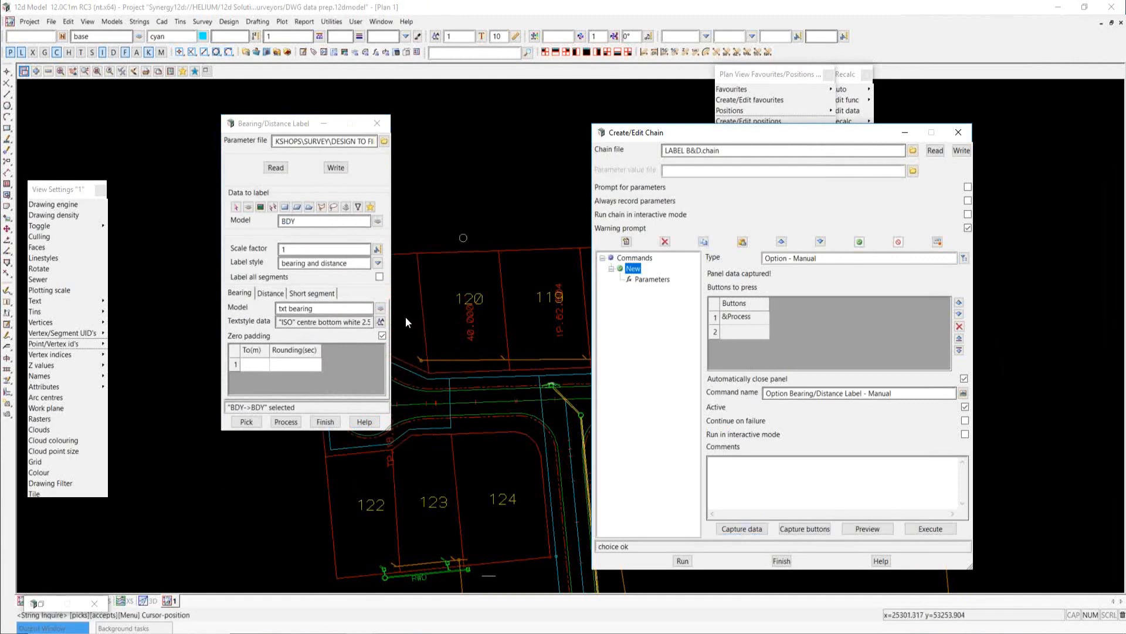
{"action": "left_click_drag", "start_coordinate": [390, 359], "coordinate": [421, 361]}
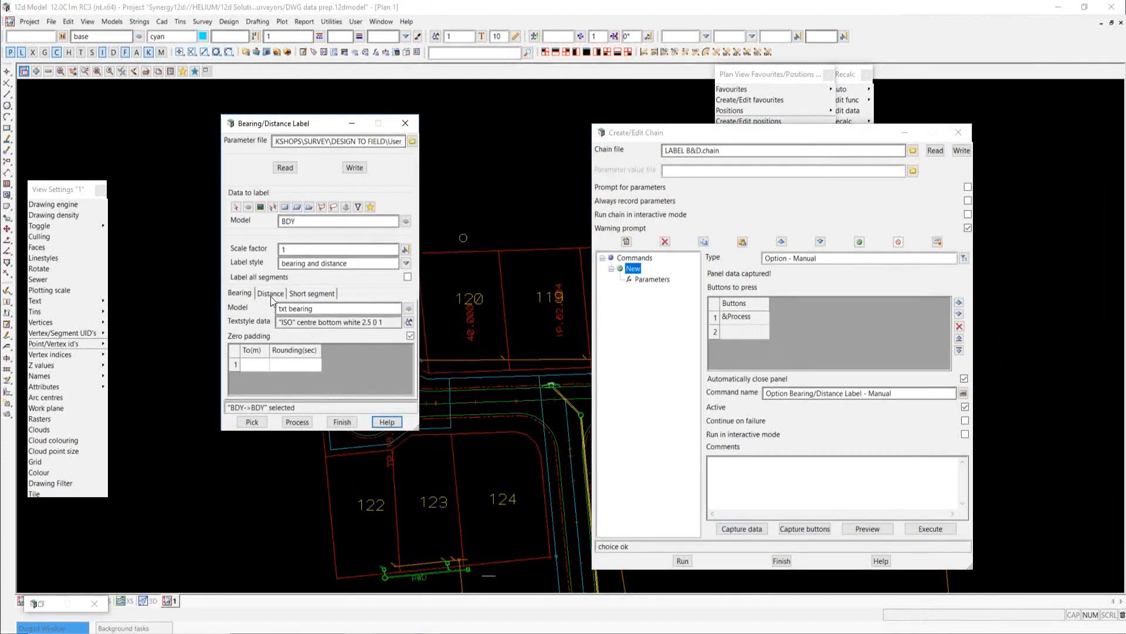
{"action": "left_click", "coordinate": [321, 311]}
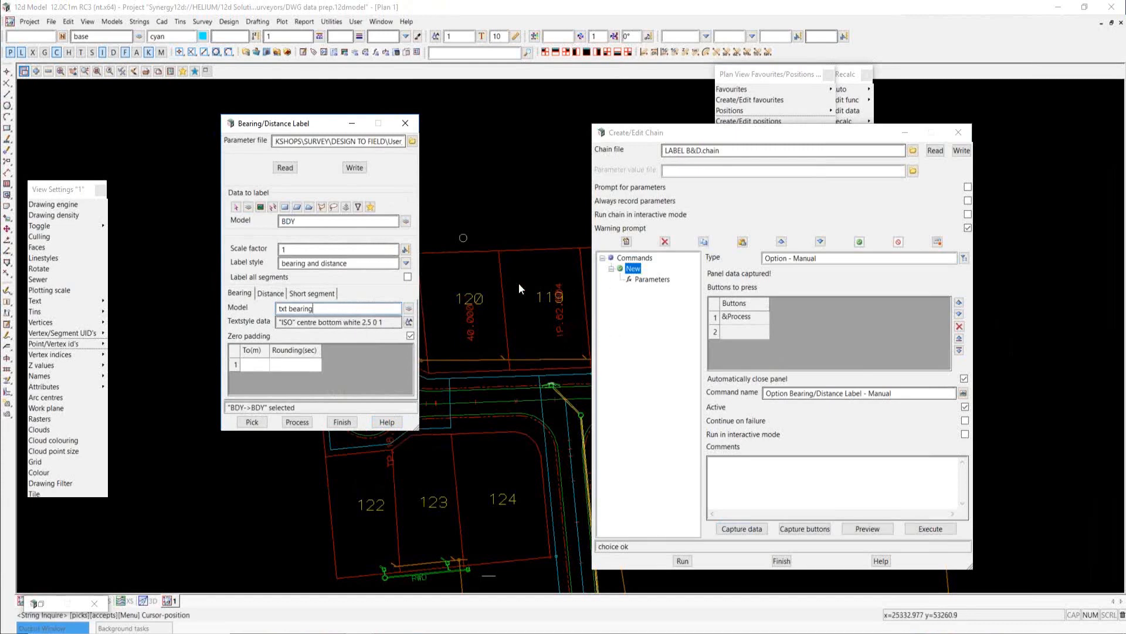
Insert another new command in the chain and move it above the bearing/distance label command
{"action": "left_click", "coordinate": [626, 242]}
{"action": "left_click", "coordinate": [626, 242]}
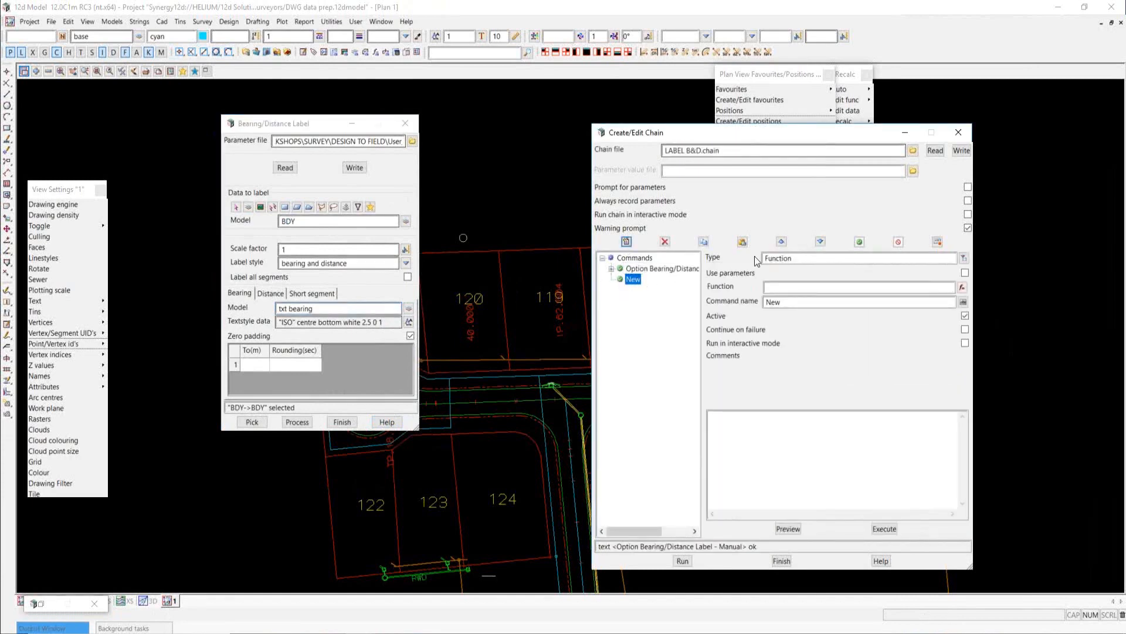
{"action": "left_click", "coordinate": [782, 241]}
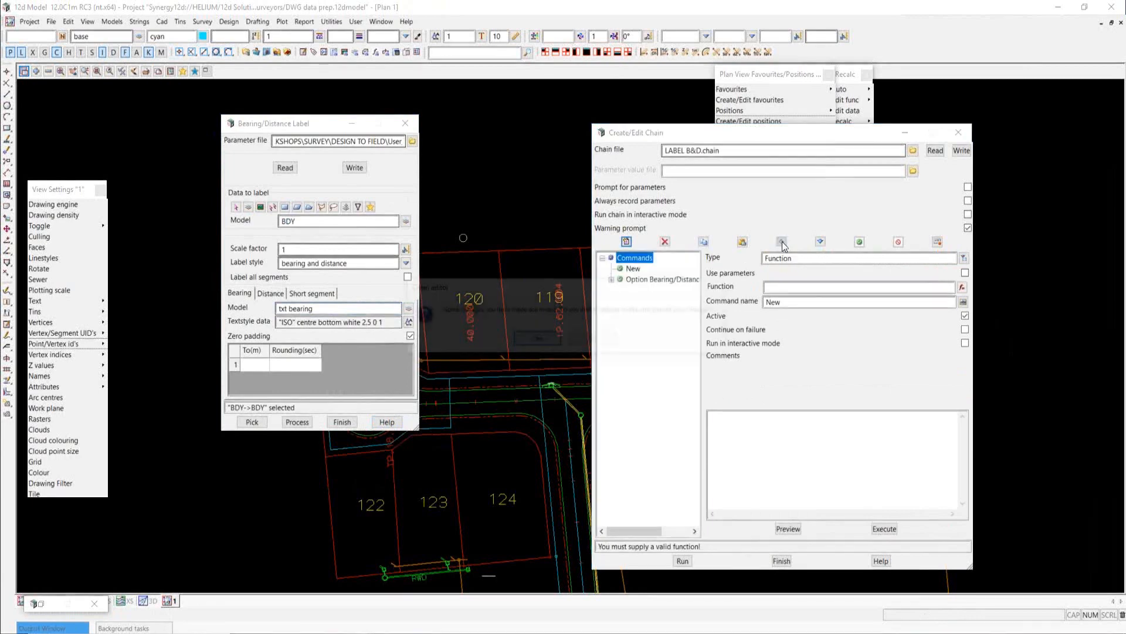
{"action": "left_click", "coordinate": [536, 337]}
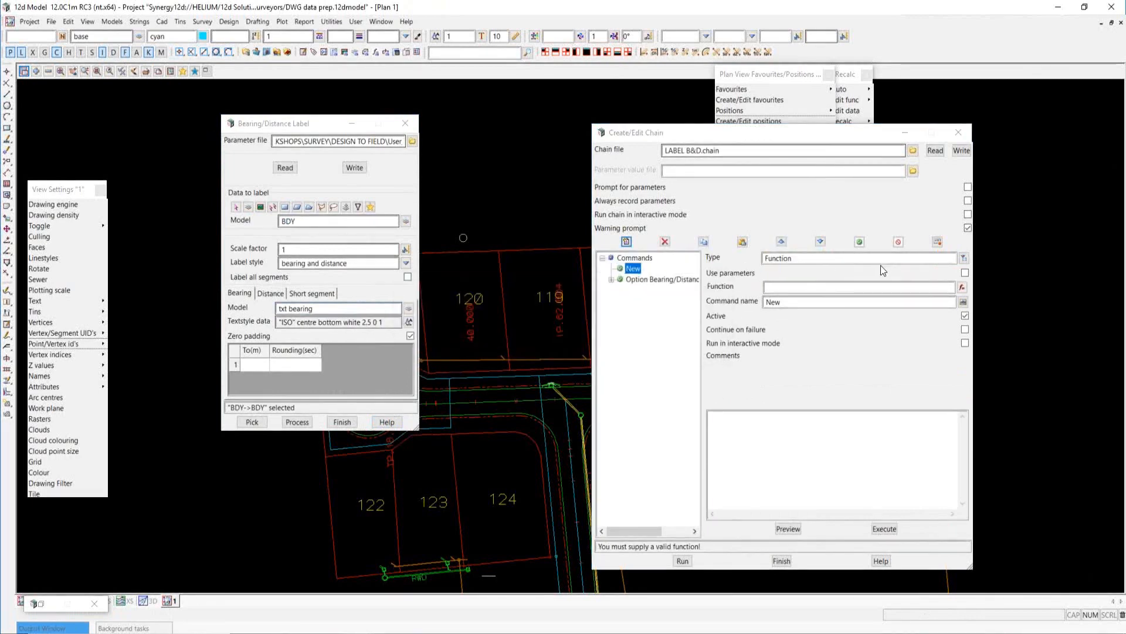
Set the first command's type to Clean model from the Elements group
{"action": "left_click", "coordinate": [963, 258]}
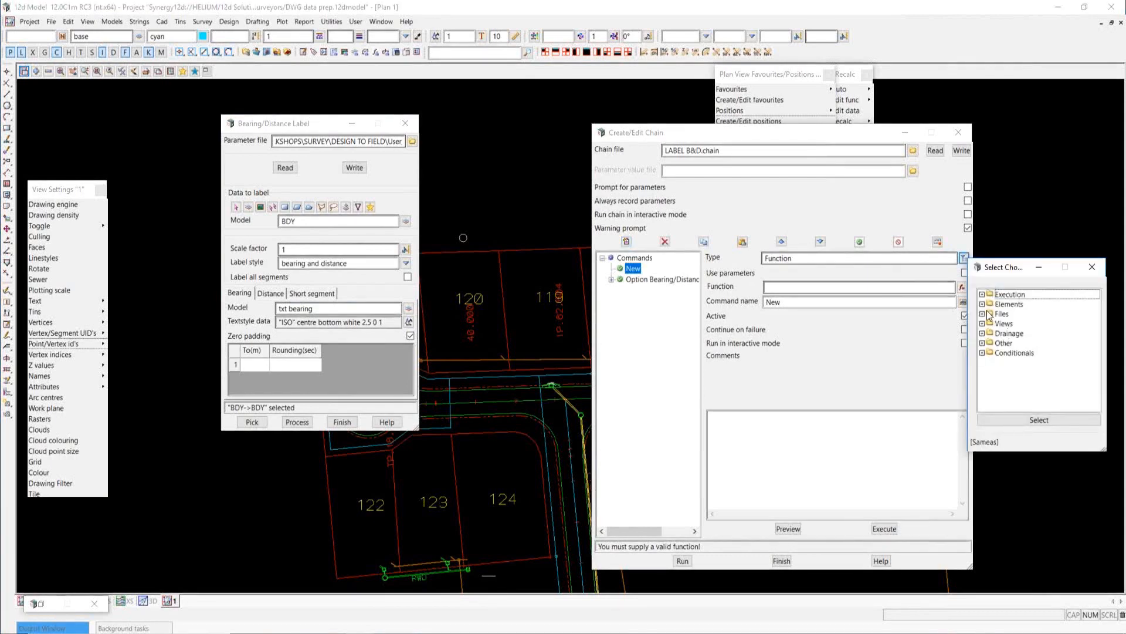
{"action": "double_click", "coordinate": [989, 305]}
{"action": "scroll", "coordinate": [1026, 340], "scroll_direction": "down", "scroll_amount": 1}
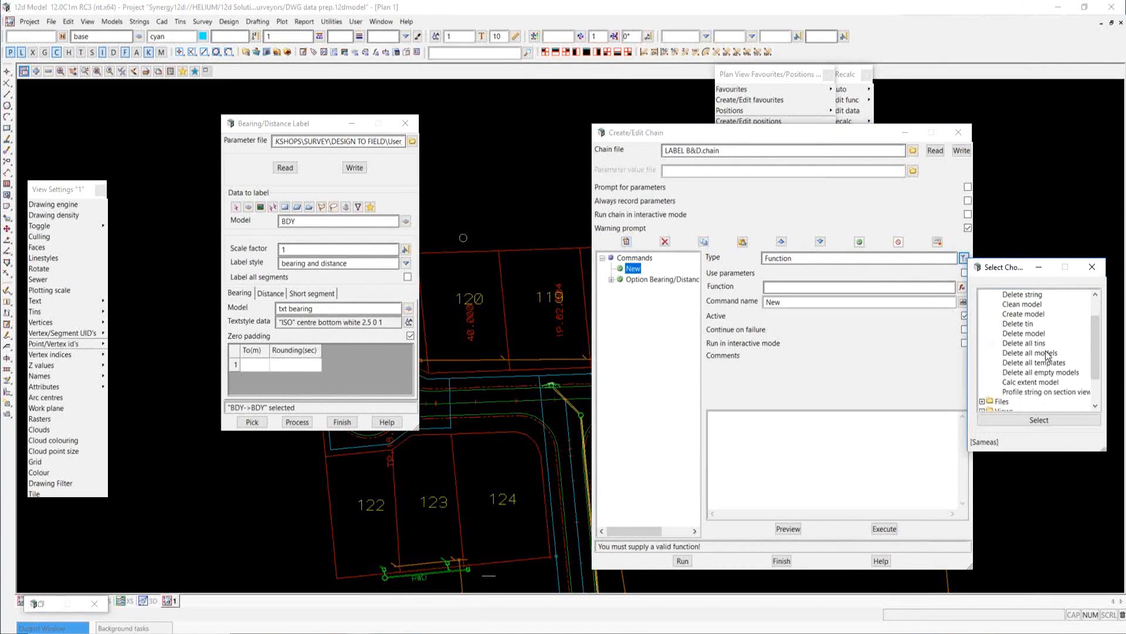
{"action": "left_click", "coordinate": [1034, 305]}
{"action": "double_click", "coordinate": [1034, 304]}
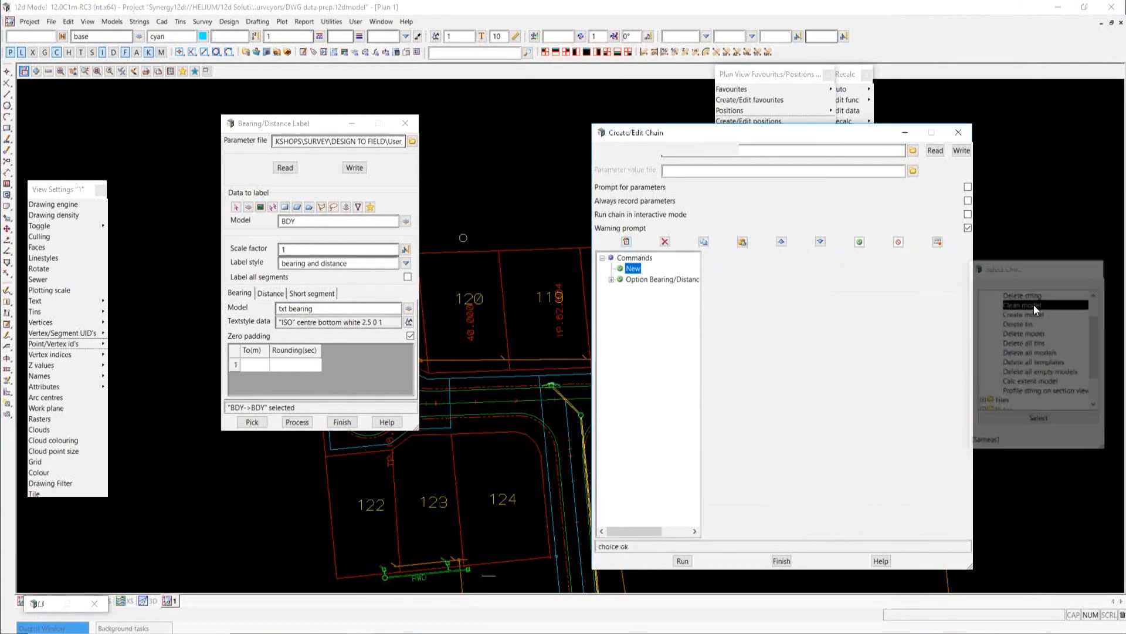
Clean models matching txt *, name the command "Clean model txt *", and enable continue on failure
{"action": "left_click", "coordinate": [779, 288]}
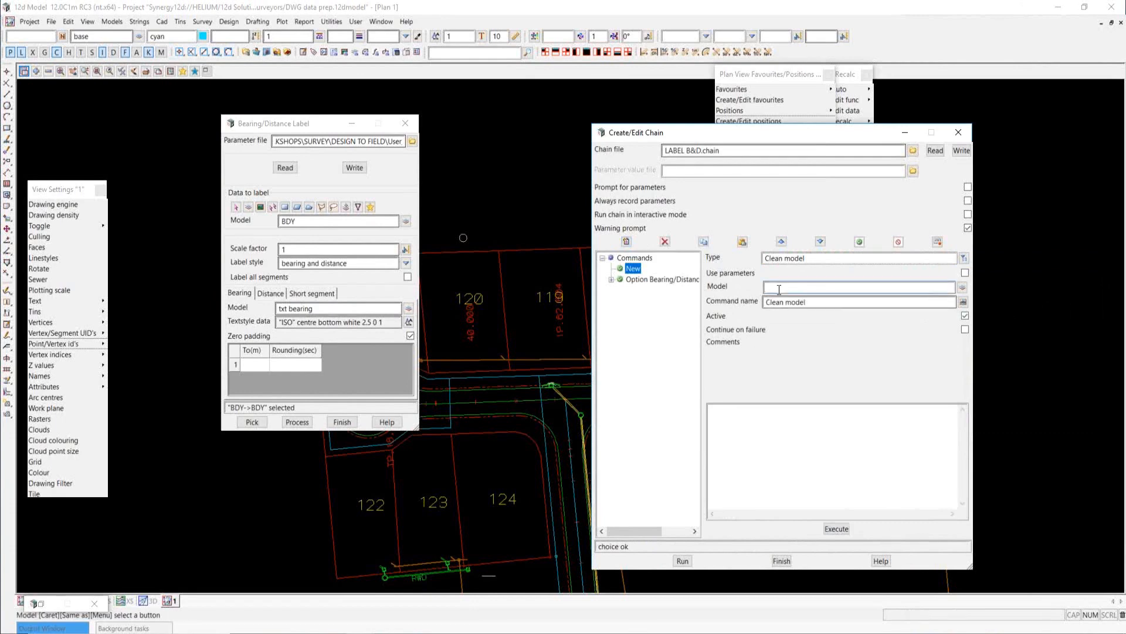
{"action": "type", "text": "txt *"}
{"action": "left_click", "coordinate": [963, 301]}
{"action": "left_click", "coordinate": [910, 304]}
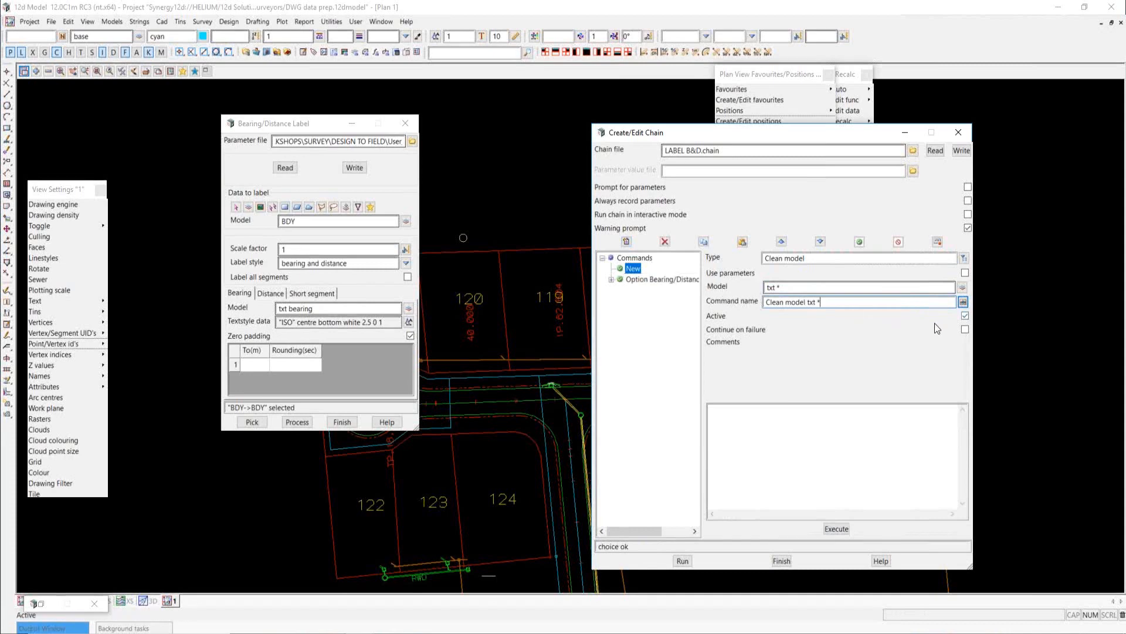
{"action": "left_click", "coordinate": [965, 330]}
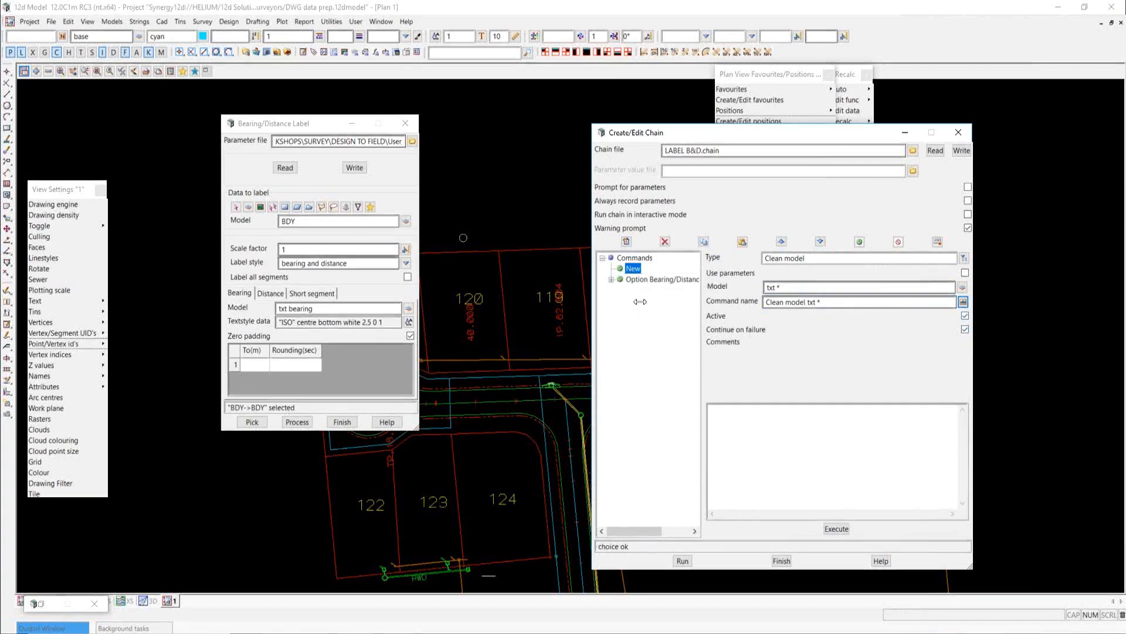
Write the chain to LABEL B&D.chain, then close the chain editor and the Bearing/Distance Label panel
{"action": "left_click", "coordinate": [962, 152]}
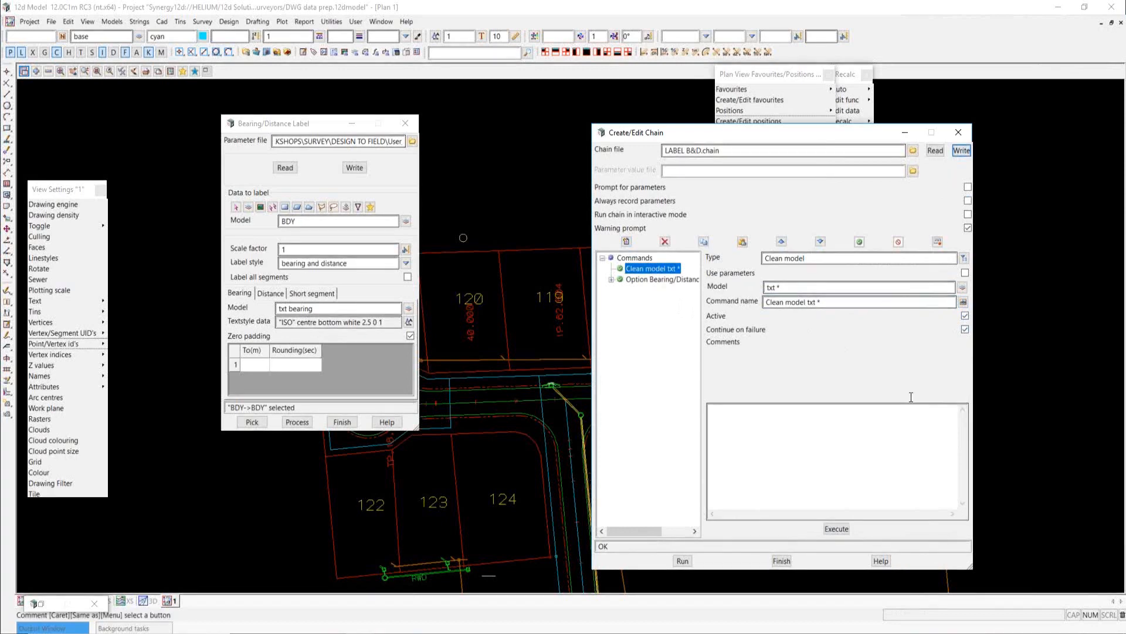
{"action": "left_click", "coordinate": [781, 561]}
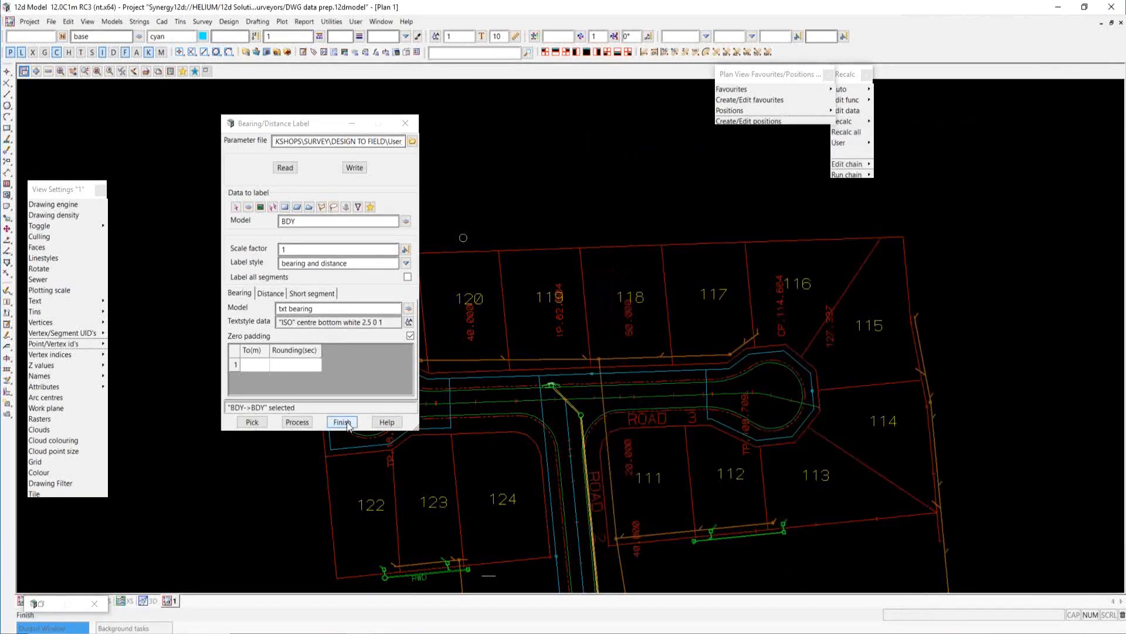
{"action": "left_click", "coordinate": [347, 424]}
Run LABEL B&D.chain and add all the resulting txt label models to plan view 1
{"action": "scroll", "coordinate": [284, 174], "scroll_direction": "down", "scroll_amount": 1}
{"action": "scroll", "coordinate": [284, 174], "scroll_direction": "down", "scroll_amount": 1}
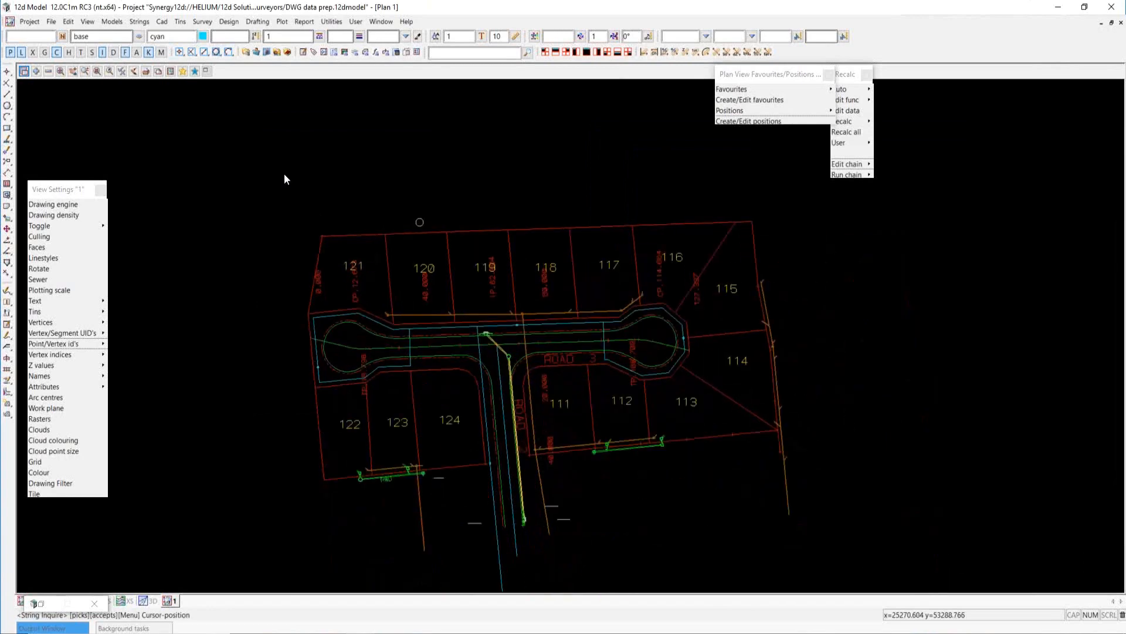
{"action": "left_click", "coordinate": [828, 74]}
{"action": "mouse_move", "coordinate": [867, 175]}
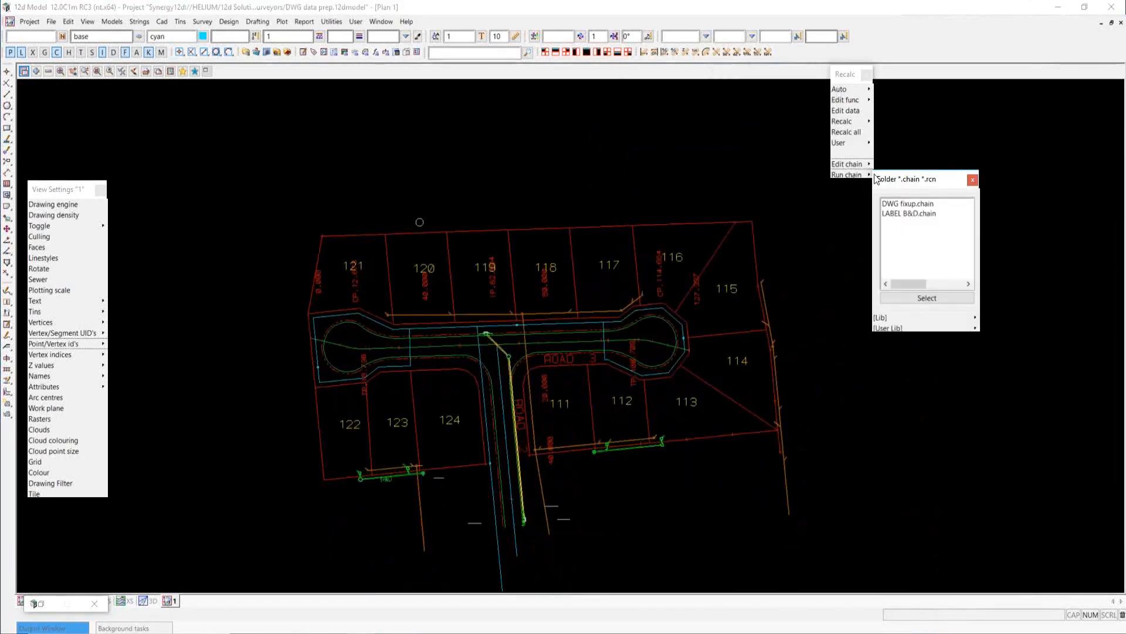
{"action": "double_click", "coordinate": [910, 215]}
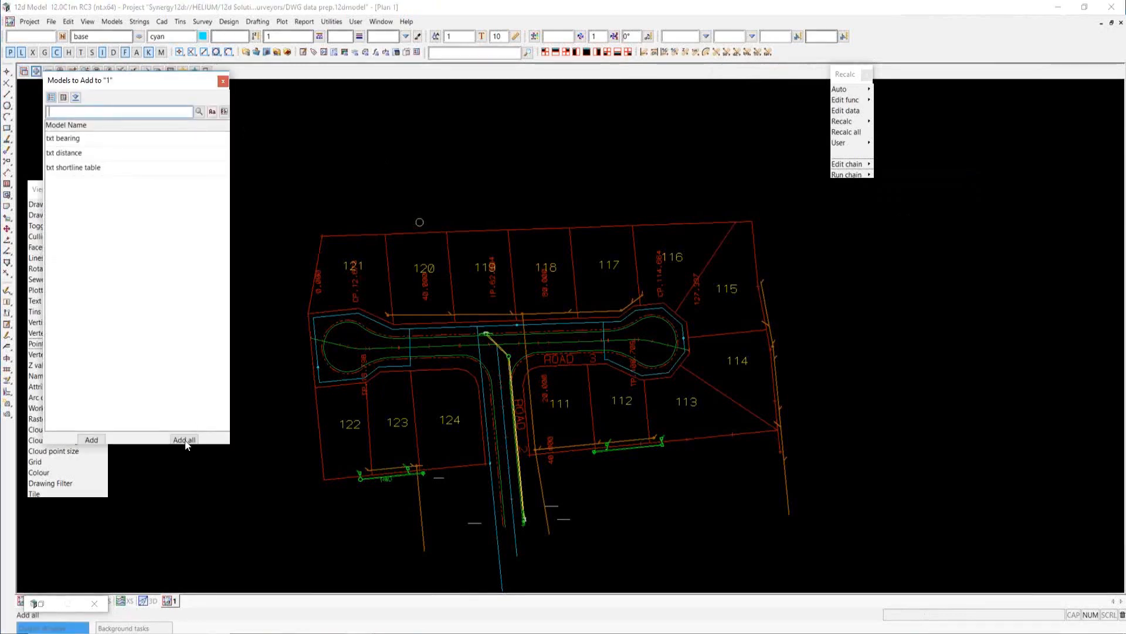
{"action": "left_click", "coordinate": [185, 440]}
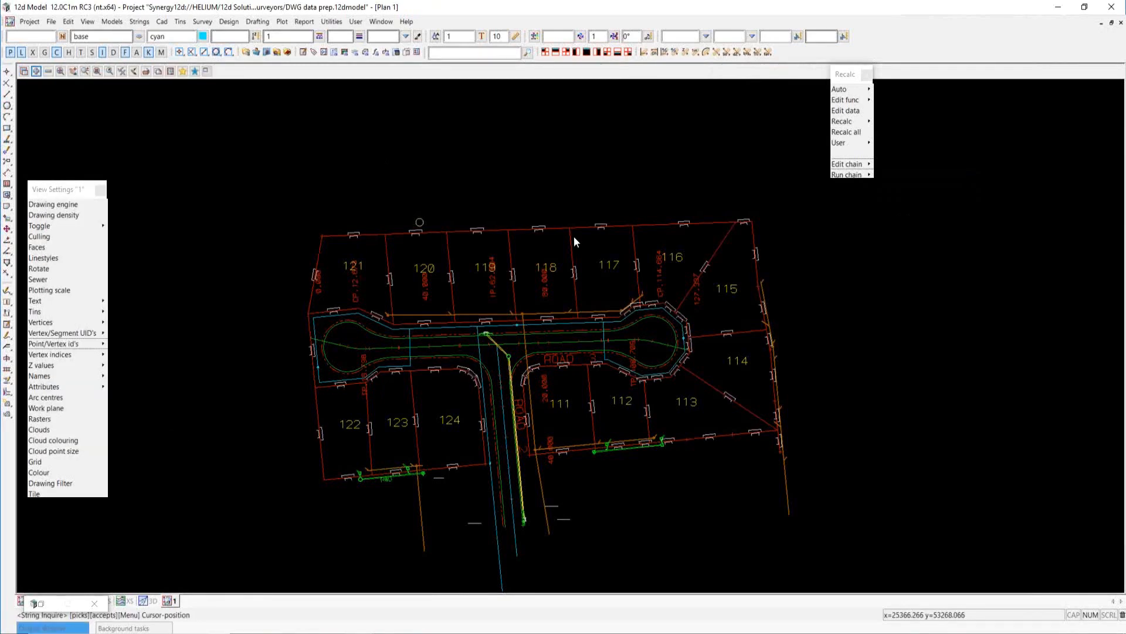
Move the upper outer corner vertex of lot 115 outward and rerun LABEL B&D.chain to refresh its labels
{"action": "scroll", "coordinate": [582, 235], "scroll_direction": "up", "scroll_amount": 2}
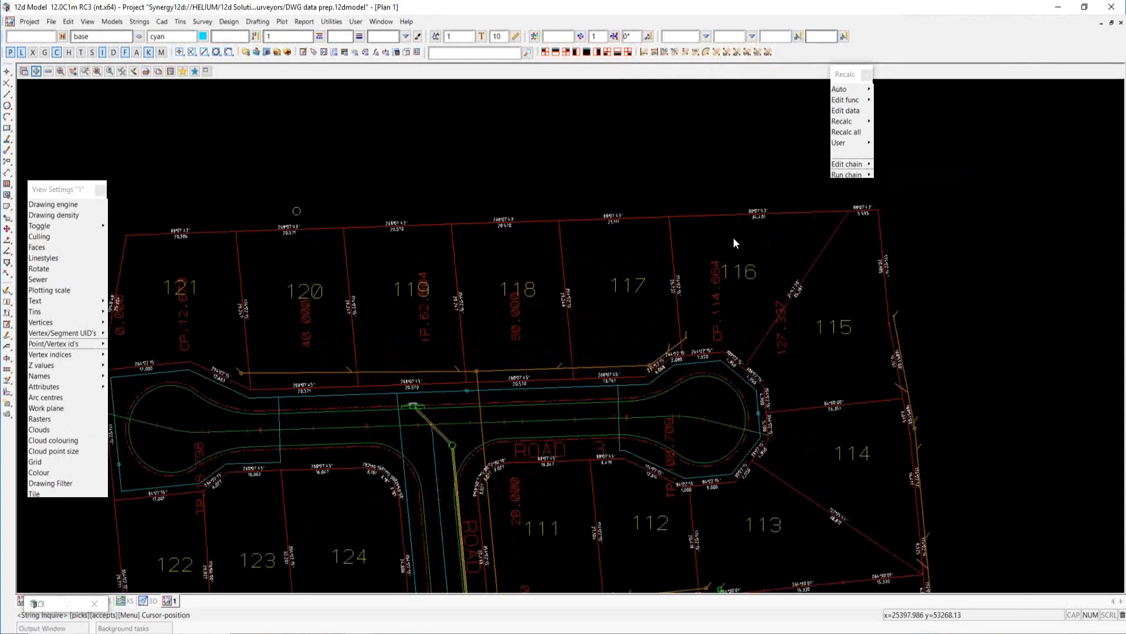
{"action": "scroll", "coordinate": [960, 193], "scroll_direction": "up", "scroll_amount": 5}
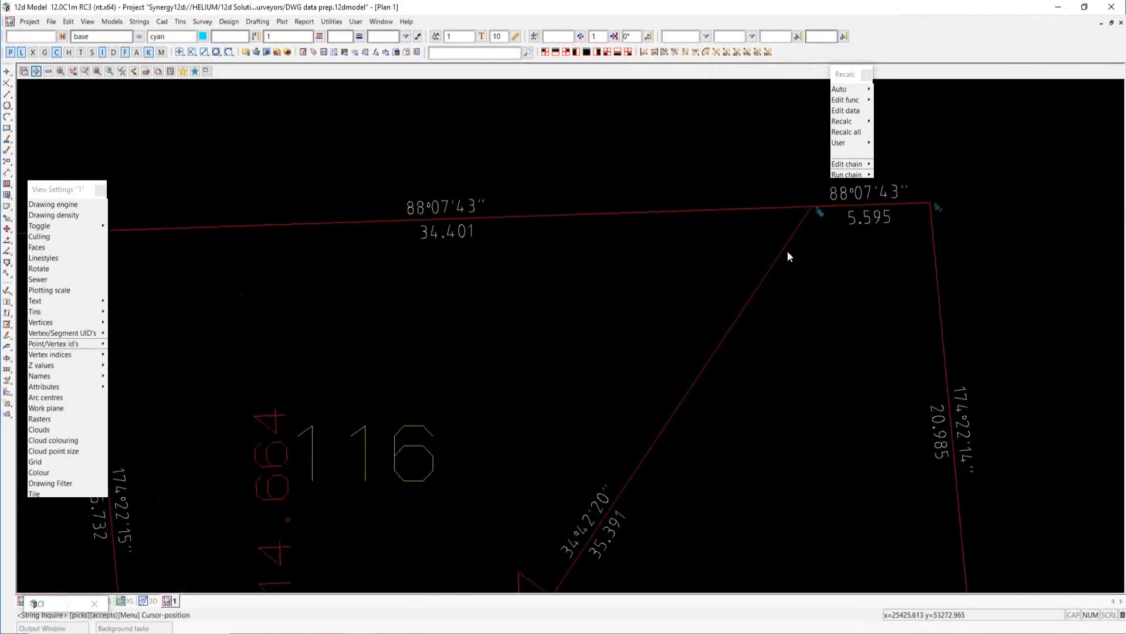
{"action": "scroll", "coordinate": [645, 258], "scroll_direction": "down", "scroll_amount": 3}
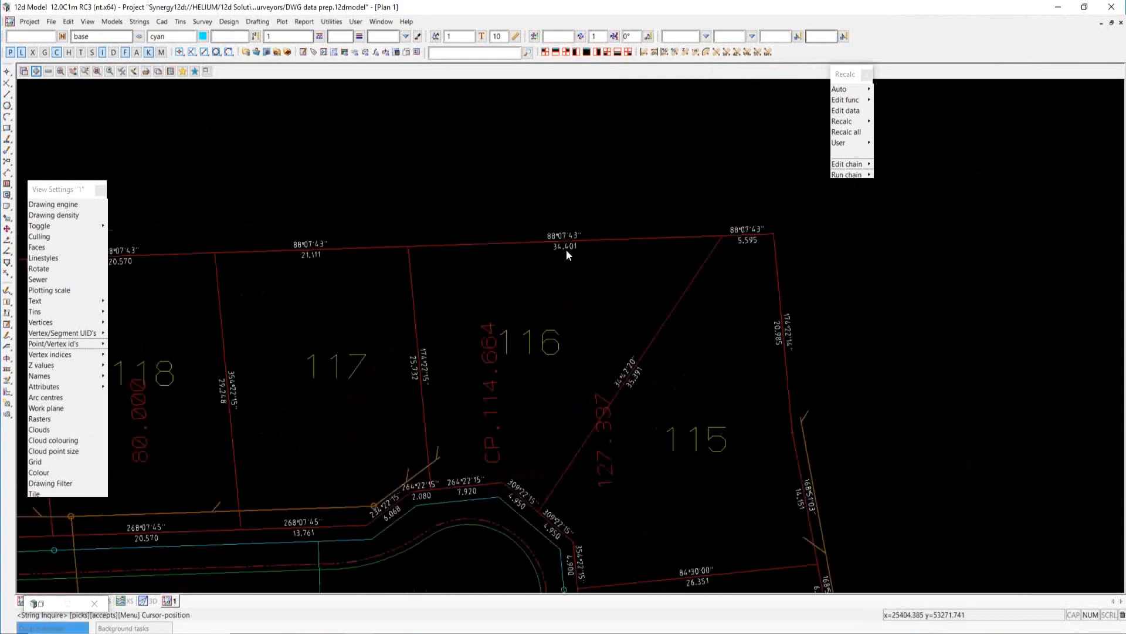
{"action": "left_click", "coordinate": [6, 242]}
{"action": "left_click", "coordinate": [775, 231]}
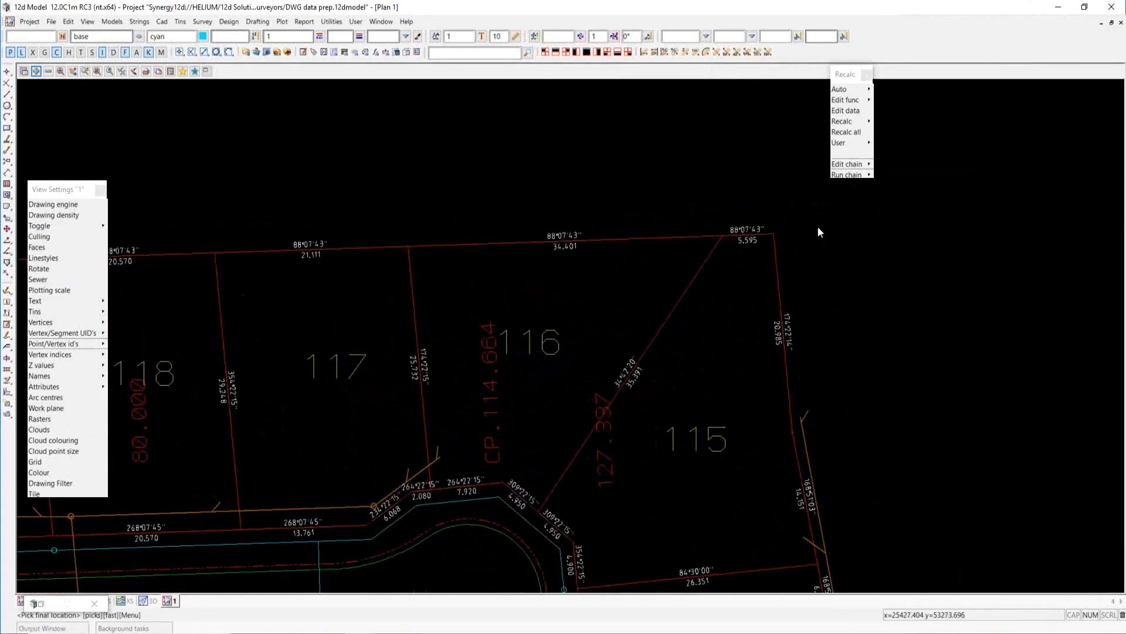
{"action": "left_click", "coordinate": [916, 205]}
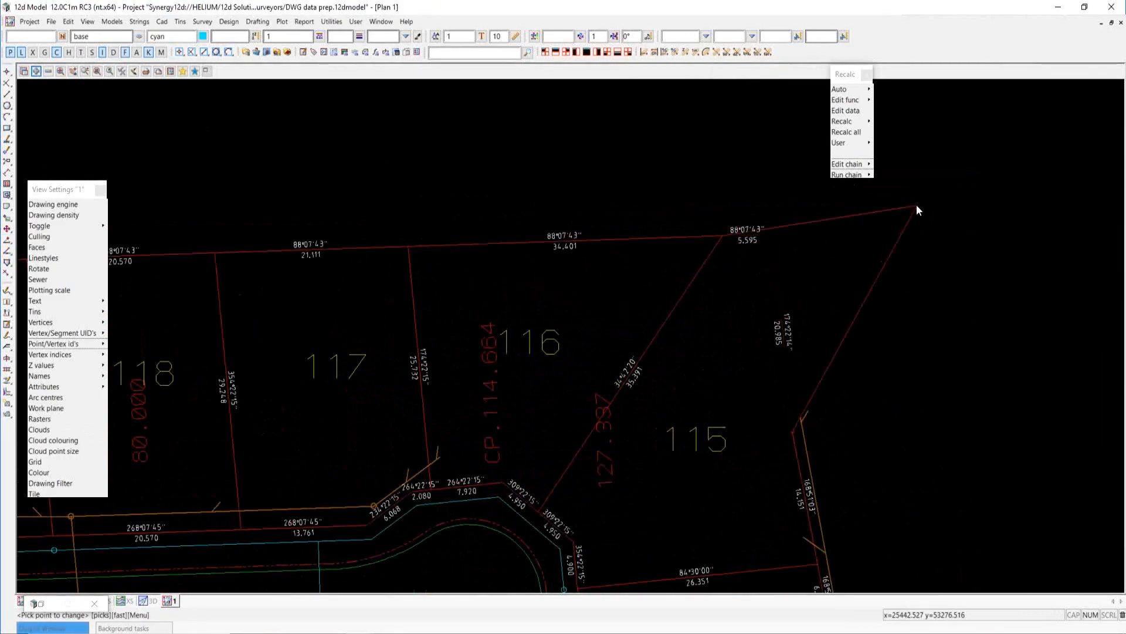
{"action": "left_click", "coordinate": [871, 175]}
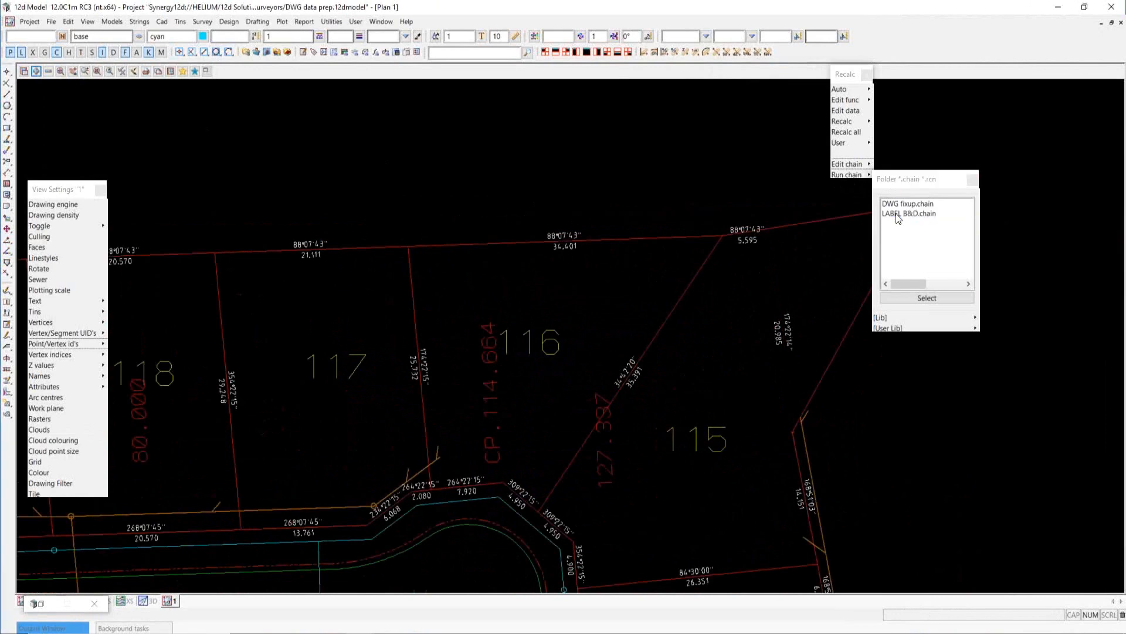
{"action": "double_click", "coordinate": [908, 214]}
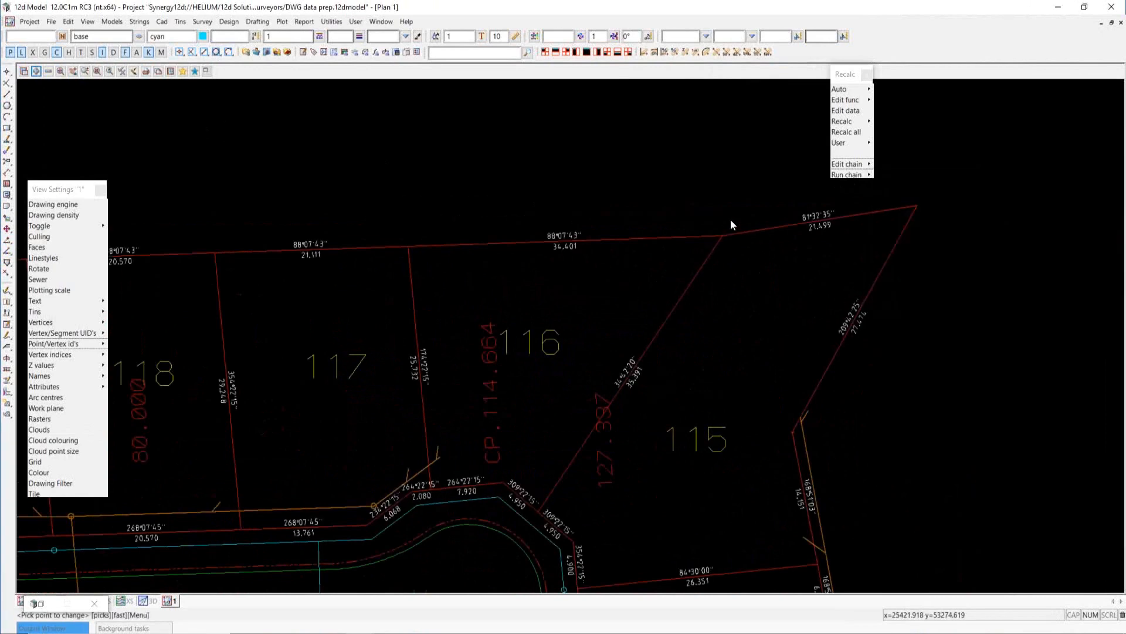
Move the upper outer corner vertex of lot 121 outward and rerun LABEL B&D.chain to refresh its labels
{"action": "scroll", "coordinate": [731, 219], "scroll_direction": "down", "scroll_amount": 2}
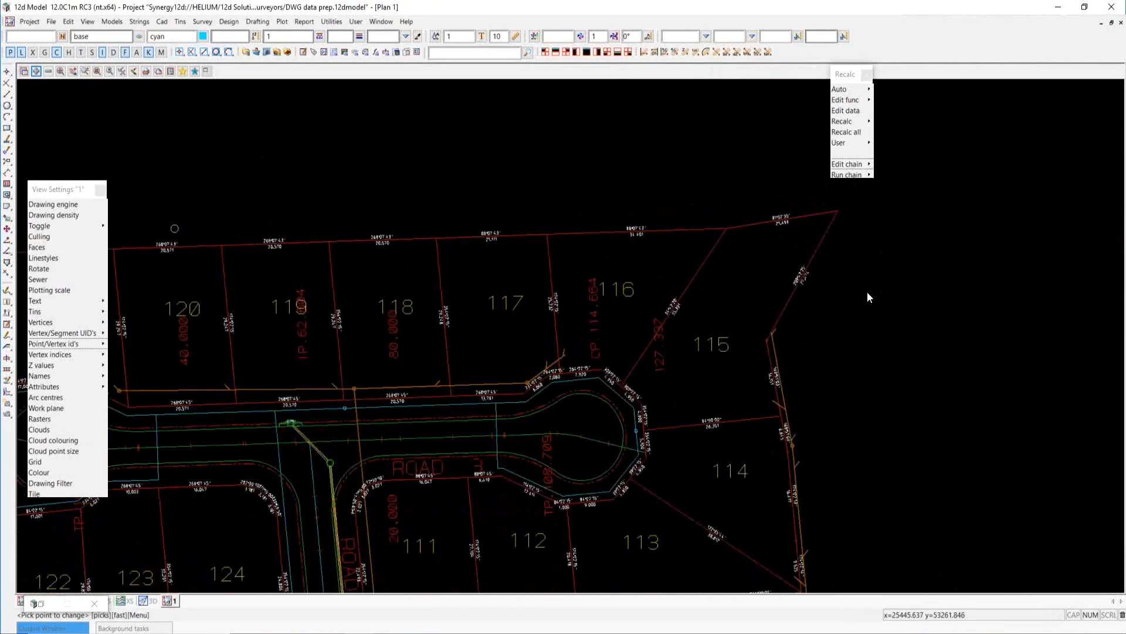
{"action": "scroll", "coordinate": [868, 294], "scroll_direction": "down", "scroll_amount": 1}
{"action": "scroll", "coordinate": [870, 295], "scroll_direction": "down", "scroll_amount": 1}
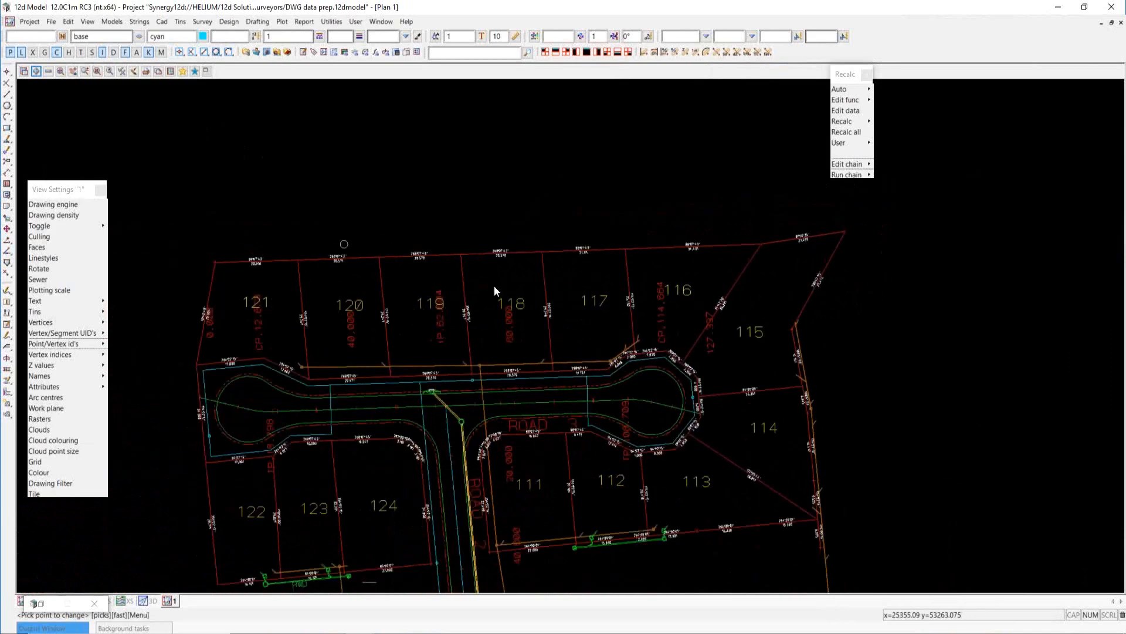
{"action": "scroll", "coordinate": [203, 253], "scroll_direction": "up", "scroll_amount": 1}
{"action": "scroll", "coordinate": [203, 254], "scroll_direction": "up", "scroll_amount": 1}
{"action": "left_click", "coordinate": [223, 271]}
{"action": "left_click", "coordinate": [152, 220]}
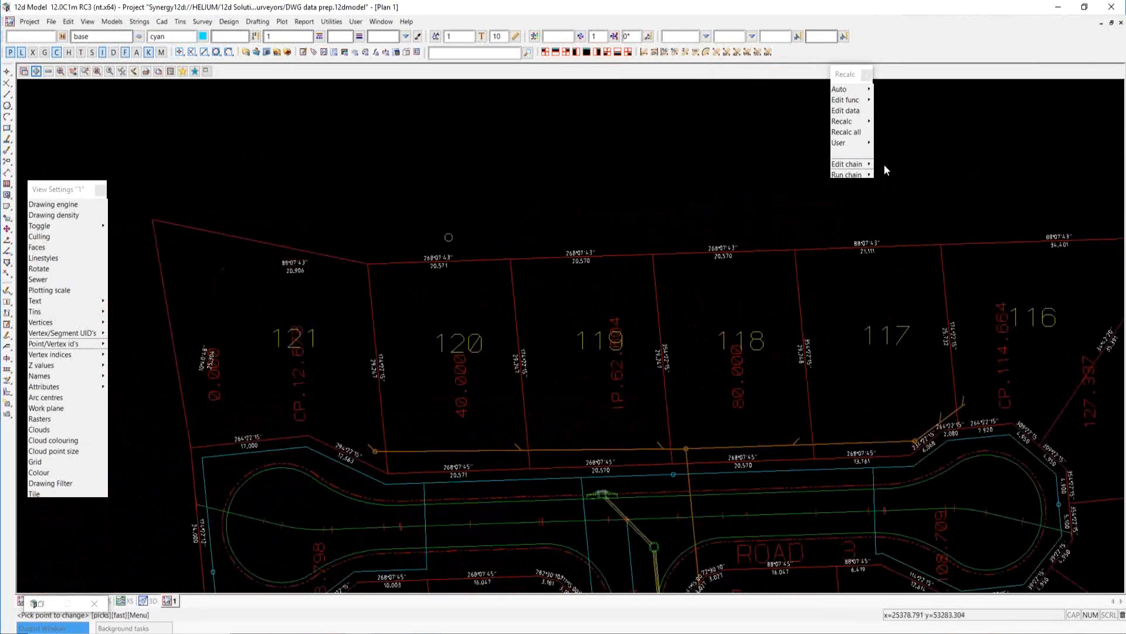
{"action": "left_click", "coordinate": [847, 174]}
{"action": "left_click", "coordinate": [901, 214]}
{"action": "double_click", "coordinate": [900, 214]}
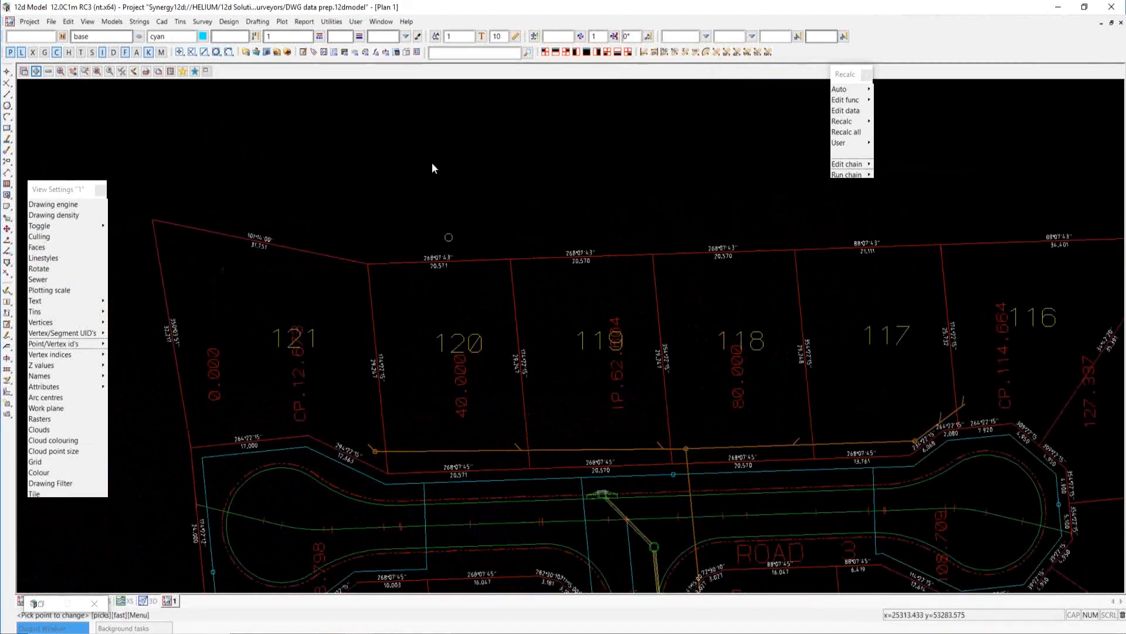
{"action": "scroll", "coordinate": [432, 163], "scroll_direction": "down", "scroll_amount": 2}
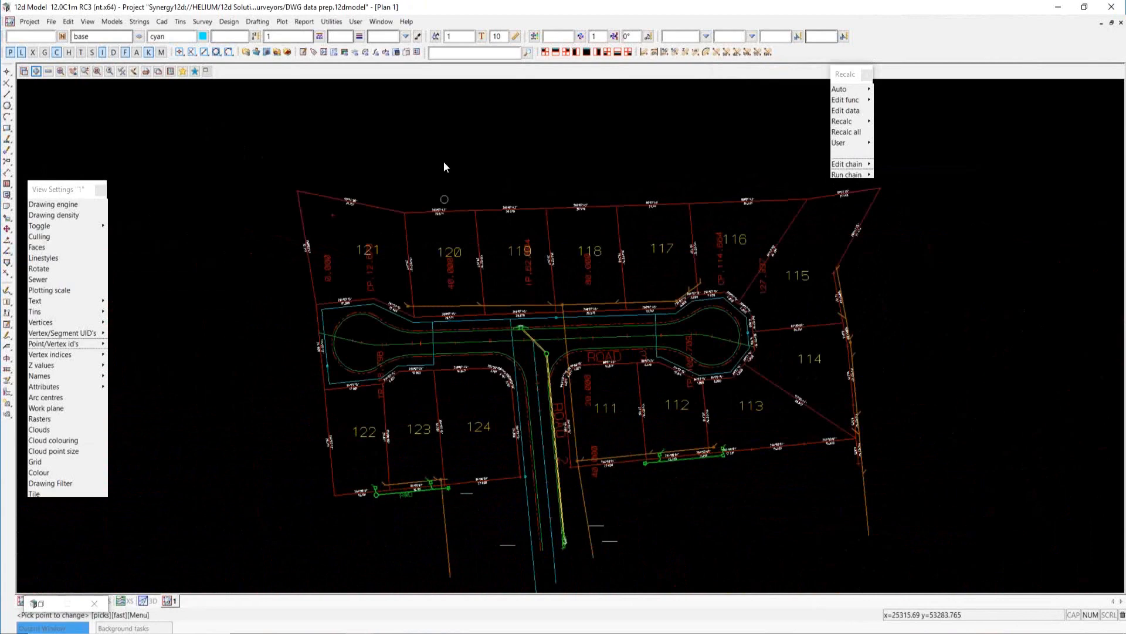
{"action": "scroll", "coordinate": [444, 161], "scroll_direction": "up", "scroll_amount": 1}
{"action": "scroll", "coordinate": [476, 199], "scroll_direction": "up", "scroll_amount": 1}
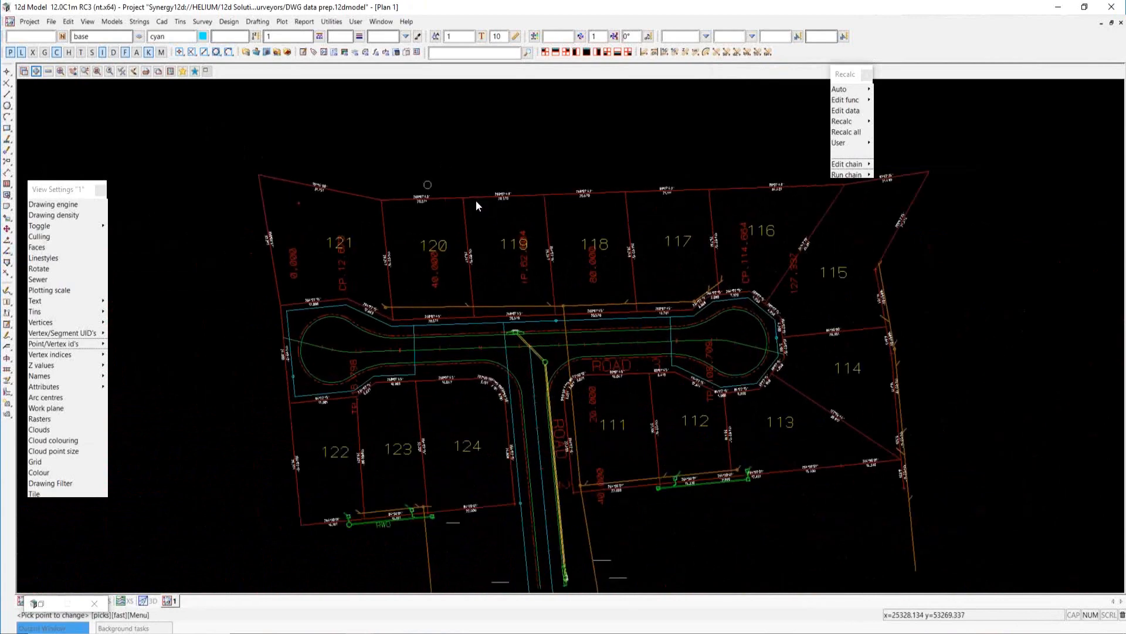
{"action": "scroll", "coordinate": [486, 194], "scroll_direction": "down", "scroll_amount": 1}
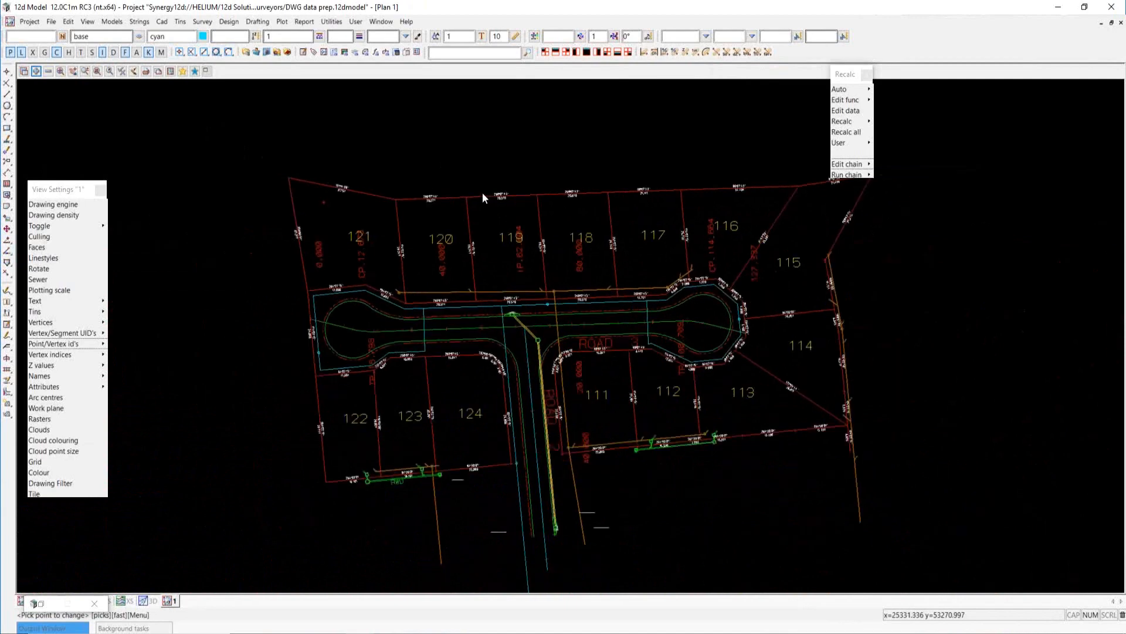
{"action": "scroll", "coordinate": [482, 192], "scroll_direction": "down", "scroll_amount": 1}
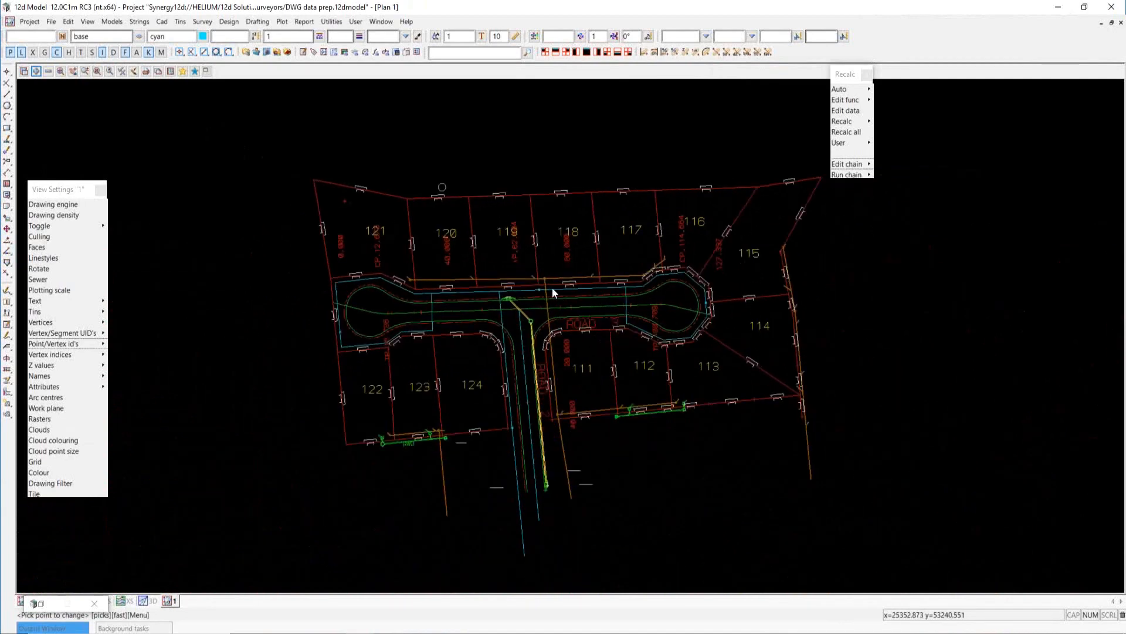